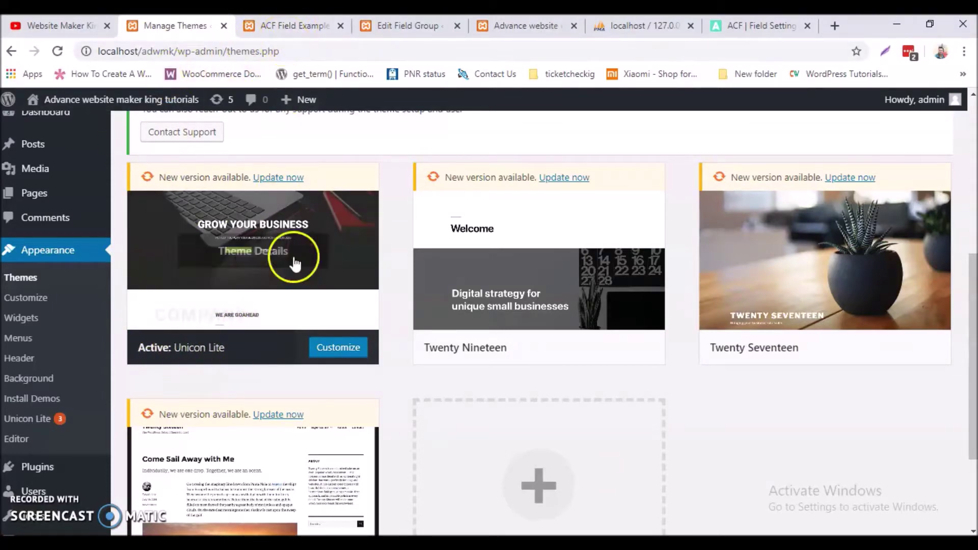
Step: Look over the ACF Field Example page, the YouTube channel's uploaded videos and the installed WordPress themes
{"action": "left_click", "coordinate": [279, 26]}
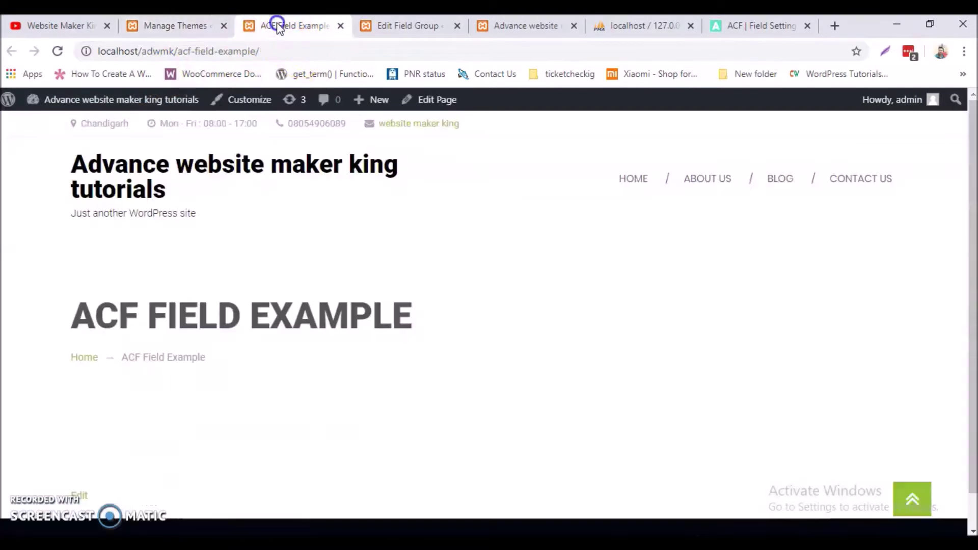
{"action": "scroll", "coordinate": [372, 283], "scroll_direction": "down", "scroll_amount": 1}
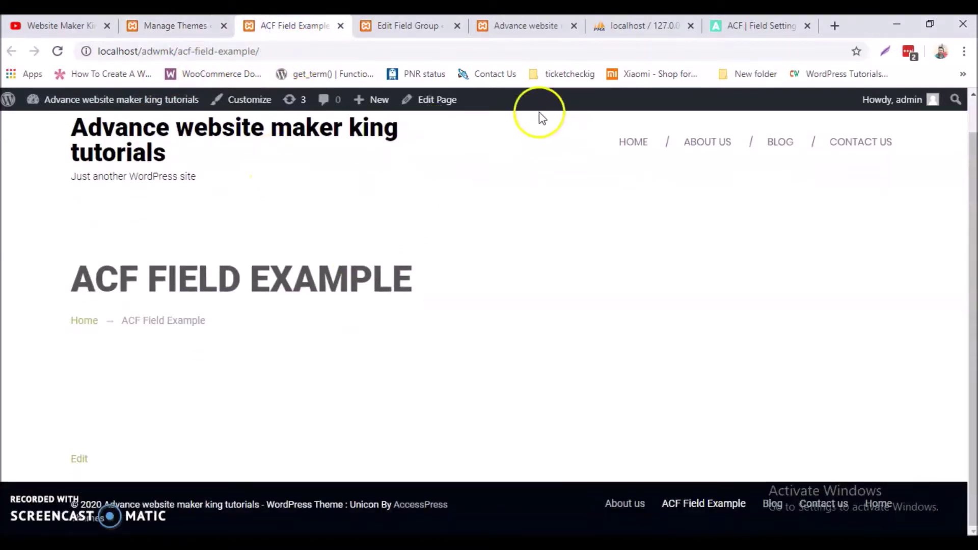
{"action": "left_click", "coordinate": [35, 26]}
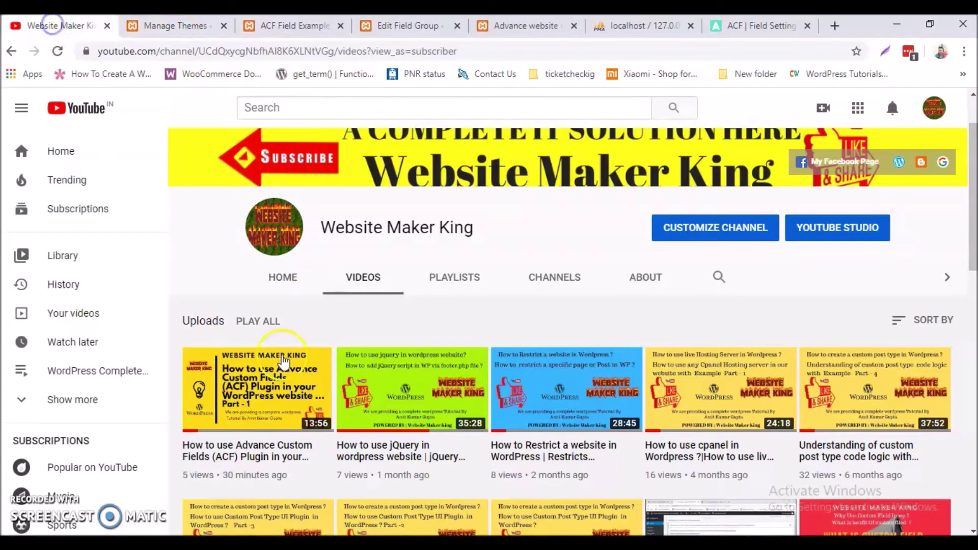
{"action": "left_click", "coordinate": [153, 25]}
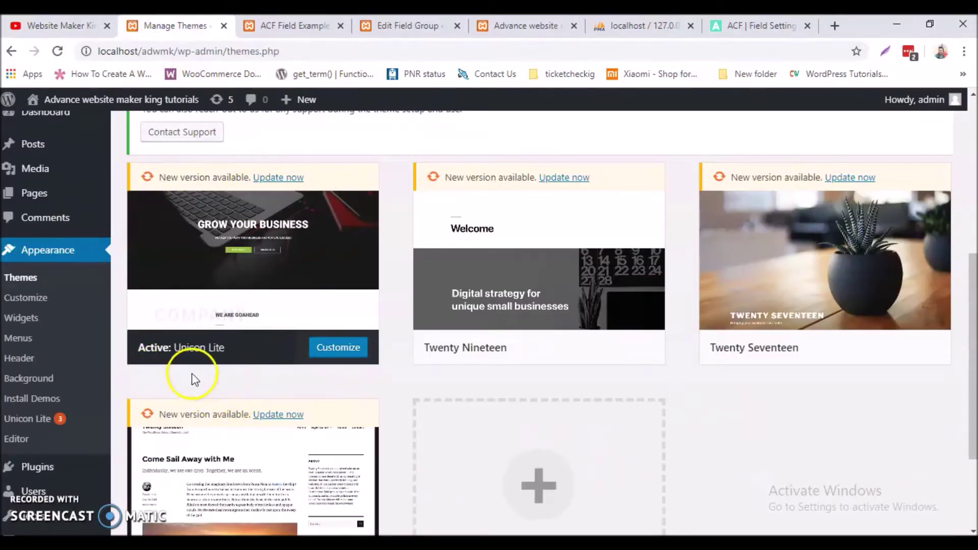
{"action": "left_click", "coordinate": [297, 26]}
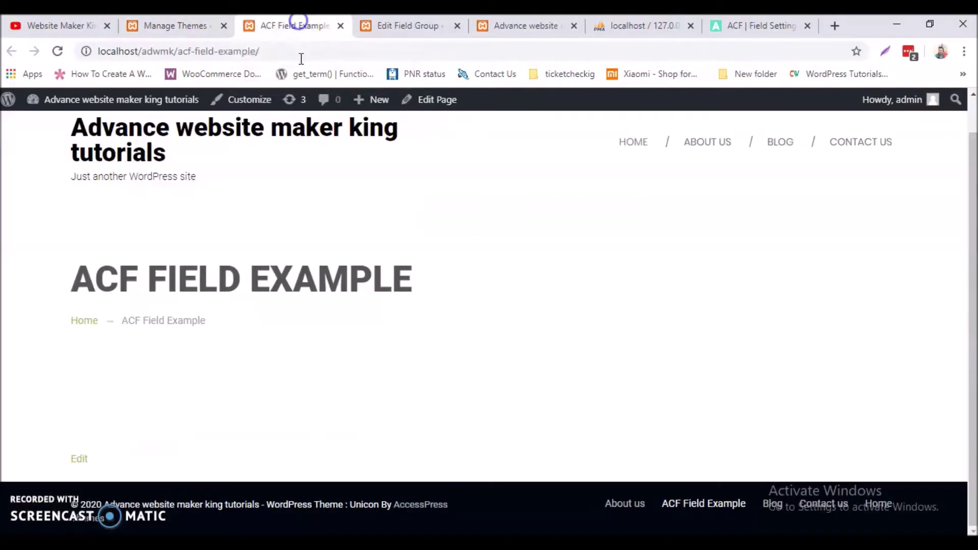
{"action": "scroll", "coordinate": [441, 286], "scroll_direction": "up", "scroll_amount": 1}
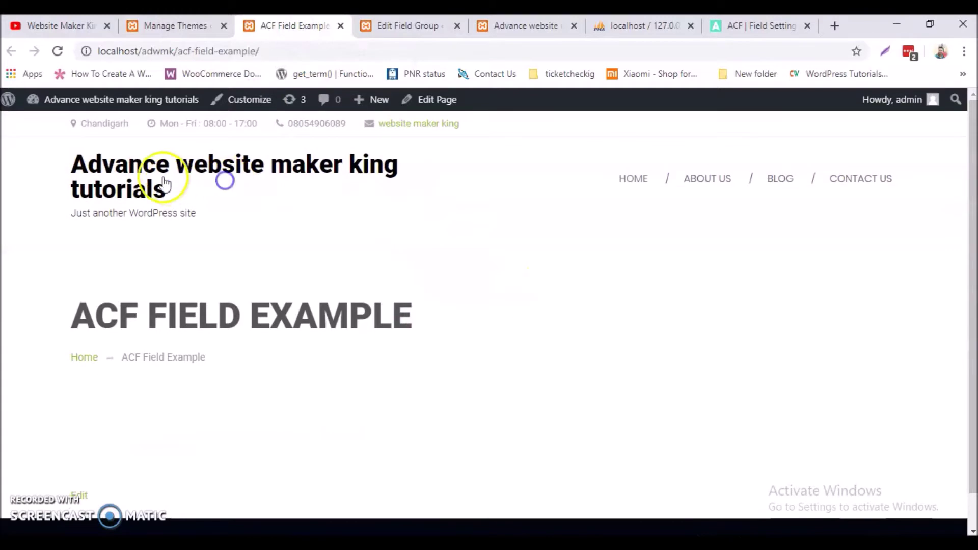
Step: Open the site's home page and examine its sections from the header banner down through services, graph and projects
{"action": "left_click", "coordinate": [133, 173]}
{"action": "scroll", "coordinate": [455, 255], "scroll_direction": "down", "scroll_amount": 5}
{"action": "scroll", "coordinate": [494, 321], "scroll_direction": "up", "scroll_amount": 5}
{"action": "scroll", "coordinate": [497, 326], "scroll_direction": "down", "scroll_amount": 8}
{"action": "scroll", "coordinate": [497, 326], "scroll_direction": "down", "scroll_amount": 5}
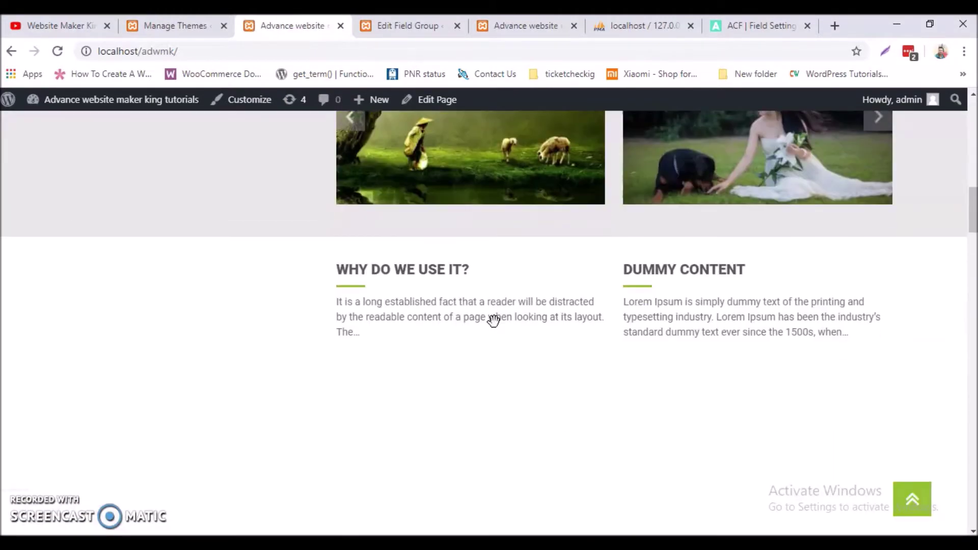
{"action": "scroll", "coordinate": [497, 326], "scroll_direction": "down", "scroll_amount": 4}
{"action": "scroll", "coordinate": [497, 329], "scroll_direction": "up", "scroll_amount": 3}
{"action": "scroll", "coordinate": [498, 329], "scroll_direction": "down", "scroll_amount": 8}
{"action": "scroll", "coordinate": [497, 328], "scroll_direction": "down", "scroll_amount": 10}
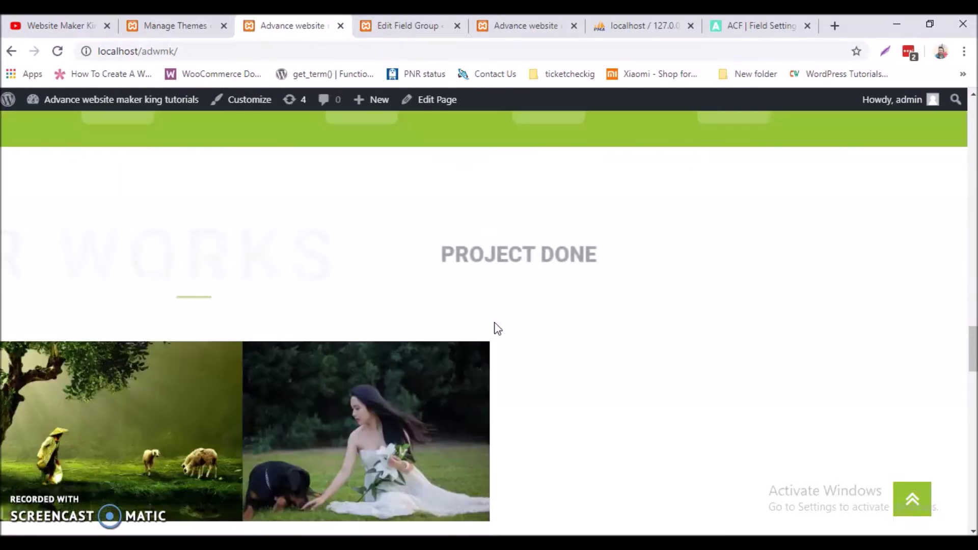
{"action": "scroll", "coordinate": [497, 328], "scroll_direction": "down", "scroll_amount": 5}
{"action": "scroll", "coordinate": [498, 328], "scroll_direction": "up", "scroll_amount": 5}
{"action": "scroll", "coordinate": [497, 328], "scroll_direction": "down", "scroll_amount": 5}
{"action": "scroll", "coordinate": [498, 329], "scroll_direction": "down", "scroll_amount": 3}
{"action": "scroll", "coordinate": [498, 328], "scroll_direction": "up", "scroll_amount": 10}
{"action": "scroll", "coordinate": [494, 324], "scroll_direction": "up", "scroll_amount": 15}
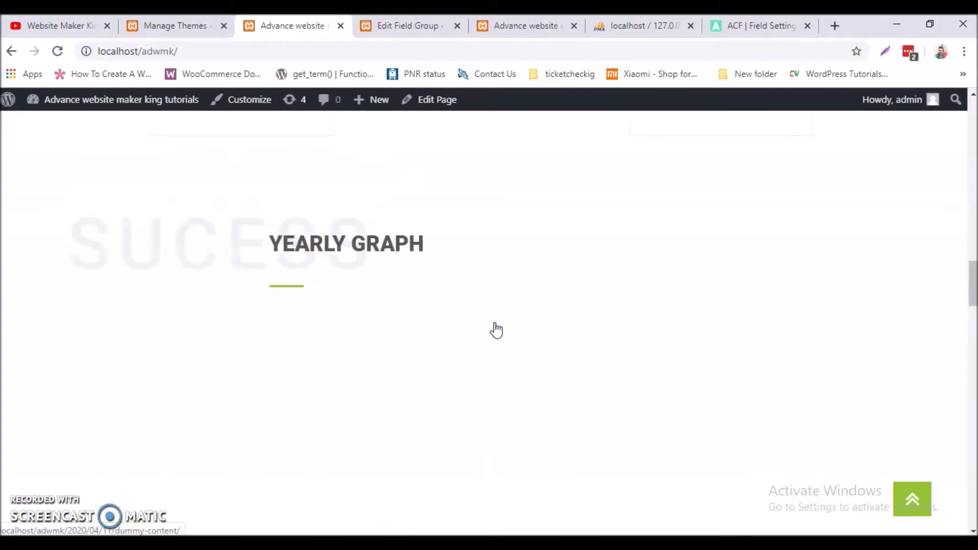
{"action": "scroll", "coordinate": [496, 329], "scroll_direction": "up", "scroll_amount": 4}
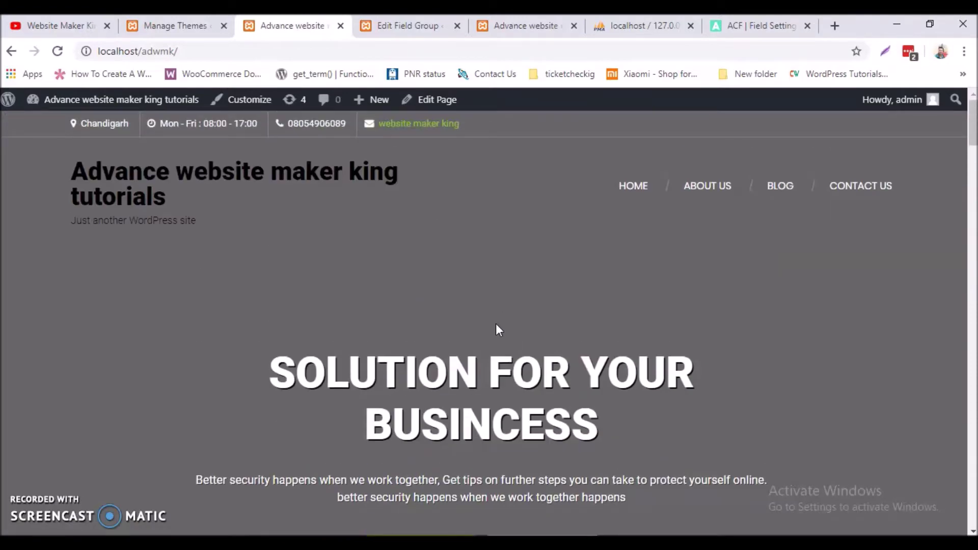
{"action": "scroll", "coordinate": [519, 336], "scroll_direction": "down", "scroll_amount": 12}
{"action": "scroll", "coordinate": [520, 333], "scroll_direction": "up", "scroll_amount": 7}
{"action": "scroll", "coordinate": [520, 333], "scroll_direction": "down", "scroll_amount": 7}
{"action": "scroll", "coordinate": [552, 336], "scroll_direction": "down", "scroll_amount": 8}
{"action": "scroll", "coordinate": [443, 290], "scroll_direction": "up", "scroll_amount": 6}
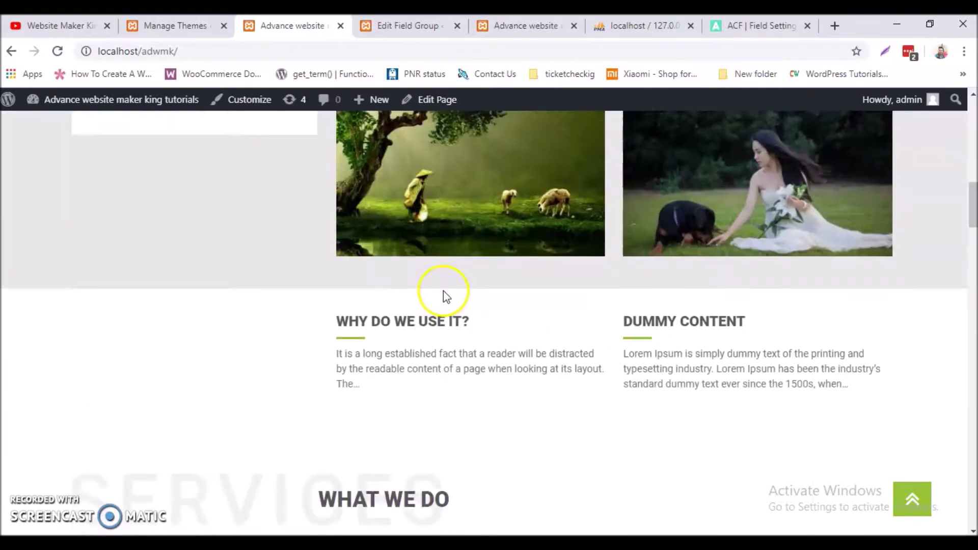
Step: Check which theme is active in the installed themes list, and return to the home page's header banner
{"action": "left_click", "coordinate": [175, 25]}
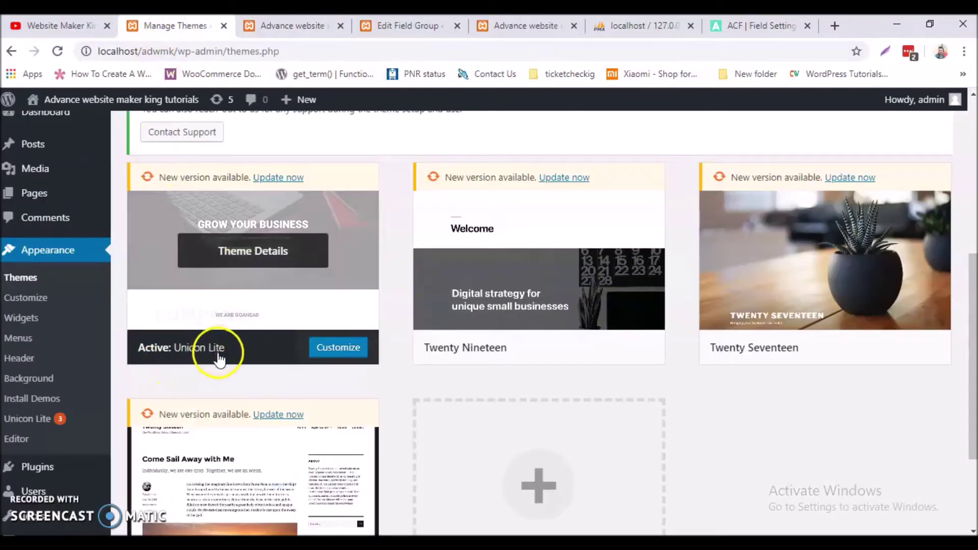
{"action": "left_click", "coordinate": [290, 26]}
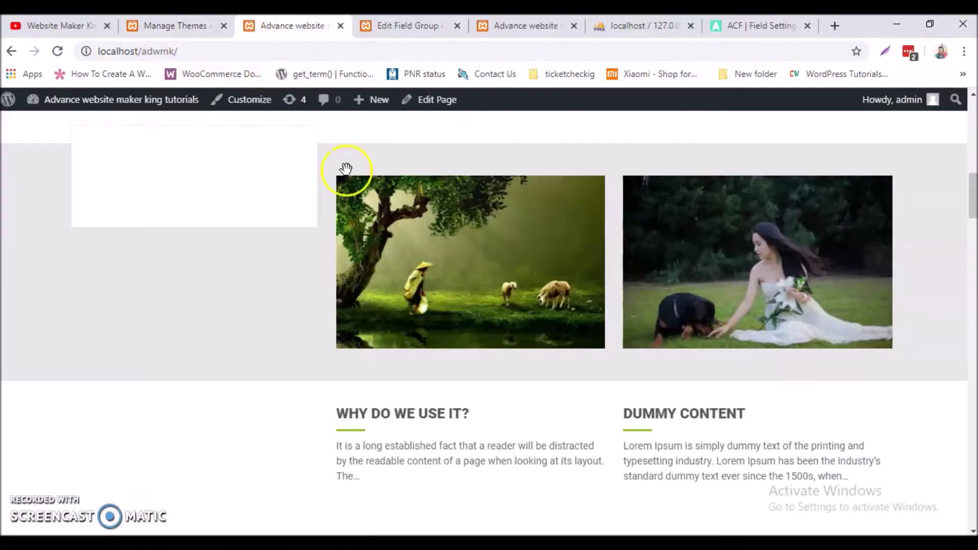
{"action": "scroll", "coordinate": [502, 197], "scroll_direction": "up", "scroll_amount": 10}
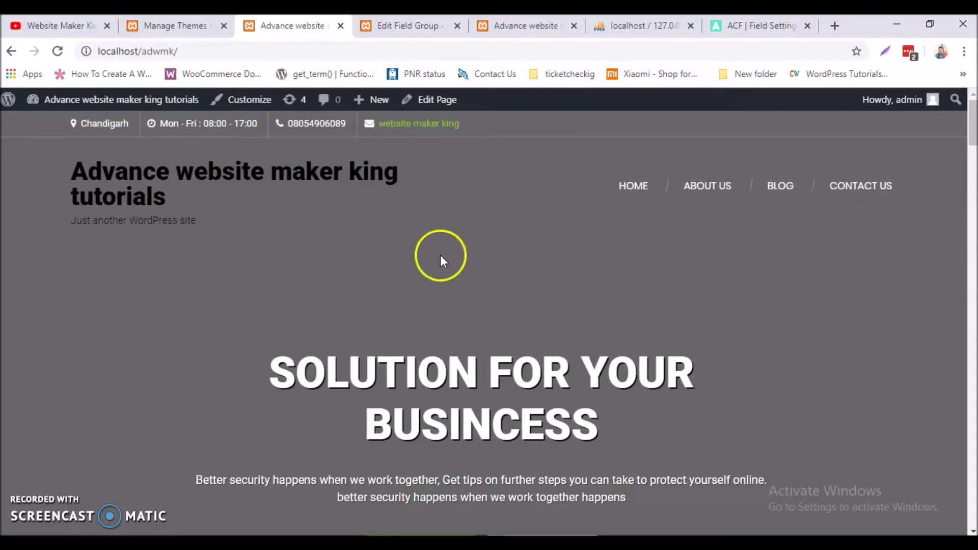
Step: Go to the Custom Fields area of the WordPress admin and start a new field group
{"action": "left_click", "coordinate": [159, 31]}
{"action": "mouse_move", "coordinate": [38, 442]}
{"action": "scroll", "coordinate": [45, 421], "scroll_direction": "down", "scroll_amount": 3}
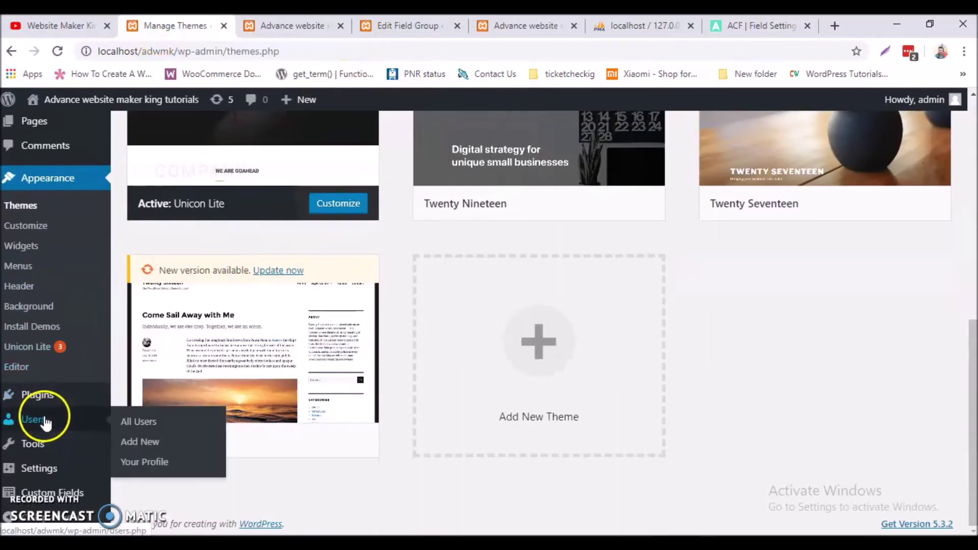
{"action": "left_click", "coordinate": [70, 496]}
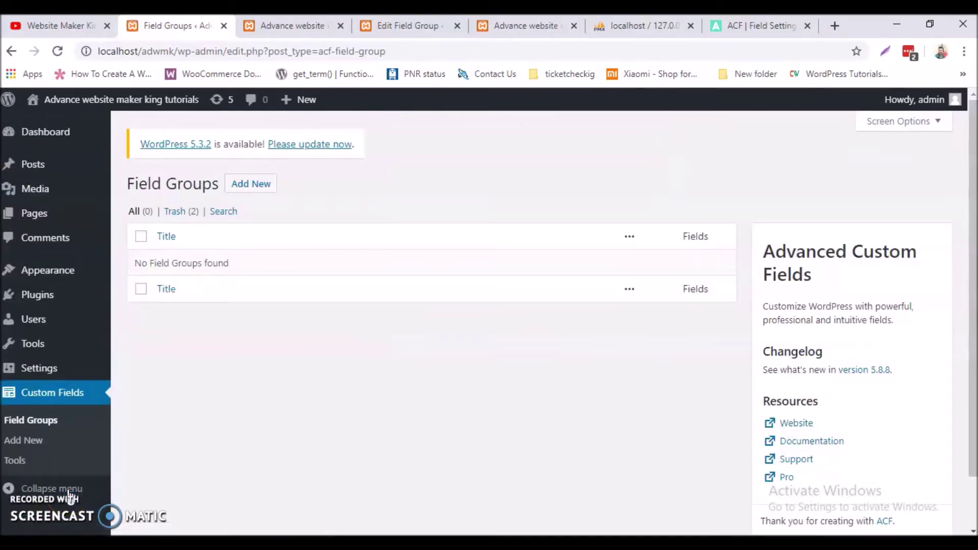
{"action": "left_click", "coordinate": [257, 188]}
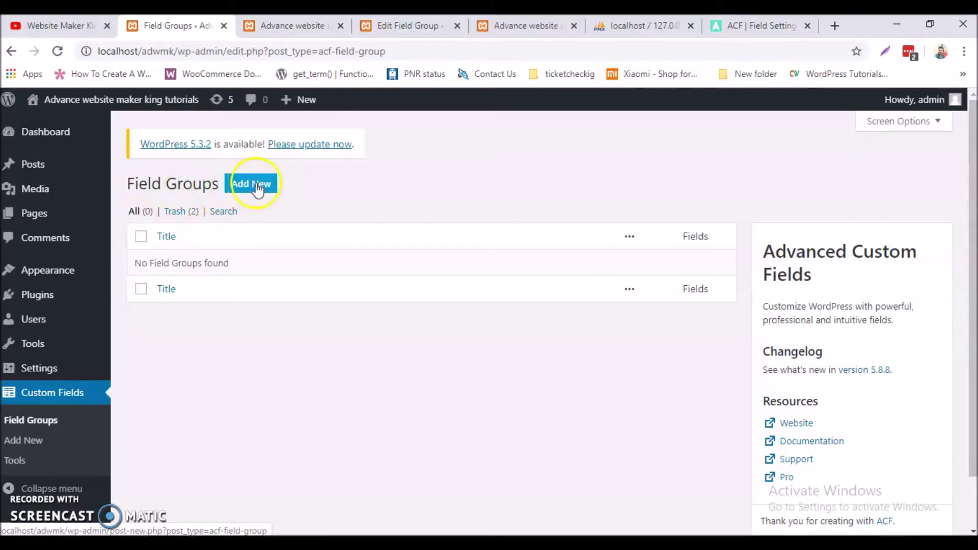
{"action": "left_click", "coordinate": [250, 188]}
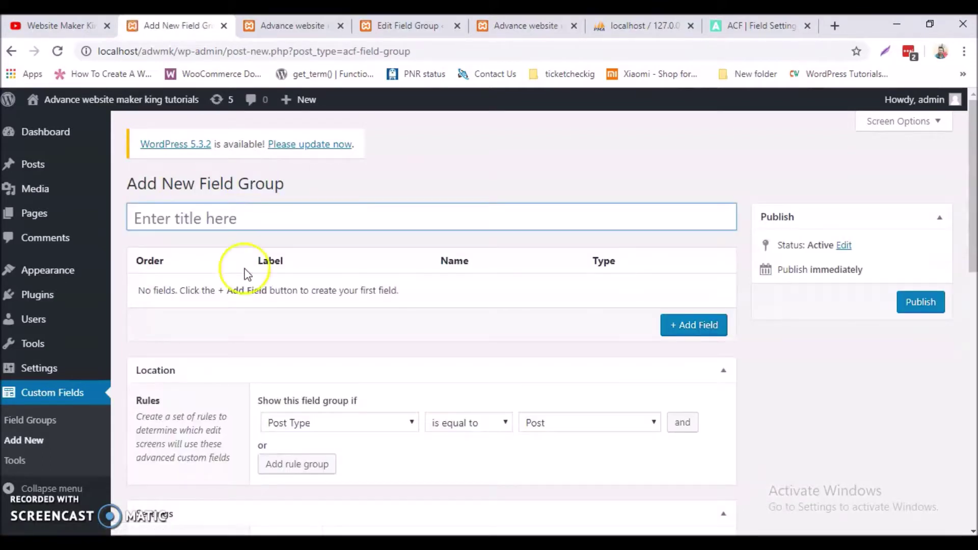
Step: Title the new field group "user information"
{"action": "left_click", "coordinate": [217, 221]}
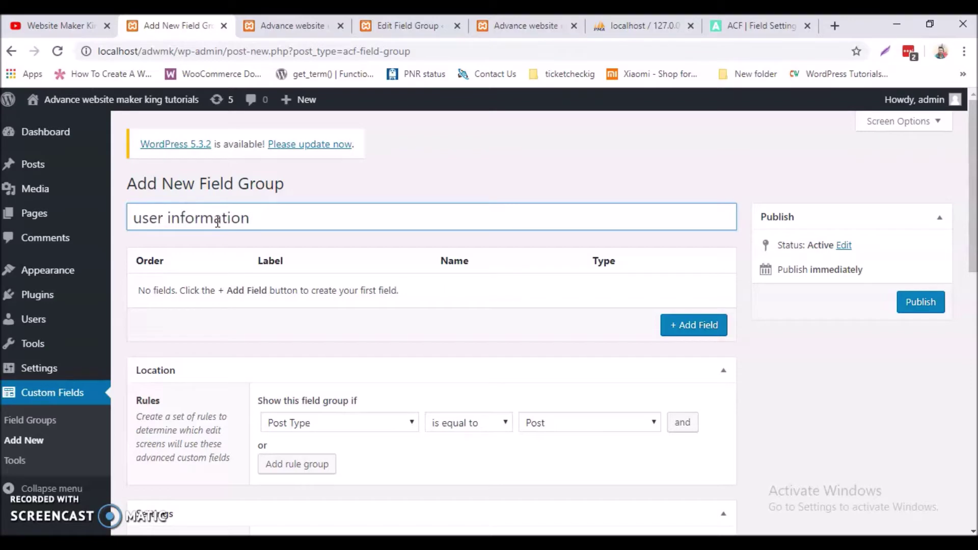
{"action": "scroll", "coordinate": [512, 260], "scroll_direction": "down", "scroll_amount": 1}
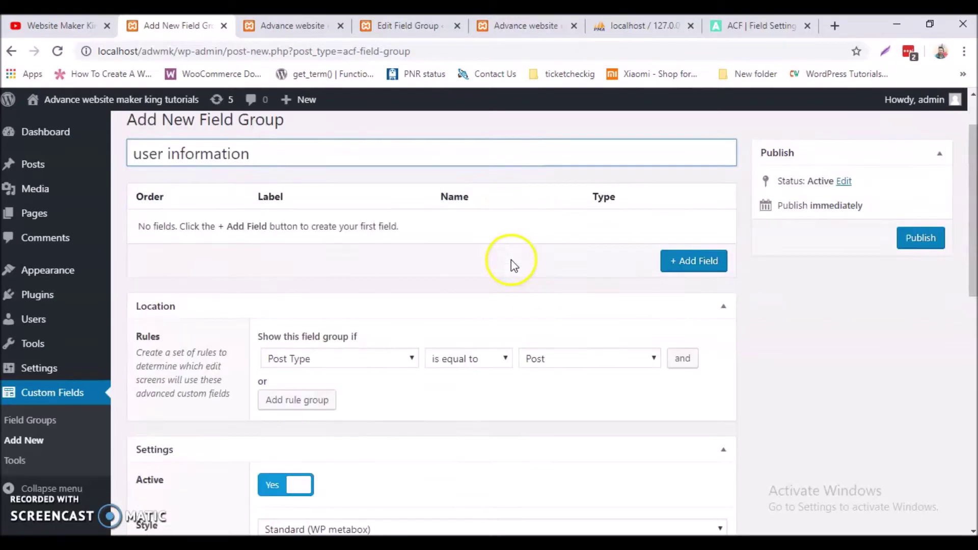
{"action": "scroll", "coordinate": [511, 260], "scroll_direction": "down", "scroll_amount": 1}
{"action": "scroll", "coordinate": [634, 319], "scroll_direction": "up", "scroll_amount": 2}
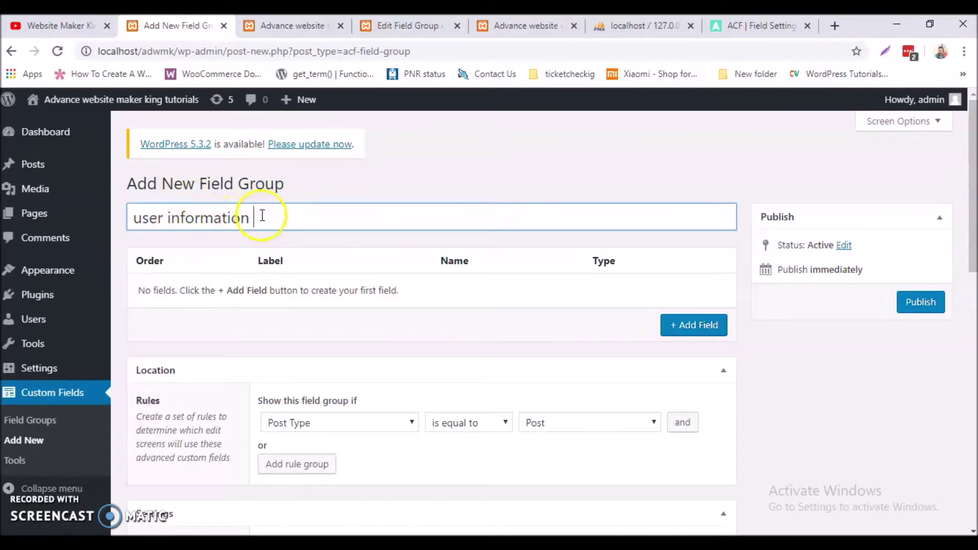
{"action": "left_click_drag", "start_coordinate": [262, 217], "coordinate": [131, 220]}
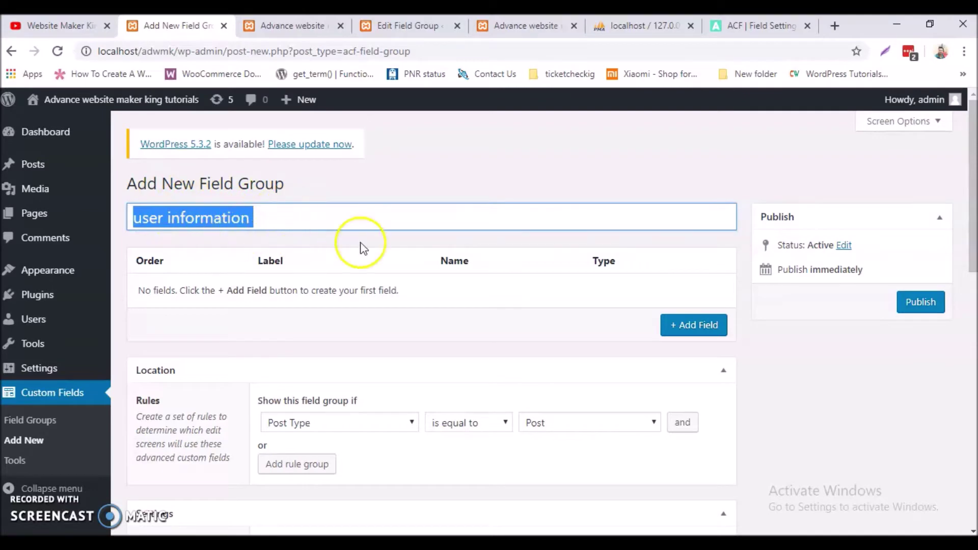
Step: Add two fields to the user information group, labelled "user name" and "User mobile"
{"action": "left_click", "coordinate": [676, 330]}
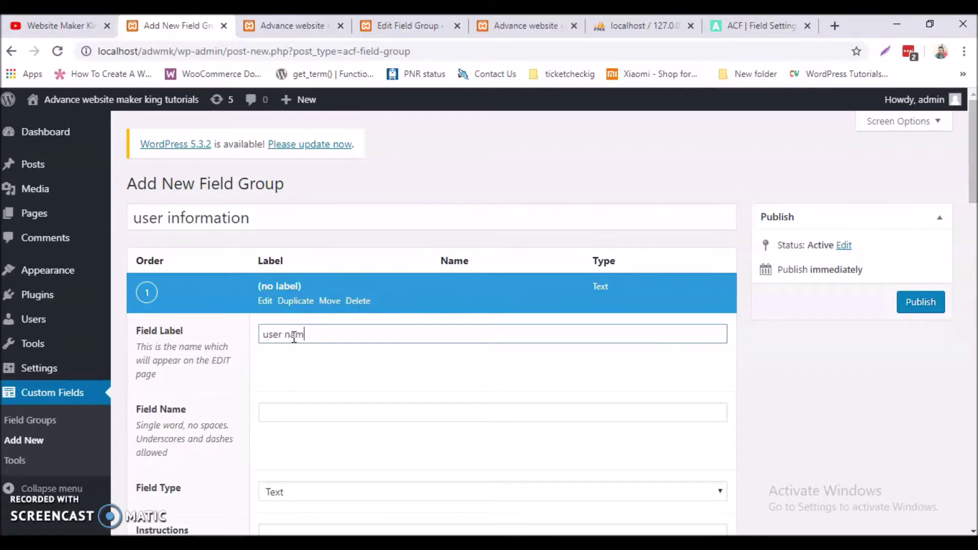
{"action": "scroll", "coordinate": [423, 458], "scroll_direction": "down", "scroll_amount": 3}
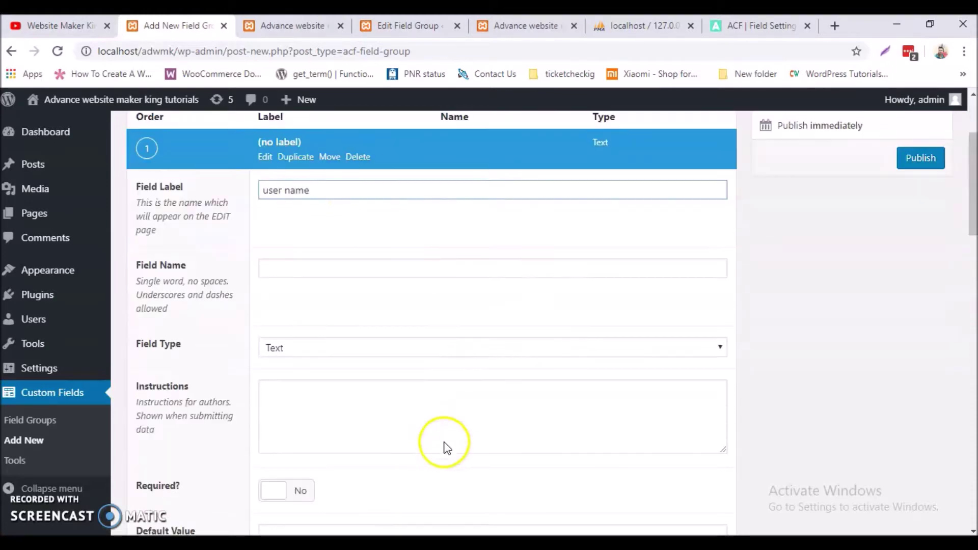
{"action": "scroll", "coordinate": [584, 333], "scroll_direction": "down", "scroll_amount": 10}
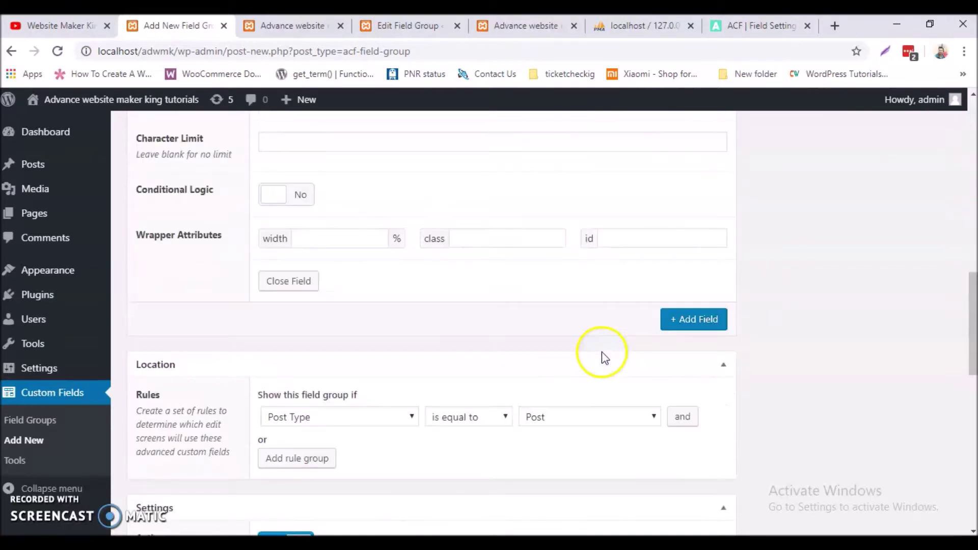
{"action": "left_click", "coordinate": [693, 290]}
{"action": "left_click", "coordinate": [311, 327]}
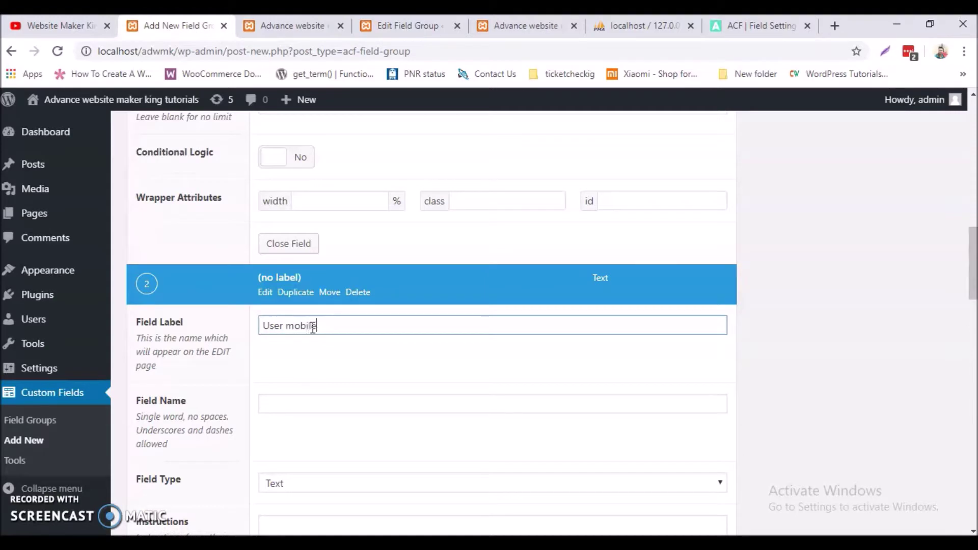
Step: Add a third field labelled "User photo" and a fourth labelled "User description" to the group
{"action": "scroll", "coordinate": [428, 372], "scroll_direction": "down", "scroll_amount": 3}
{"action": "scroll", "coordinate": [713, 326], "scroll_direction": "down", "scroll_amount": 8}
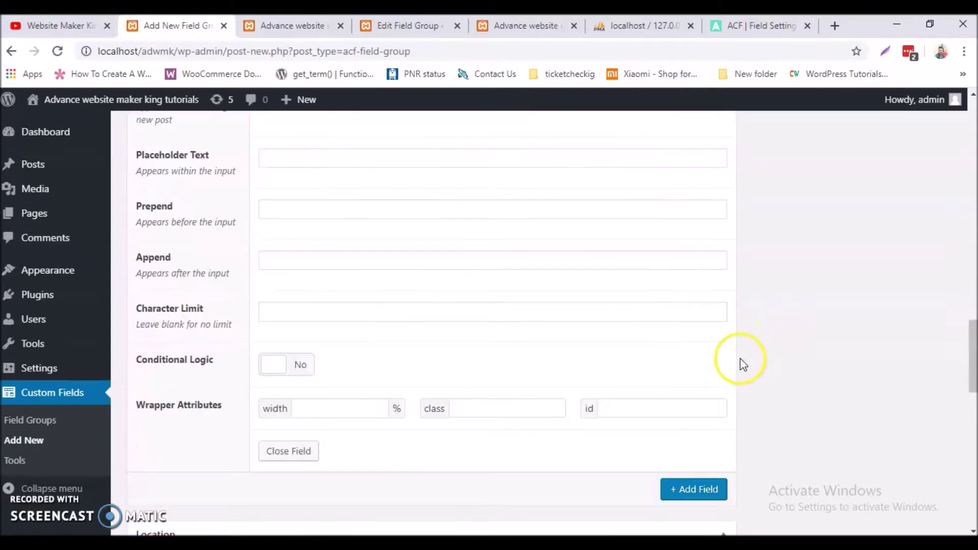
{"action": "left_click", "coordinate": [693, 489]}
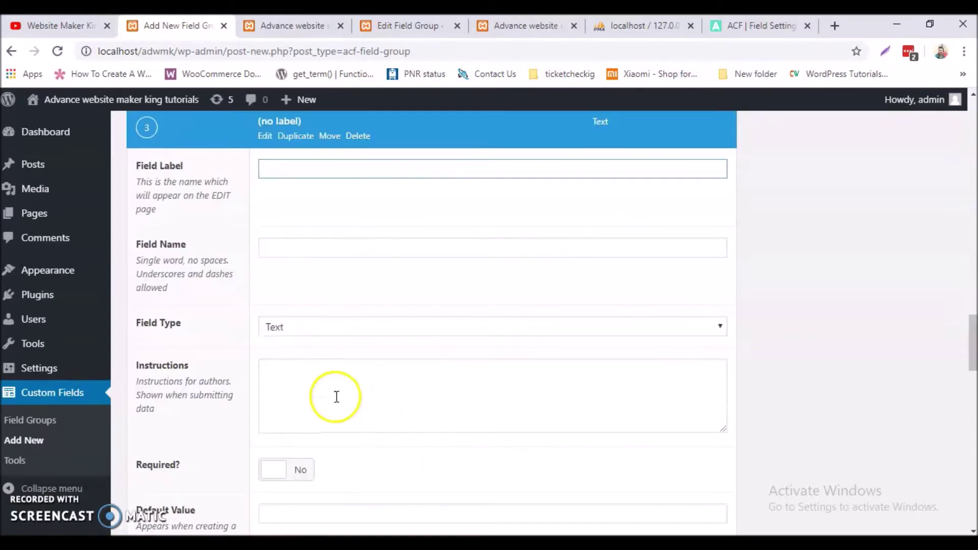
{"action": "left_click", "coordinate": [300, 172]}
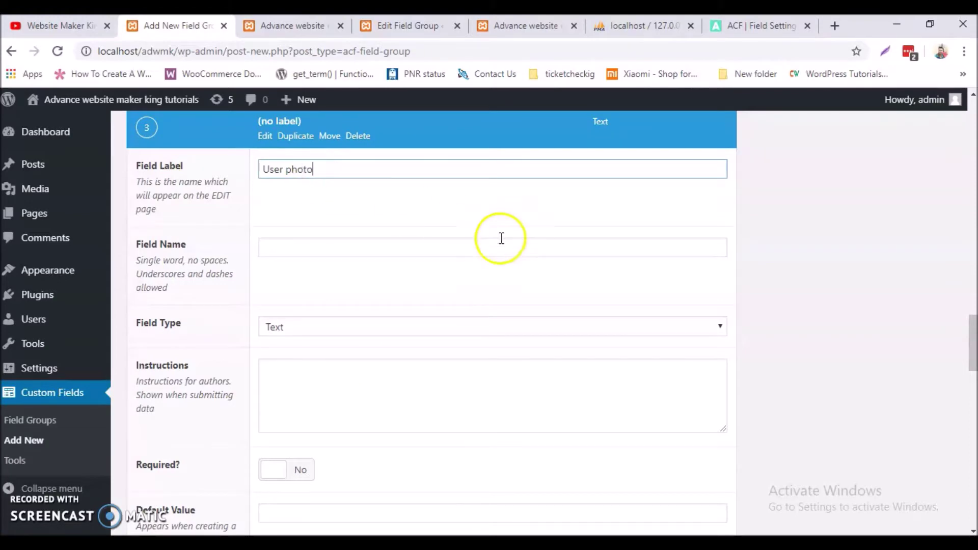
{"action": "scroll", "coordinate": [611, 264], "scroll_direction": "down", "scroll_amount": 10}
{"action": "scroll", "coordinate": [628, 266], "scroll_direction": "down", "scroll_amount": 3}
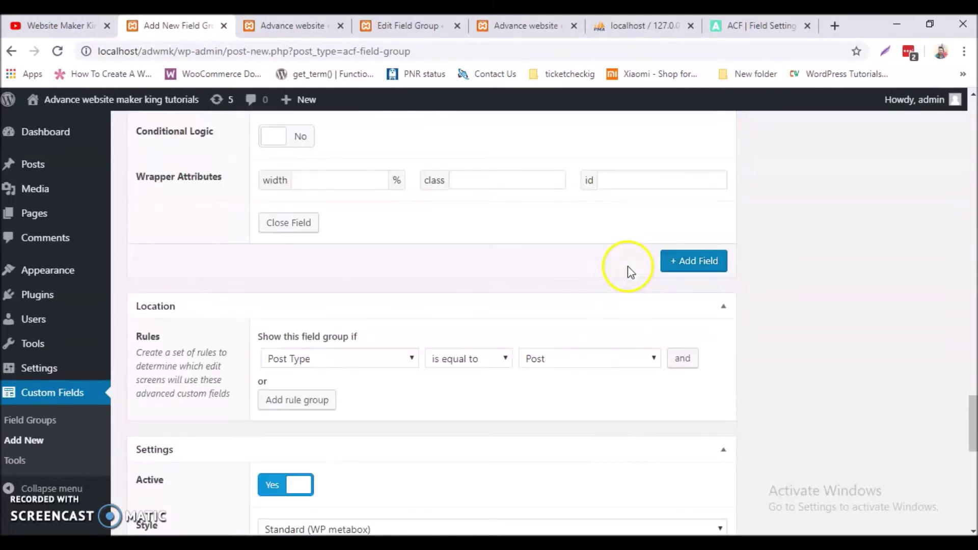
{"action": "left_click", "coordinate": [688, 263]}
{"action": "left_click", "coordinate": [288, 301]}
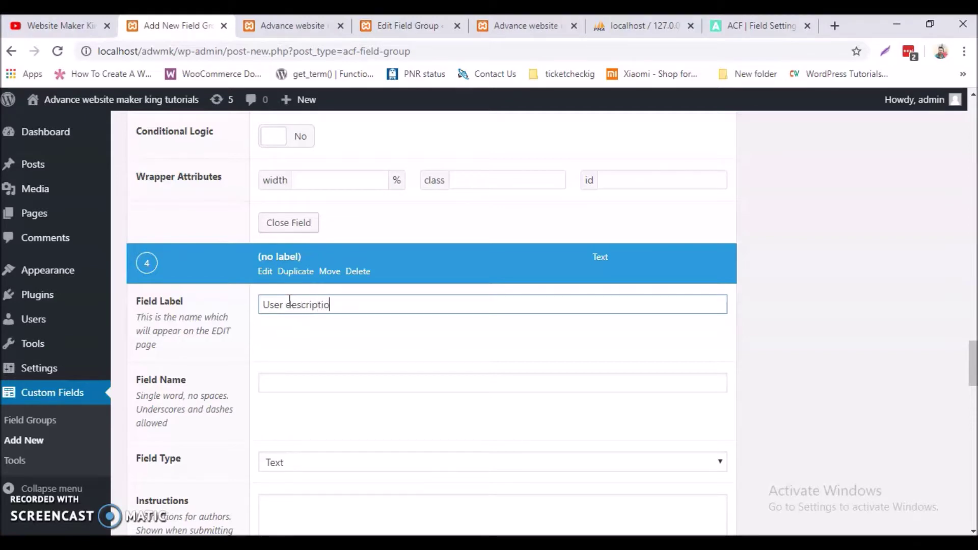
Step: Set the User description field's name to user_description, without a trailing underscore
{"action": "scroll", "coordinate": [454, 308], "scroll_direction": "down", "scroll_amount": 10}
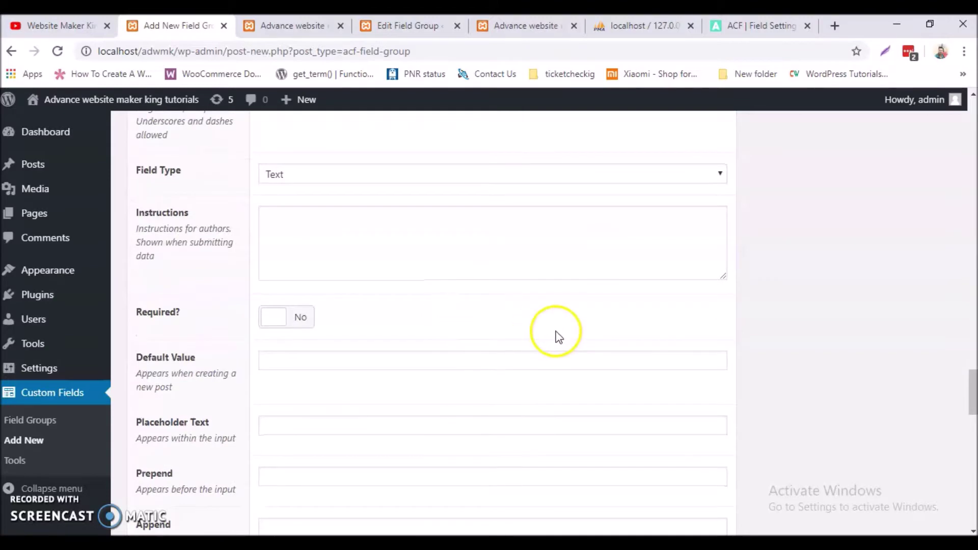
{"action": "scroll", "coordinate": [443, 262], "scroll_direction": "up", "scroll_amount": 6}
{"action": "scroll", "coordinate": [524, 300], "scroll_direction": "up", "scroll_amount": 4}
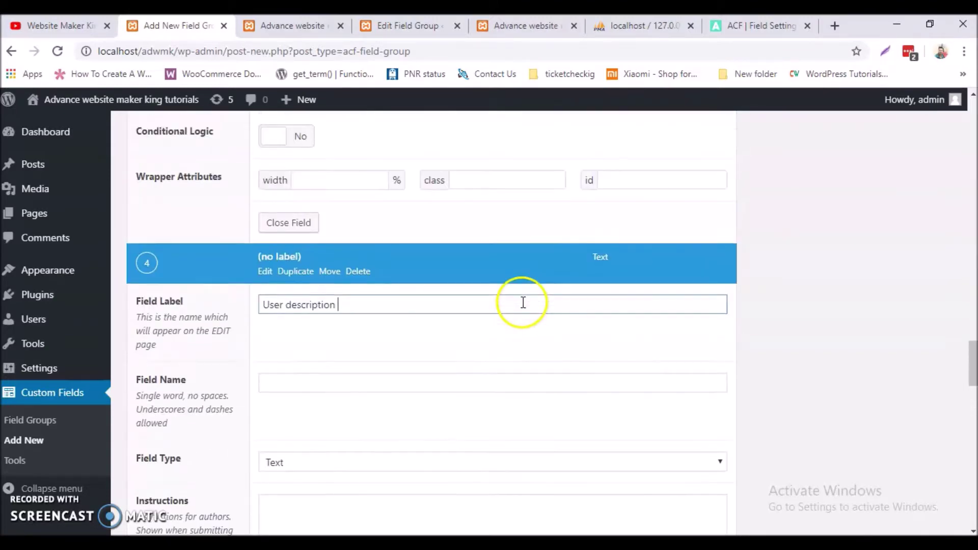
{"action": "scroll", "coordinate": [454, 290], "scroll_direction": "down", "scroll_amount": 4}
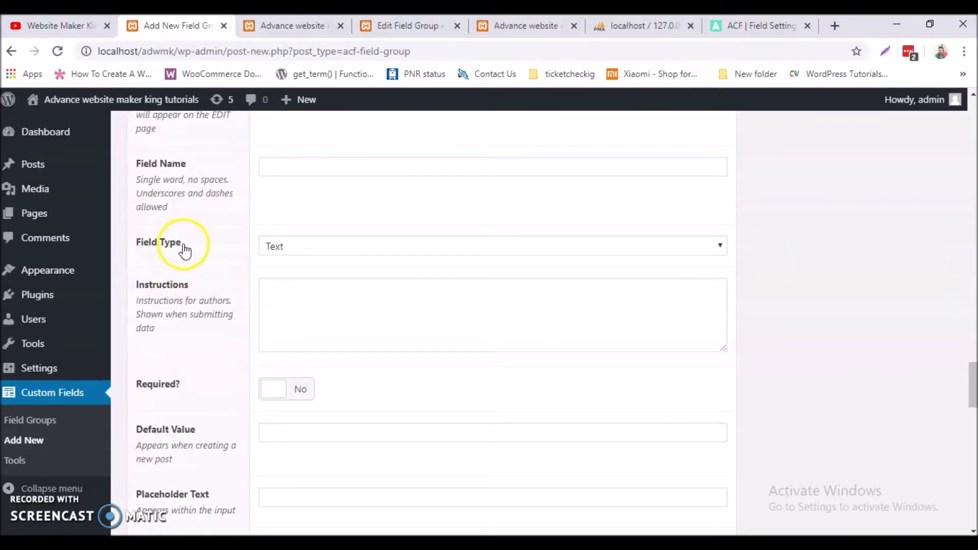
{"action": "left_click", "coordinate": [380, 249]}
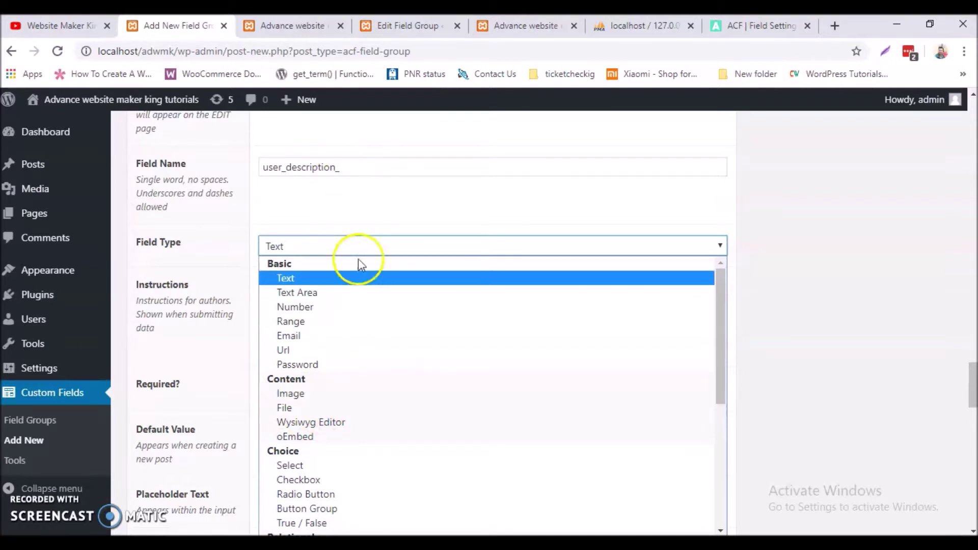
{"action": "left_click", "coordinate": [342, 168]}
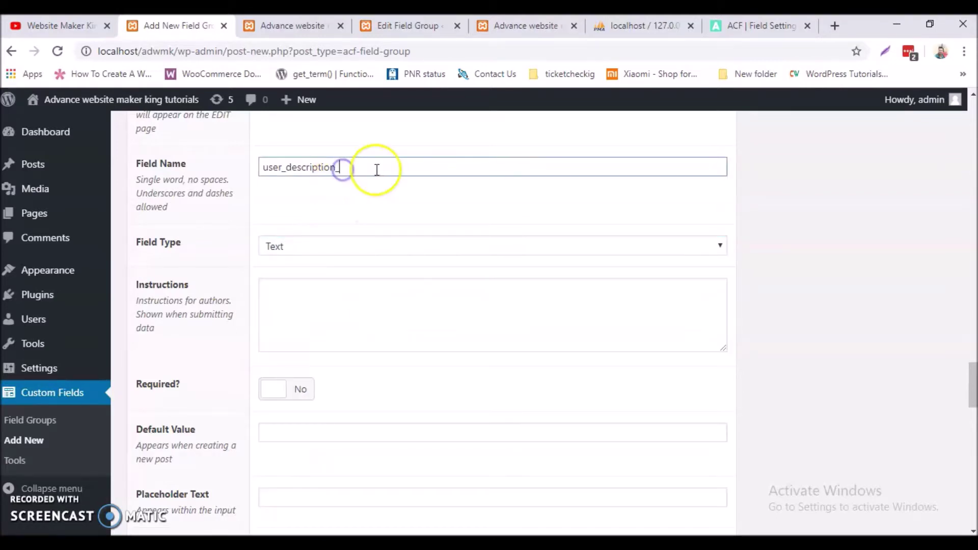
{"action": "scroll", "coordinate": [436, 265], "scroll_direction": "up", "scroll_amount": 7}
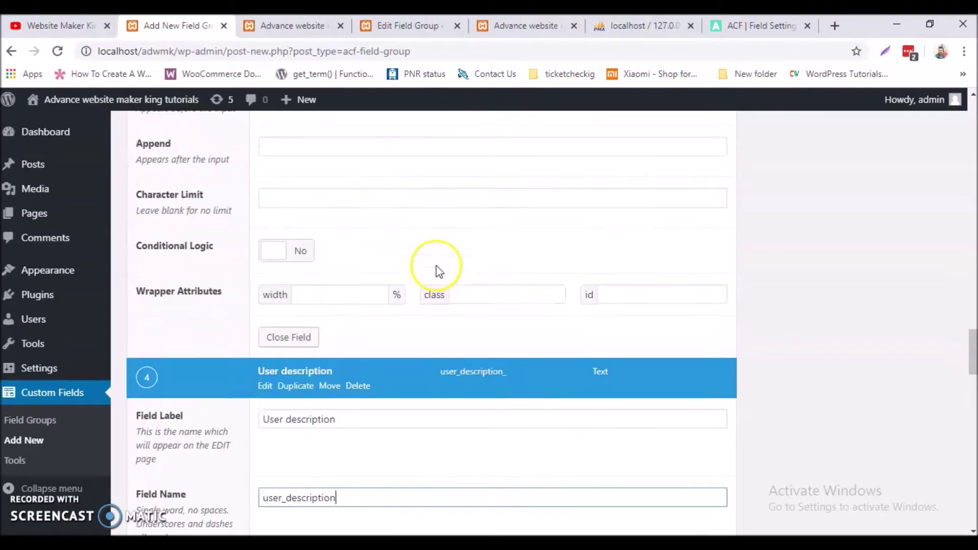
Step: Set the User description field's type to Wysiwyg Editor
{"action": "scroll", "coordinate": [436, 265], "scroll_direction": "down", "scroll_amount": 6}
{"action": "scroll", "coordinate": [418, 287], "scroll_direction": "down", "scroll_amount": 6}
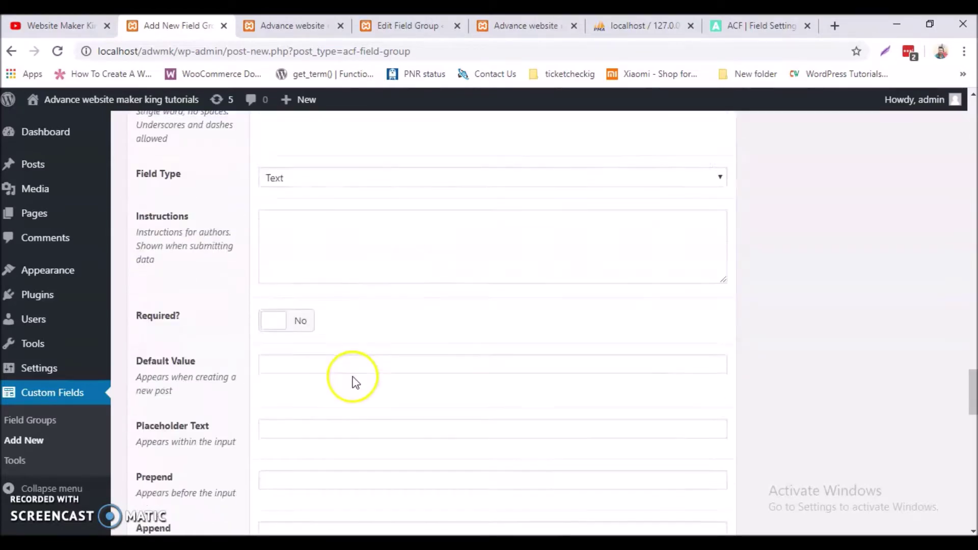
{"action": "scroll", "coordinate": [334, 310], "scroll_direction": "up", "scroll_amount": 3}
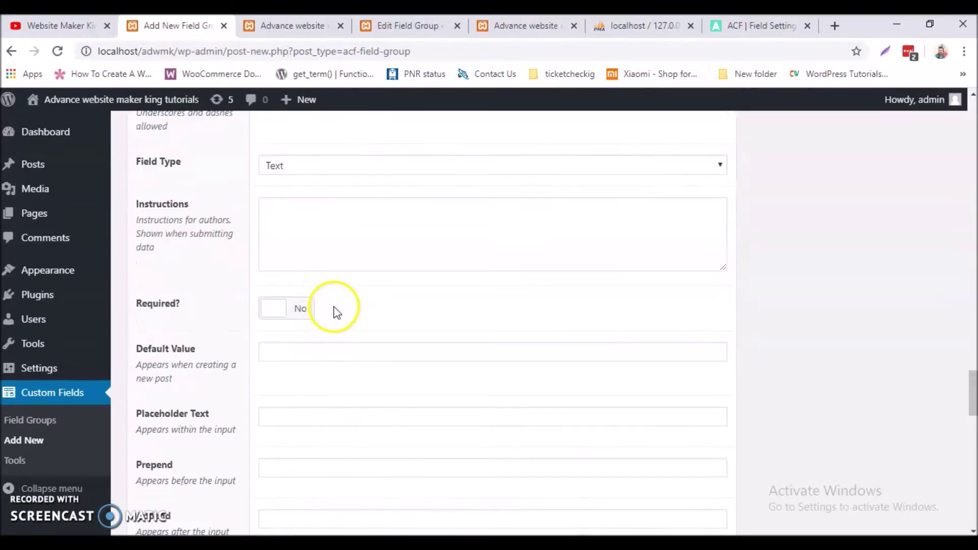
{"action": "left_click", "coordinate": [326, 175]}
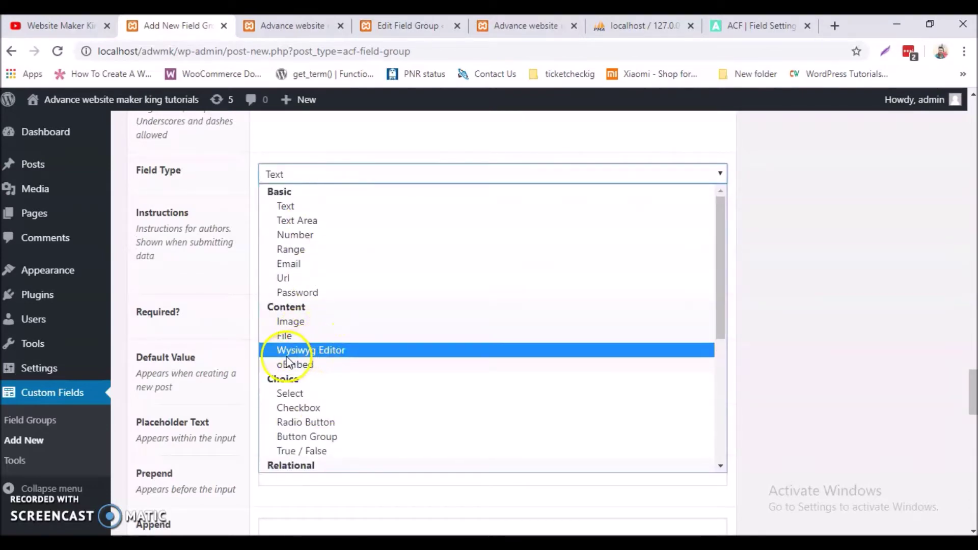
{"action": "left_click", "coordinate": [302, 351]}
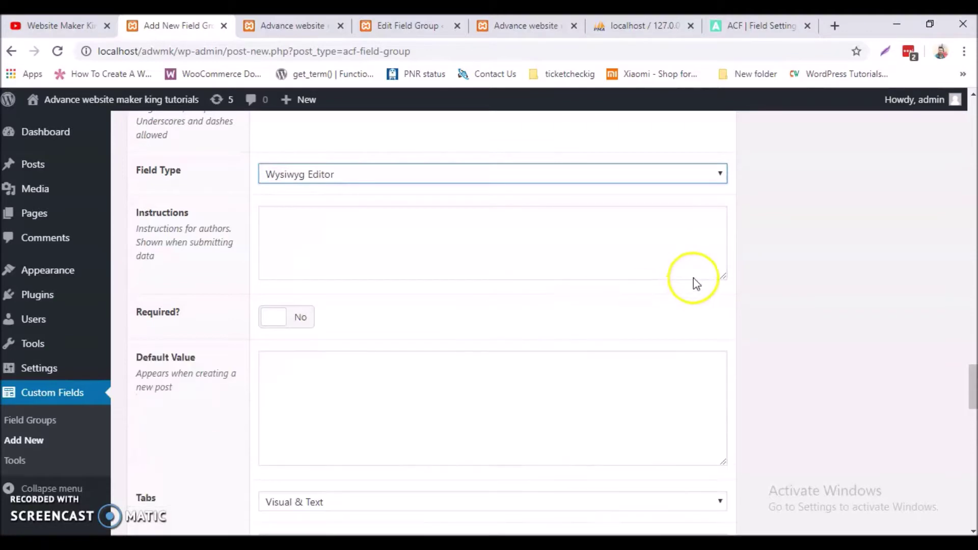
{"action": "scroll", "coordinate": [503, 349], "scroll_direction": "up", "scroll_amount": 5}
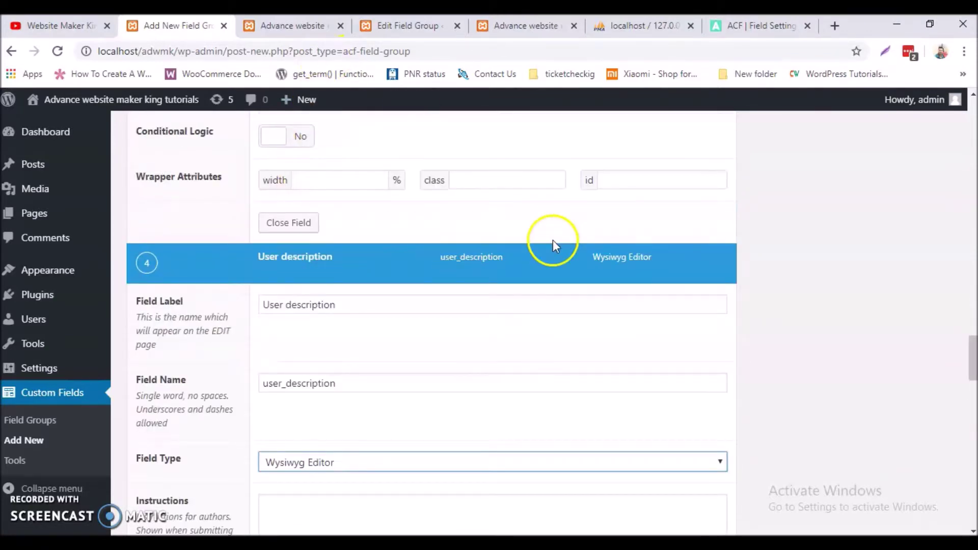
Step: Set the field group's location rule to Post Type is equal to Post
{"action": "scroll", "coordinate": [552, 240], "scroll_direction": "down", "scroll_amount": 7}
{"action": "scroll", "coordinate": [581, 309], "scroll_direction": "up", "scroll_amount": 5}
{"action": "scroll", "coordinate": [570, 313], "scroll_direction": "down", "scroll_amount": 10}
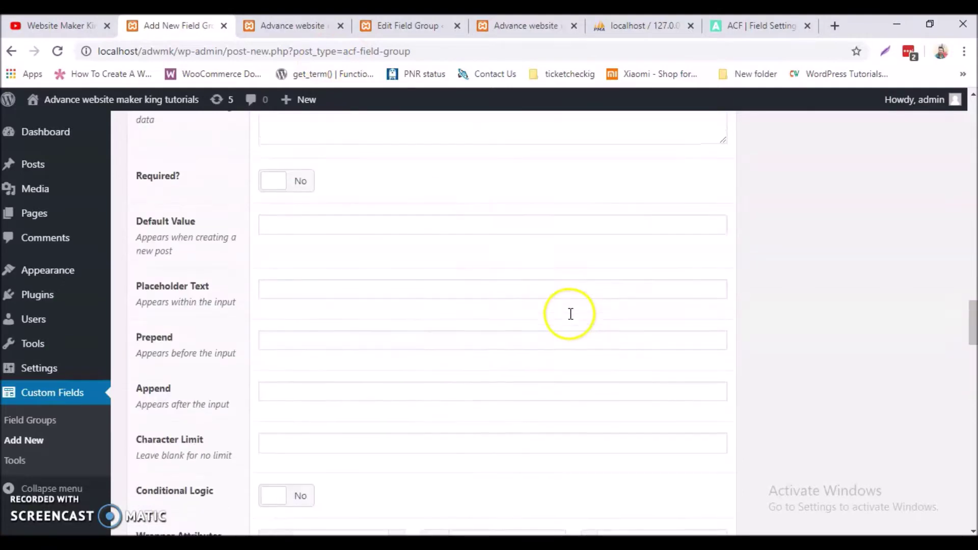
{"action": "scroll", "coordinate": [425, 402], "scroll_direction": "down", "scroll_amount": 7}
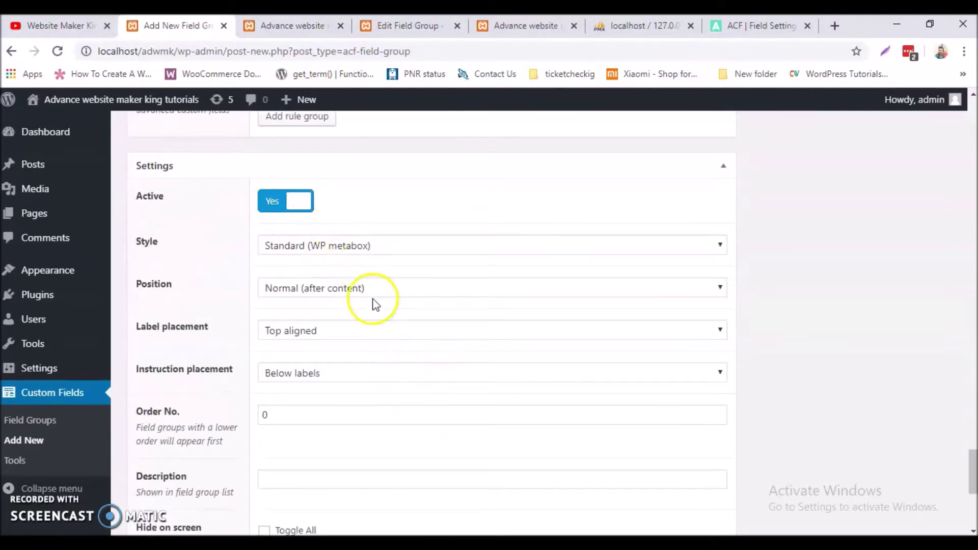
{"action": "scroll", "coordinate": [347, 298], "scroll_direction": "up", "scroll_amount": 3}
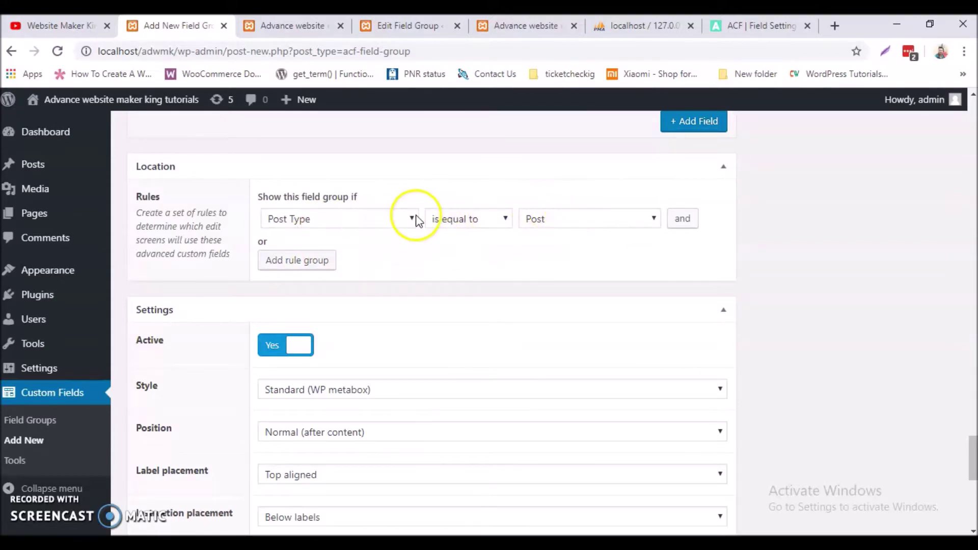
{"action": "left_click", "coordinate": [574, 219]}
{"action": "left_click", "coordinate": [560, 264]}
{"action": "left_click", "coordinate": [582, 217]}
{"action": "left_click", "coordinate": [556, 260]}
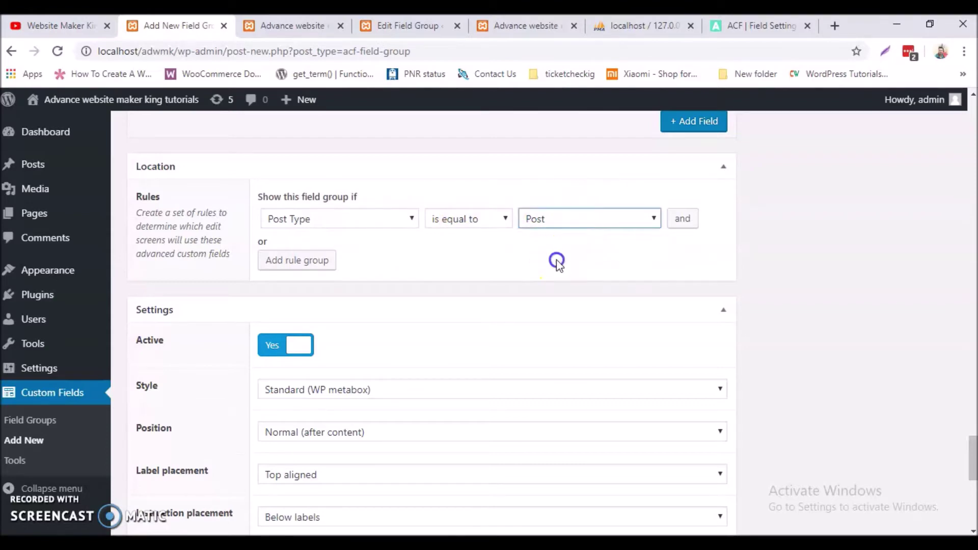
{"action": "left_click", "coordinate": [594, 225]}
{"action": "left_click", "coordinate": [553, 256]}
Step: Publish the user information field group
{"action": "scroll", "coordinate": [797, 332], "scroll_direction": "up", "scroll_amount": 15}
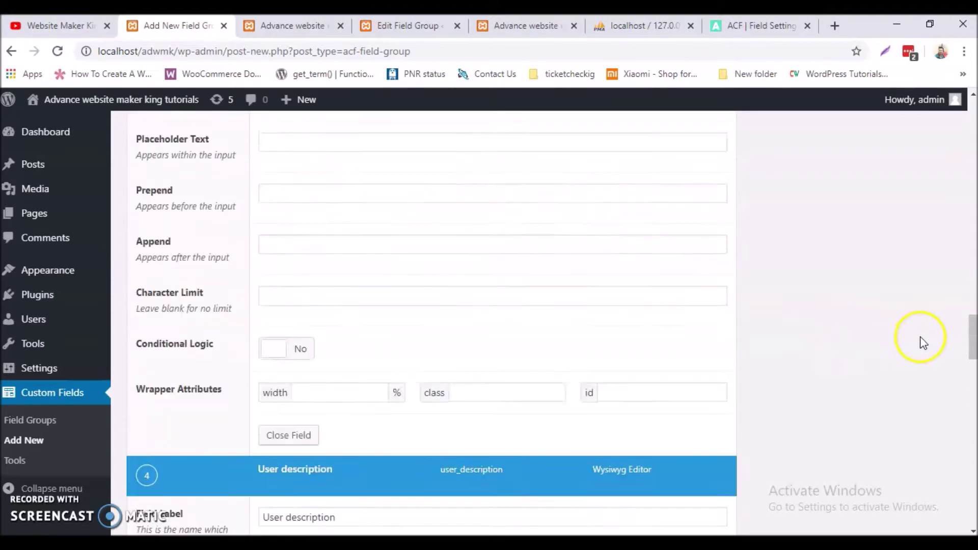
{"action": "scroll", "coordinate": [927, 340], "scroll_direction": "up", "scroll_amount": 5}
{"action": "scroll", "coordinate": [929, 339], "scroll_direction": "up", "scroll_amount": 15}
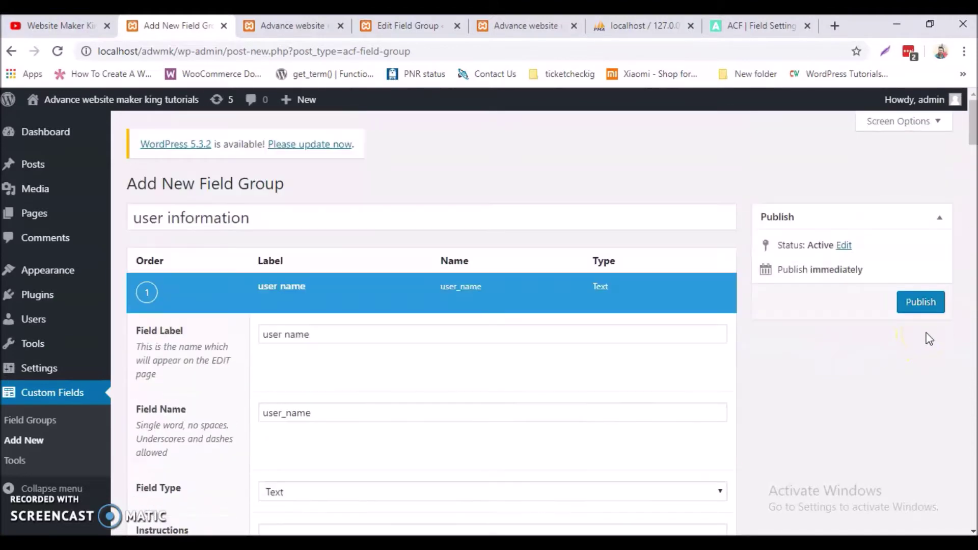
{"action": "left_click", "coordinate": [916, 303]}
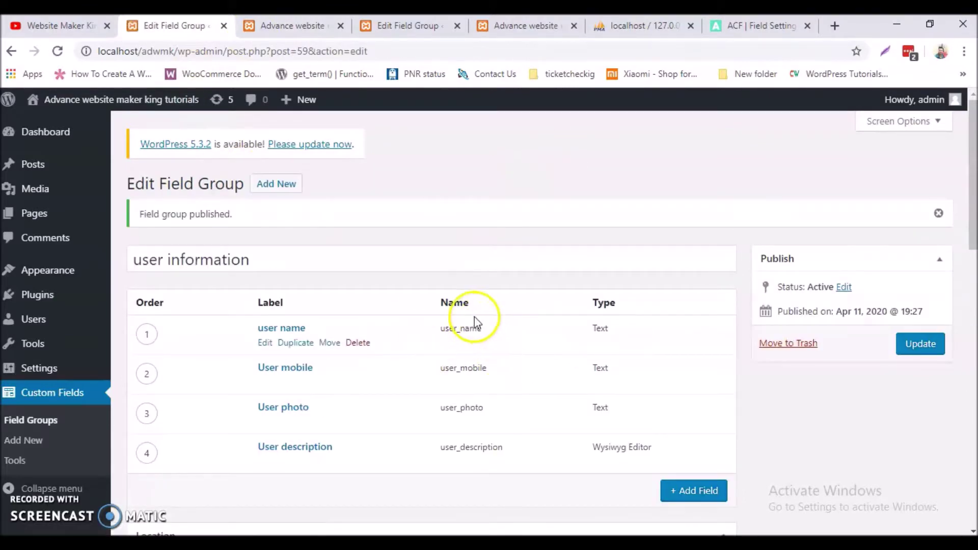
Step: Open the user name field's settings and examine its label, name and available field types
{"action": "left_click", "coordinate": [491, 338]}
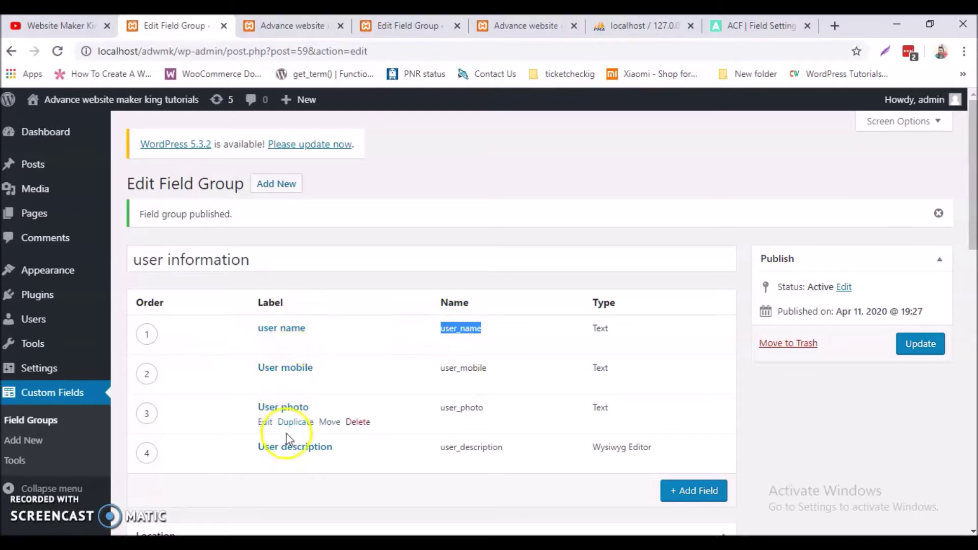
{"action": "left_click", "coordinate": [267, 343]}
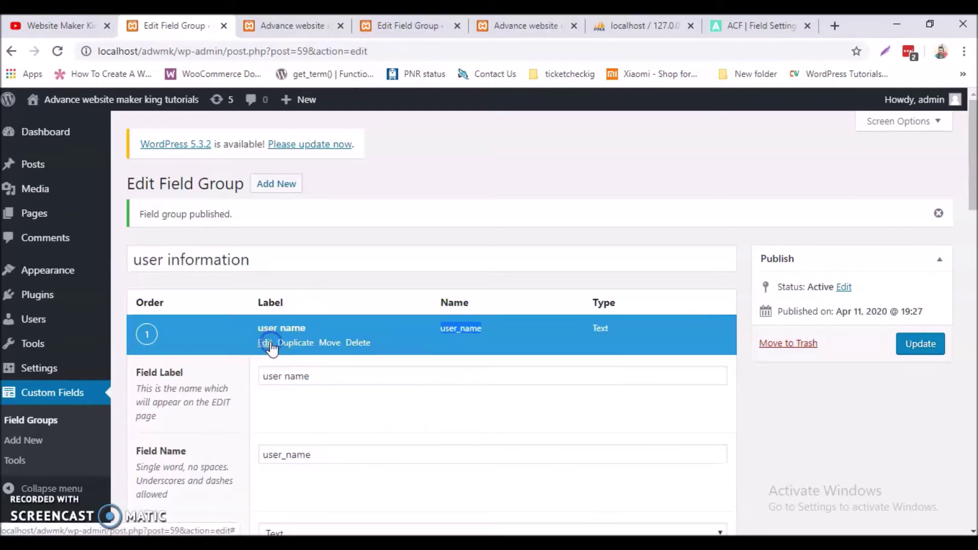
{"action": "scroll", "coordinate": [321, 323], "scroll_direction": "down", "scroll_amount": 3}
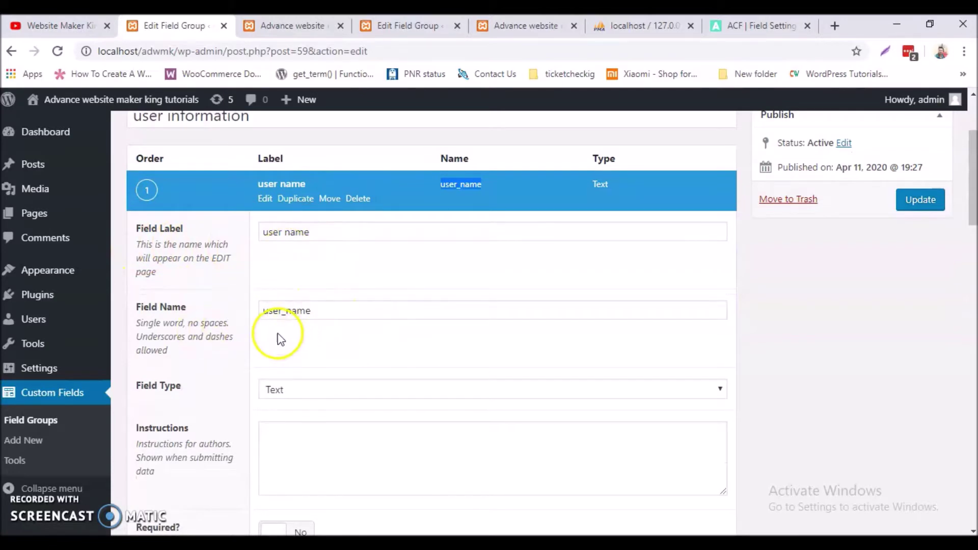
{"action": "scroll", "coordinate": [338, 371], "scroll_direction": "down", "scroll_amount": 3}
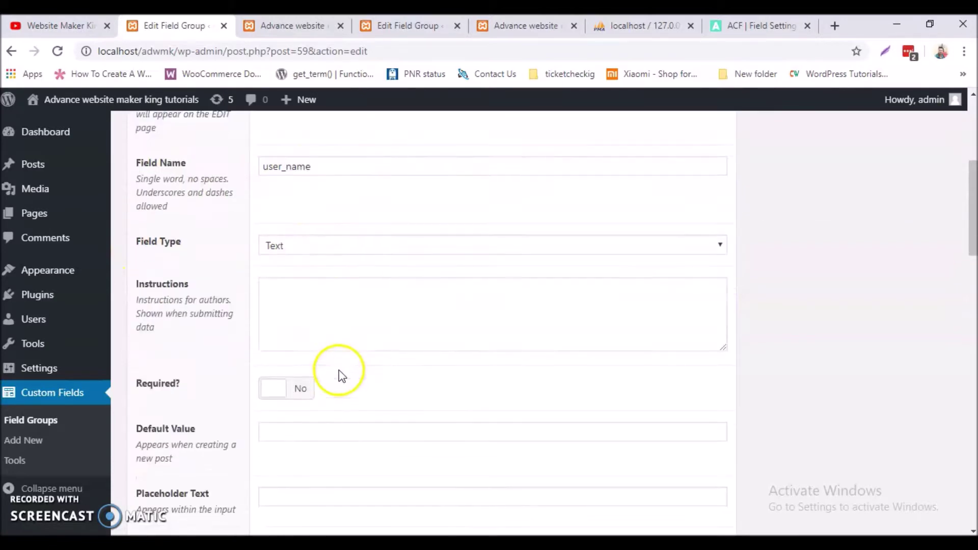
{"action": "left_click", "coordinate": [332, 245]}
{"action": "left_click", "coordinate": [809, 264]}
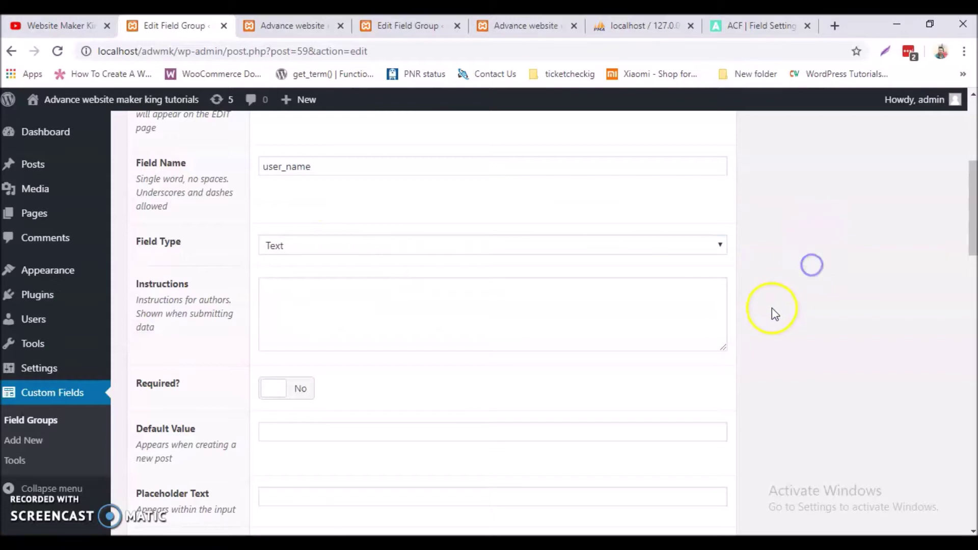
{"action": "scroll", "coordinate": [523, 366], "scroll_direction": "up", "scroll_amount": 6}
{"action": "scroll", "coordinate": [244, 306], "scroll_direction": "down", "scroll_amount": 10}
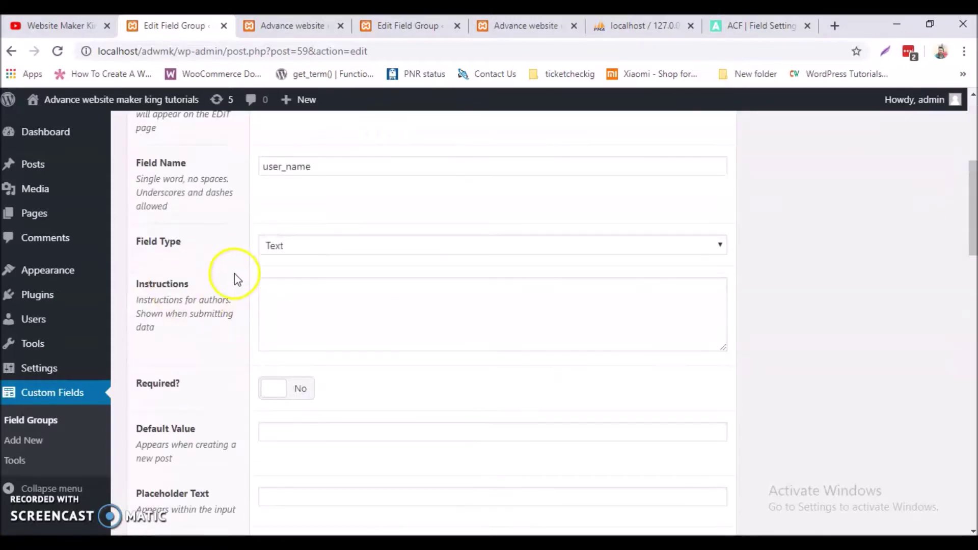
Step: Go to the list of field groups, reopen the user information group for editing and look over its fields
{"action": "left_click", "coordinate": [43, 431]}
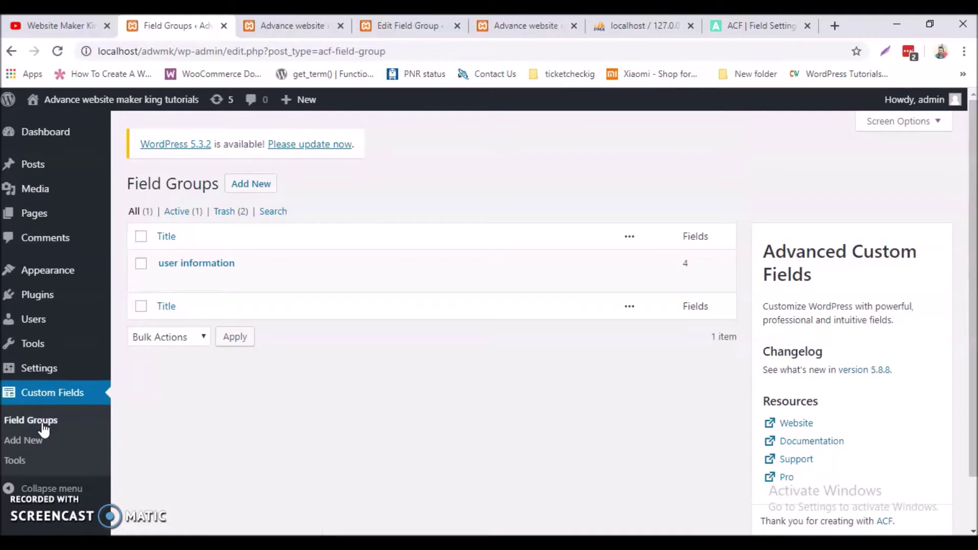
{"action": "mouse_move", "coordinate": [163, 283]}
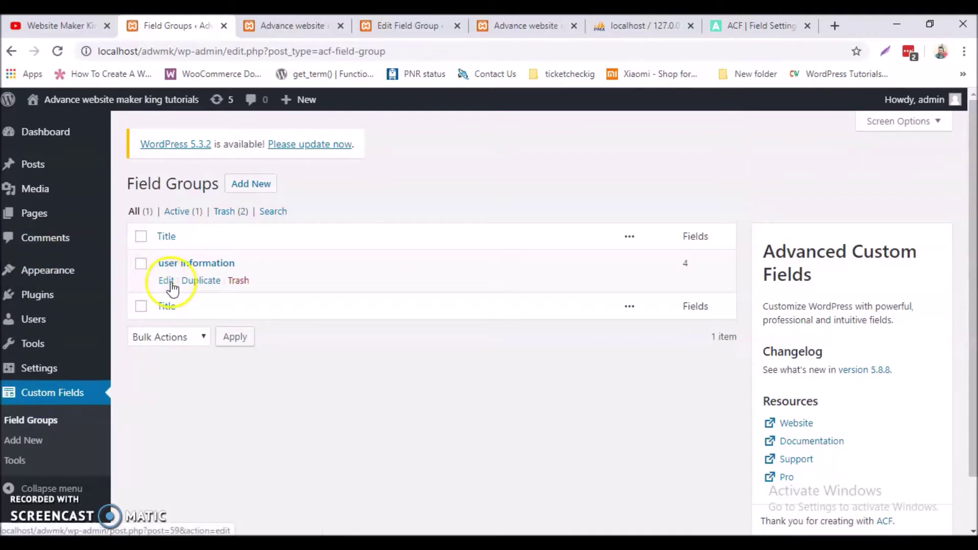
{"action": "left_click", "coordinate": [168, 281]}
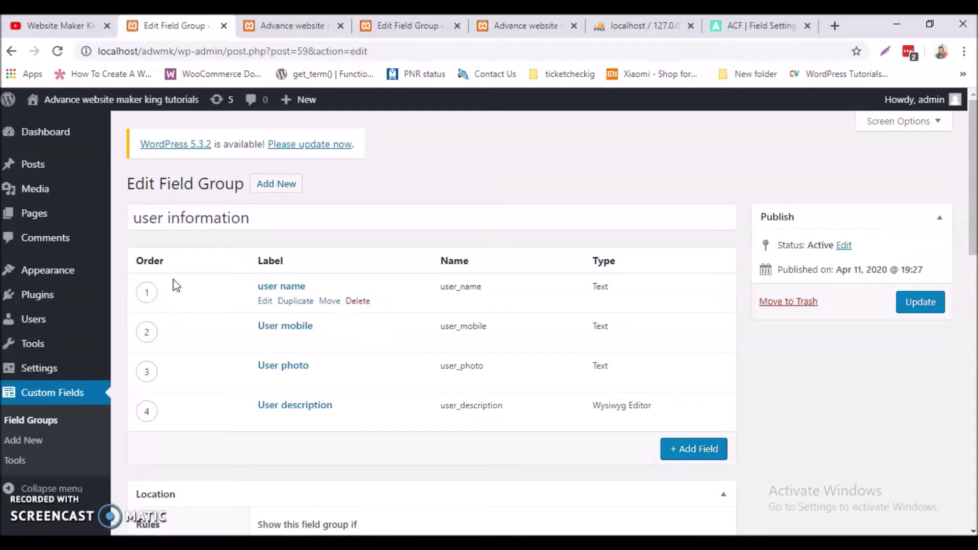
{"action": "left_click", "coordinate": [228, 357]}
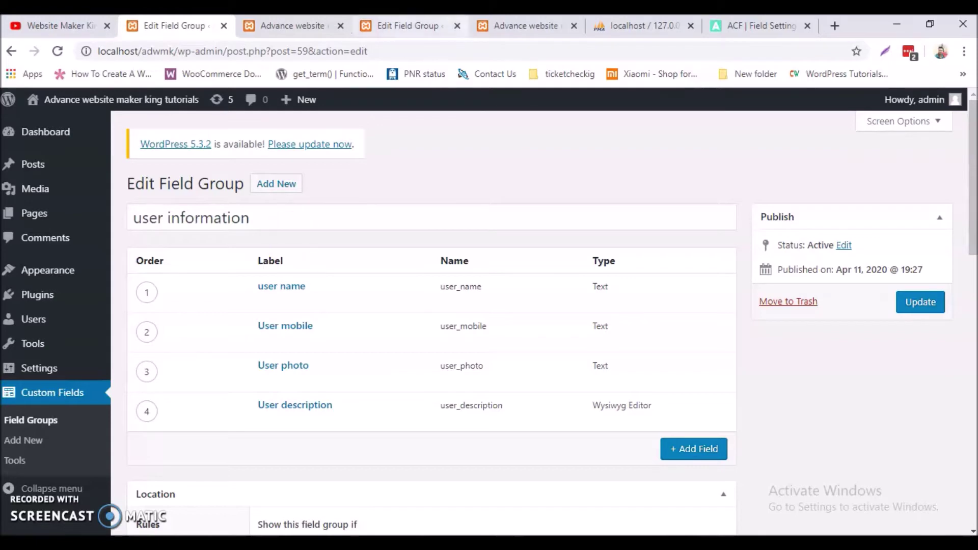
{"action": "scroll", "coordinate": [362, 247], "scroll_direction": "down", "scroll_amount": 4}
{"action": "scroll", "coordinate": [341, 317], "scroll_direction": "up", "scroll_amount": 4}
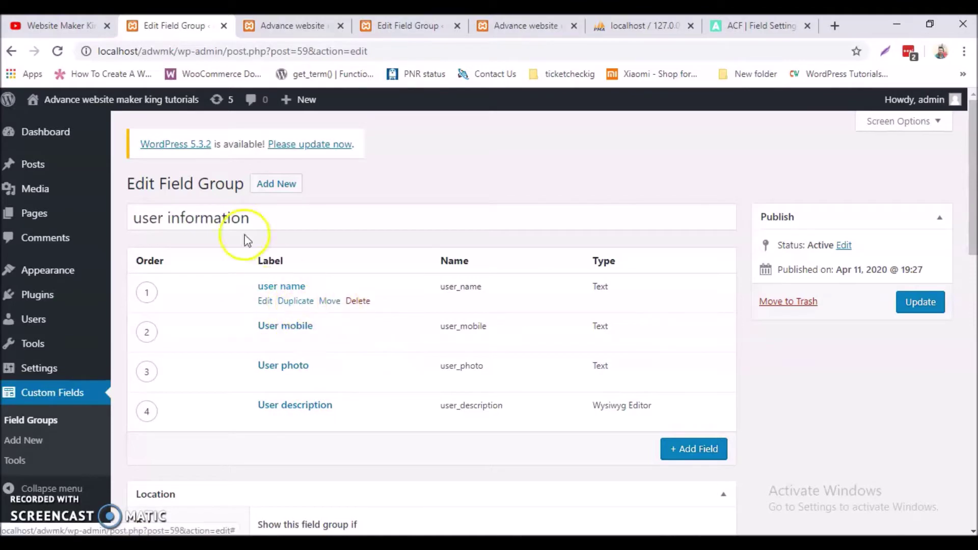
Step: Switch to the site's front page and examine its banner and company sections
{"action": "left_click", "coordinate": [288, 25]}
{"action": "scroll", "coordinate": [389, 334], "scroll_direction": "down", "scroll_amount": 5}
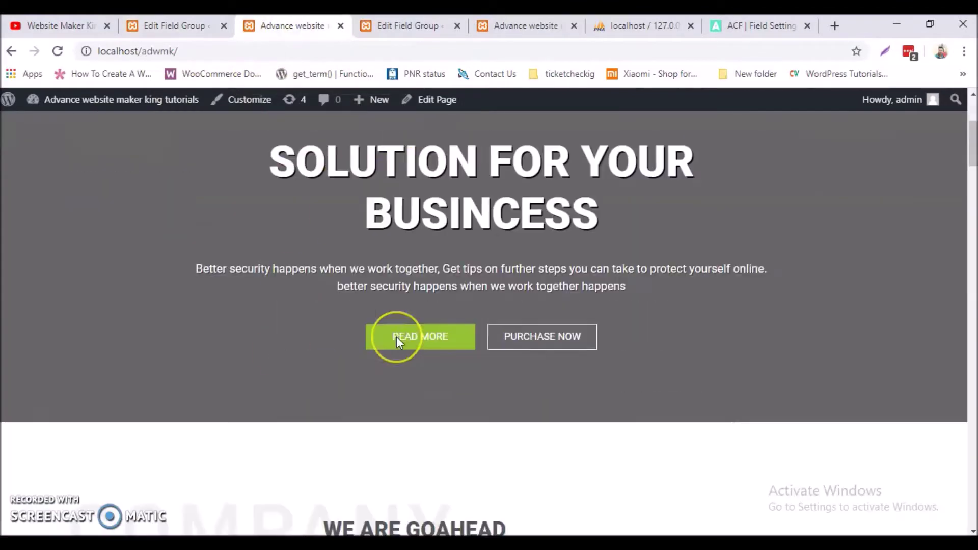
{"action": "scroll", "coordinate": [396, 336], "scroll_direction": "up", "scroll_amount": 5}
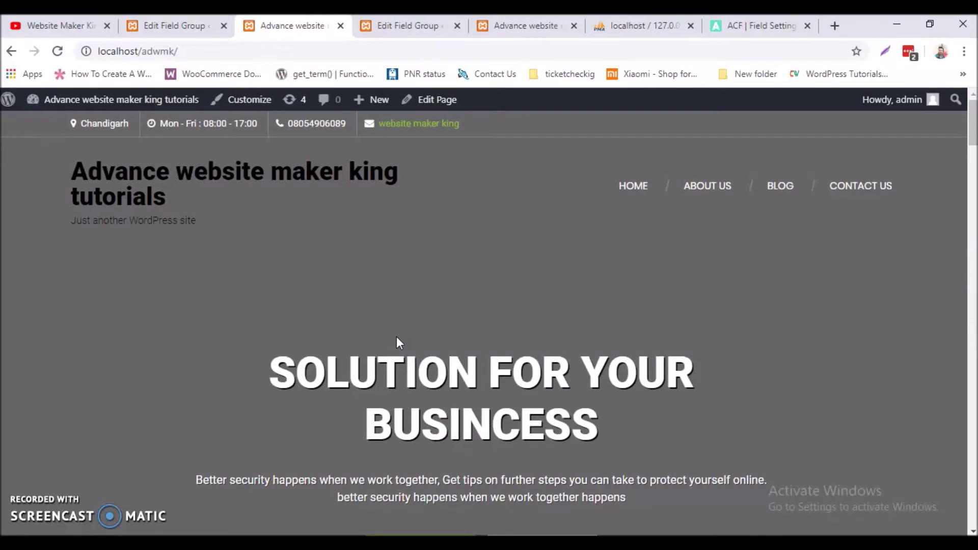
{"action": "scroll", "coordinate": [459, 321], "scroll_direction": "down", "scroll_amount": 7}
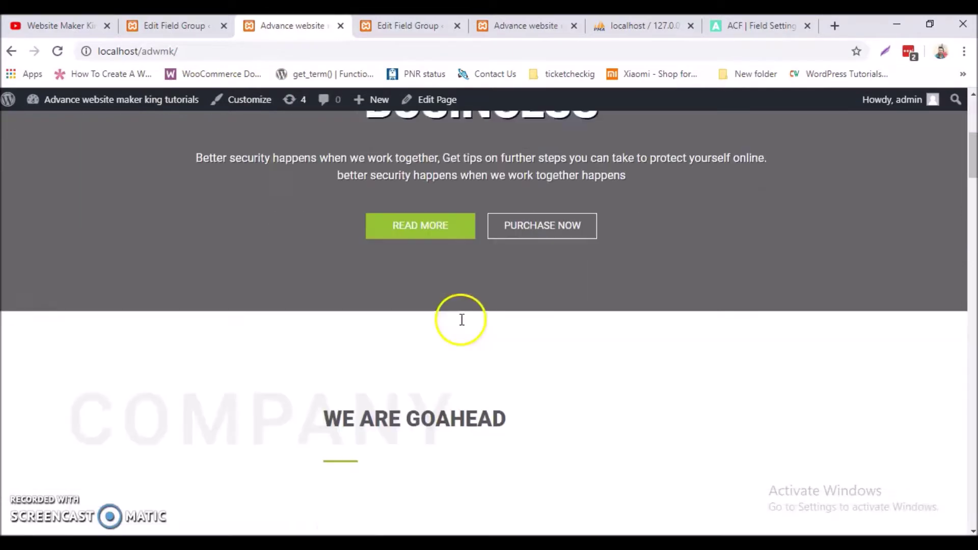
{"action": "scroll", "coordinate": [461, 319], "scroll_direction": "up", "scroll_amount": 5}
{"action": "scroll", "coordinate": [460, 318], "scroll_direction": "up", "scroll_amount": 2}
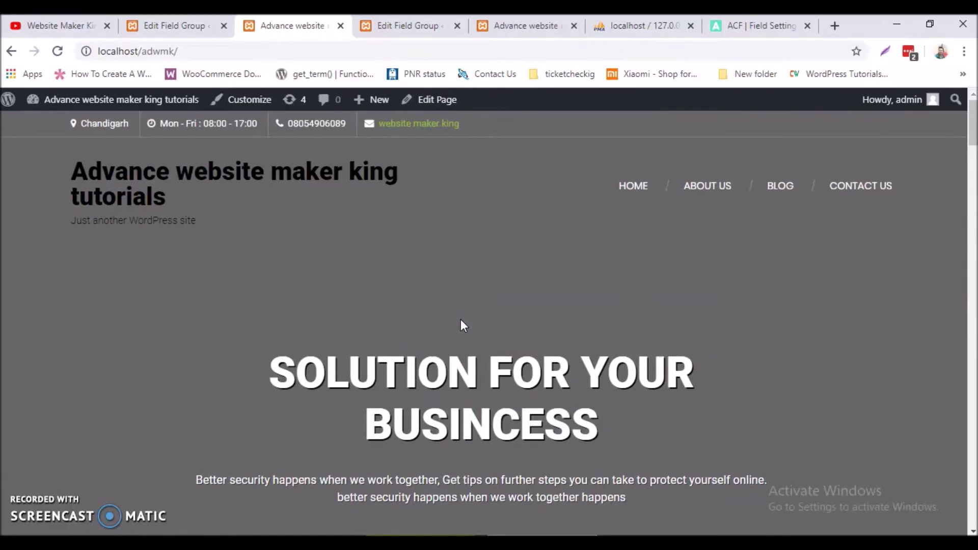
{"action": "scroll", "coordinate": [460, 319], "scroll_direction": "down", "scroll_amount": 4}
{"action": "scroll", "coordinate": [460, 321], "scroll_direction": "down", "scroll_amount": 3}
{"action": "scroll", "coordinate": [462, 326], "scroll_direction": "up", "scroll_amount": 2}
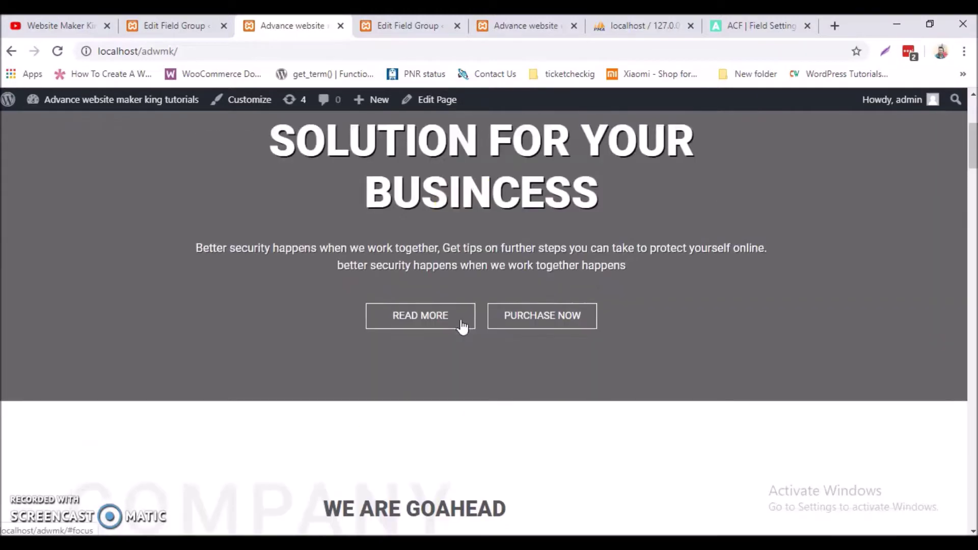
{"action": "left_click", "coordinate": [474, 290]}
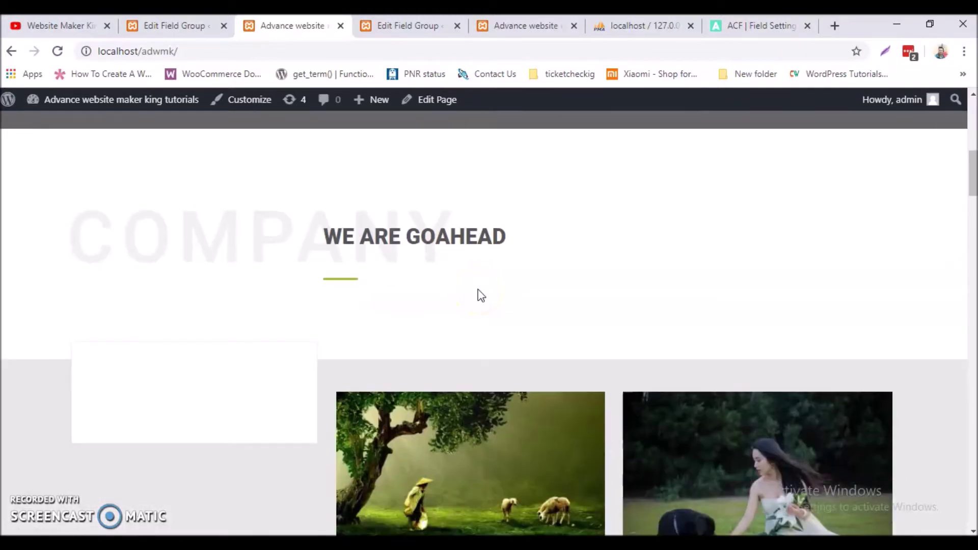
Step: Switch to the ACF Field Settings documentation and examine its overview of a text field's settings and the Common Settings section
{"action": "scroll", "coordinate": [481, 295], "scroll_direction": "up", "scroll_amount": 3}
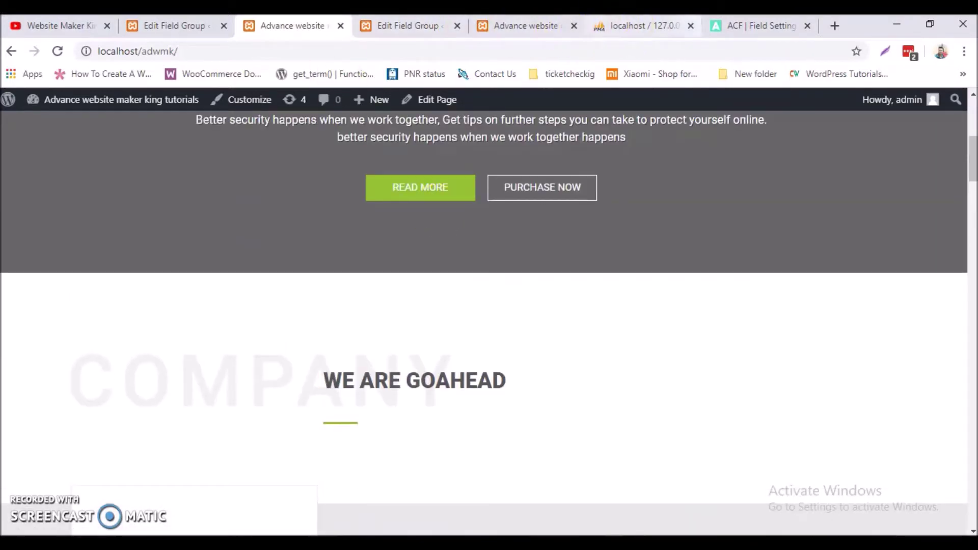
{"action": "left_click", "coordinate": [742, 23]}
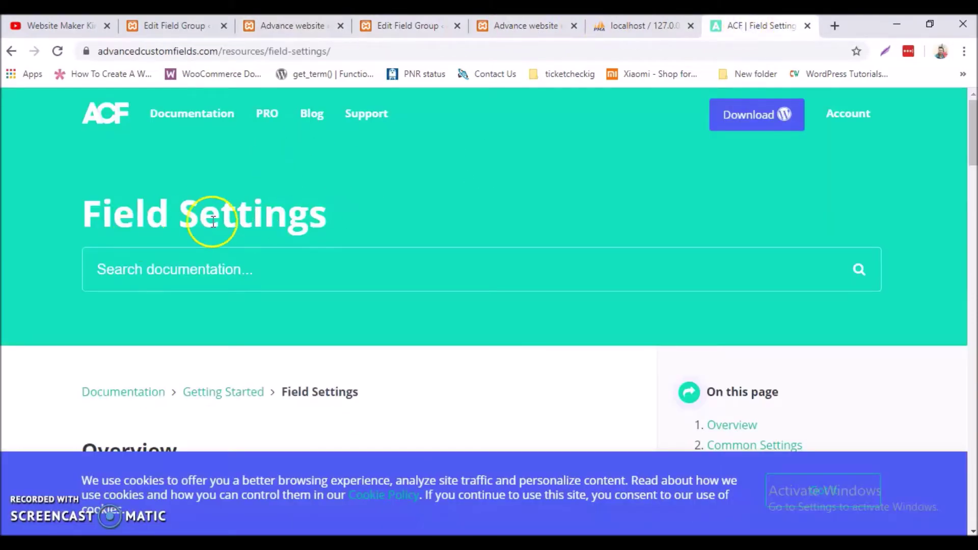
{"action": "scroll", "coordinate": [305, 316], "scroll_direction": "down", "scroll_amount": 4}
{"action": "scroll", "coordinate": [344, 315], "scroll_direction": "down", "scroll_amount": 5}
{"action": "scroll", "coordinate": [338, 290], "scroll_direction": "up", "scroll_amount": 2}
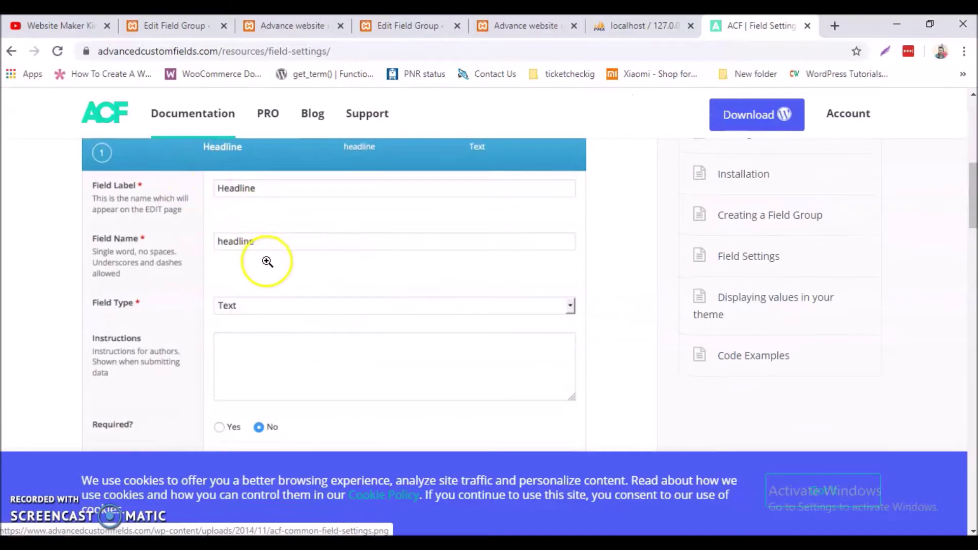
{"action": "scroll", "coordinate": [265, 260], "scroll_direction": "up", "scroll_amount": 8}
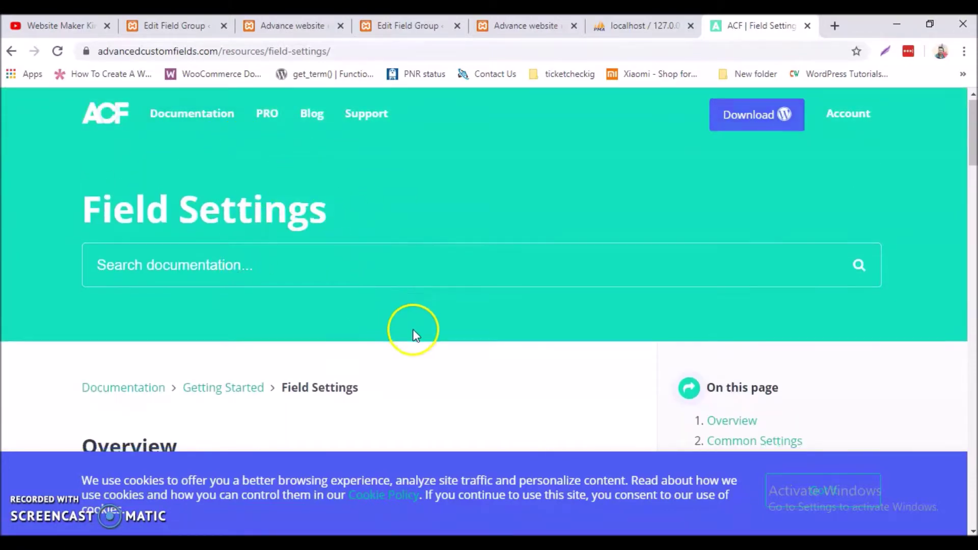
{"action": "scroll", "coordinate": [414, 335], "scroll_direction": "down", "scroll_amount": 6}
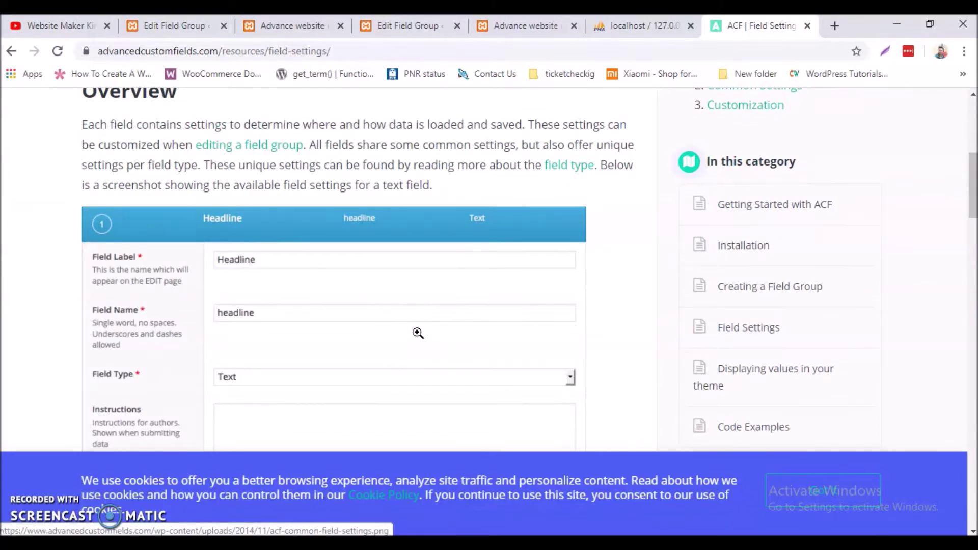
{"action": "scroll", "coordinate": [415, 330], "scroll_direction": "up", "scroll_amount": 2}
{"action": "scroll", "coordinate": [379, 317], "scroll_direction": "down", "scroll_amount": 10}
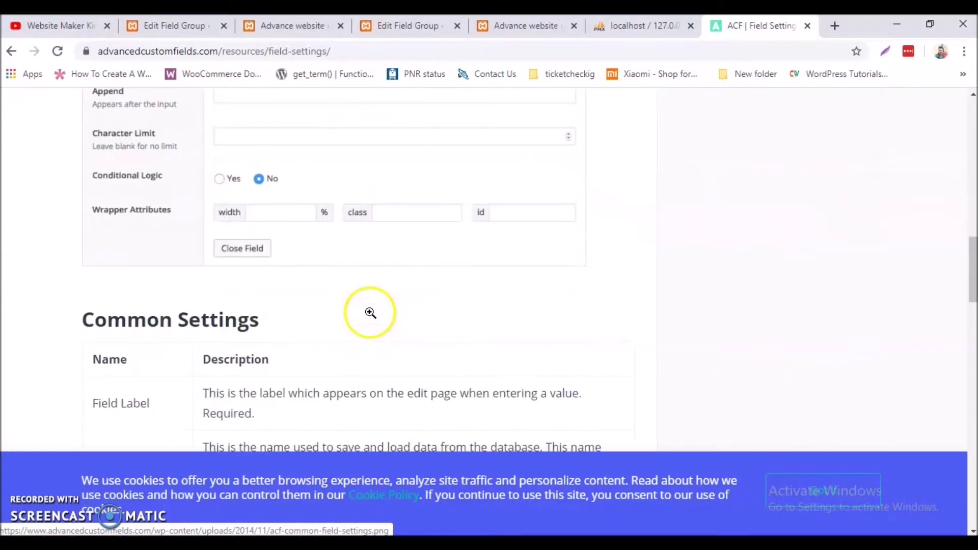
{"action": "scroll", "coordinate": [371, 318], "scroll_direction": "up", "scroll_amount": 10}
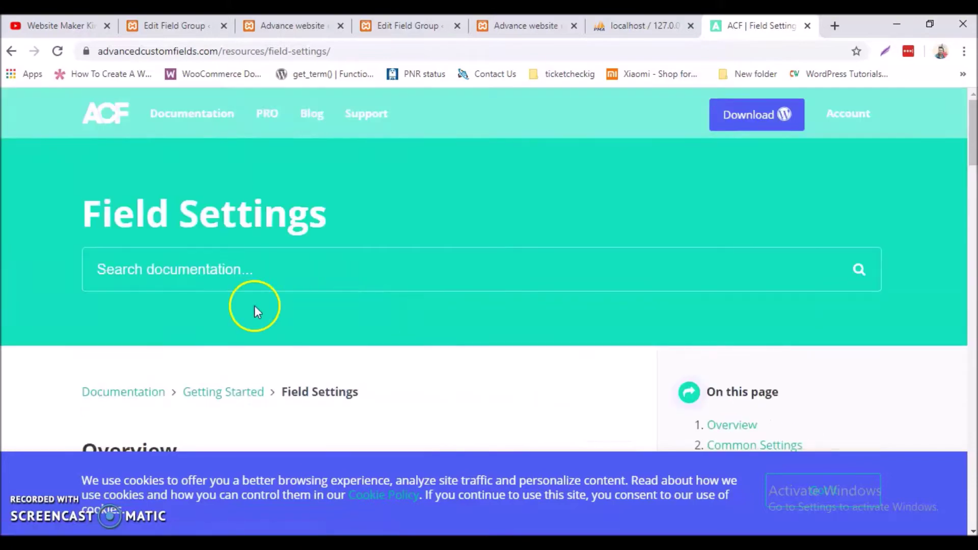
{"action": "scroll", "coordinate": [263, 283], "scroll_direction": "down", "scroll_amount": 3}
{"action": "scroll", "coordinate": [175, 267], "scroll_direction": "down", "scroll_amount": 4}
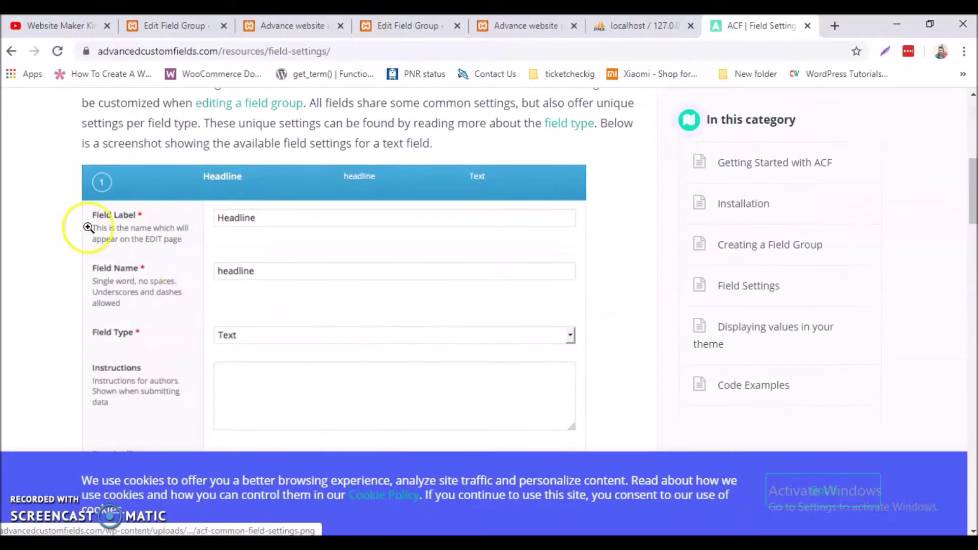
{"action": "scroll", "coordinate": [281, 233], "scroll_direction": "up", "scroll_amount": 7}
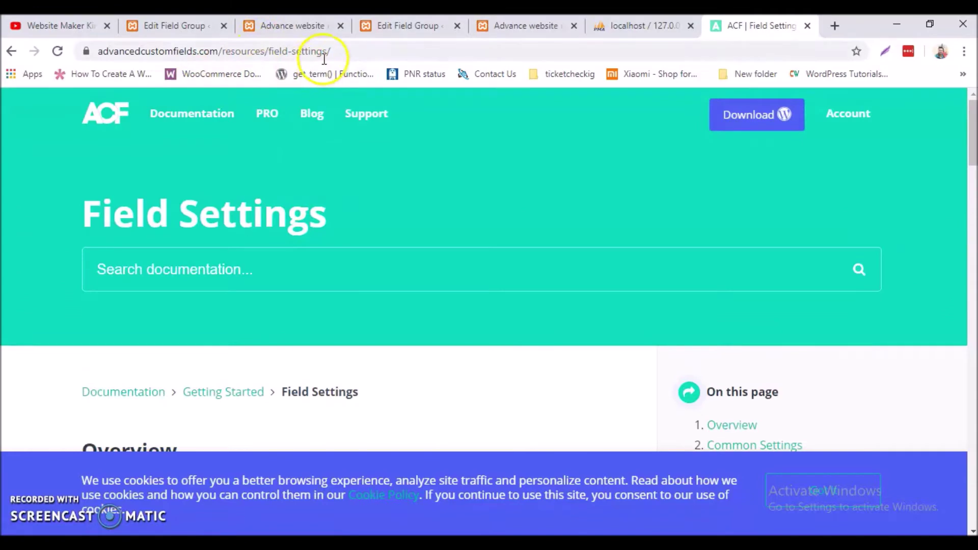
Step: Review the user information field group's fields and settings, and look at the top of the site's front page
{"action": "left_click", "coordinate": [184, 29]}
{"action": "mouse_move", "coordinate": [338, 305]}
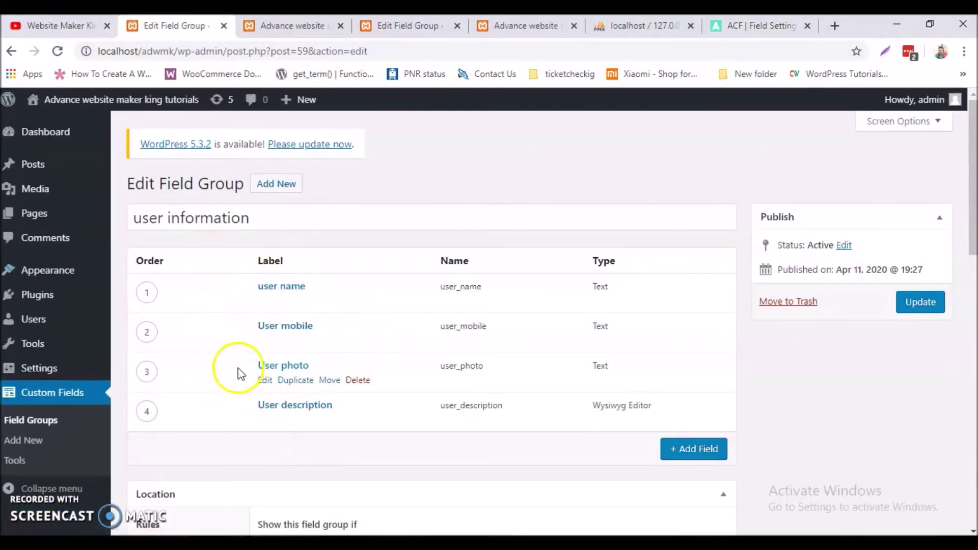
{"action": "scroll", "coordinate": [425, 299], "scroll_direction": "down", "scroll_amount": 6}
{"action": "scroll", "coordinate": [426, 299], "scroll_direction": "up", "scroll_amount": 6}
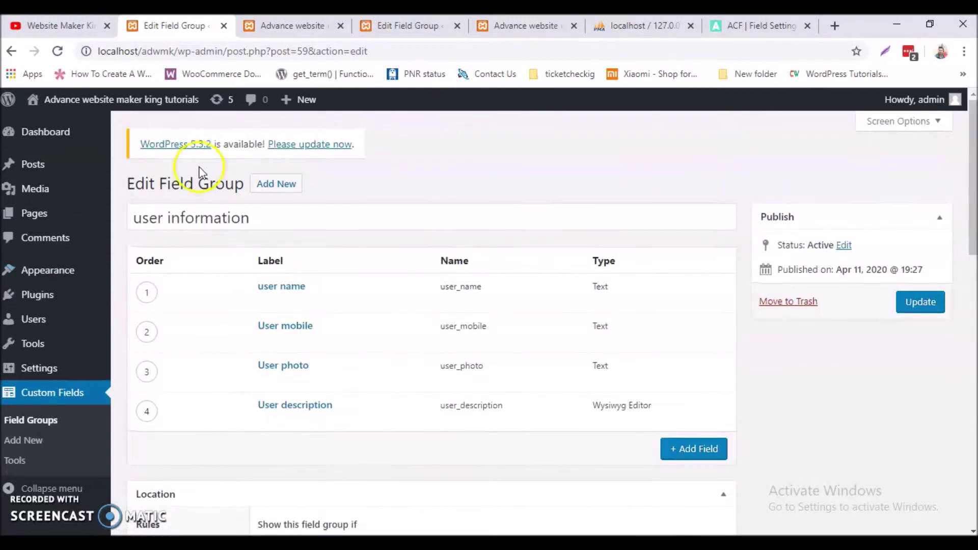
{"action": "left_click", "coordinate": [294, 26]}
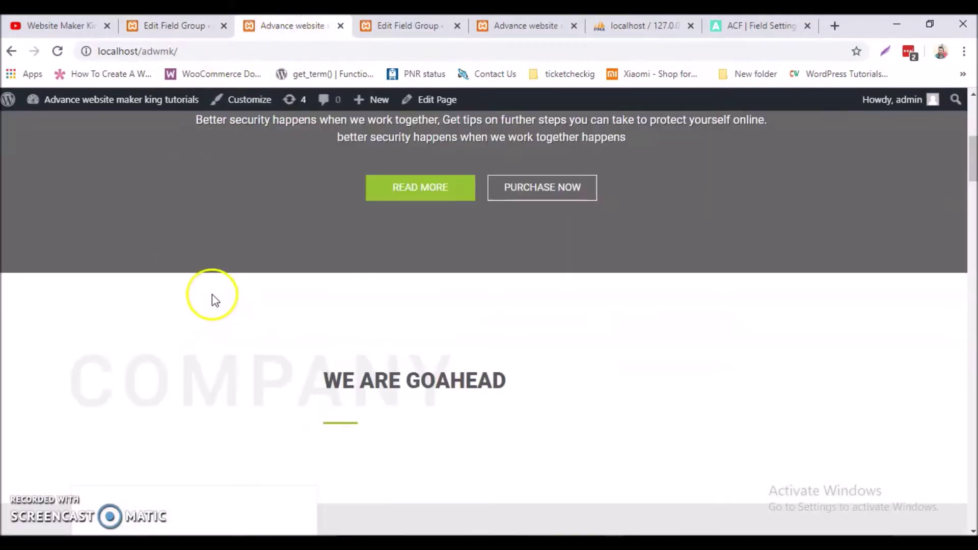
{"action": "scroll", "coordinate": [212, 295], "scroll_direction": "up", "scroll_amount": 7}
Step: Go from the field group editor to the list of all pages
{"action": "left_click", "coordinate": [163, 26]}
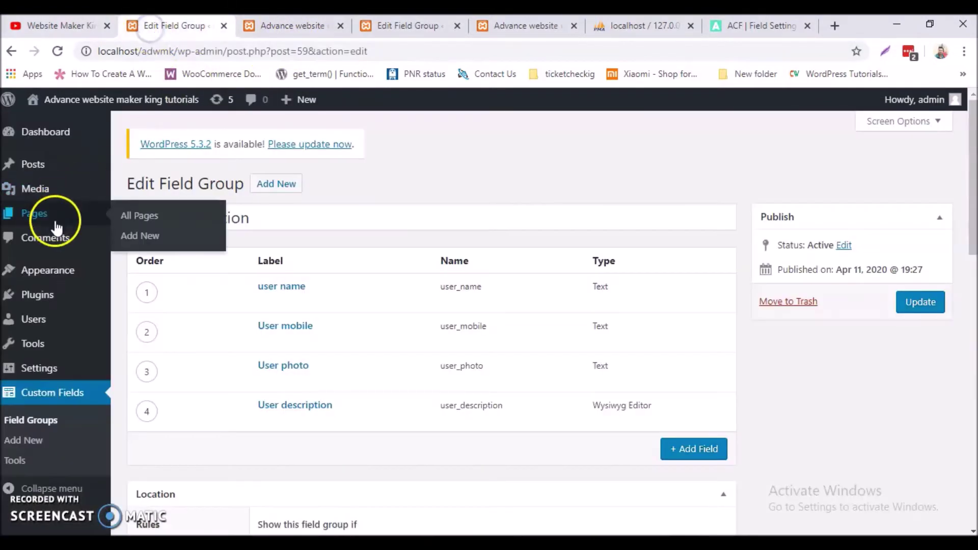
{"action": "left_click", "coordinate": [134, 218]}
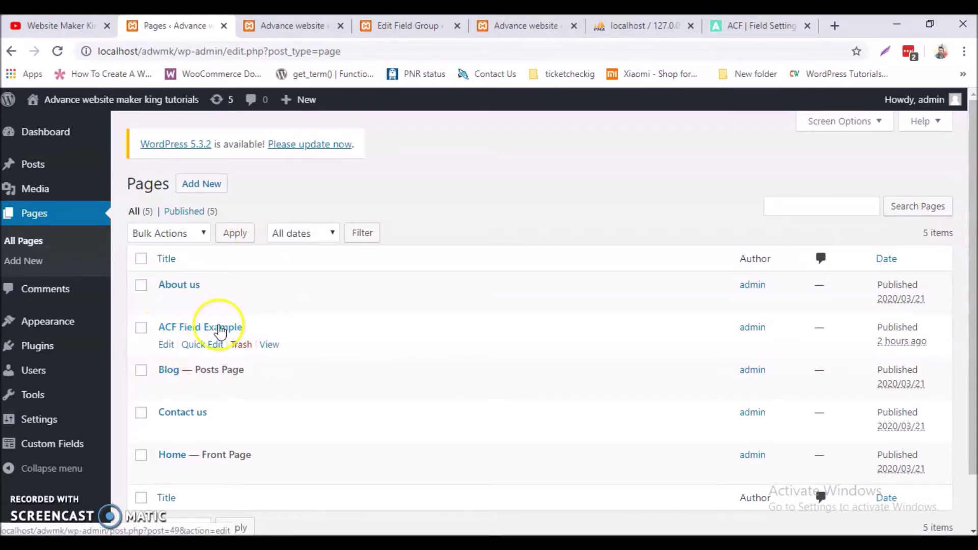
{"action": "left_click", "coordinate": [202, 196]}
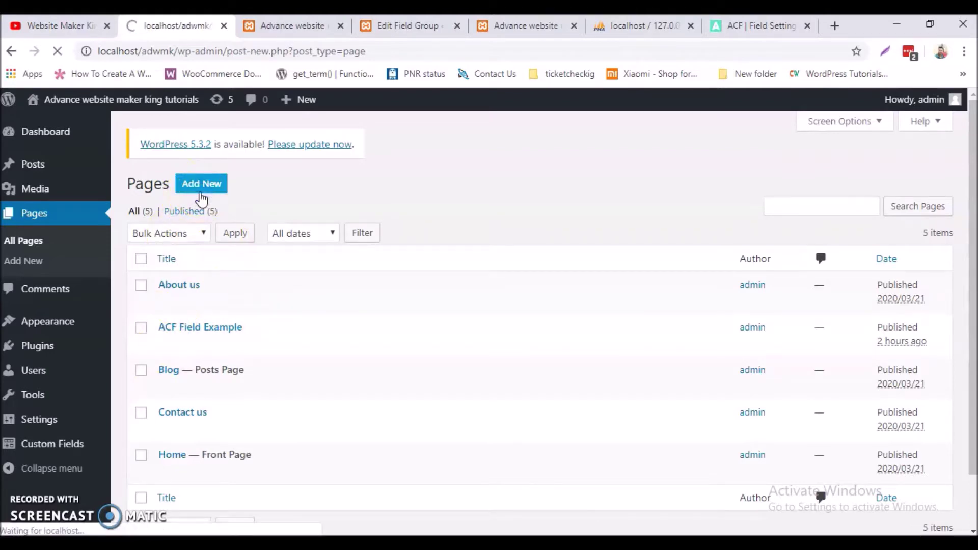
{"action": "left_click", "coordinate": [202, 205]}
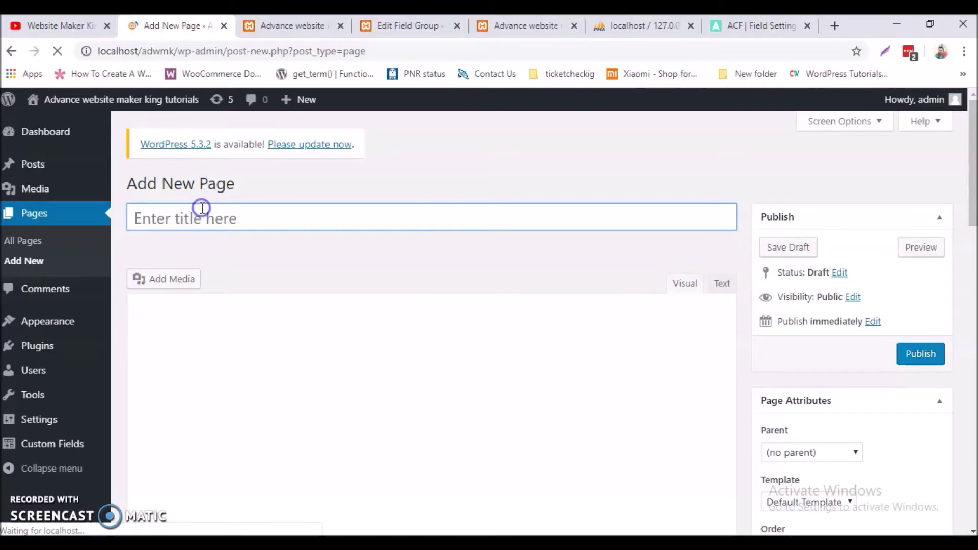
{"action": "left_click", "coordinate": [40, 241]}
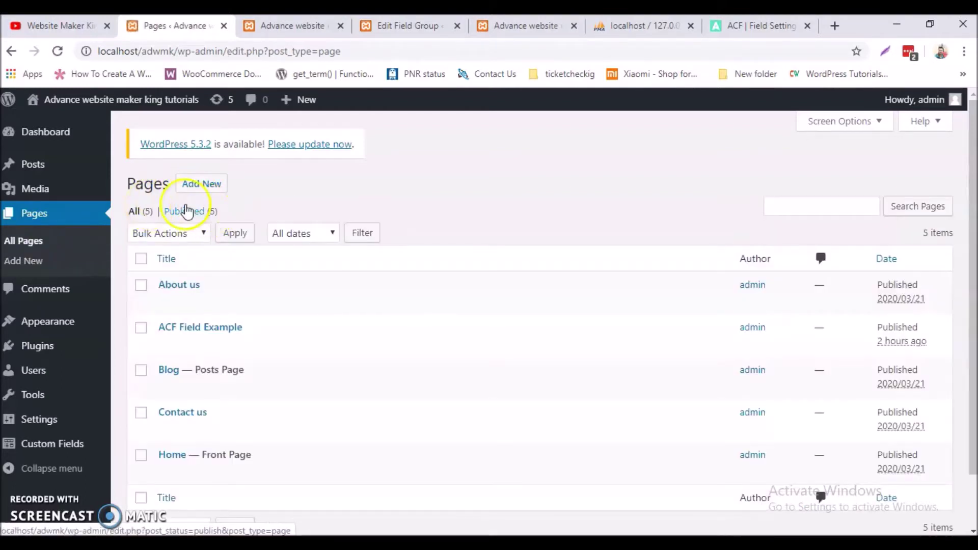
Step: Open the ACF Field Example page for editing
{"action": "scroll", "coordinate": [237, 338], "scroll_direction": "down", "scroll_amount": 1}
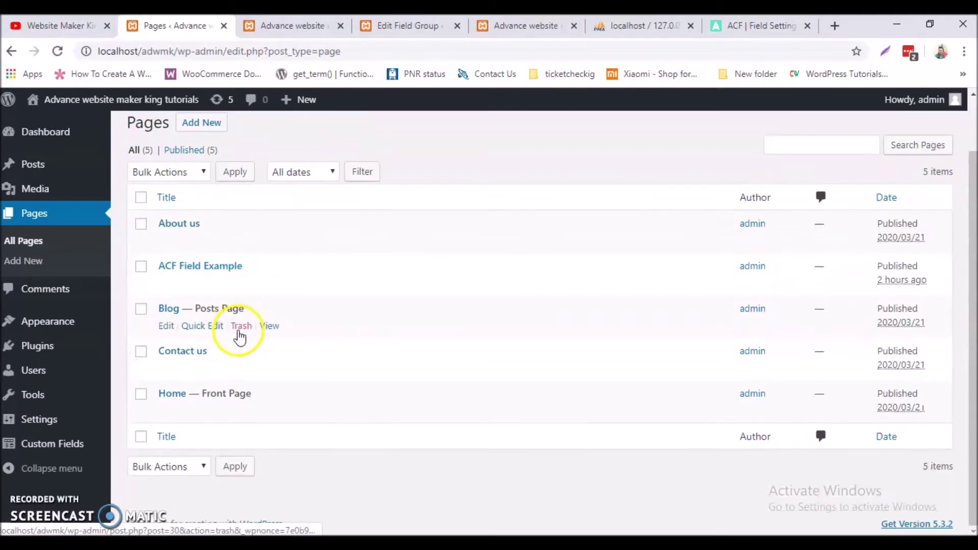
{"action": "scroll", "coordinate": [239, 336], "scroll_direction": "up", "scroll_amount": 1}
{"action": "left_click", "coordinate": [168, 345]}
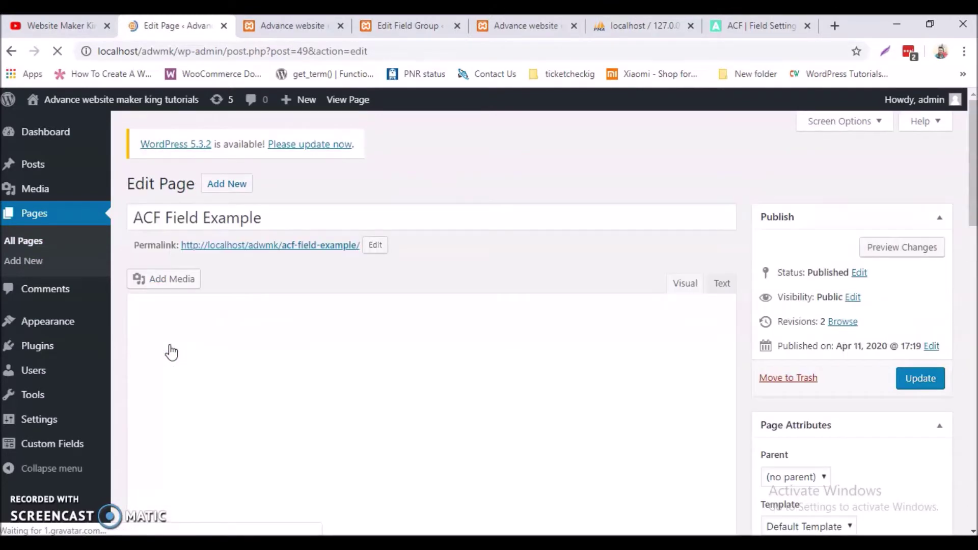
Step: Examine the page's layout options and its user information name, mobile, photo and description fields
{"action": "scroll", "coordinate": [457, 321], "scroll_direction": "down", "scroll_amount": 3}
{"action": "scroll", "coordinate": [457, 317], "scroll_direction": "down", "scroll_amount": 7}
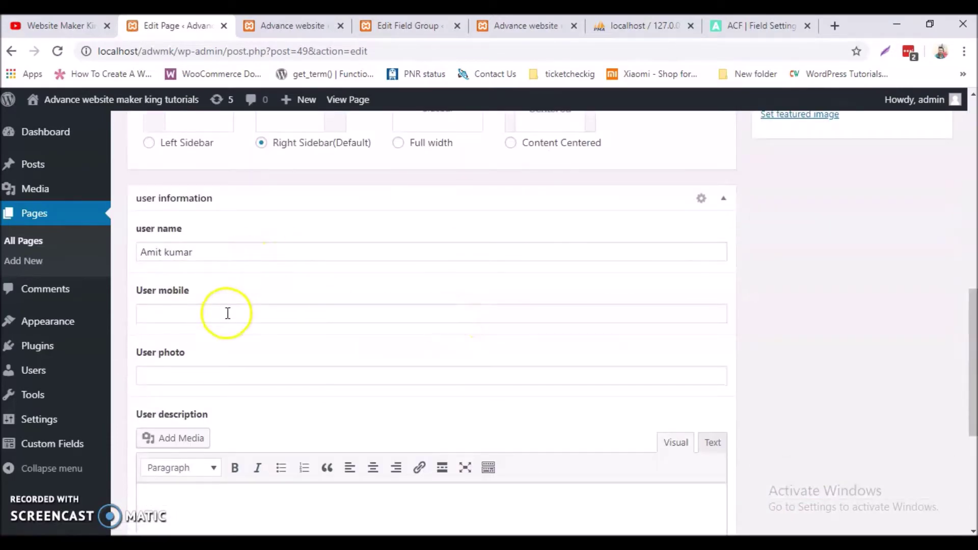
{"action": "scroll", "coordinate": [206, 296], "scroll_direction": "down", "scroll_amount": 3}
{"action": "scroll", "coordinate": [219, 244], "scroll_direction": "up", "scroll_amount": 4}
{"action": "scroll", "coordinate": [272, 307], "scroll_direction": "down", "scroll_amount": 6}
{"action": "scroll", "coordinate": [264, 370], "scroll_direction": "up", "scroll_amount": 3}
{"action": "scroll", "coordinate": [293, 377], "scroll_direction": "up", "scroll_amount": 11}
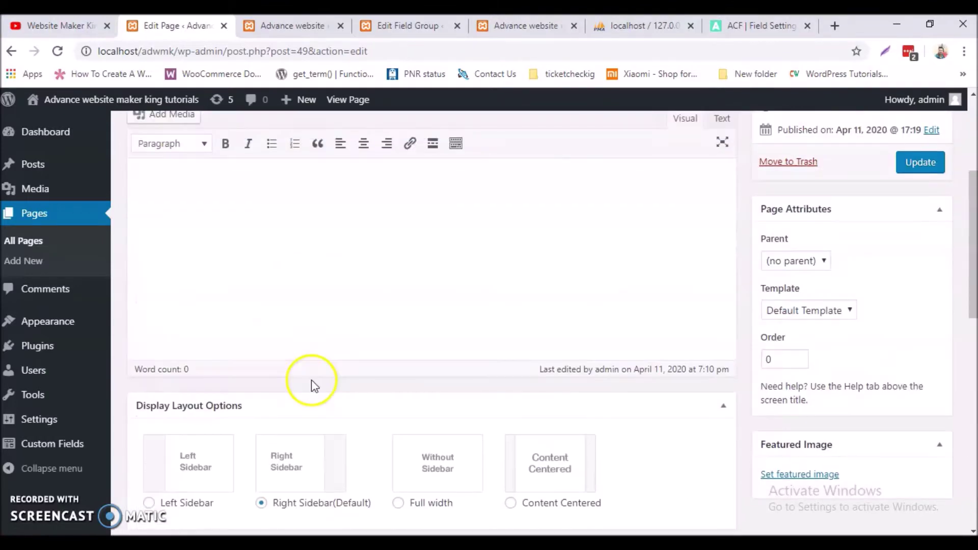
{"action": "scroll", "coordinate": [179, 379], "scroll_direction": "down", "scroll_amount": 3}
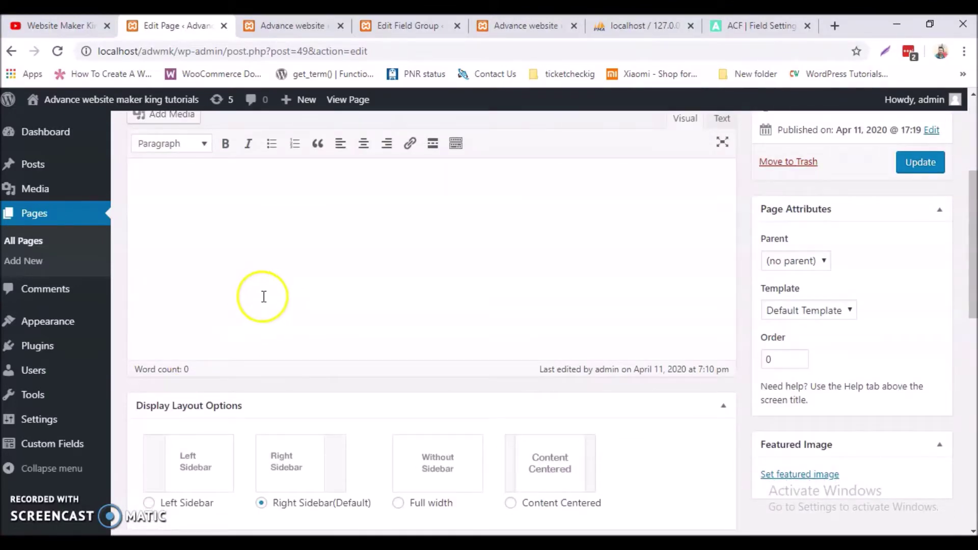
{"action": "scroll", "coordinate": [262, 305], "scroll_direction": "down", "scroll_amount": 13}
{"action": "scroll", "coordinate": [278, 405], "scroll_direction": "up", "scroll_amount": 3}
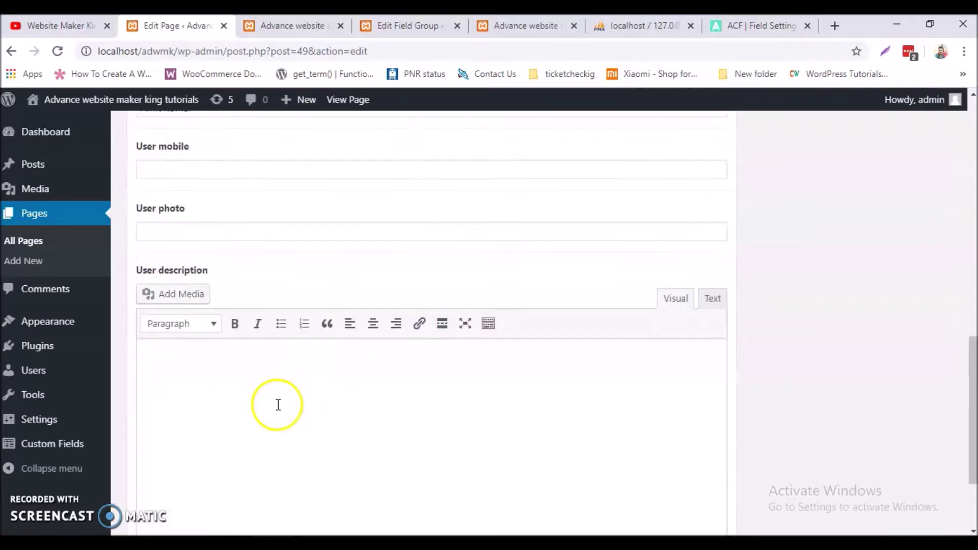
{"action": "scroll", "coordinate": [294, 162], "scroll_direction": "down", "scroll_amount": 1}
Step: Reload the older user information field group in its separate browser tab and close that tab
{"action": "left_click", "coordinate": [285, 27]}
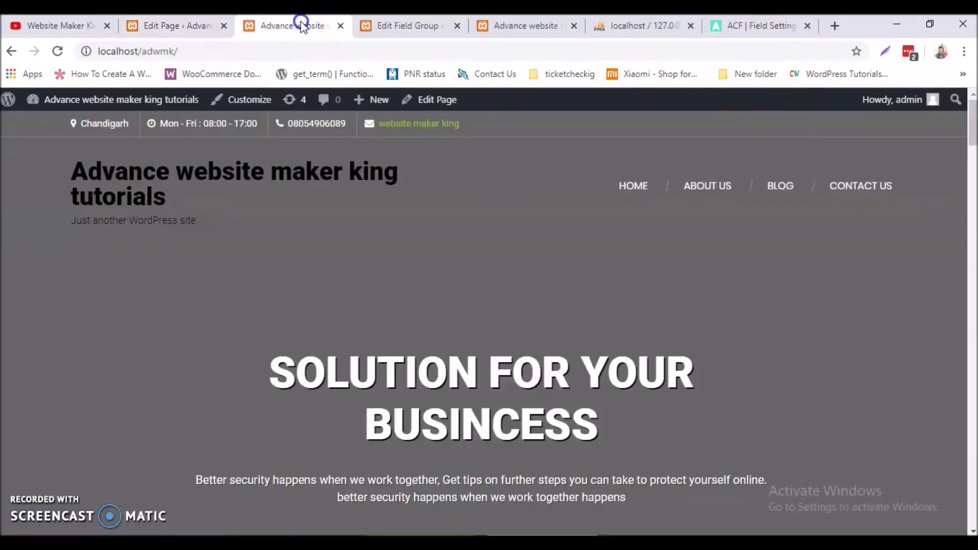
{"action": "left_click", "coordinate": [168, 26]}
{"action": "left_click", "coordinate": [395, 28]}
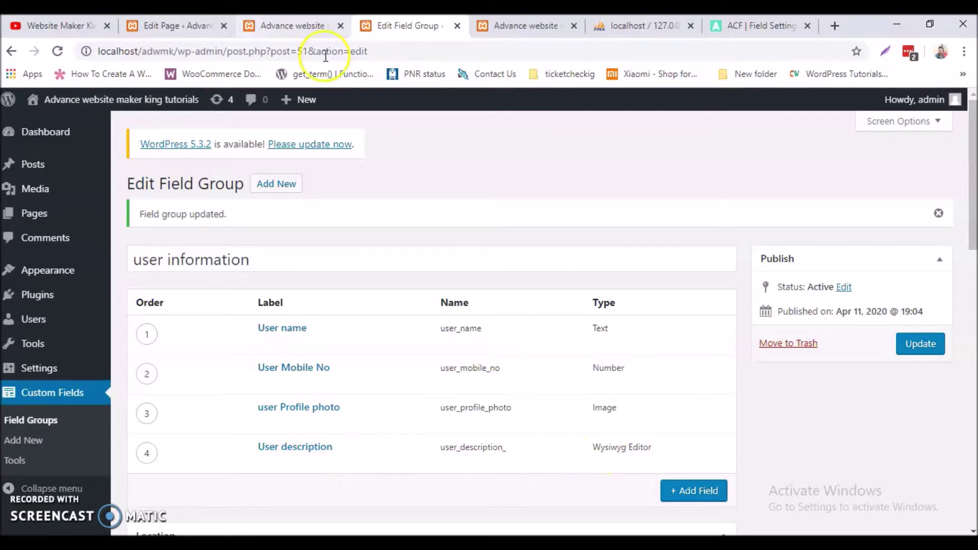
{"action": "left_click", "coordinate": [58, 52]}
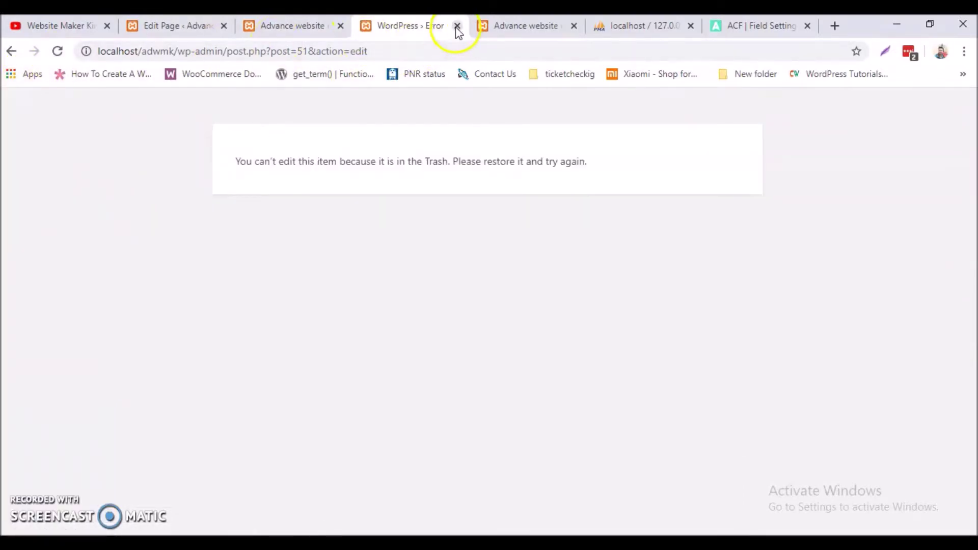
{"action": "left_click", "coordinate": [457, 26]}
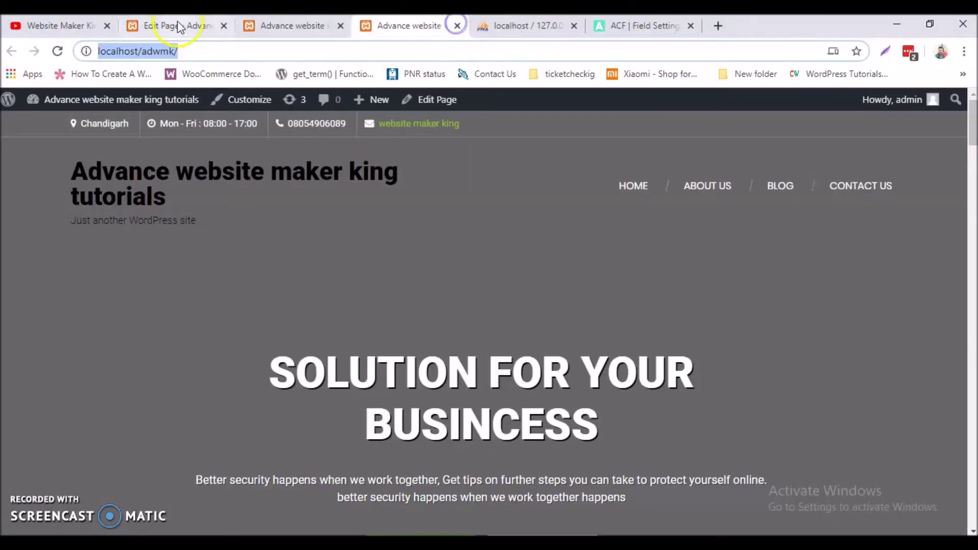
Step: In the duplicate front page tab, go to the dashboard's field groups and open user information for editing
{"action": "left_click", "coordinate": [251, 26]}
{"action": "left_click", "coordinate": [157, 23]}
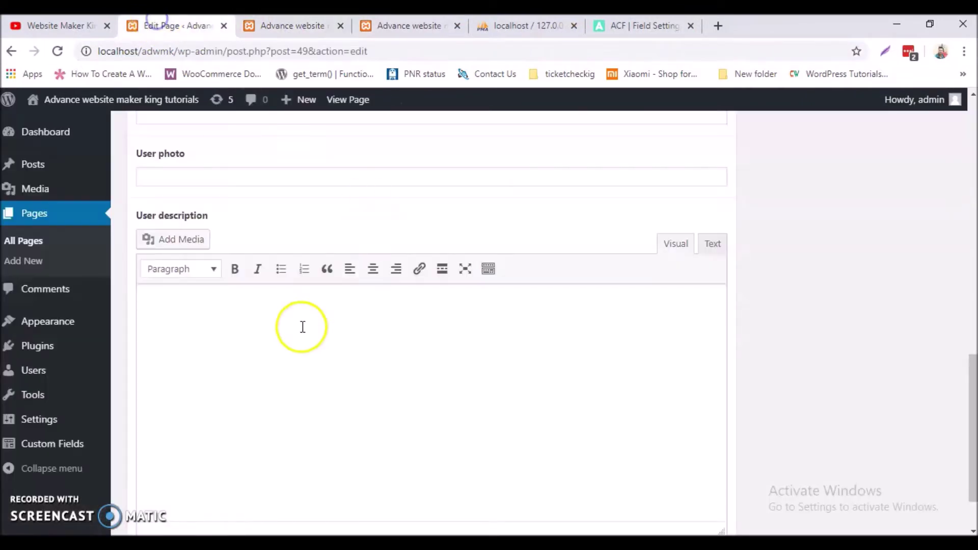
{"action": "left_click", "coordinate": [454, 27]}
{"action": "mouse_move", "coordinate": [99, 112]}
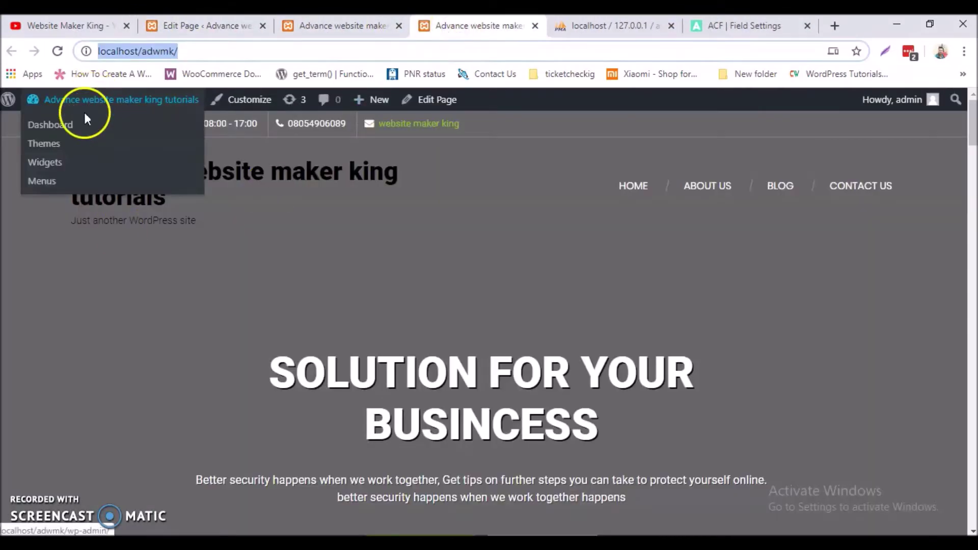
{"action": "left_click", "coordinate": [66, 126]}
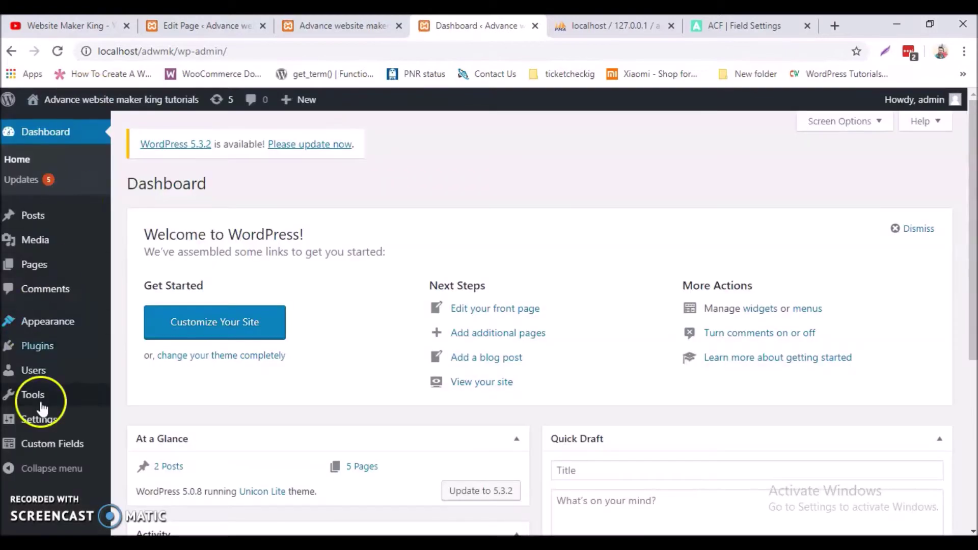
{"action": "mouse_move", "coordinate": [58, 435]}
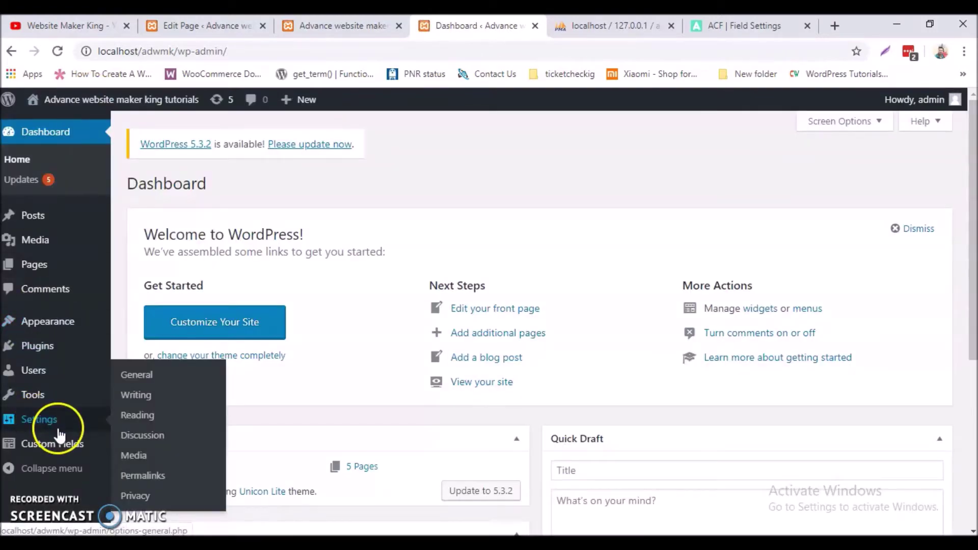
{"action": "mouse_move", "coordinate": [97, 446]}
{"action": "left_click", "coordinate": [126, 451]}
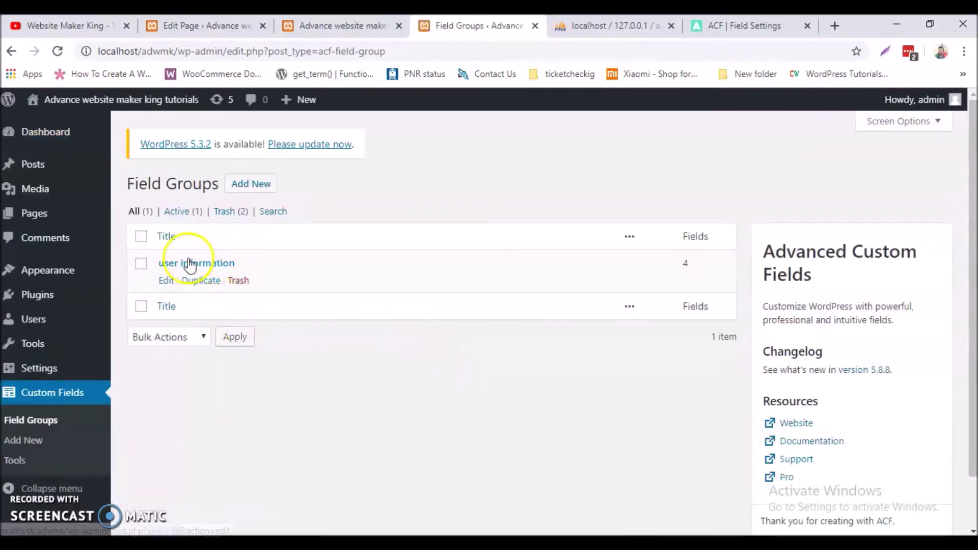
{"action": "left_click", "coordinate": [168, 281]}
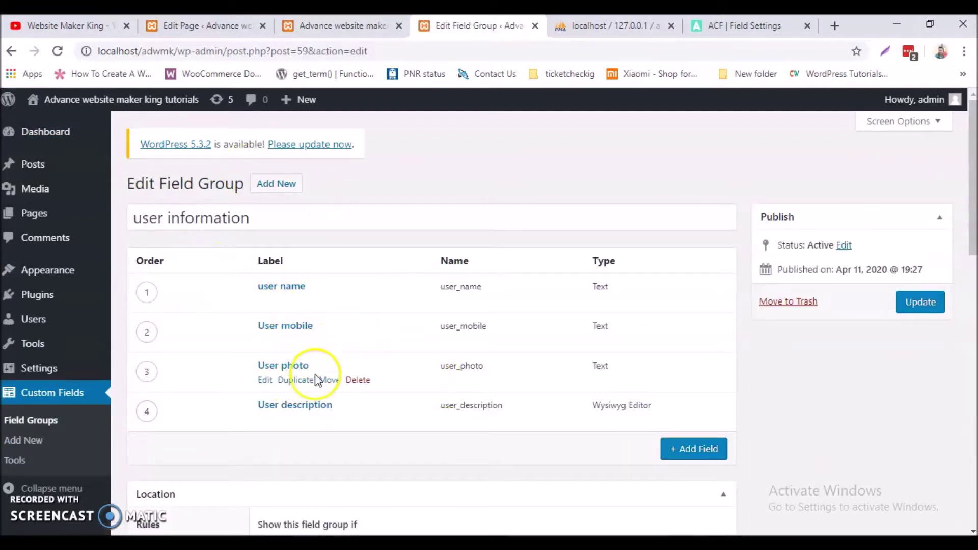
Step: Return to the ACF Field Example page editor and look over its user information fields
{"action": "left_click", "coordinate": [199, 27]}
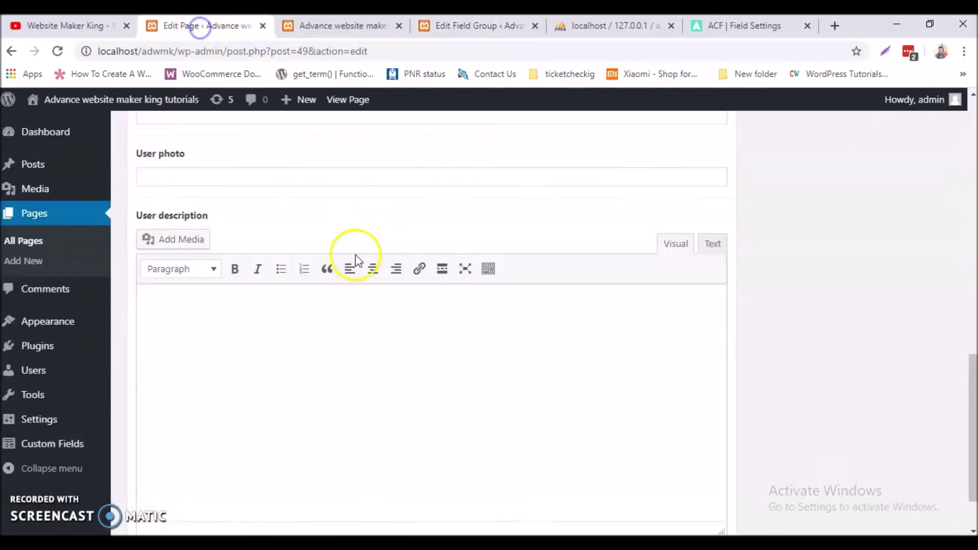
{"action": "scroll", "coordinate": [305, 272], "scroll_direction": "up", "scroll_amount": 8}
{"action": "scroll", "coordinate": [267, 305], "scroll_direction": "down", "scroll_amount": 4}
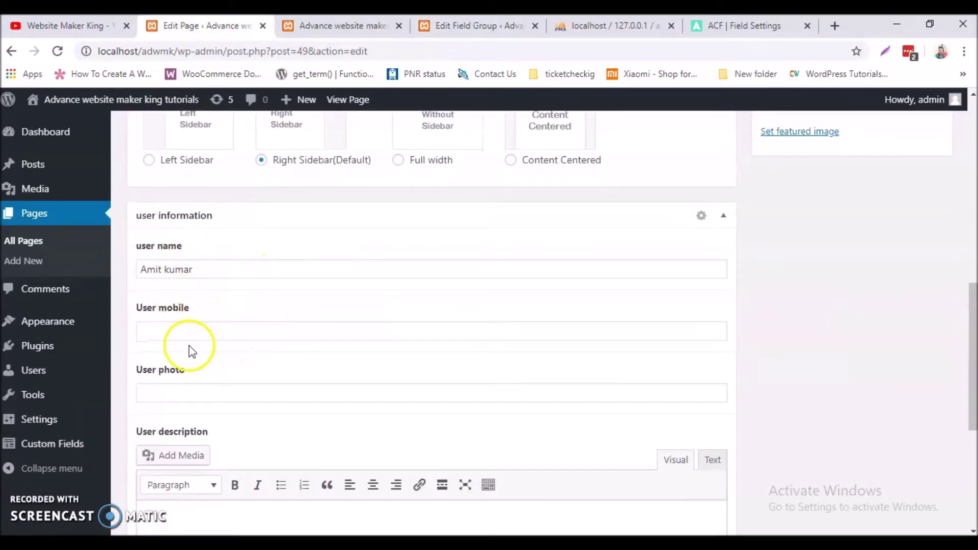
Step: Enter a mobile number in the User mobile field and try the User photo field
{"action": "left_click", "coordinate": [167, 334]}
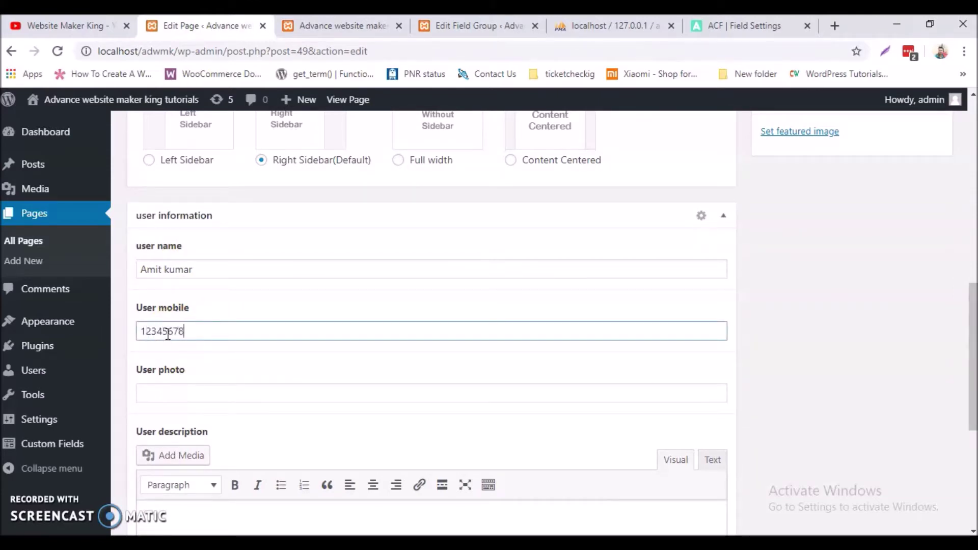
{"action": "scroll", "coordinate": [173, 356], "scroll_direction": "down", "scroll_amount": 2}
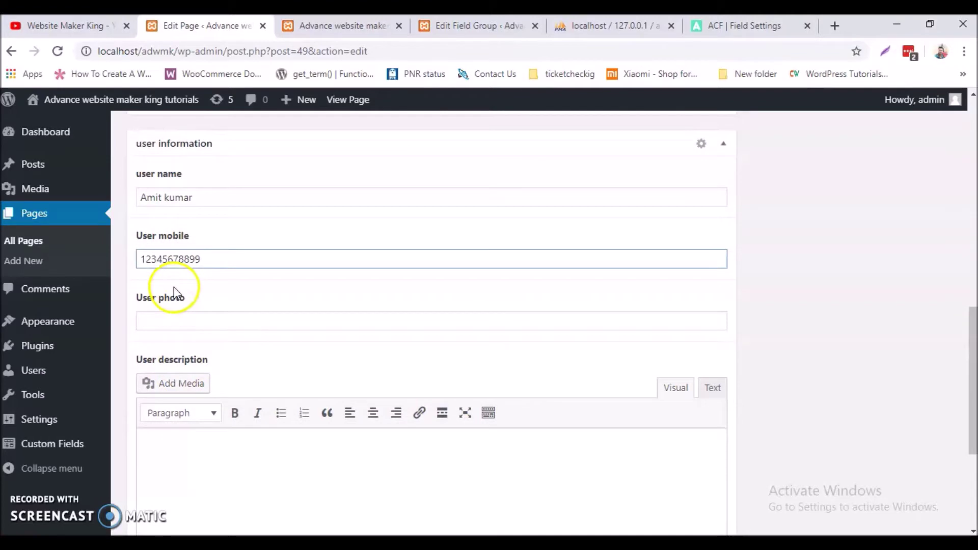
{"action": "left_click", "coordinate": [200, 332]}
{"action": "left_click", "coordinate": [212, 314]}
Step: Change the User photo field's type to Image in the user information field group and update the group
{"action": "left_click", "coordinate": [315, 26]}
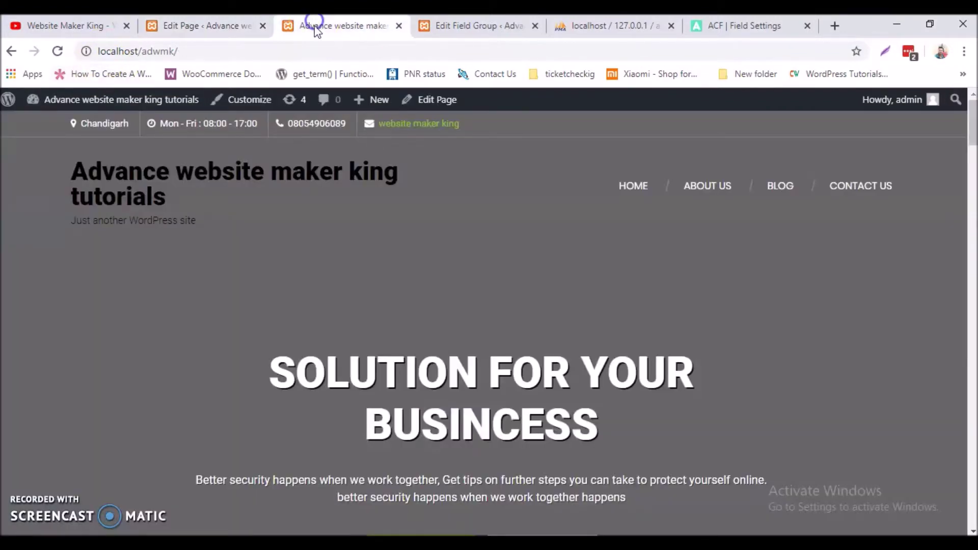
{"action": "left_click", "coordinate": [466, 28]}
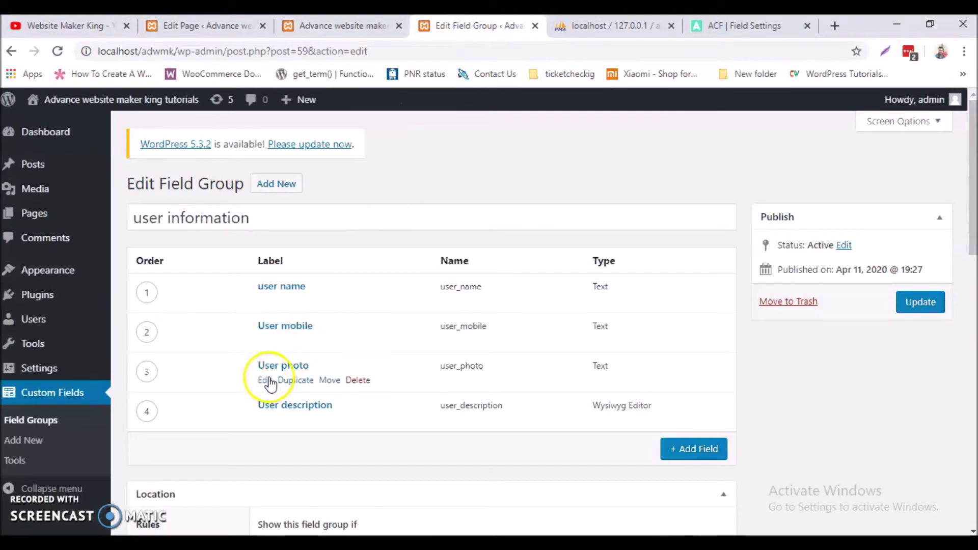
{"action": "left_click", "coordinate": [263, 382]}
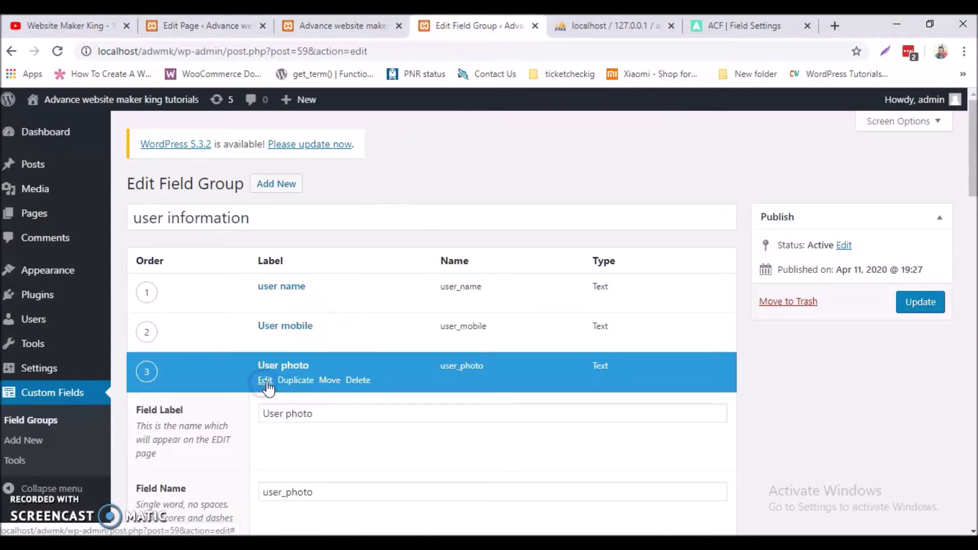
{"action": "scroll", "coordinate": [268, 388], "scroll_direction": "down", "scroll_amount": 5}
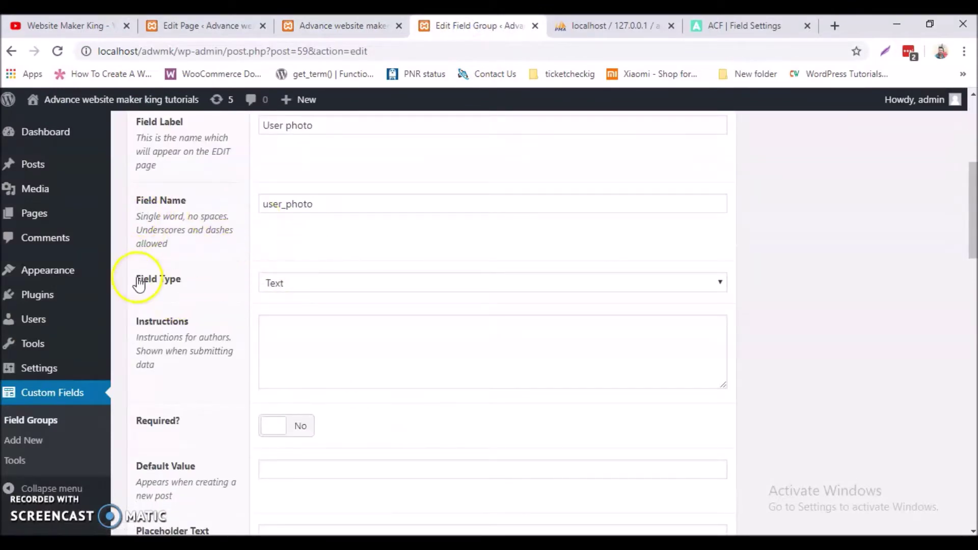
{"action": "left_click", "coordinate": [333, 285]}
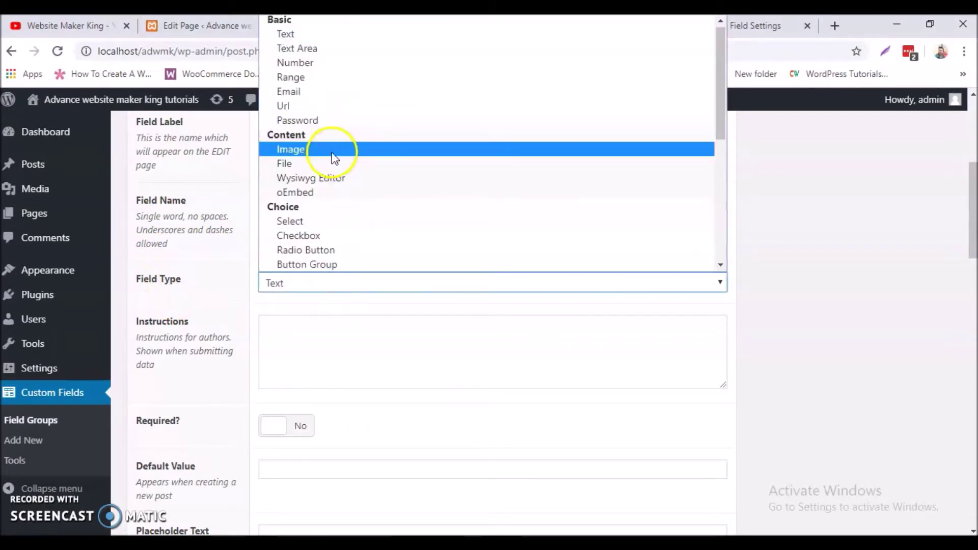
{"action": "left_click", "coordinate": [309, 153]}
{"action": "scroll", "coordinate": [838, 377], "scroll_direction": "down", "scroll_amount": 10}
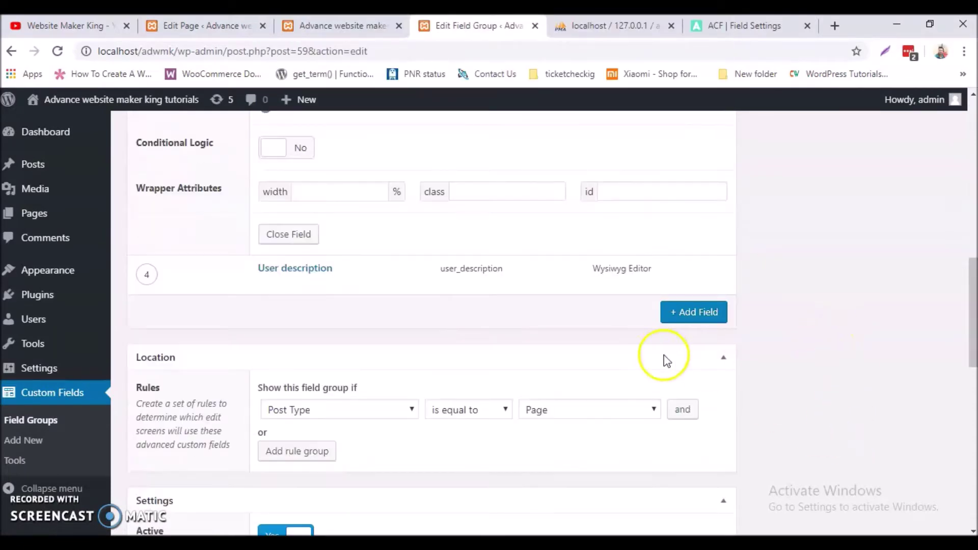
{"action": "scroll", "coordinate": [966, 375], "scroll_direction": "up", "scroll_amount": 15}
{"action": "left_click", "coordinate": [919, 301]}
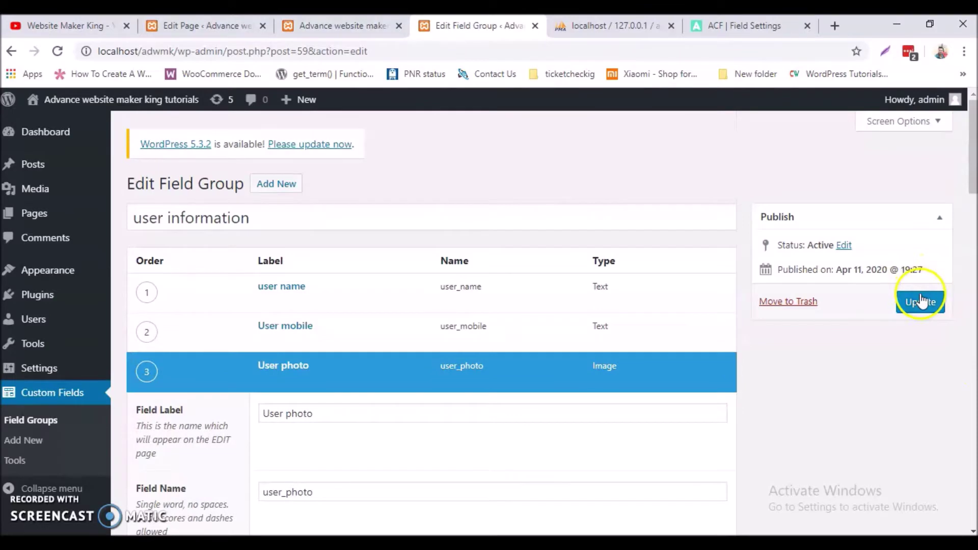
Step: Return to the ACF Field Example page editor and reload it, discarding the unsaved changes
{"action": "left_click", "coordinate": [211, 26]}
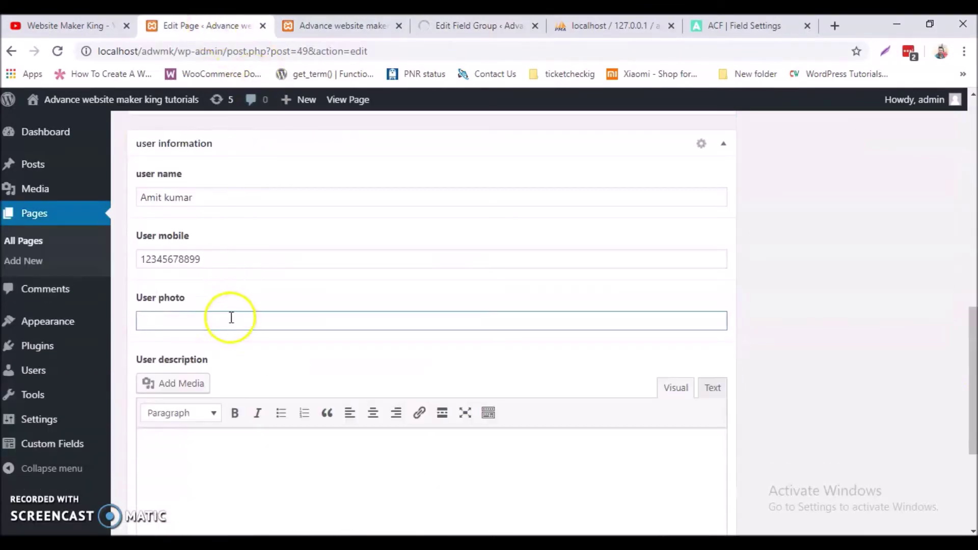
{"action": "left_click", "coordinate": [57, 51]}
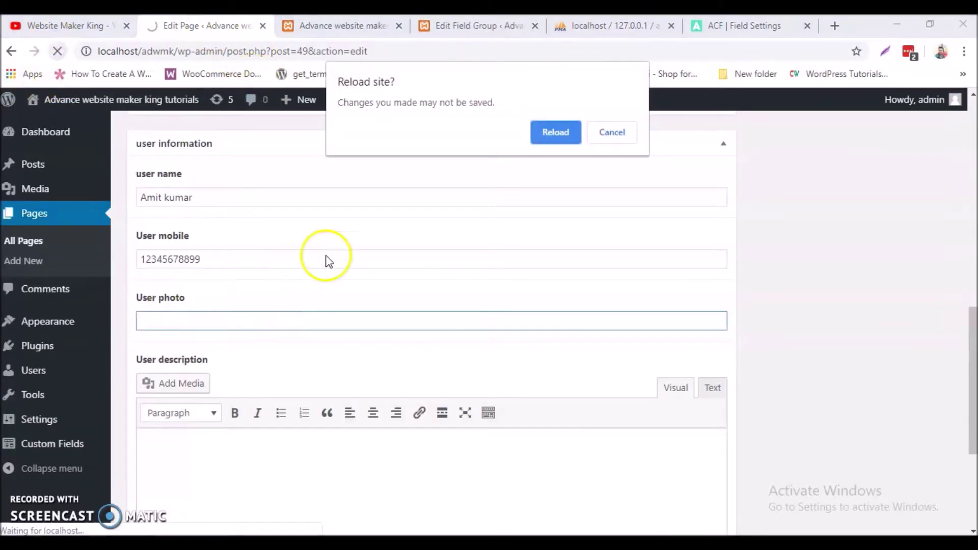
{"action": "left_click", "coordinate": [557, 133]}
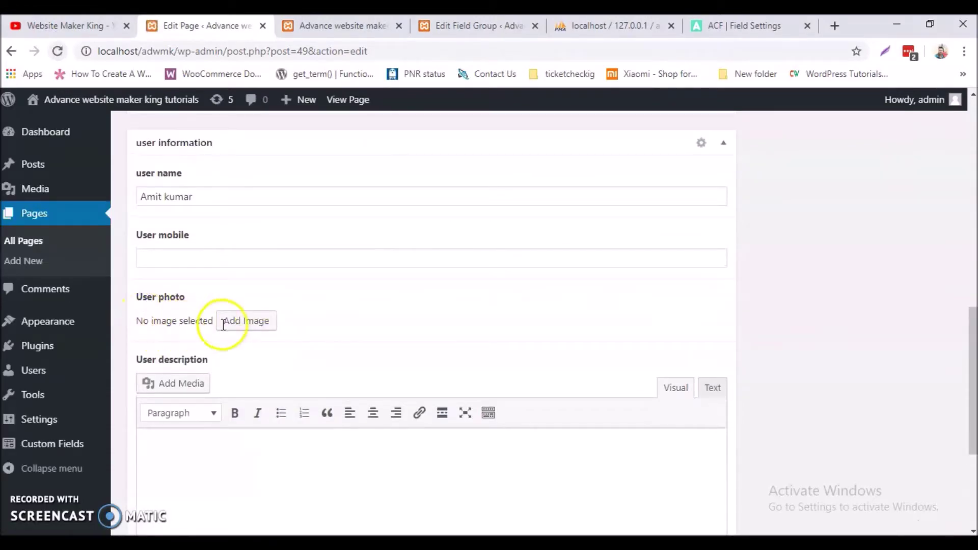
Step: Complete the user name with the surname and enter the mobile number in the user information section
{"action": "scroll", "coordinate": [186, 336], "scroll_direction": "up", "scroll_amount": 3}
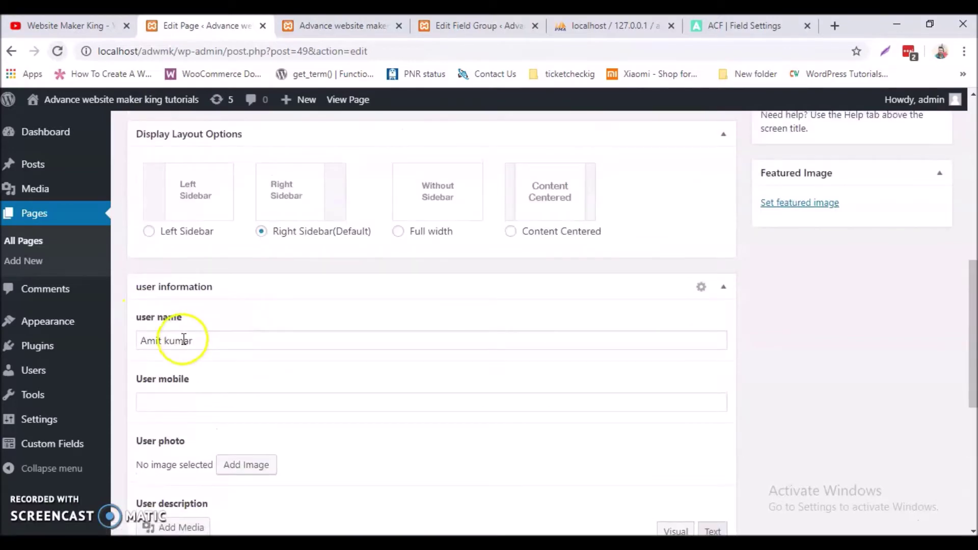
{"action": "left_click", "coordinate": [229, 337]}
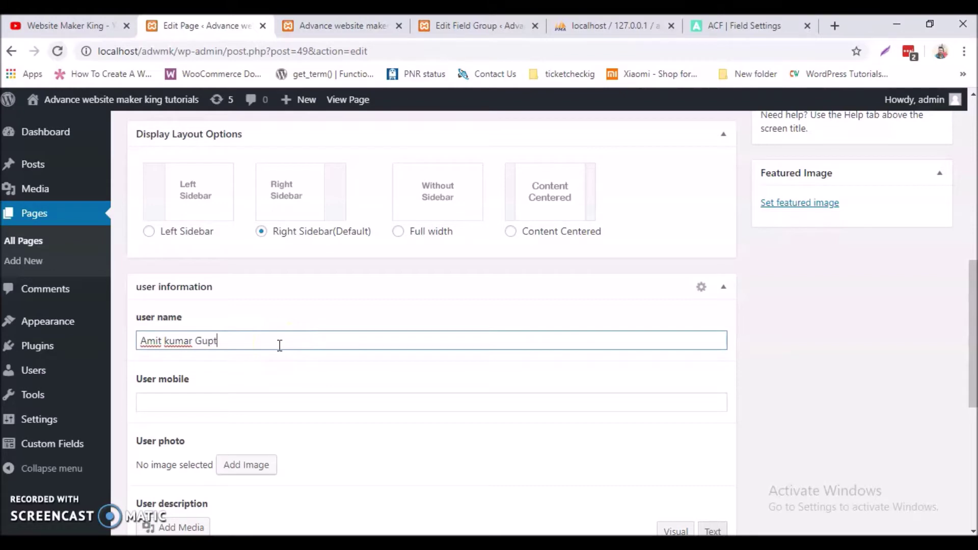
{"action": "left_click", "coordinate": [182, 407]}
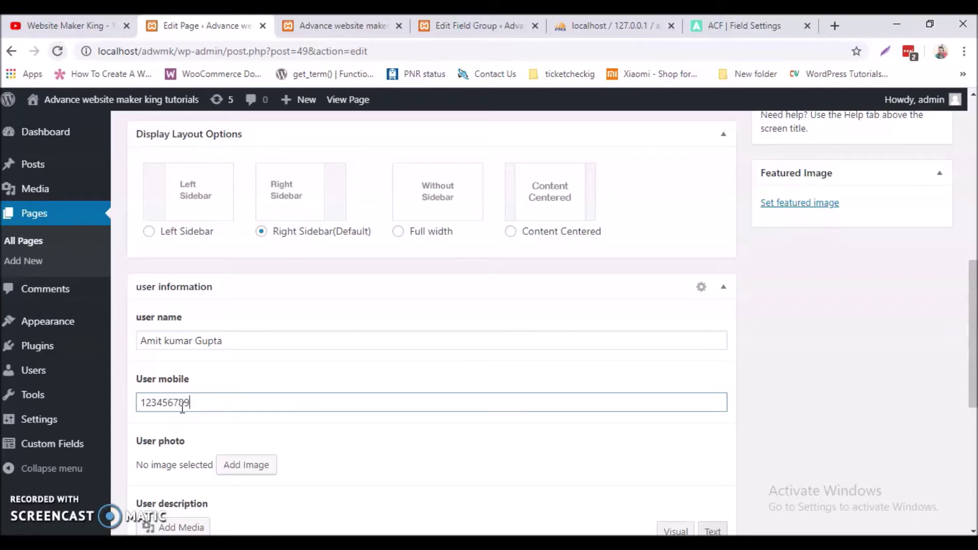
Step: Set the User photo to women-478133_1280.jpg from the media library
{"action": "scroll", "coordinate": [288, 321], "scroll_direction": "down", "scroll_amount": 3}
{"action": "left_click", "coordinate": [237, 322]}
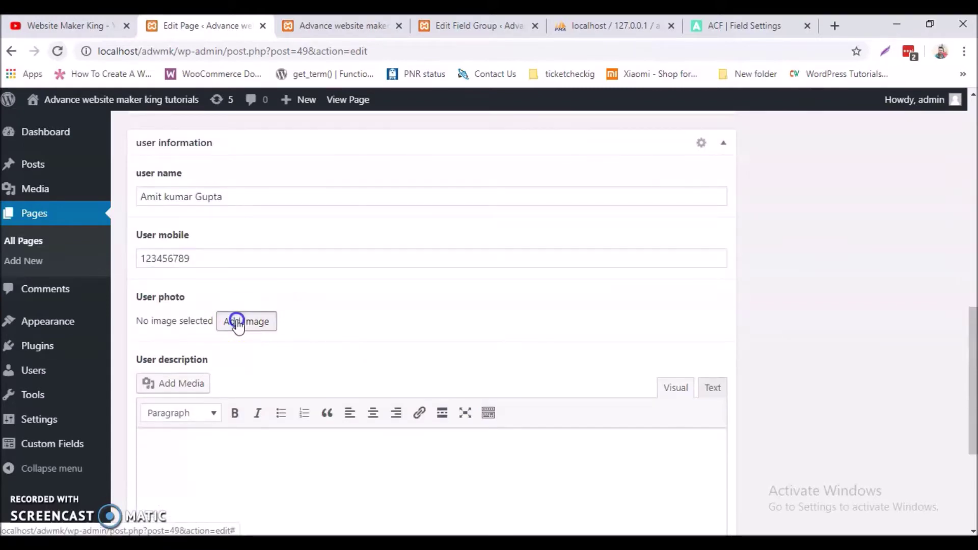
{"action": "left_click", "coordinate": [160, 265]}
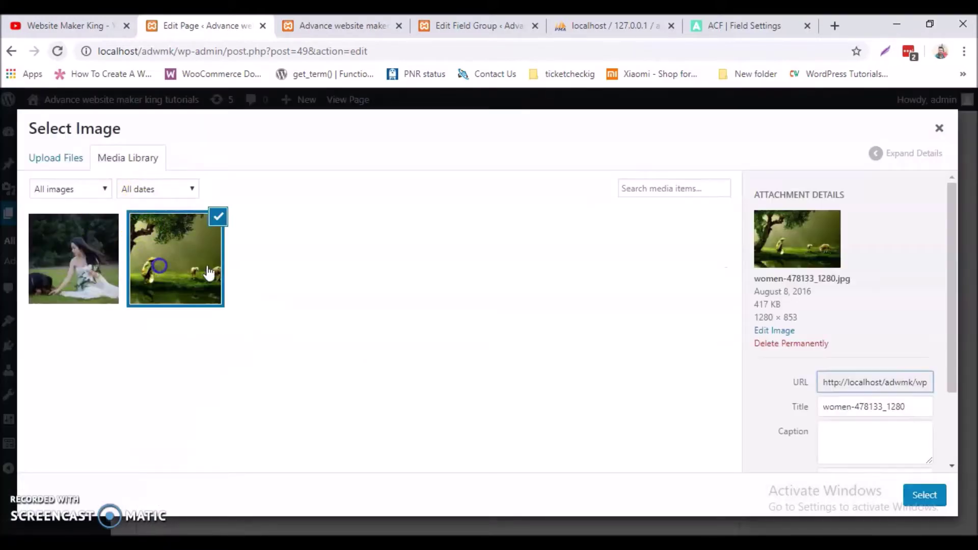
{"action": "left_click", "coordinate": [923, 495]}
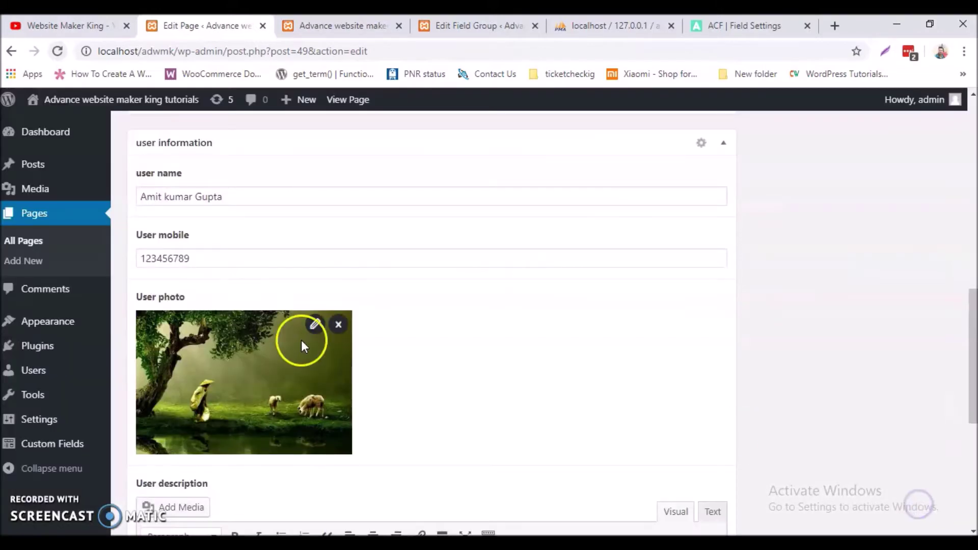
Step: Try to copy the Overview paragraph from the ACF Field Settings documentation for the empty user description, and return to the page editor
{"action": "scroll", "coordinate": [301, 340], "scroll_direction": "down", "scroll_amount": 5}
{"action": "scroll", "coordinate": [338, 348], "scroll_direction": "up", "scroll_amount": 2}
{"action": "scroll", "coordinate": [240, 328], "scroll_direction": "down", "scroll_amount": 3}
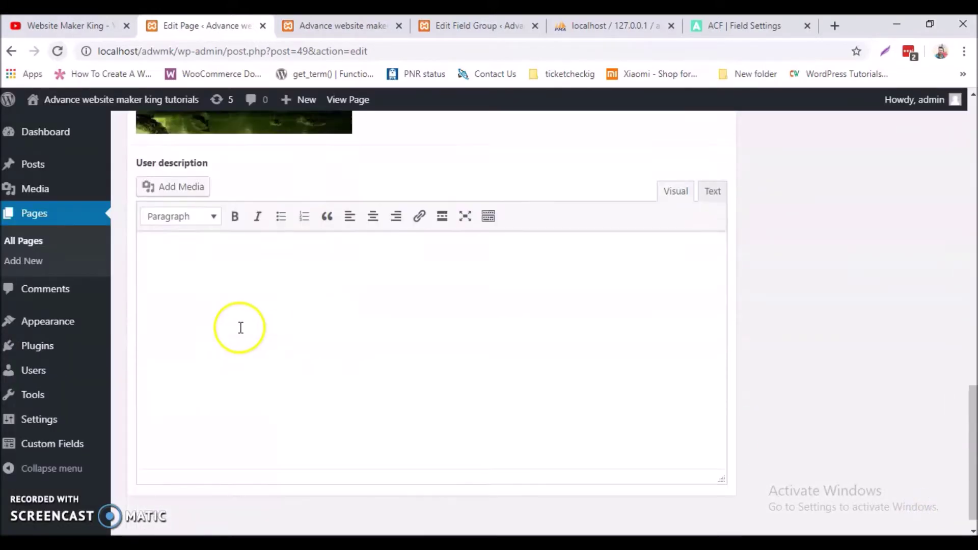
{"action": "left_click", "coordinate": [213, 272]}
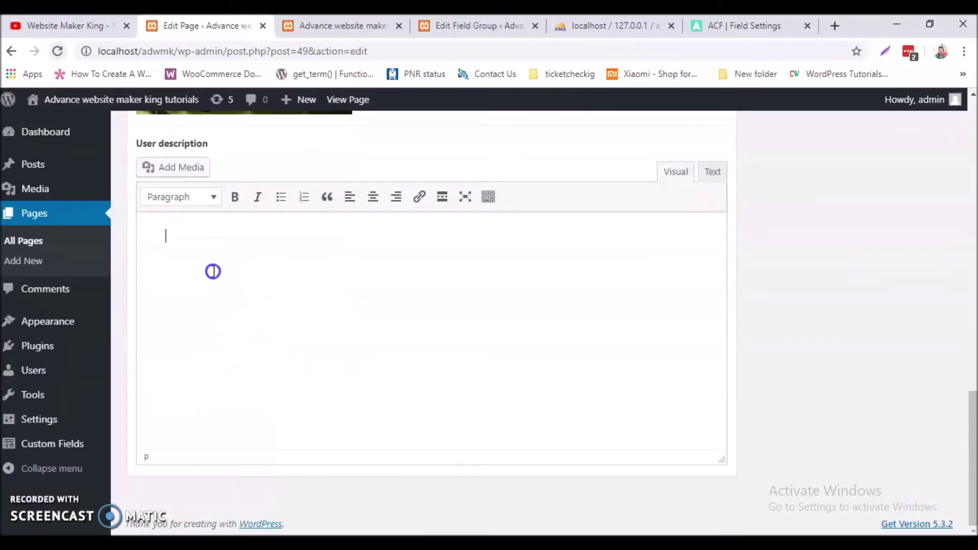
{"action": "left_click", "coordinate": [748, 22]}
{"action": "scroll", "coordinate": [459, 290], "scroll_direction": "down", "scroll_amount": 8}
{"action": "scroll", "coordinate": [387, 265], "scroll_direction": "up", "scroll_amount": 5}
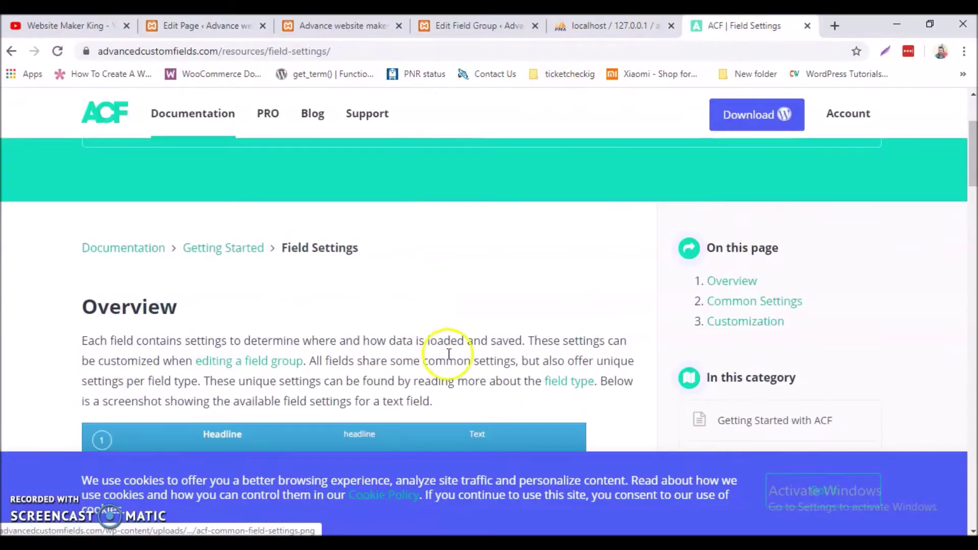
{"action": "left_click_drag", "start_coordinate": [432, 402], "coordinate": [80, 341]}
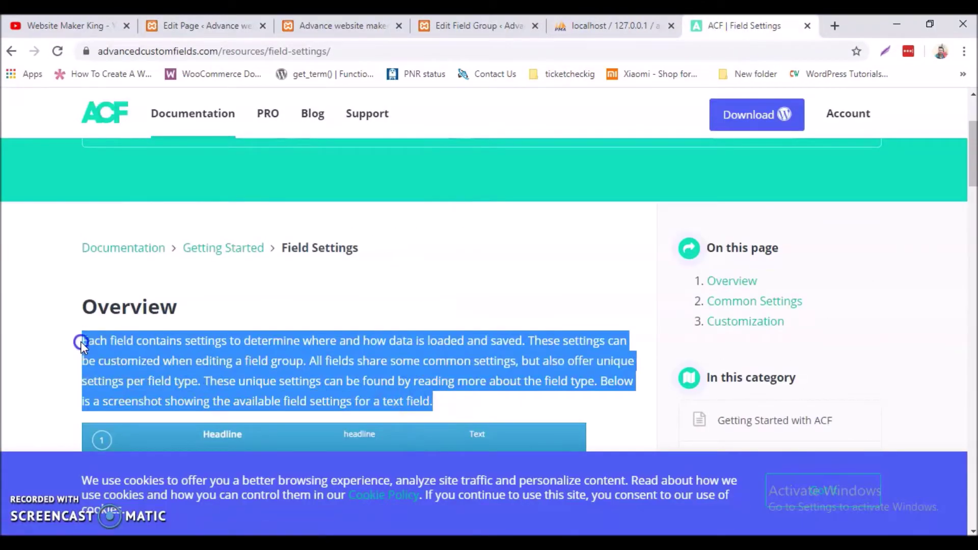
{"action": "right_click", "coordinate": [91, 341]}
{"action": "left_click", "coordinate": [128, 368]}
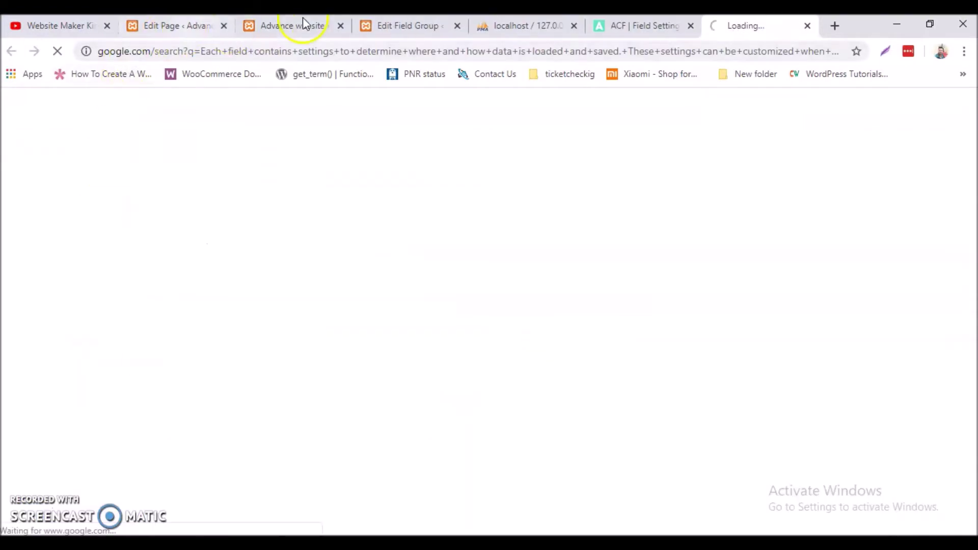
{"action": "left_click", "coordinate": [280, 25]}
{"action": "left_click", "coordinate": [181, 22]}
Step: Fill the User description with two copies of the Lorem Ipsum paragraph beginning "Lorem Ipsum is simply dummy text of the printing and typesetting industry"
{"action": "left_click", "coordinate": [231, 241]}
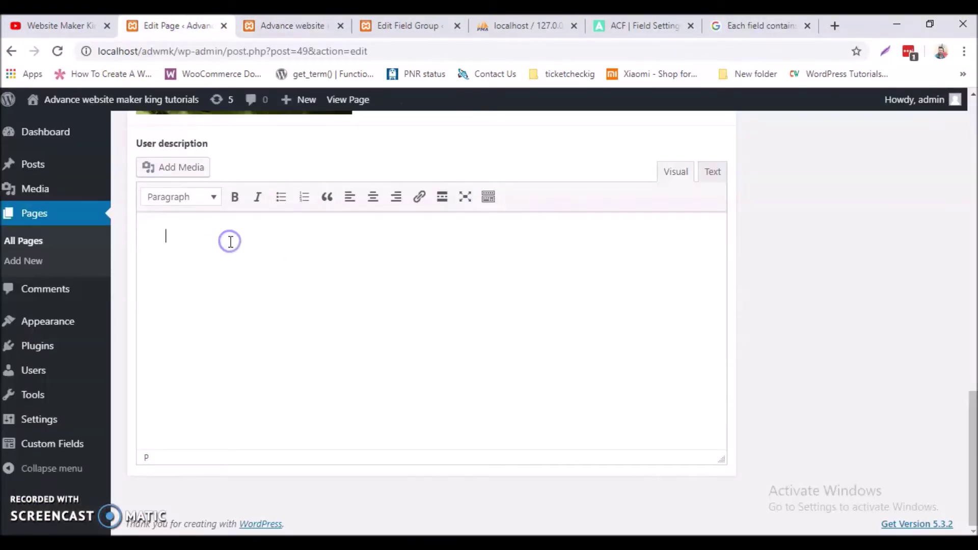
{"action": "type", "text": "Lorem Ipsum is simply dummy text of the printing and typesetting industry. Lorem Ipsum has been the industry's standard dummy text ever since the 1500s, when an unknown printer took a galley of type and scrambled it to make a type specimen book. It has survived not only five centuries, but also the leap into electronic typesetting, remaining essentially unchanged. It was popularised in the 1960s with the release of Letraset sheets containing Lorem Ipsum passages, and more recently with desktop publishing software like Aldus PageMaker including versions of Lorem Ipsum"}
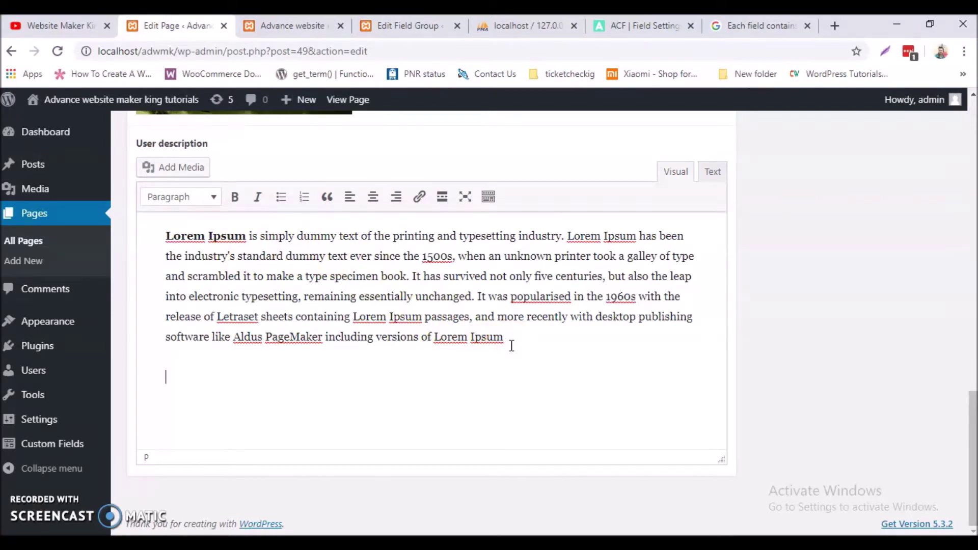
{"action": "type", "text": "Lorem Ipsum is simply dummy text of the printing and typesetting industry. Lorem Ipsum has been the industry's standard dummy text ever since the 1500s, when an unknown printer took a galley of type and scrambled it to make a type specimen book. It has survived not only five centuries, but also the leap into electronic typesetting, remaining essentially unchanged. It was popularised in the 1960s with the release of Letraset sheets containing Lorem Ipsum passages, and more recently with desktop publishing software like Aldus PageMaker including versions of Lorem Ipsum"}
{"action": "scroll", "coordinate": [236, 278], "scroll_direction": "up", "scroll_amount": 5}
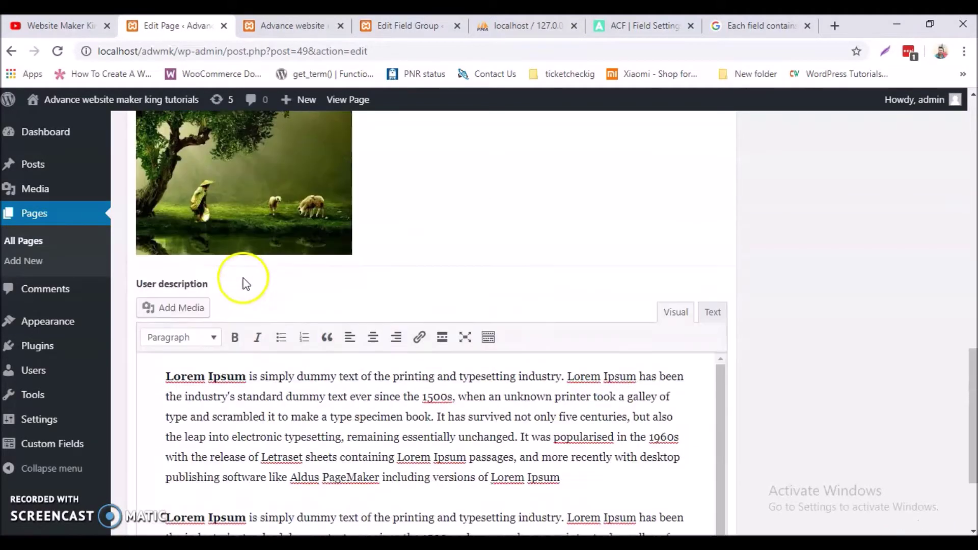
{"action": "left_click_drag", "start_coordinate": [248, 380], "coordinate": [141, 384]}
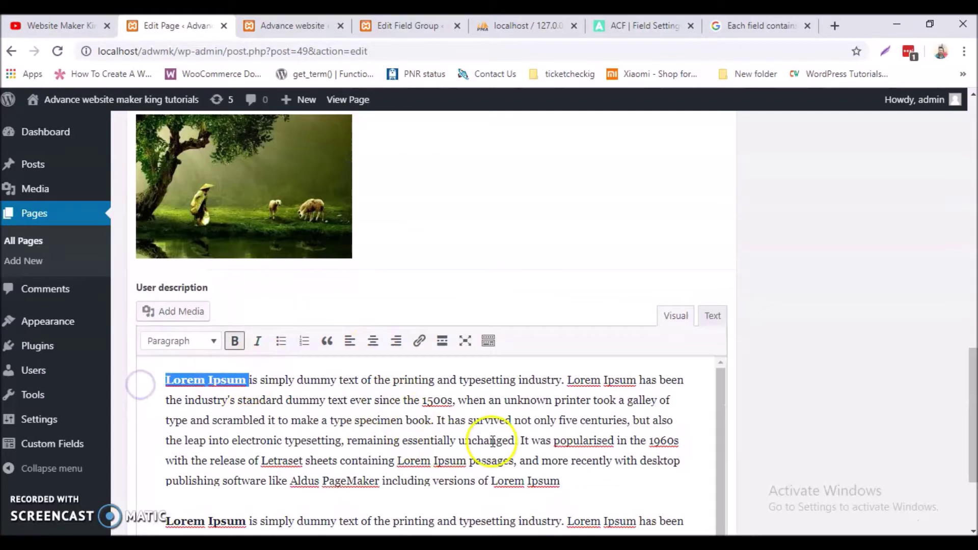
{"action": "scroll", "coordinate": [459, 390], "scroll_direction": "down", "scroll_amount": 1}
{"action": "left_click", "coordinate": [646, 32]}
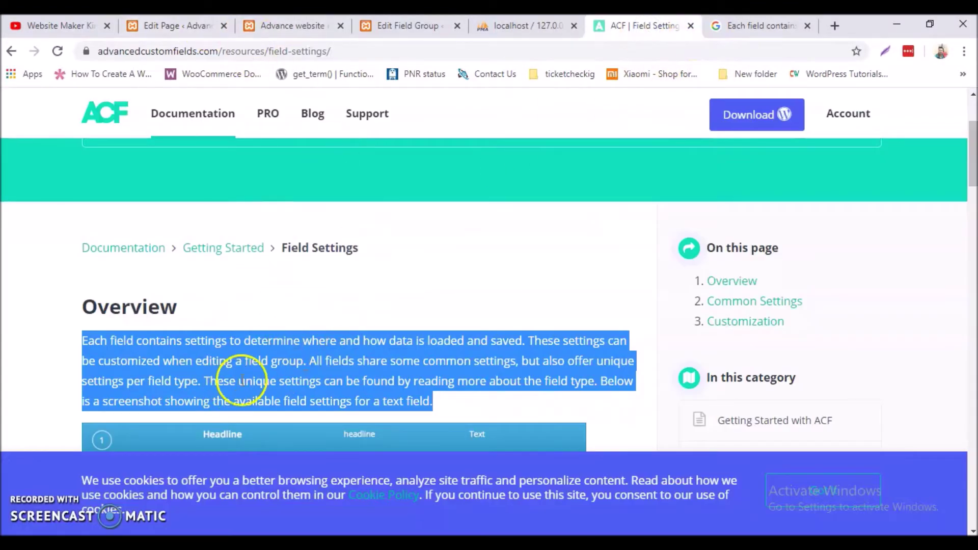
{"action": "left_click", "coordinate": [166, 26]}
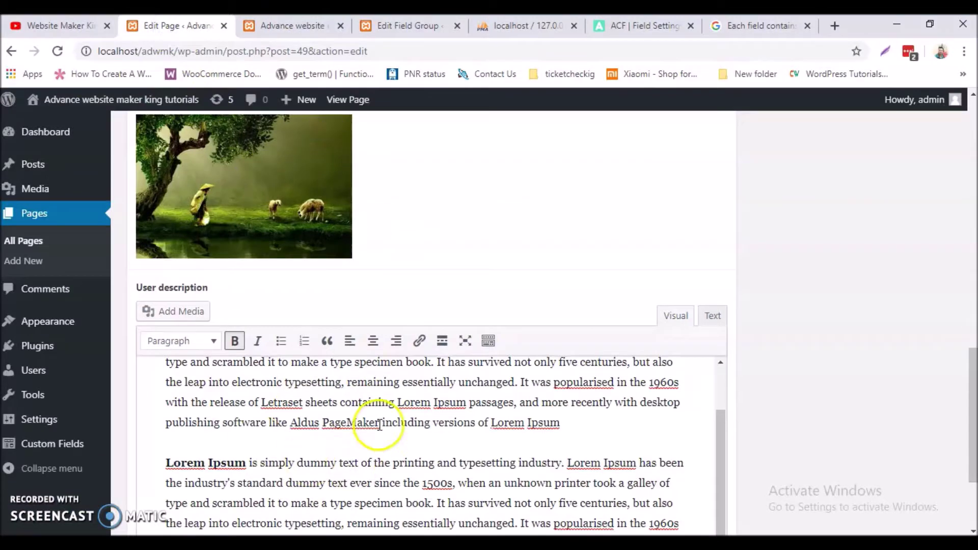
Step: Italicize "Aldus PageMaker including versions of Lorem Ipsum" at the end of the description's first paragraph
{"action": "scroll", "coordinate": [359, 417], "scroll_direction": "up", "scroll_amount": 1}
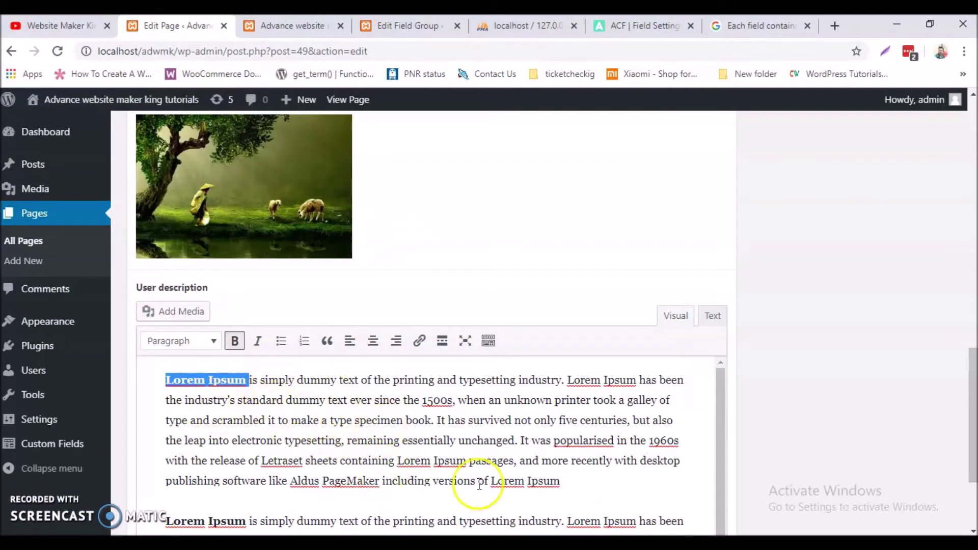
{"action": "left_click", "coordinate": [516, 496]}
{"action": "left_click_drag", "start_coordinate": [561, 484], "coordinate": [287, 482]}
{"action": "left_click", "coordinate": [258, 341]}
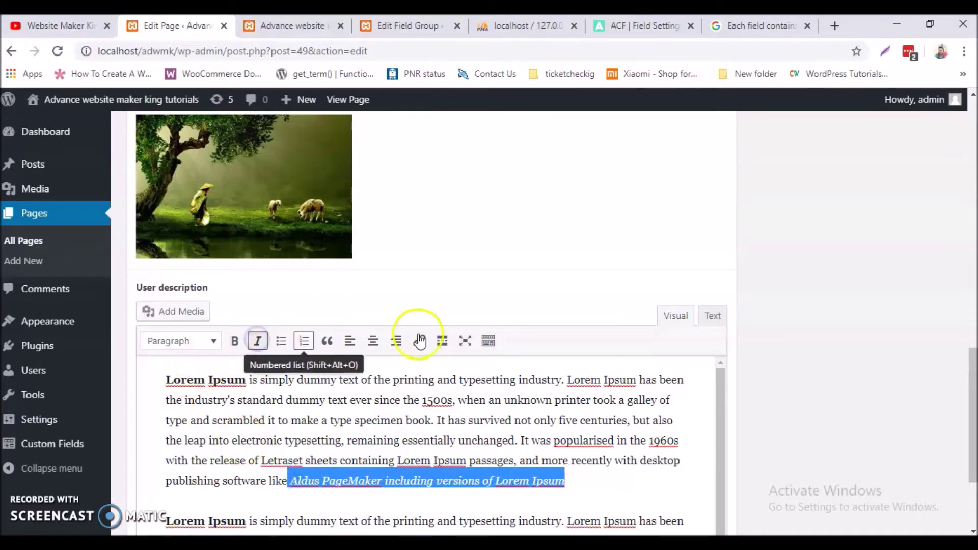
{"action": "left_click", "coordinate": [618, 469]}
Step: Update the ACF Field Example page and check its saved user information fields
{"action": "scroll", "coordinate": [972, 317], "scroll_direction": "up", "scroll_amount": 10}
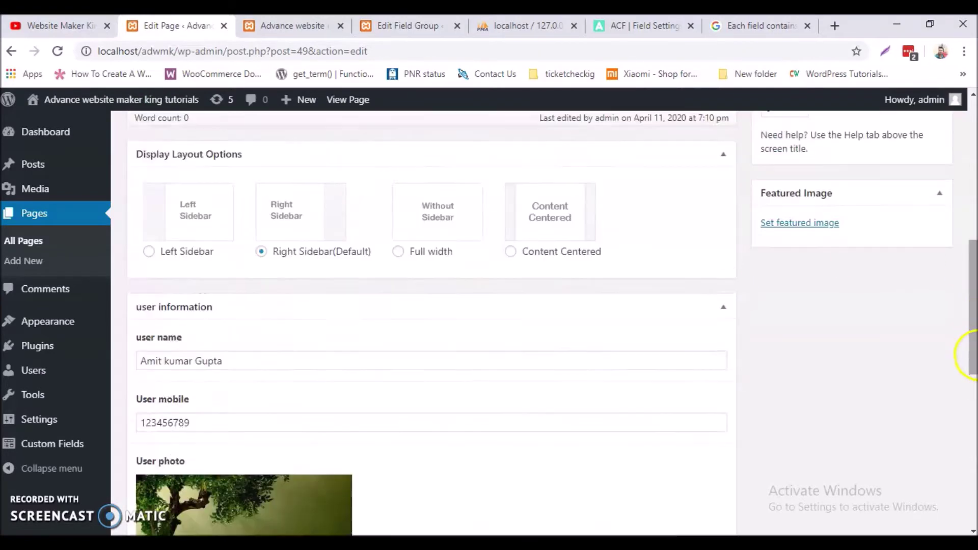
{"action": "left_click", "coordinate": [920, 271]}
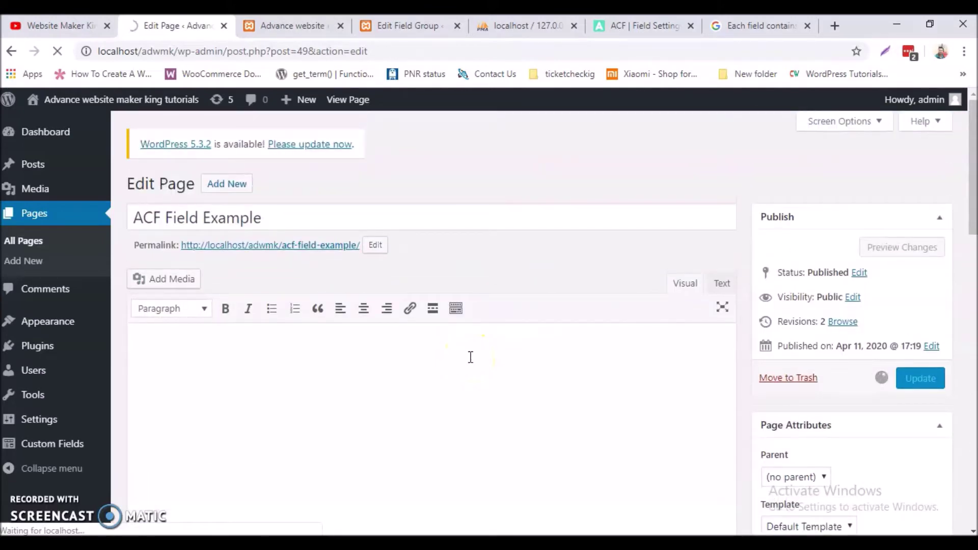
{"action": "scroll", "coordinate": [469, 392], "scroll_direction": "down", "scroll_amount": 12}
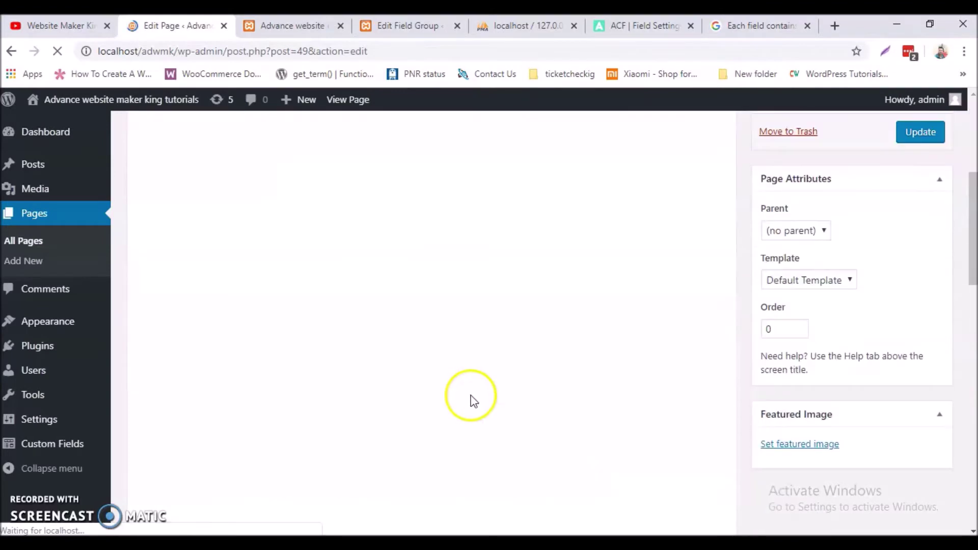
{"action": "scroll", "coordinate": [392, 372], "scroll_direction": "down", "scroll_amount": 10}
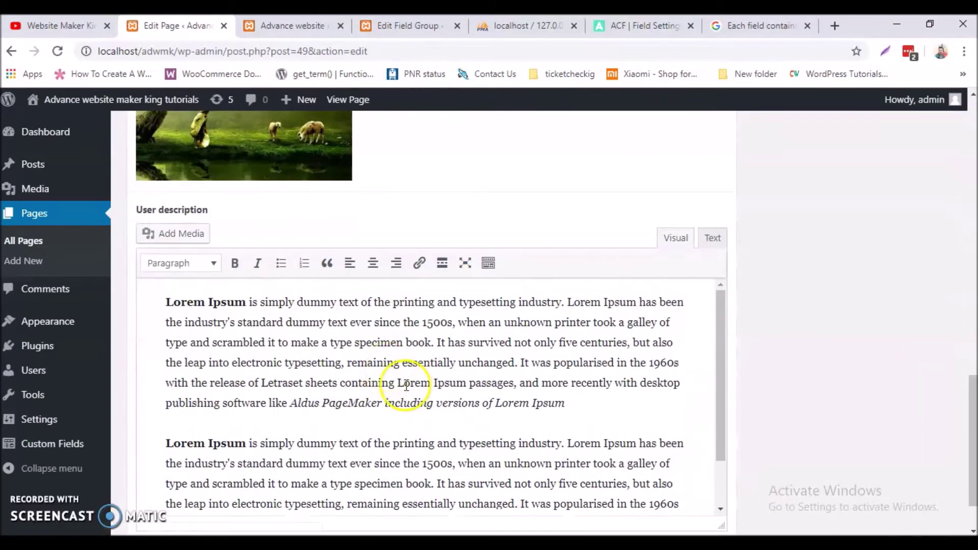
Step: View the published ACF Field Example page in a separate browser tab
{"action": "scroll", "coordinate": [402, 380], "scroll_direction": "up", "scroll_amount": 8}
{"action": "scroll", "coordinate": [415, 391], "scroll_direction": "up", "scroll_amount": 10}
{"action": "right_click", "coordinate": [278, 206]}
{"action": "left_click", "coordinate": [330, 214]}
{"action": "left_click", "coordinate": [233, 32]}
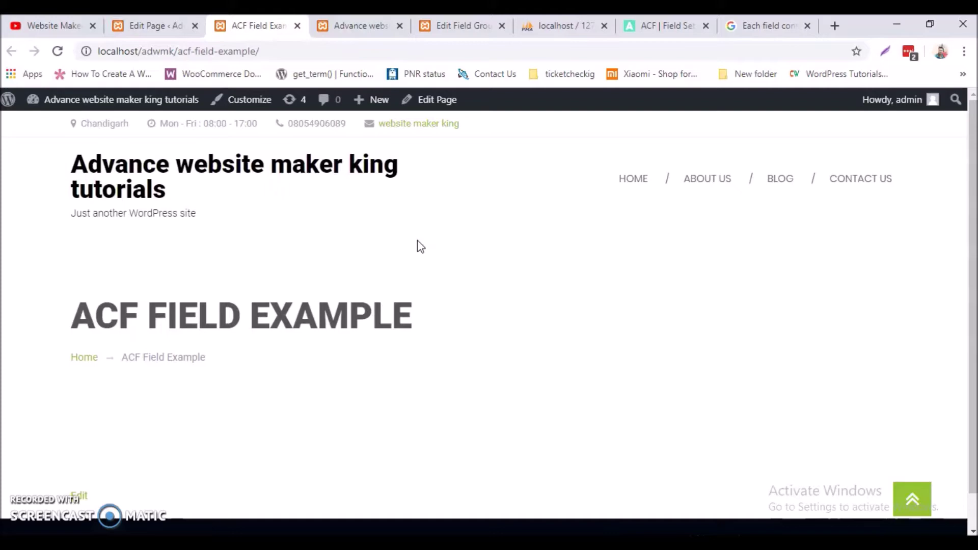
Step: Go to the site's About us page, look over its content, and open that page for editing
{"action": "left_click", "coordinate": [703, 178]}
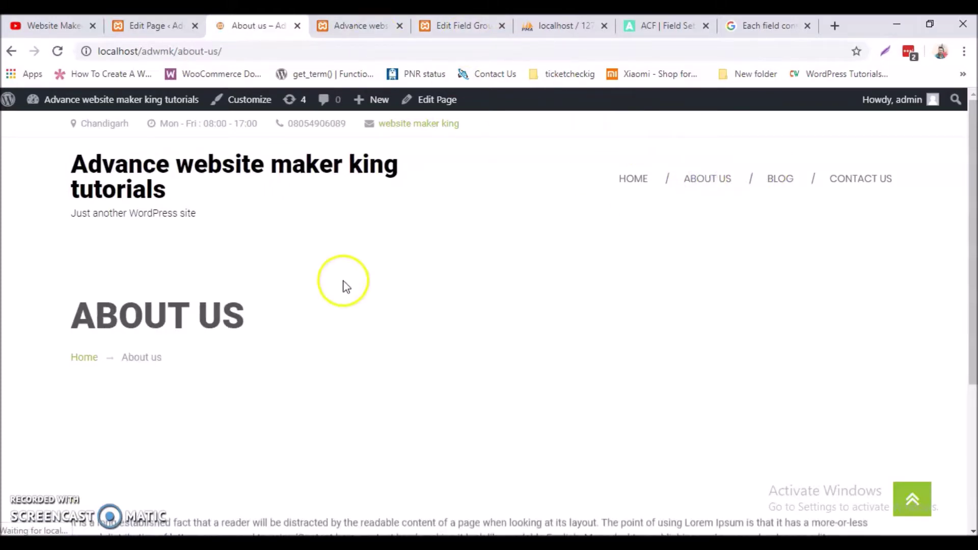
{"action": "scroll", "coordinate": [357, 296], "scroll_direction": "down", "scroll_amount": 4}
{"action": "scroll", "coordinate": [224, 285], "scroll_direction": "up", "scroll_amount": 4}
{"action": "left_click", "coordinate": [421, 102]}
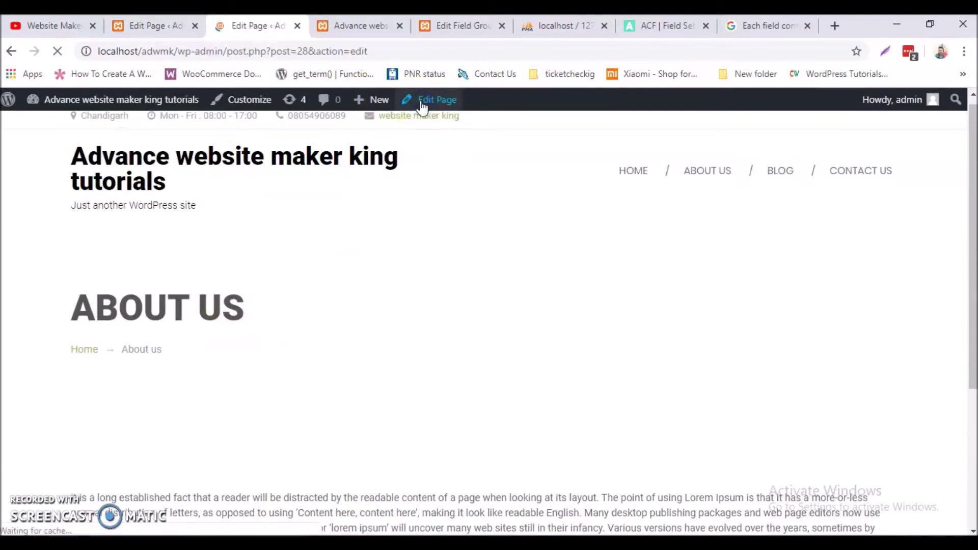
{"action": "scroll", "coordinate": [472, 327], "scroll_direction": "down", "scroll_amount": 6}
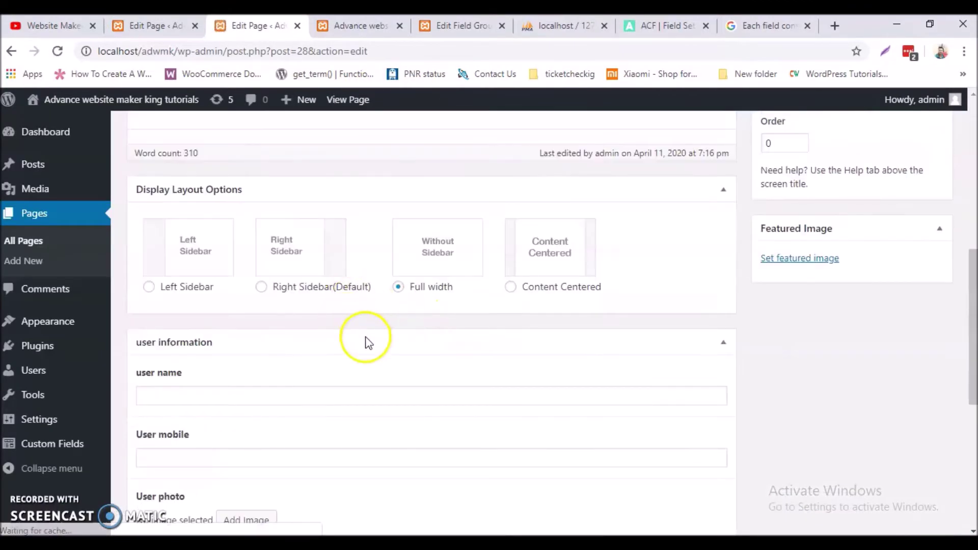
Step: Bold the opening About us text from "it is a long established fact" through "'Content here," and update the page
{"action": "scroll", "coordinate": [366, 326], "scroll_direction": "up", "scroll_amount": 12}
{"action": "scroll", "coordinate": [331, 285], "scroll_direction": "down", "scroll_amount": 2}
{"action": "left_click_drag", "start_coordinate": [323, 250], "coordinate": [160, 199]}
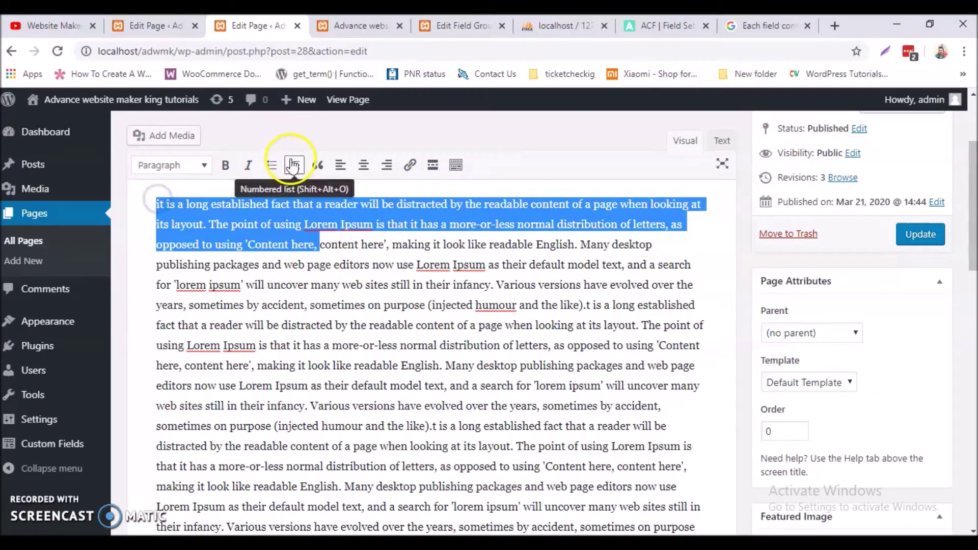
{"action": "left_click", "coordinate": [225, 164]}
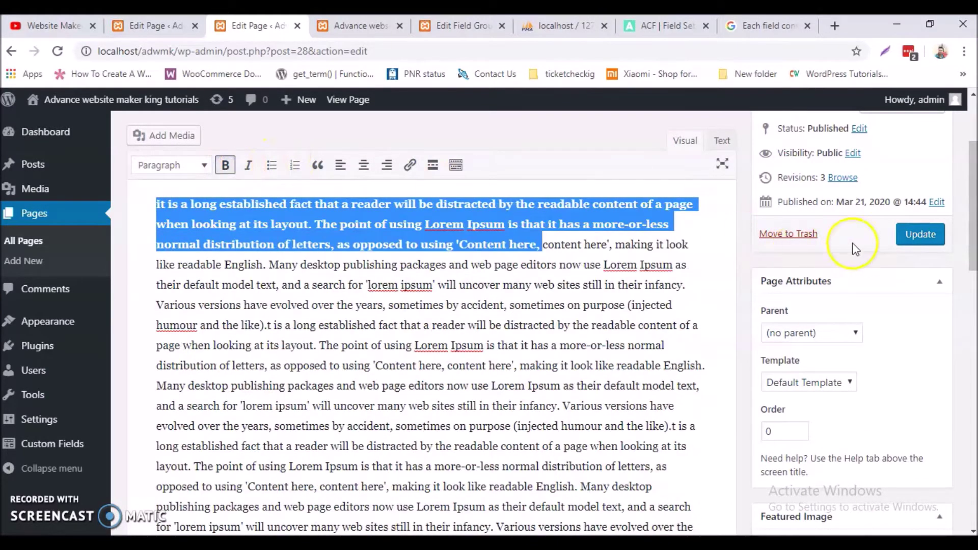
{"action": "left_click", "coordinate": [900, 234]}
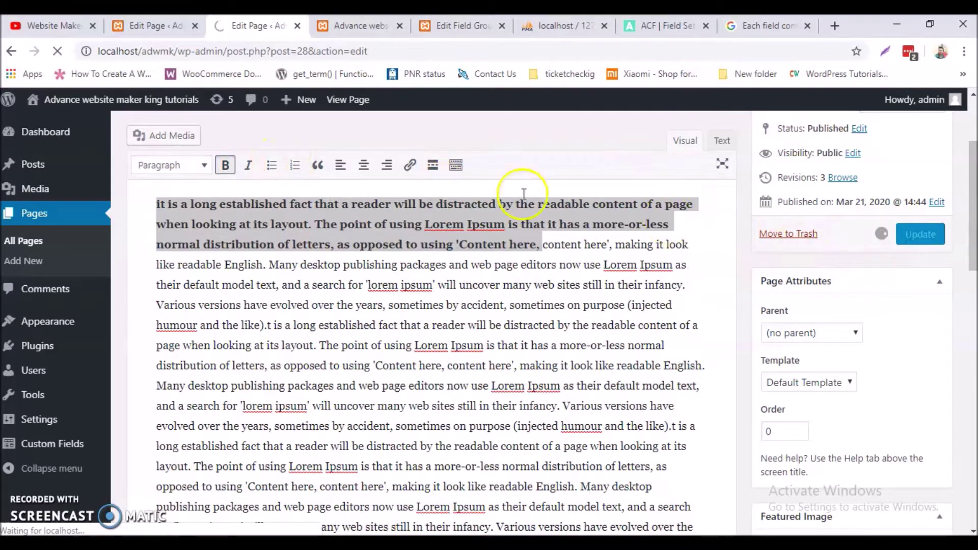
Step: Open the published About us page in a separate tab and check the bold formatting of its opening text
{"action": "scroll", "coordinate": [444, 230], "scroll_direction": "up", "scroll_amount": 3}
{"action": "right_click", "coordinate": [288, 245]}
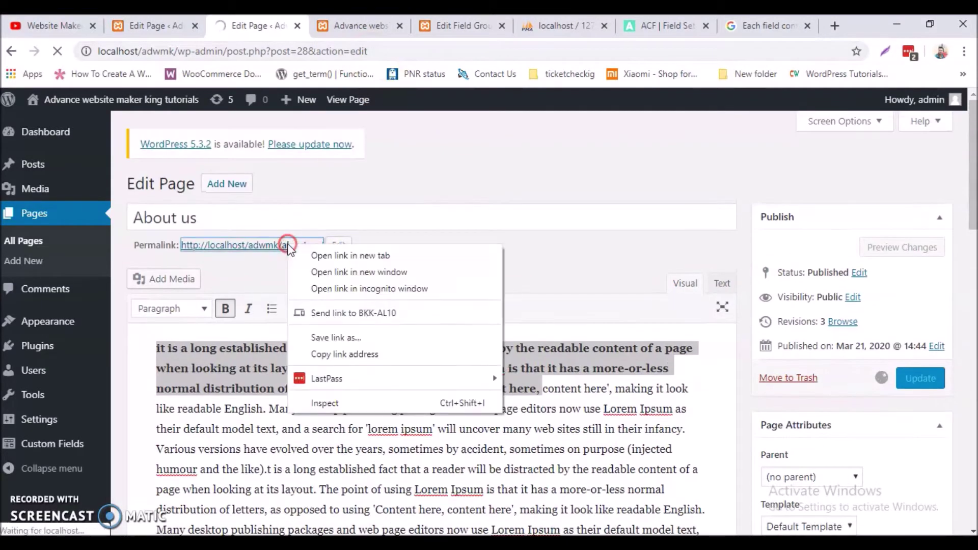
{"action": "left_click", "coordinate": [316, 255]}
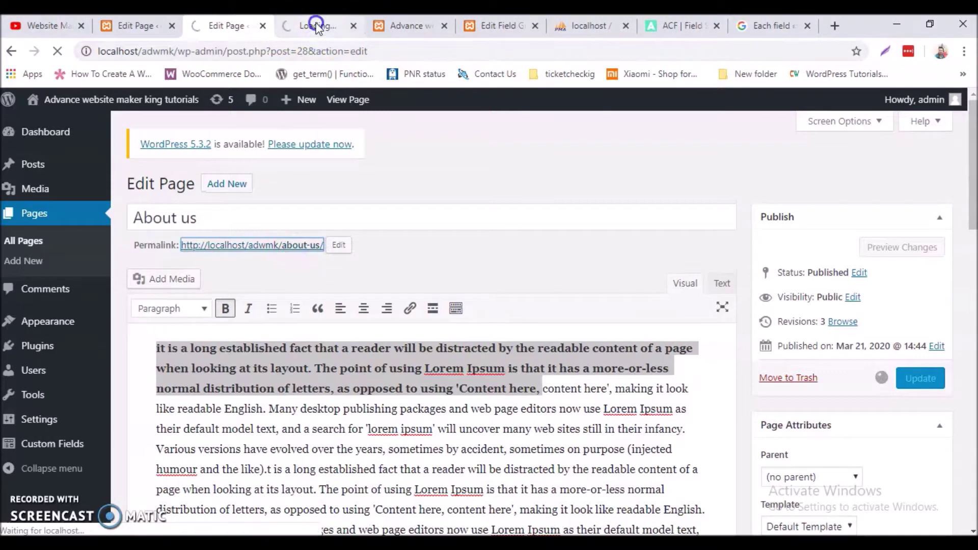
{"action": "left_click", "coordinate": [316, 26]}
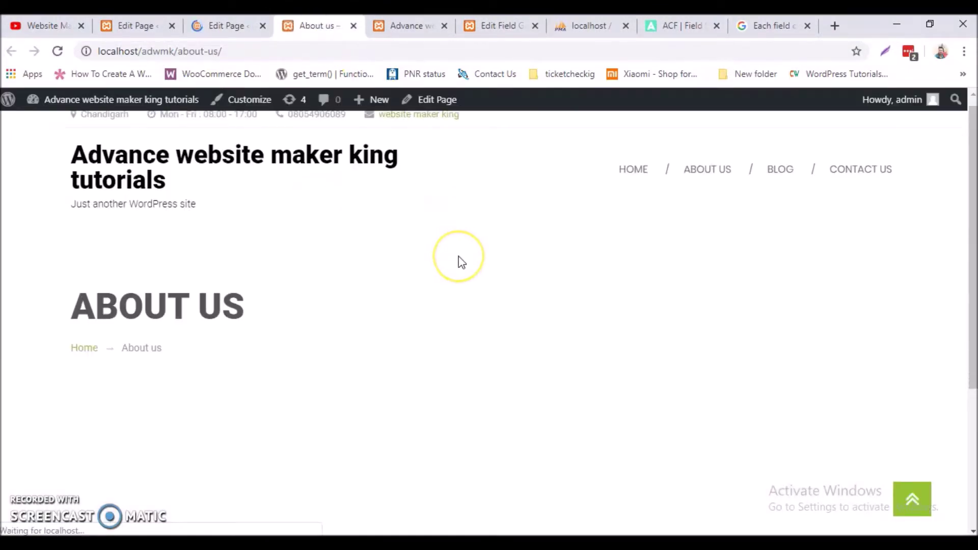
{"action": "scroll", "coordinate": [459, 258], "scroll_direction": "down", "scroll_amount": 4}
{"action": "scroll", "coordinate": [335, 357], "scroll_direction": "up", "scroll_amount": 3}
{"action": "scroll", "coordinate": [295, 334], "scroll_direction": "down", "scroll_amount": 3}
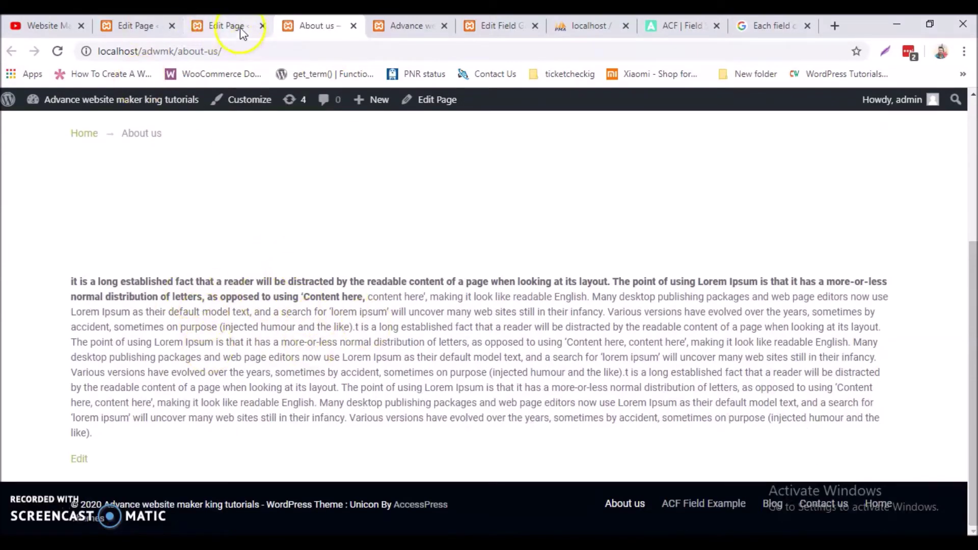
Step: Examine the ACF Field Example page's user information fields, main content area and page template in its editor
{"action": "left_click", "coordinate": [227, 25]}
{"action": "left_click", "coordinate": [131, 25]}
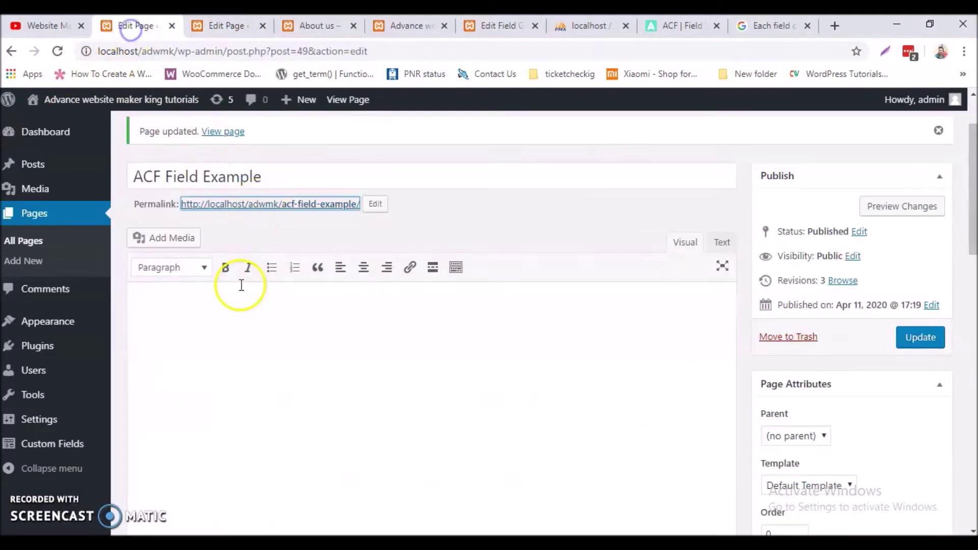
{"action": "scroll", "coordinate": [307, 350], "scroll_direction": "down", "scroll_amount": 1}
{"action": "scroll", "coordinate": [307, 350], "scroll_direction": "down", "scroll_amount": 10}
{"action": "scroll", "coordinate": [349, 392], "scroll_direction": "down", "scroll_amount": 3}
{"action": "scroll", "coordinate": [350, 360], "scroll_direction": "up", "scroll_amount": 3}
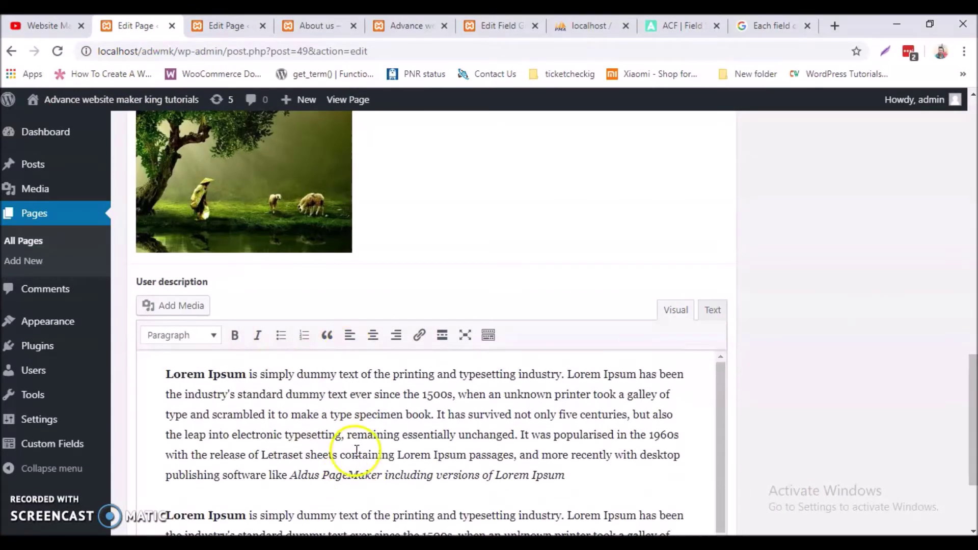
{"action": "scroll", "coordinate": [328, 469], "scroll_direction": "up", "scroll_amount": 3}
{"action": "scroll", "coordinate": [543, 316], "scroll_direction": "up", "scroll_amount": 10}
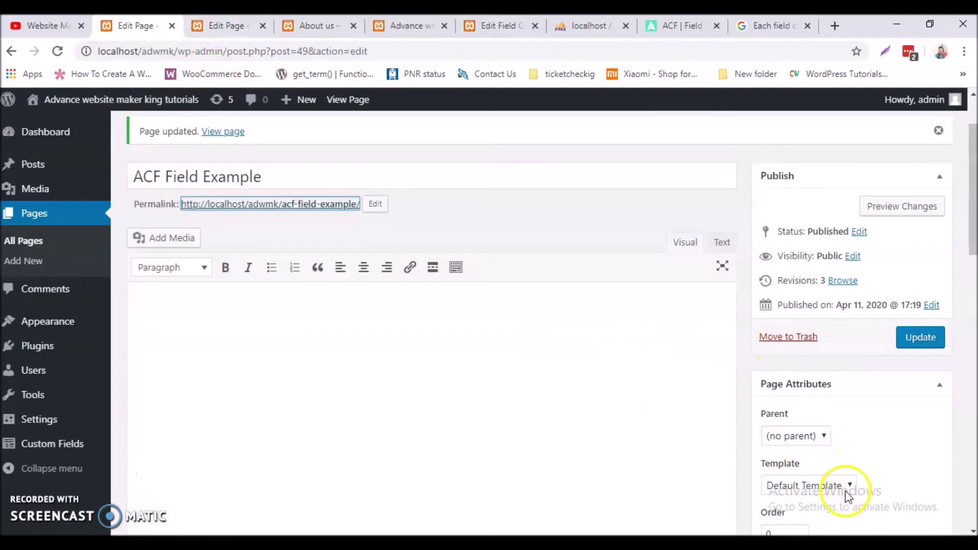
{"action": "scroll", "coordinate": [846, 489], "scroll_direction": "down", "scroll_amount": 2}
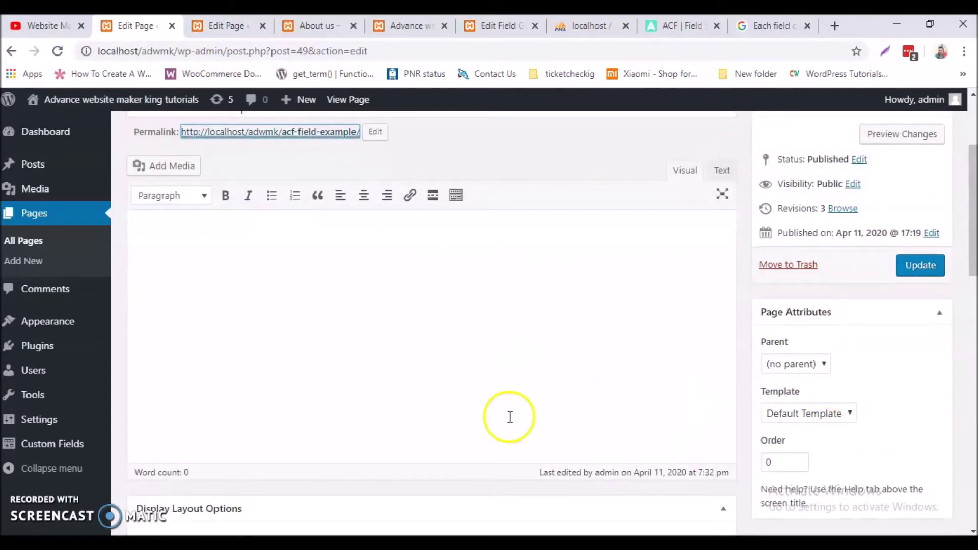
Step: Compare the About us page's editor content with its published version and the fields in the user information field group
{"action": "left_click", "coordinate": [218, 29]}
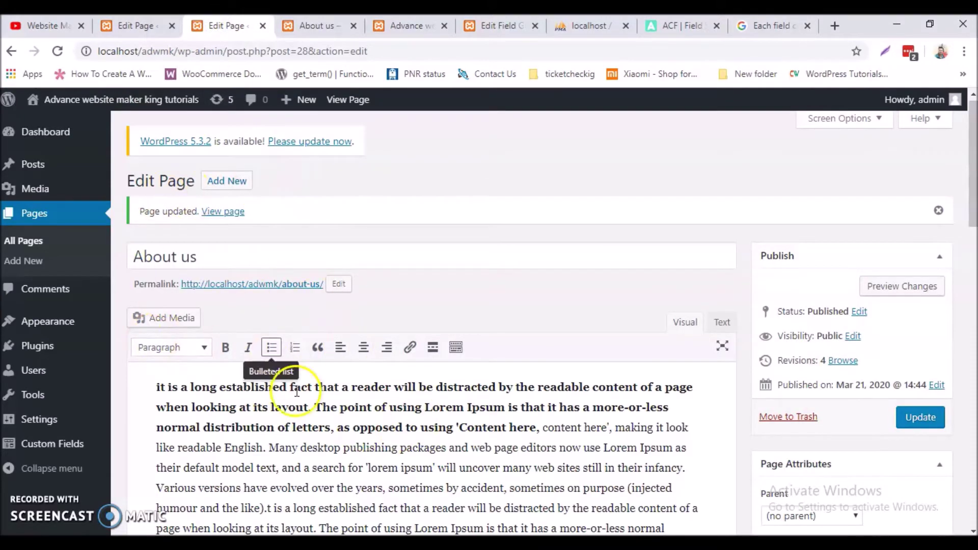
{"action": "left_click", "coordinate": [322, 24]}
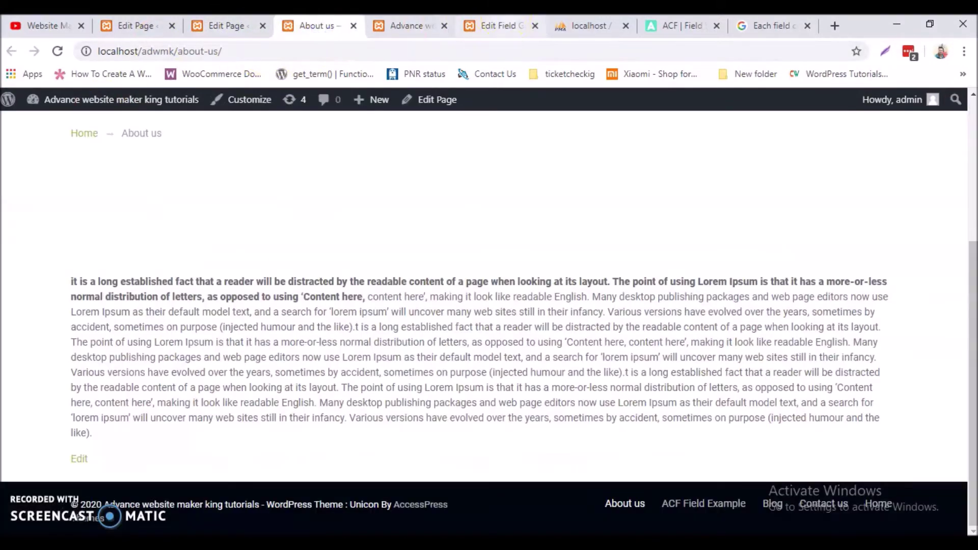
{"action": "left_click", "coordinate": [501, 26]}
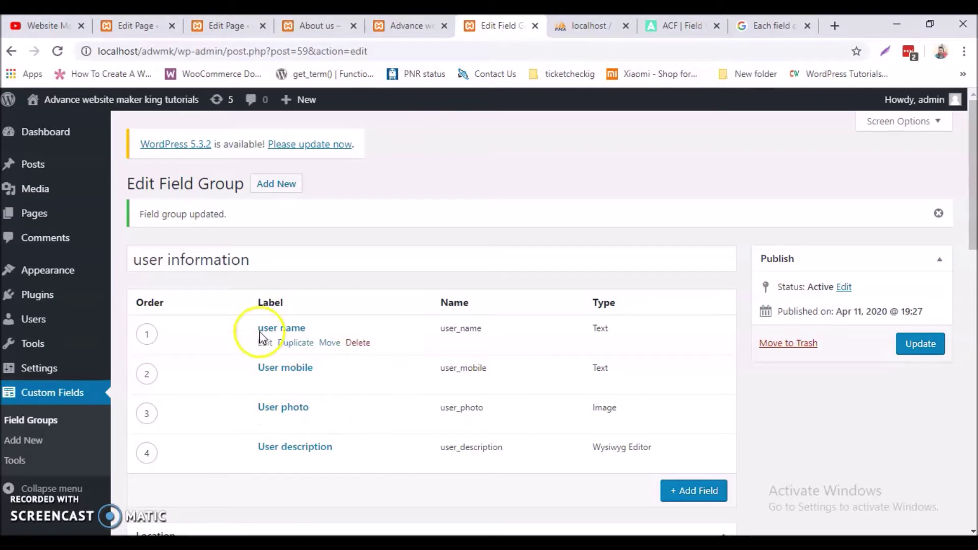
{"action": "left_click", "coordinate": [312, 25]}
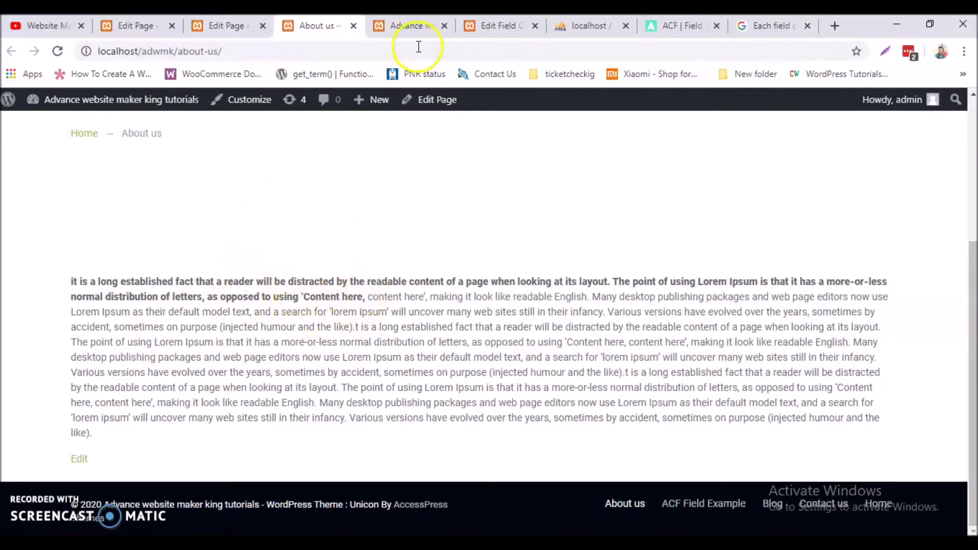
{"action": "left_click", "coordinate": [396, 26]}
{"action": "left_click", "coordinate": [229, 25]}
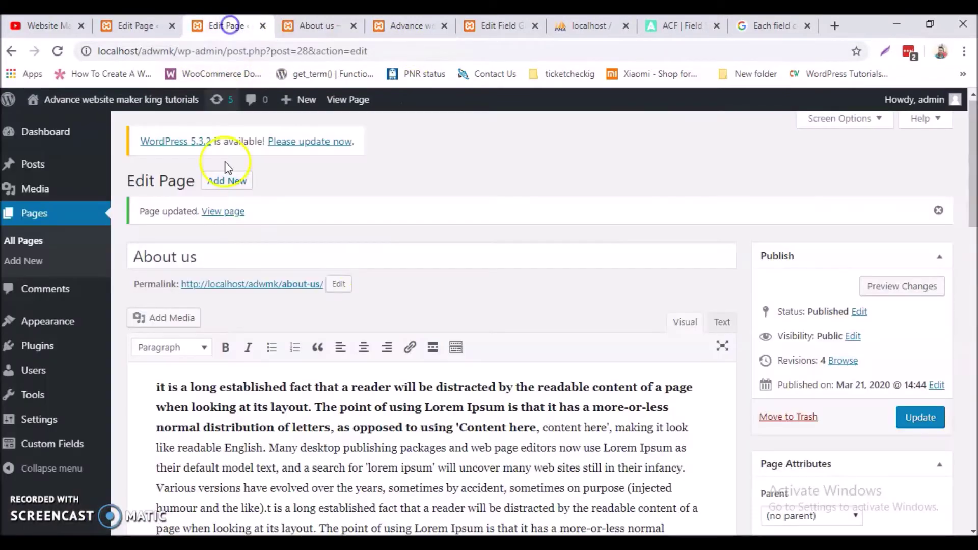
{"action": "scroll", "coordinate": [410, 301], "scroll_direction": "down", "scroll_amount": 15}
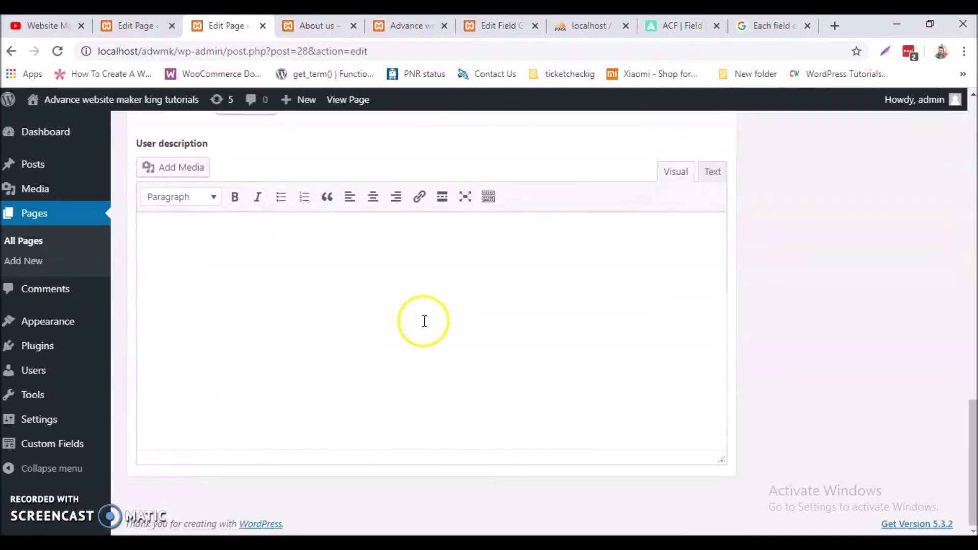
{"action": "scroll", "coordinate": [415, 336], "scroll_direction": "up", "scroll_amount": 15}
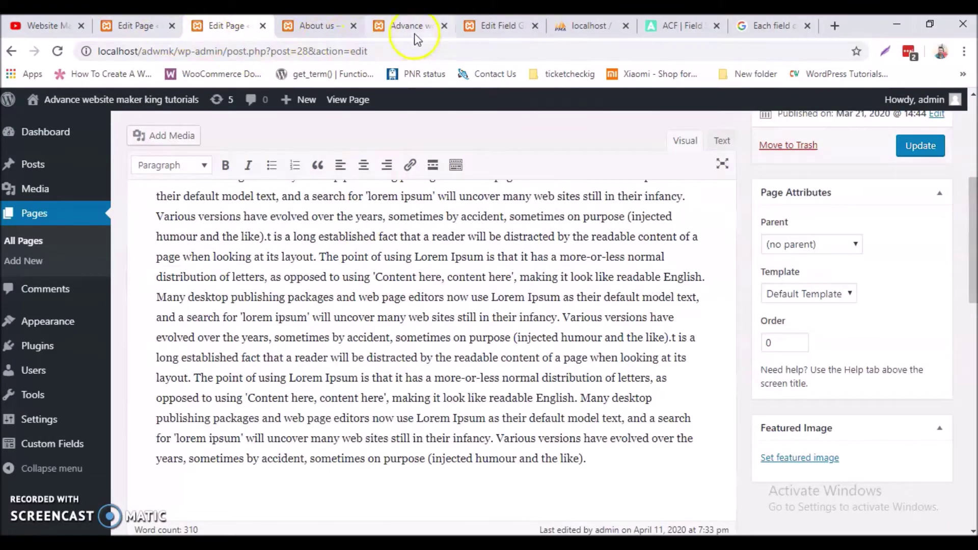
{"action": "left_click", "coordinate": [535, 22]}
{"action": "left_click", "coordinate": [312, 26]}
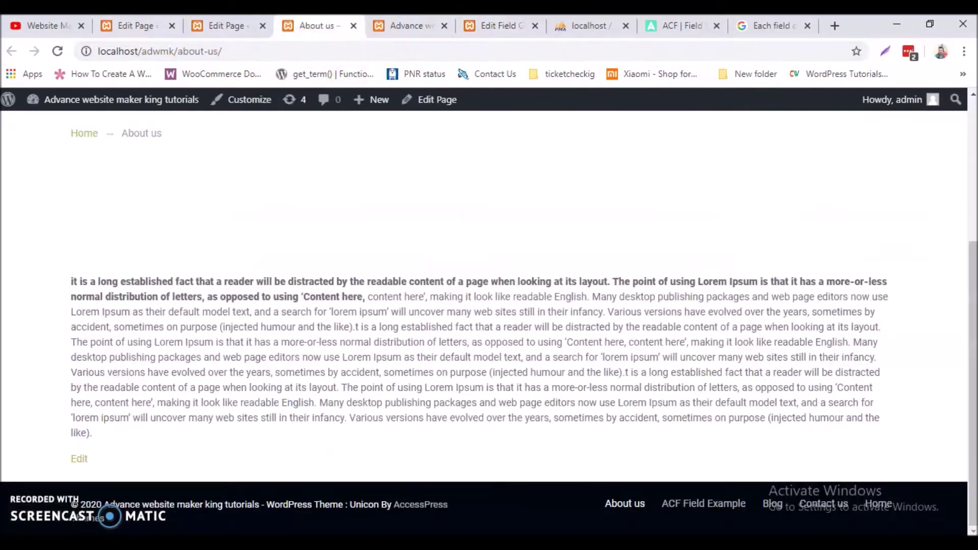
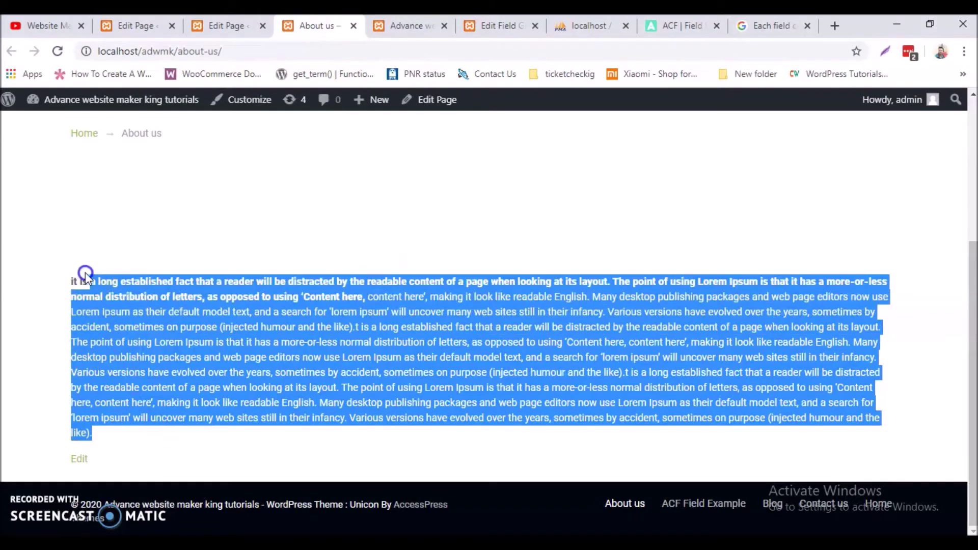
Step: Italicize the About us text from "the years, sometimes by accident" in its second half to the end, and update the page
{"action": "left_click", "coordinate": [196, 27]}
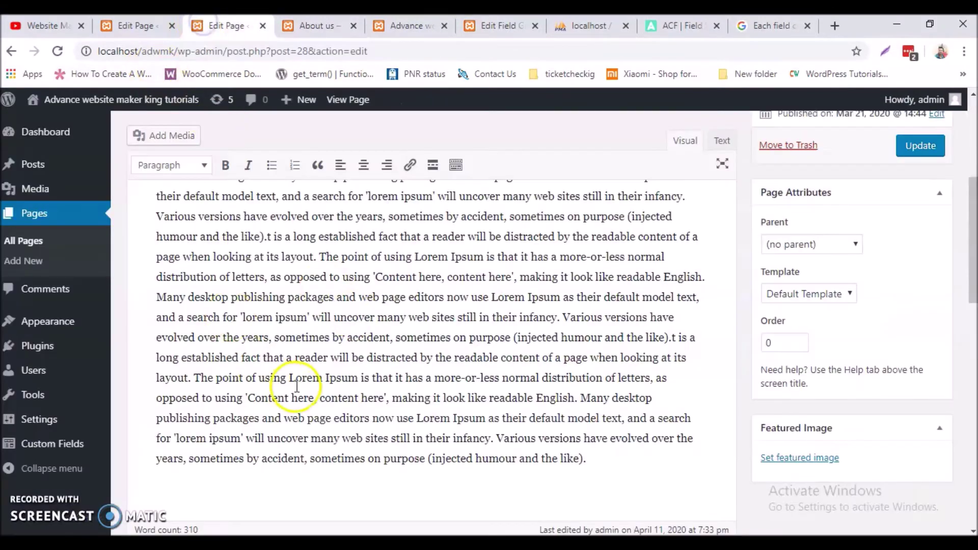
{"action": "scroll", "coordinate": [302, 386], "scroll_direction": "up", "scroll_amount": 4}
{"action": "scroll", "coordinate": [341, 418], "scroll_direction": "down", "scroll_amount": 4}
{"action": "left_click_drag", "start_coordinate": [587, 374], "coordinate": [223, 247]}
{"action": "left_click", "coordinate": [248, 165]}
{"action": "scroll", "coordinate": [580, 301], "scroll_direction": "up", "scroll_amount": 5}
{"action": "left_click", "coordinate": [920, 419]}
{"action": "scroll", "coordinate": [883, 426], "scroll_direction": "down", "scroll_amount": 4}
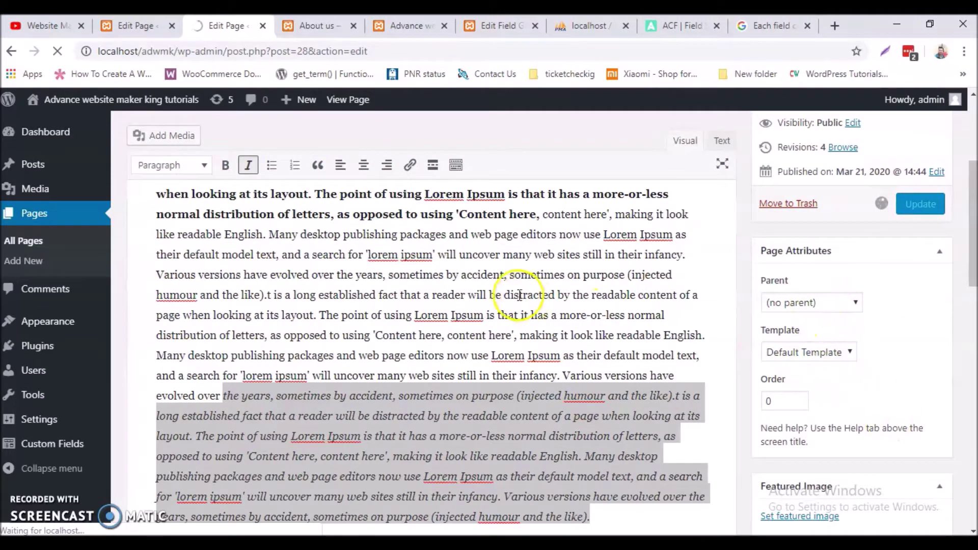
Step: Check the italic formatting on the published About us page against the content in its editor
{"action": "left_click", "coordinate": [316, 27]}
{"action": "left_click", "coordinate": [335, 204]}
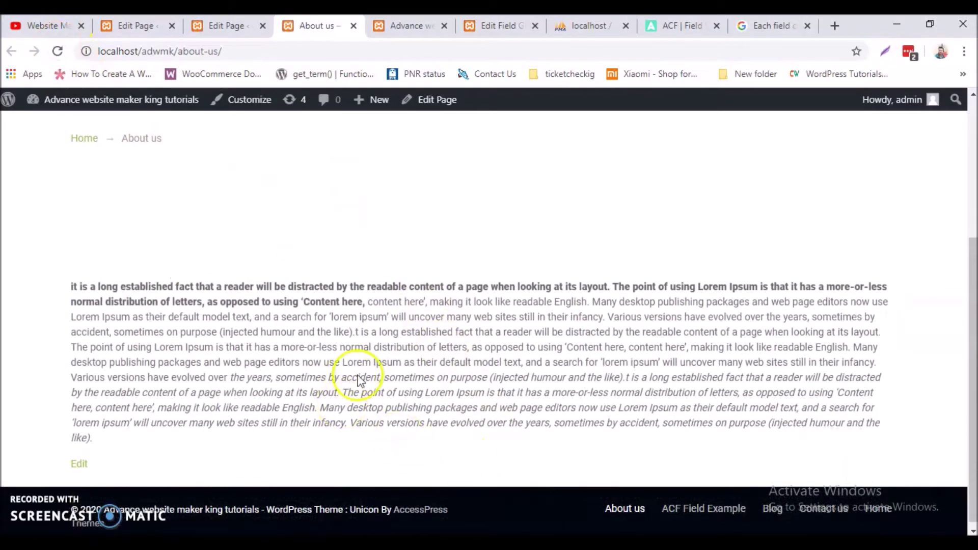
{"action": "left_click", "coordinate": [229, 25]}
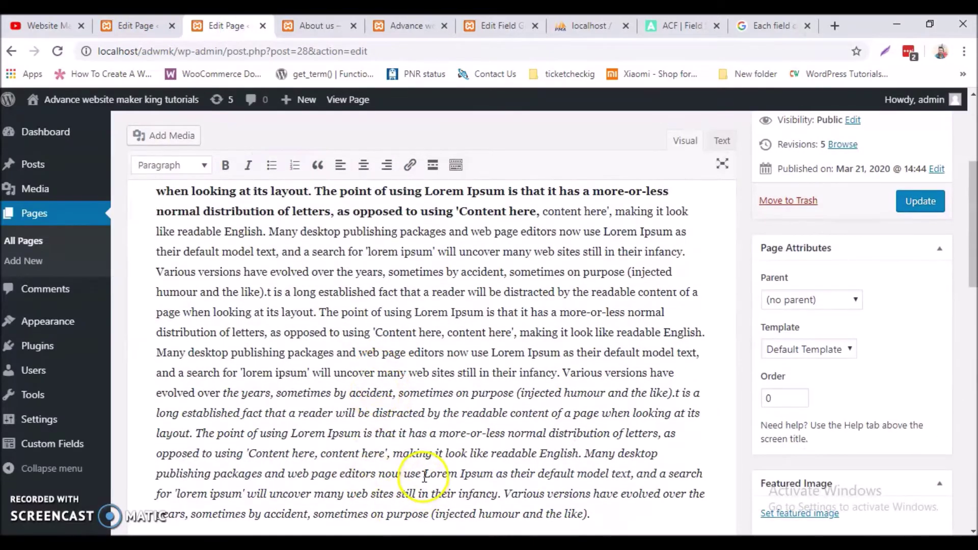
{"action": "scroll", "coordinate": [415, 469], "scroll_direction": "down", "scroll_amount": 2}
{"action": "left_click", "coordinate": [307, 26]}
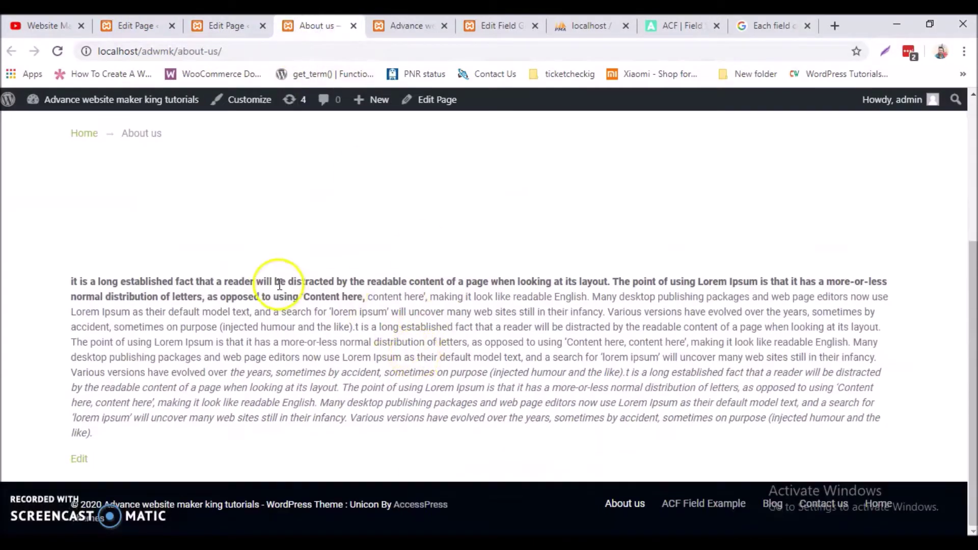
{"action": "left_click", "coordinate": [217, 26]}
{"action": "scroll", "coordinate": [284, 273], "scroll_direction": "up", "scroll_amount": 5}
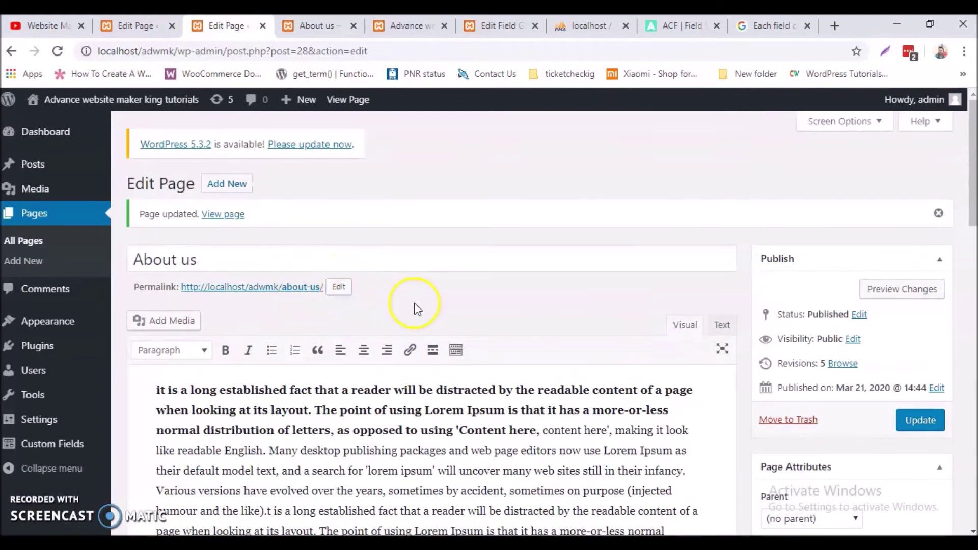
Step: Close the About us editor and look over the published About us page
{"action": "left_click", "coordinate": [262, 26]}
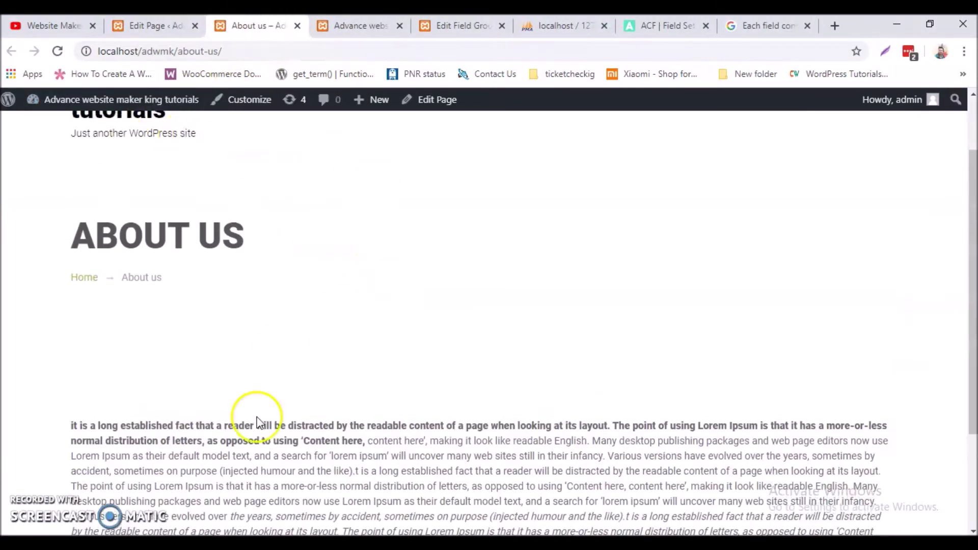
{"action": "scroll", "coordinate": [316, 416], "scroll_direction": "down", "scroll_amount": 3}
{"action": "scroll", "coordinate": [378, 403], "scroll_direction": "up", "scroll_amount": 3}
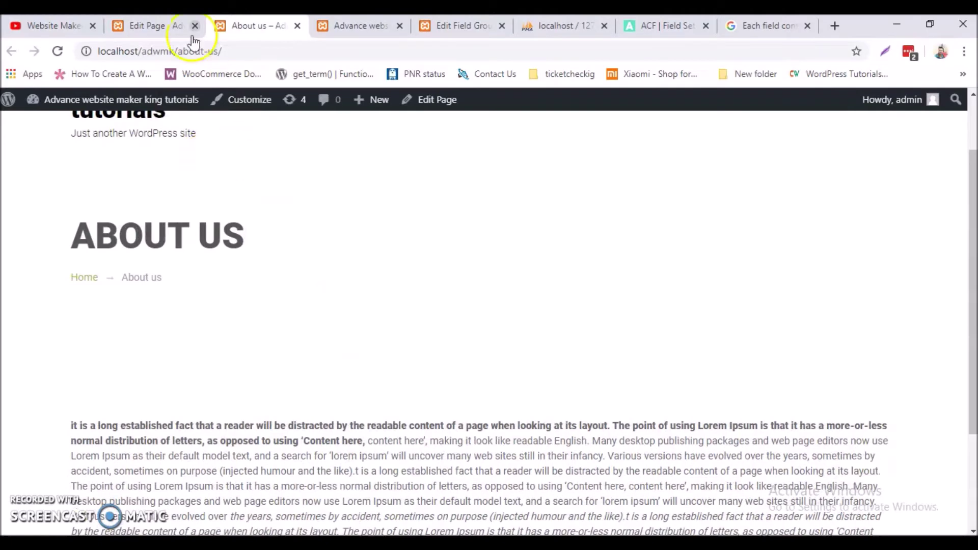
Step: Review the user information field group and the matching filled-in fields on the ACF Field Example page
{"action": "left_click", "coordinate": [145, 26]}
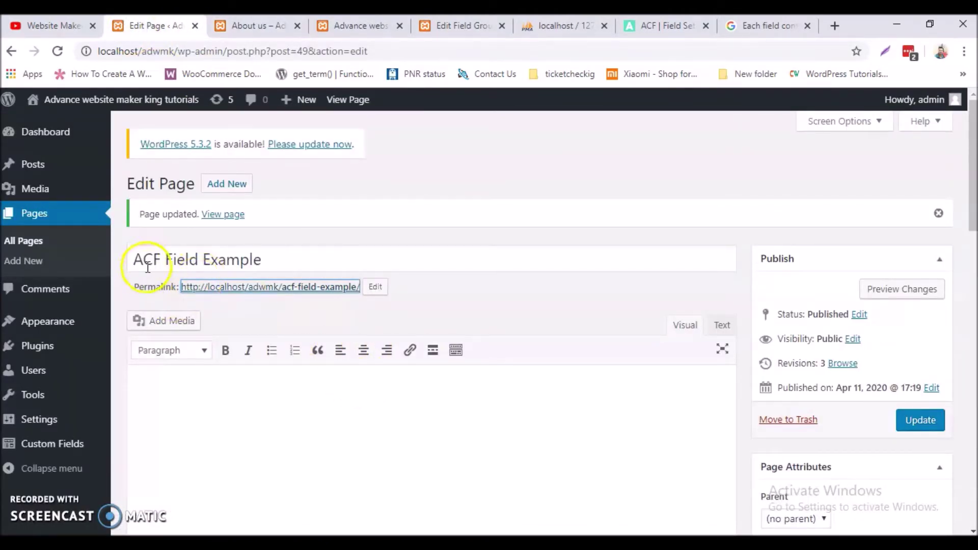
{"action": "left_click", "coordinate": [444, 26]}
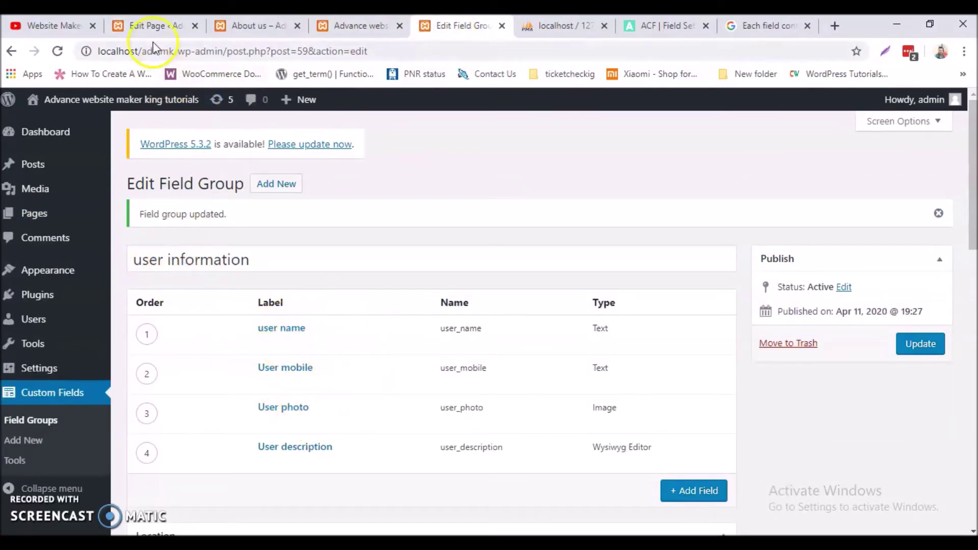
{"action": "left_click", "coordinate": [148, 25]}
{"action": "scroll", "coordinate": [315, 371], "scroll_direction": "down", "scroll_amount": 10}
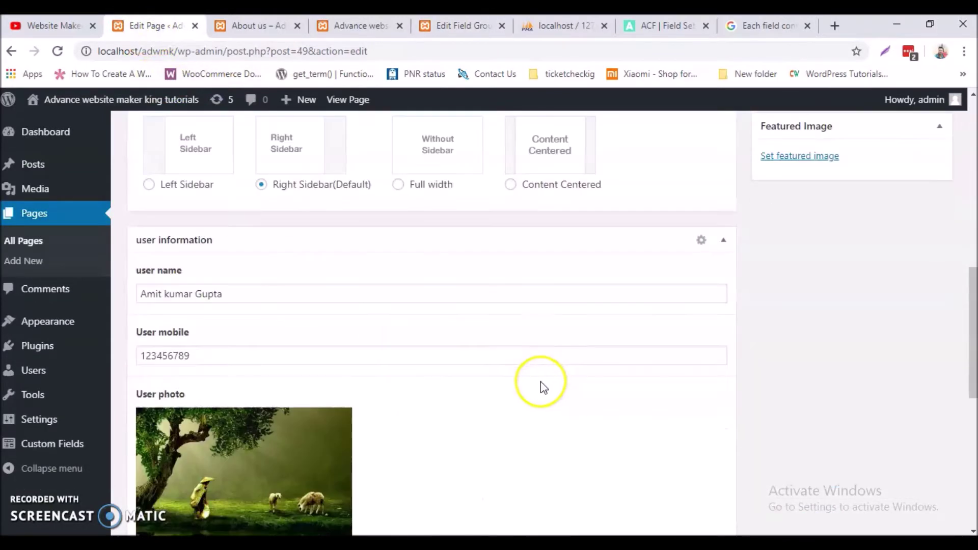
Step: Review the content area and filled-in user information fields in the ACF Field Example editor against the published About us page and the field group
{"action": "scroll", "coordinate": [548, 387], "scroll_direction": "up", "scroll_amount": 6}
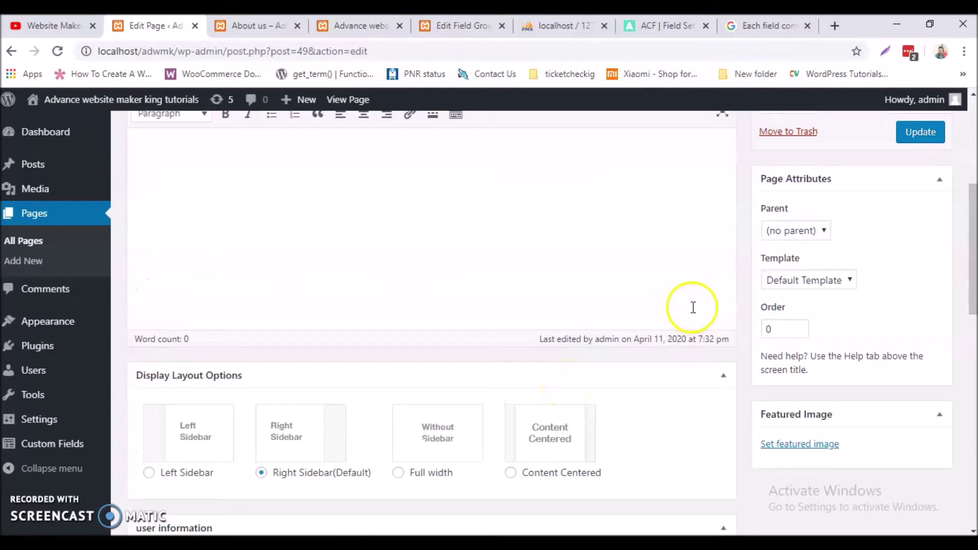
{"action": "scroll", "coordinate": [693, 307], "scroll_direction": "up", "scroll_amount": 6}
{"action": "scroll", "coordinate": [509, 295], "scroll_direction": "down", "scroll_amount": 15}
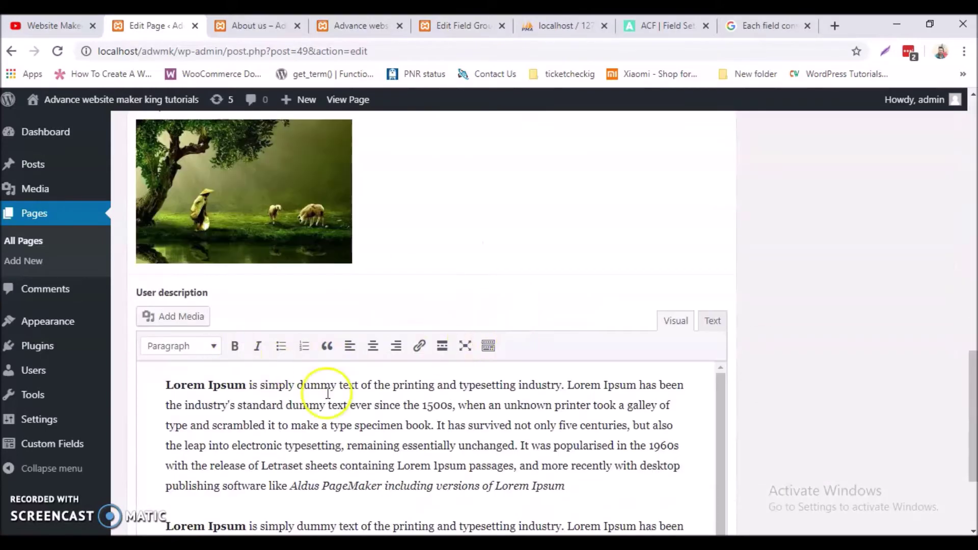
{"action": "scroll", "coordinate": [366, 394], "scroll_direction": "down", "scroll_amount": 3}
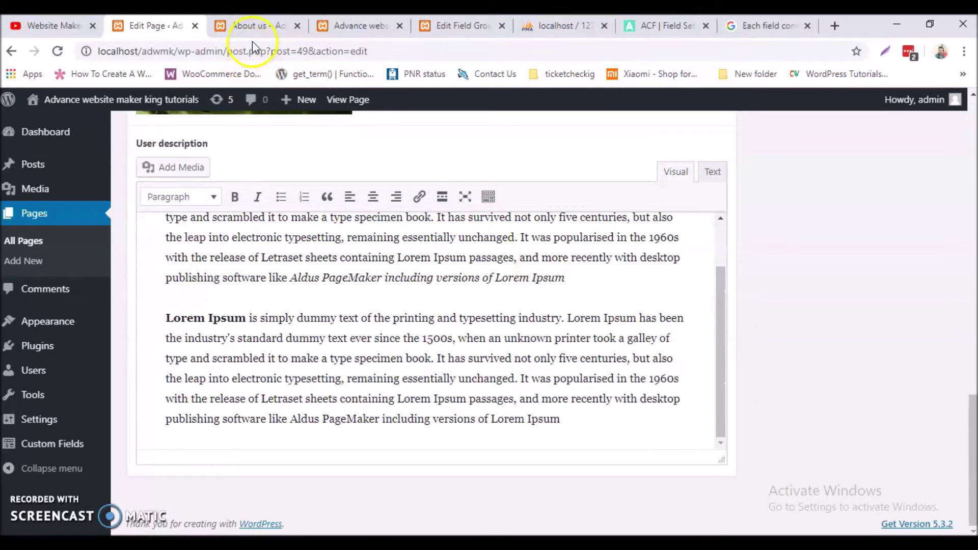
{"action": "left_click", "coordinate": [252, 27]}
{"action": "scroll", "coordinate": [326, 382], "scroll_direction": "down", "scroll_amount": 3}
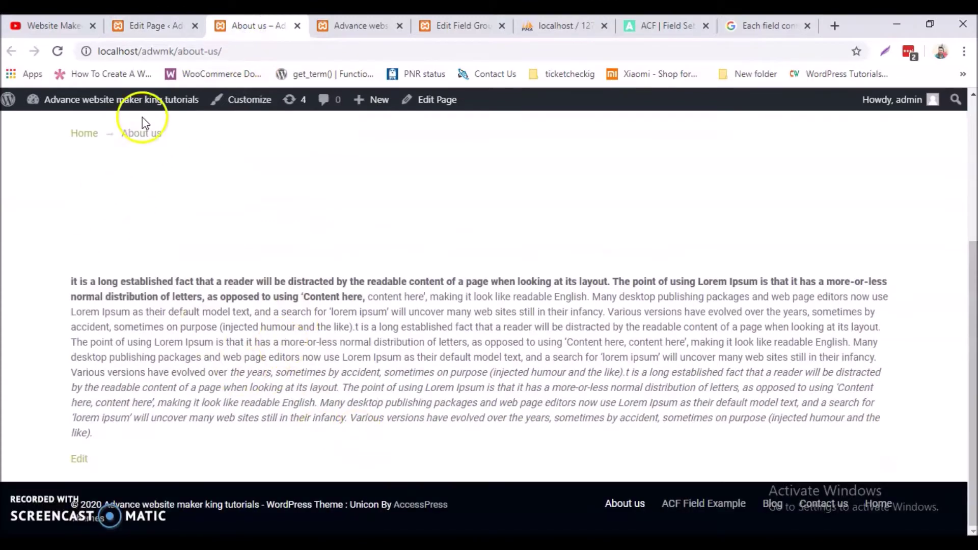
{"action": "left_click", "coordinate": [144, 31]}
{"action": "left_click", "coordinate": [360, 23]}
{"action": "scroll", "coordinate": [343, 393], "scroll_direction": "down", "scroll_amount": 10}
{"action": "left_click", "coordinate": [439, 27]}
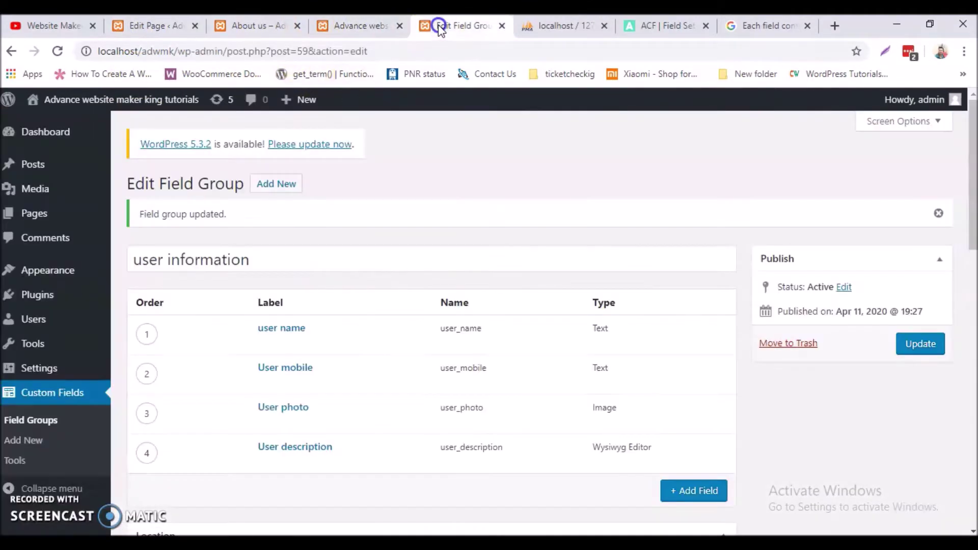
Step: Open the published ACF Field Example page in a new browser tab from its permalink in the page editor
{"action": "left_click", "coordinate": [184, 23]}
{"action": "scroll", "coordinate": [379, 253], "scroll_direction": "up", "scroll_amount": 15}
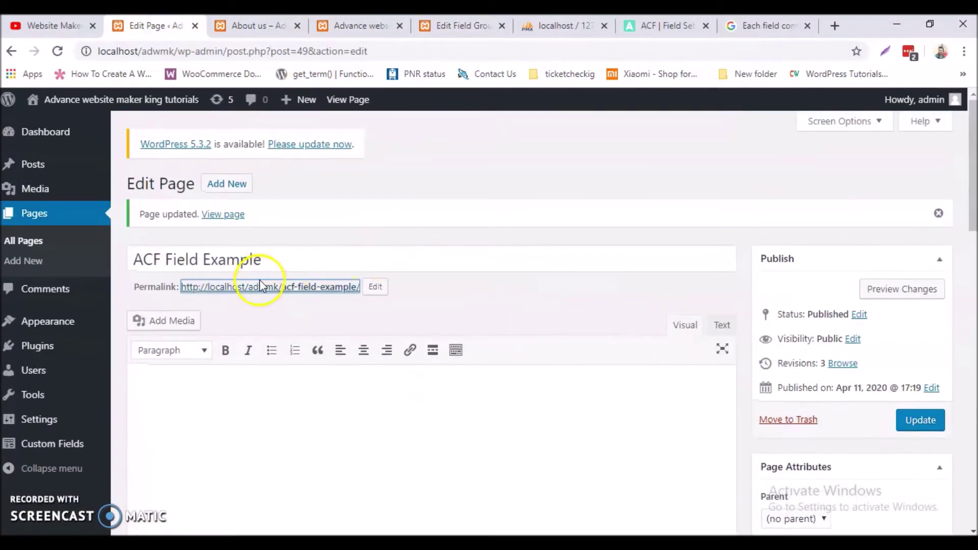
{"action": "right_click", "coordinate": [264, 280]}
{"action": "right_click", "coordinate": [233, 283]}
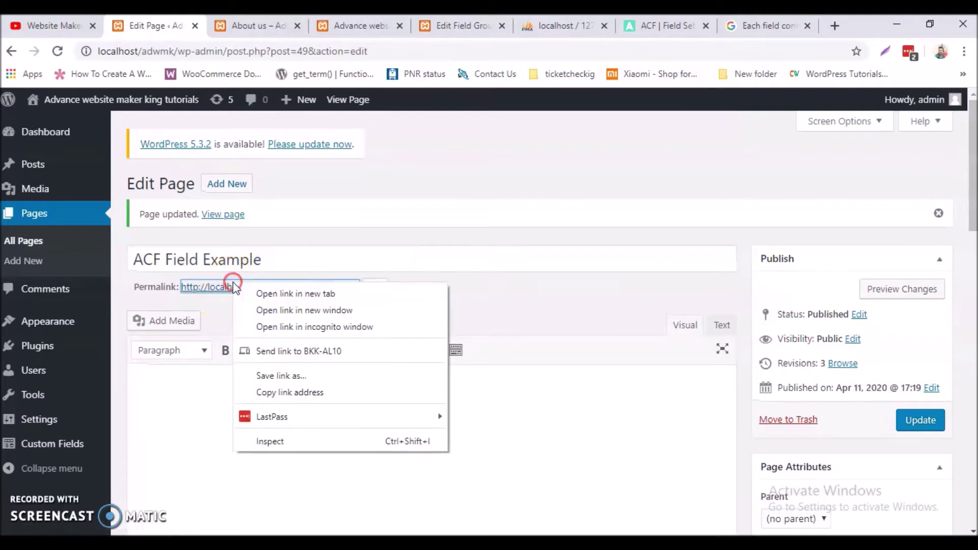
{"action": "left_click", "coordinate": [273, 291]}
{"action": "left_click", "coordinate": [226, 26]}
Step: Compare the published ACF Field Example page with the About us page and the user information fields filled in its editor
{"action": "left_click", "coordinate": [318, 26]}
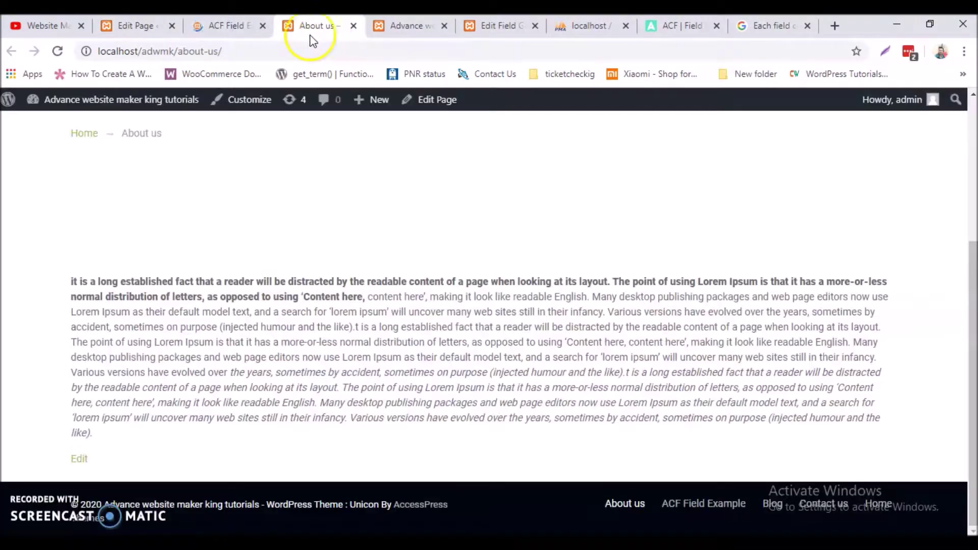
{"action": "left_click", "coordinate": [236, 25]}
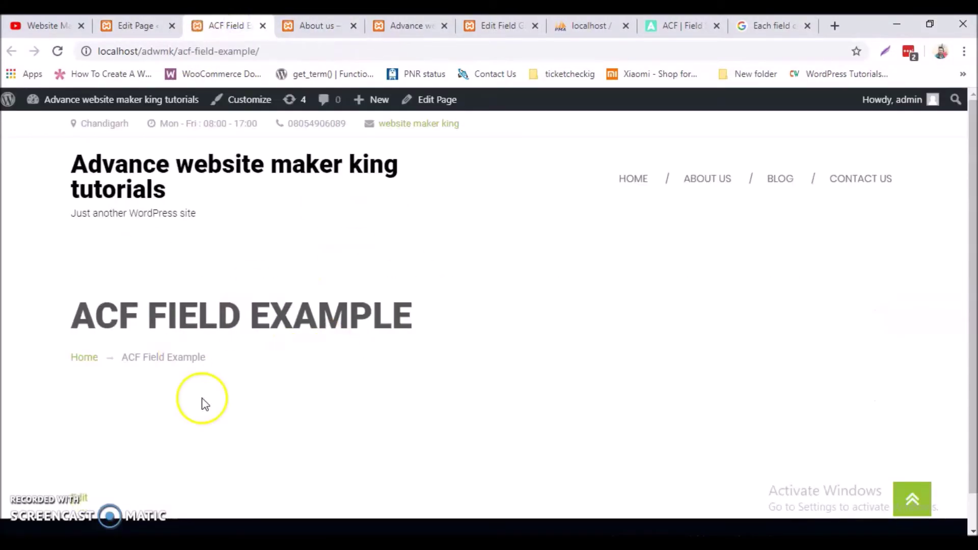
{"action": "left_click", "coordinate": [298, 30]}
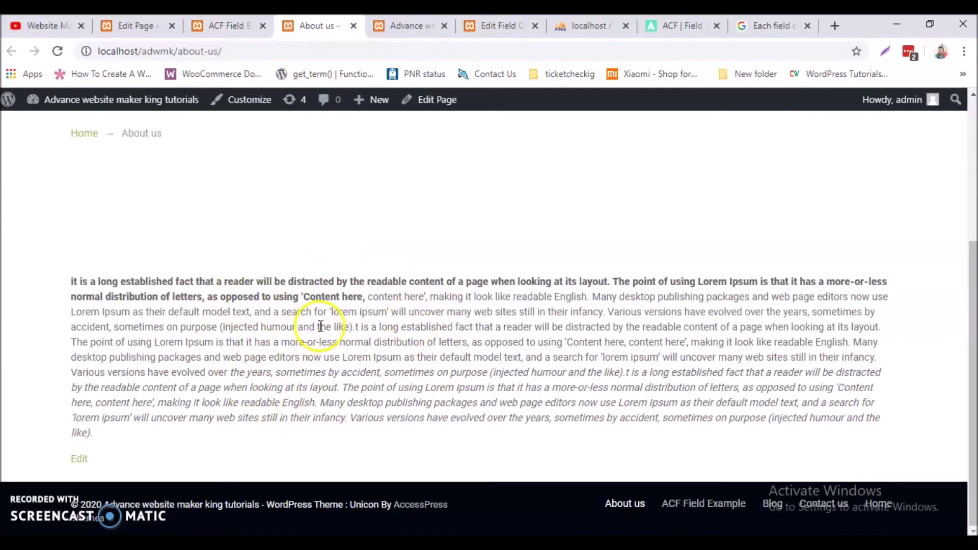
{"action": "left_click", "coordinate": [138, 26]}
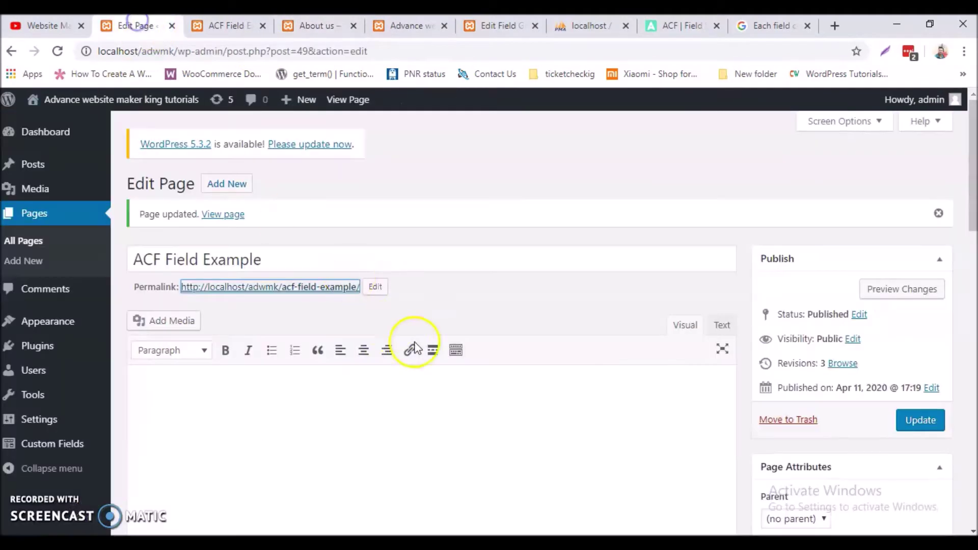
{"action": "scroll", "coordinate": [412, 350], "scroll_direction": "down", "scroll_amount": 20}
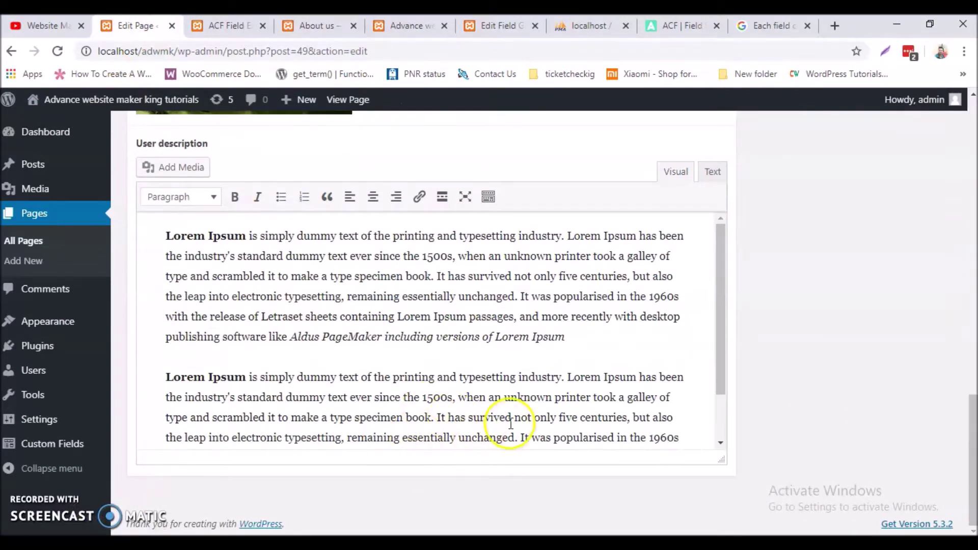
{"action": "scroll", "coordinate": [453, 433], "scroll_direction": "down", "scroll_amount": 3}
{"action": "scroll", "coordinate": [255, 423], "scroll_direction": "up", "scroll_amount": 7}
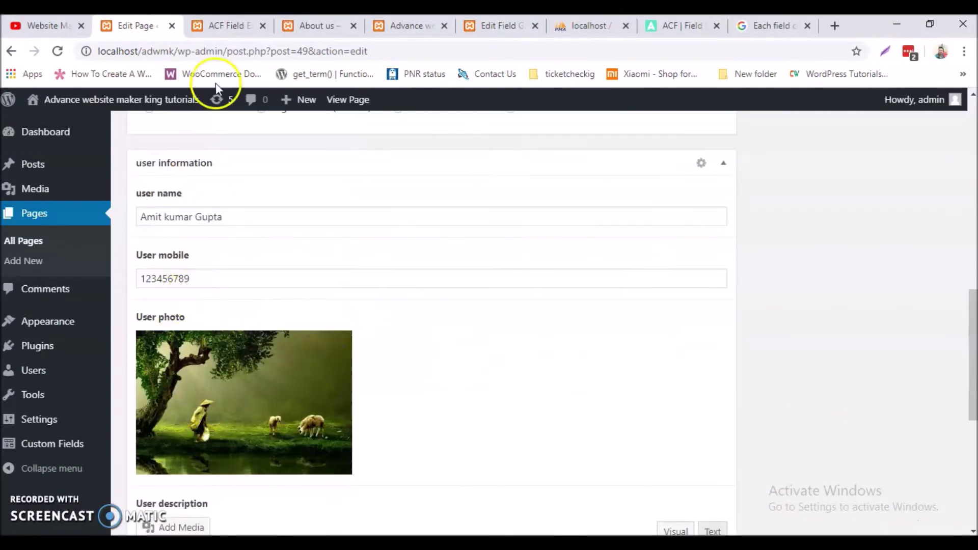
Step: Examine the published About us page, from its heading to the bold and italic body text
{"action": "left_click", "coordinate": [305, 25]}
{"action": "scroll", "coordinate": [382, 349], "scroll_direction": "up", "scroll_amount": 3}
{"action": "scroll", "coordinate": [404, 339], "scroll_direction": "down", "scroll_amount": 3}
{"action": "scroll", "coordinate": [476, 340], "scroll_direction": "up", "scroll_amount": 4}
{"action": "scroll", "coordinate": [476, 340], "scroll_direction": "up", "scroll_amount": 1}
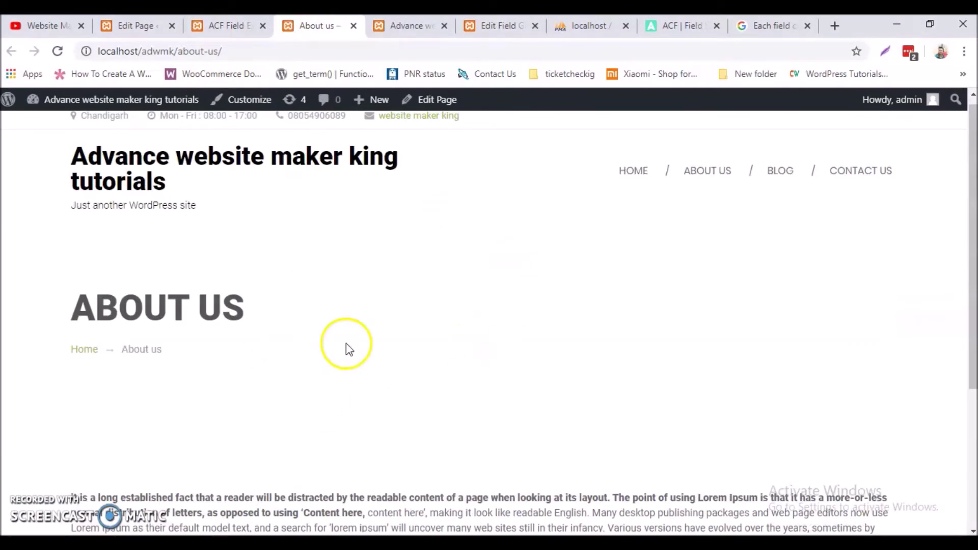
{"action": "scroll", "coordinate": [375, 335], "scroll_direction": "down", "scroll_amount": 4}
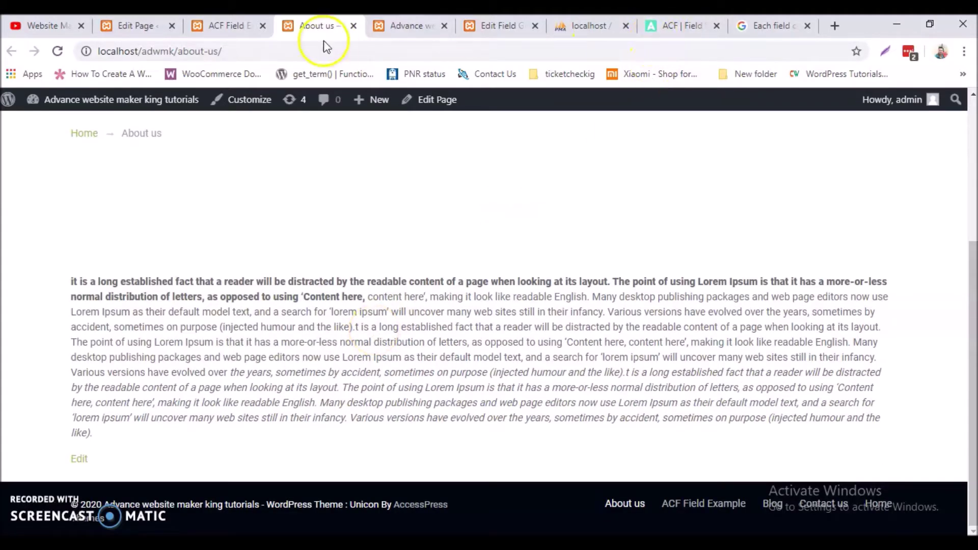
{"action": "scroll", "coordinate": [387, 262], "scroll_direction": "up", "scroll_amount": 4}
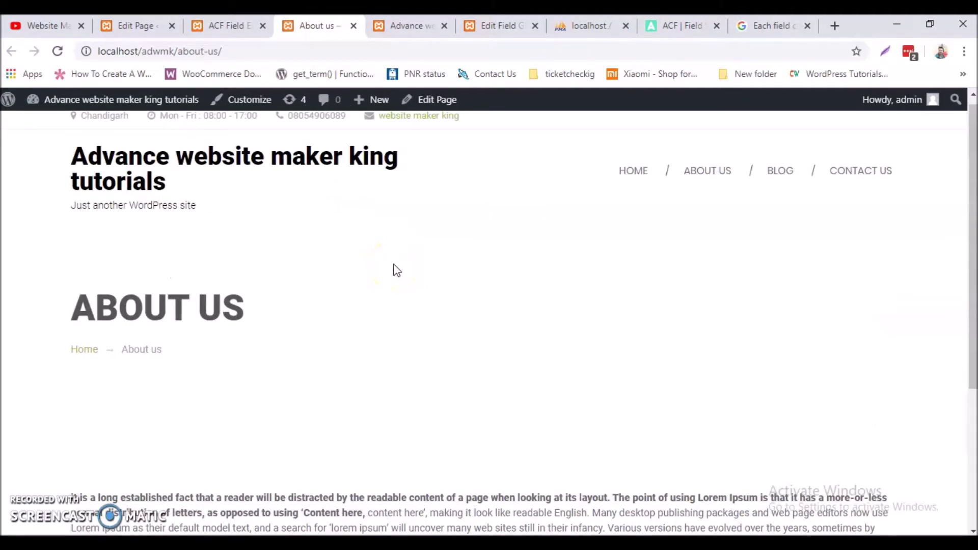
{"action": "scroll", "coordinate": [397, 270], "scroll_direction": "down", "scroll_amount": 4}
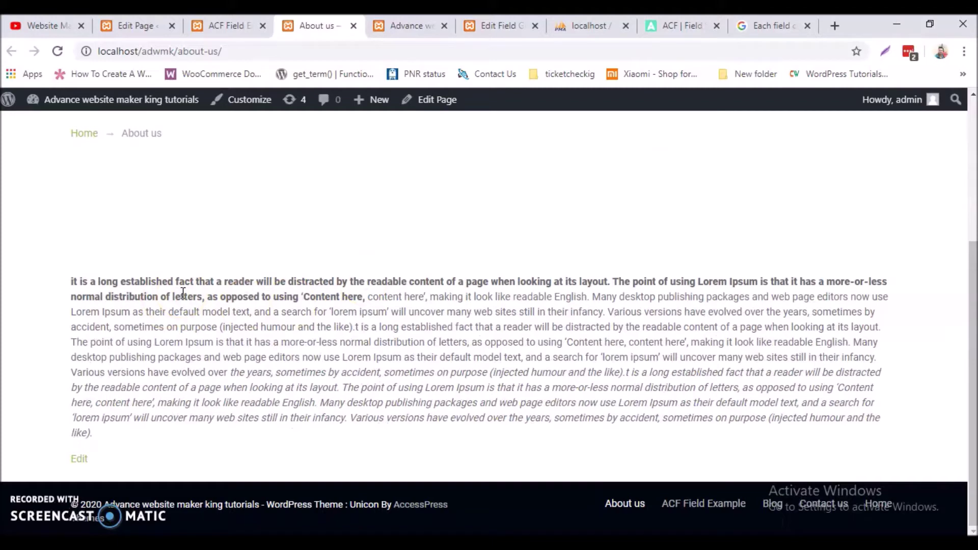
{"action": "scroll", "coordinate": [236, 311], "scroll_direction": "up", "scroll_amount": 3}
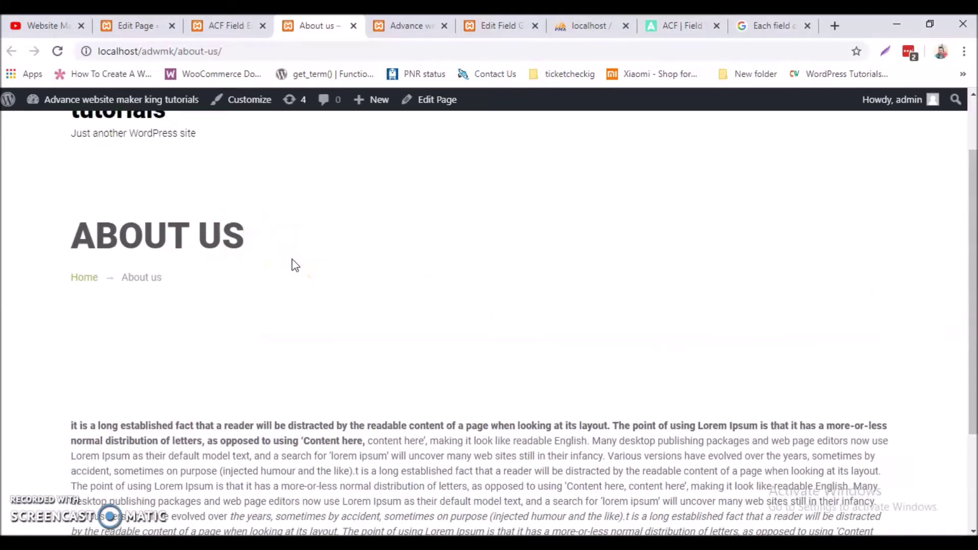
{"action": "scroll", "coordinate": [292, 259], "scroll_direction": "down", "scroll_amount": 3}
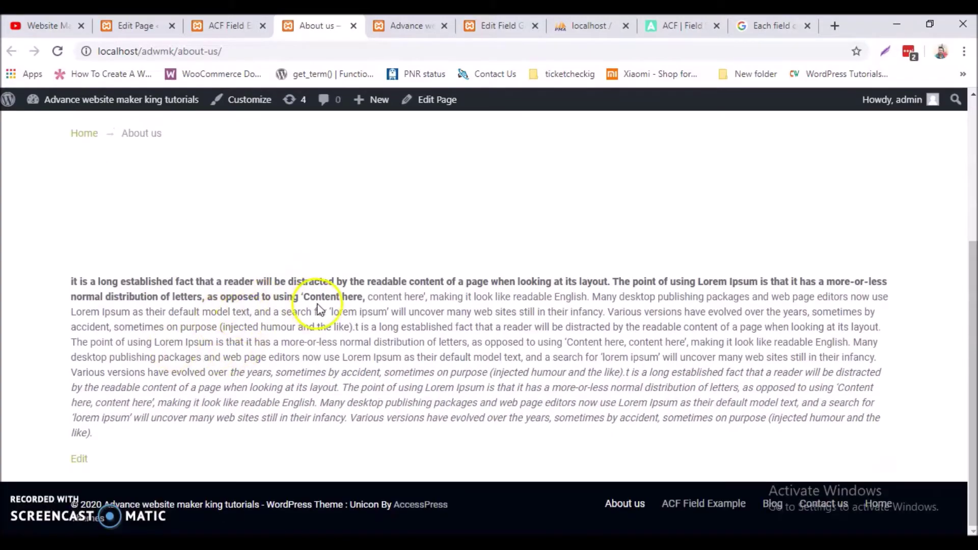
{"action": "scroll", "coordinate": [267, 157], "scroll_direction": "up", "scroll_amount": 5}
{"action": "scroll", "coordinate": [327, 255], "scroll_direction": "down", "scroll_amount": 5}
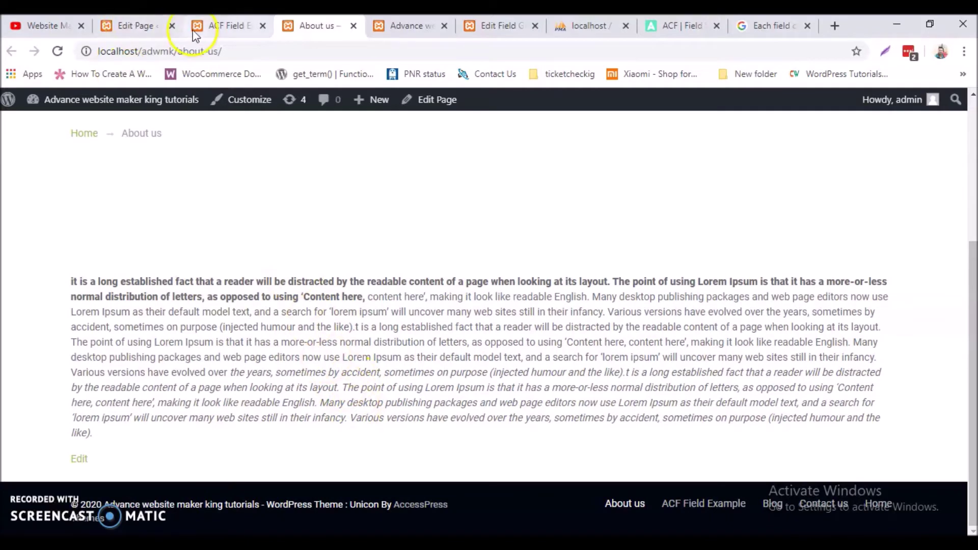
Step: Check the published ACF Field Example page against the user information fields and main content area in its editor
{"action": "left_click", "coordinate": [207, 26]}
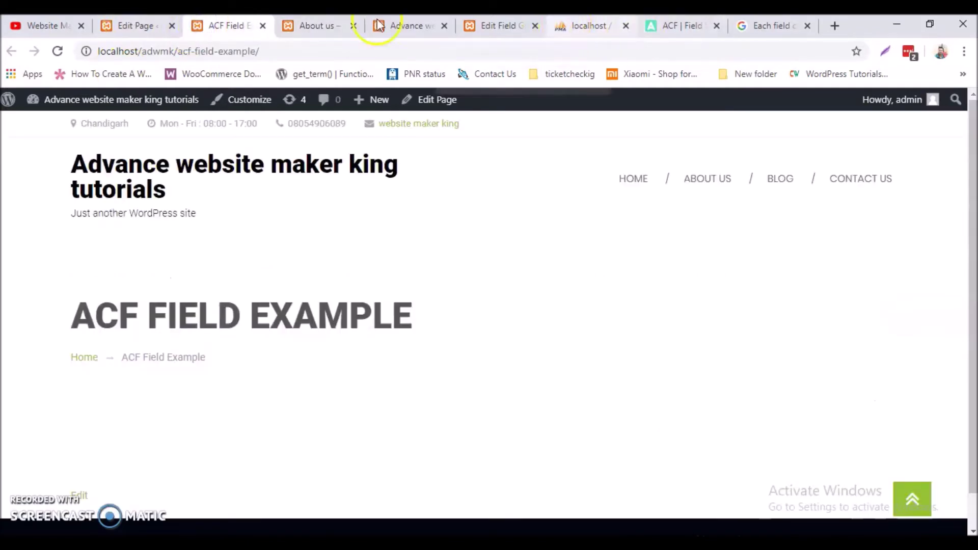
{"action": "left_click", "coordinate": [137, 26]}
{"action": "scroll", "coordinate": [357, 320], "scroll_direction": "up", "scroll_amount": 2}
{"action": "scroll", "coordinate": [254, 285], "scroll_direction": "down", "scroll_amount": 2}
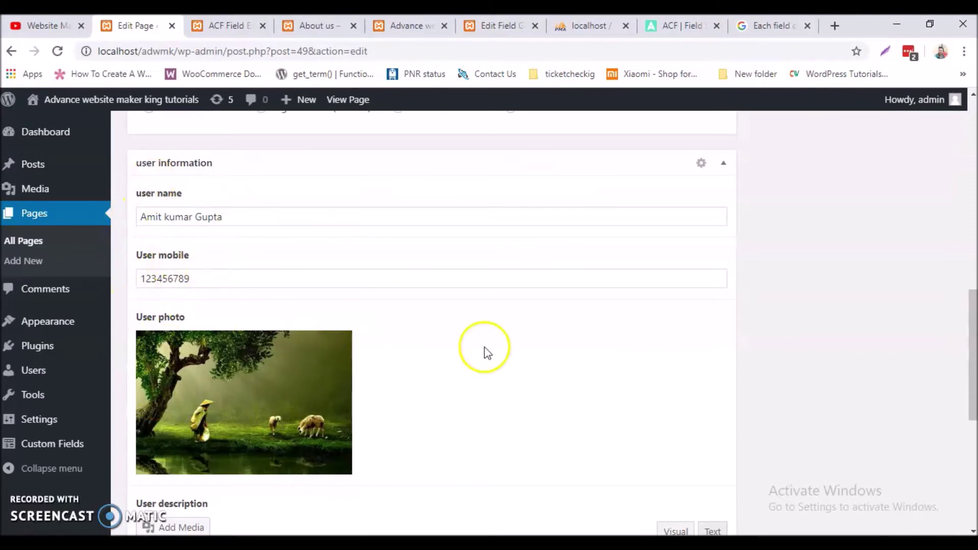
{"action": "scroll", "coordinate": [524, 329], "scroll_direction": "up", "scroll_amount": 6}
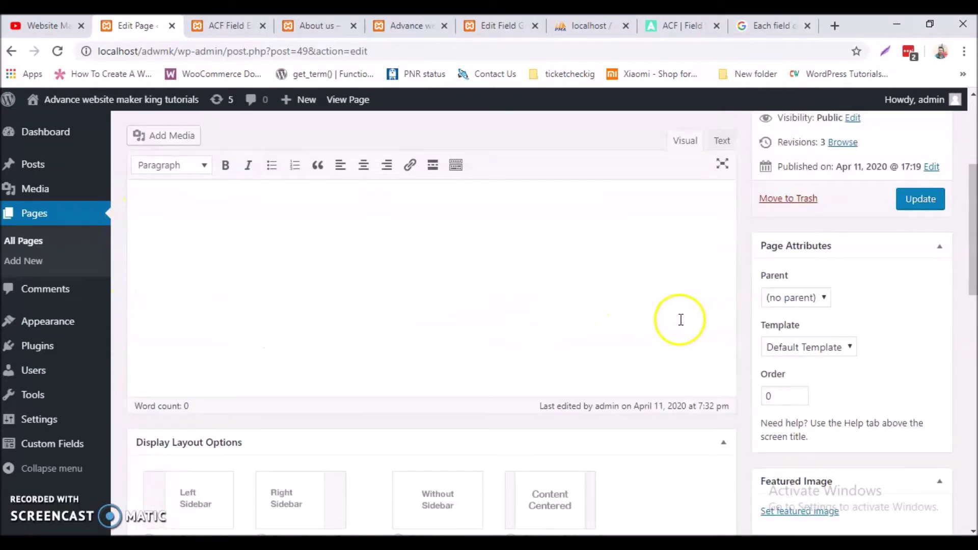
Step: Switch to phpMyAdmin, reload the wp_postmeta table of the adwmk database, and find the rows storing the user information field values
{"action": "left_click", "coordinate": [581, 25]}
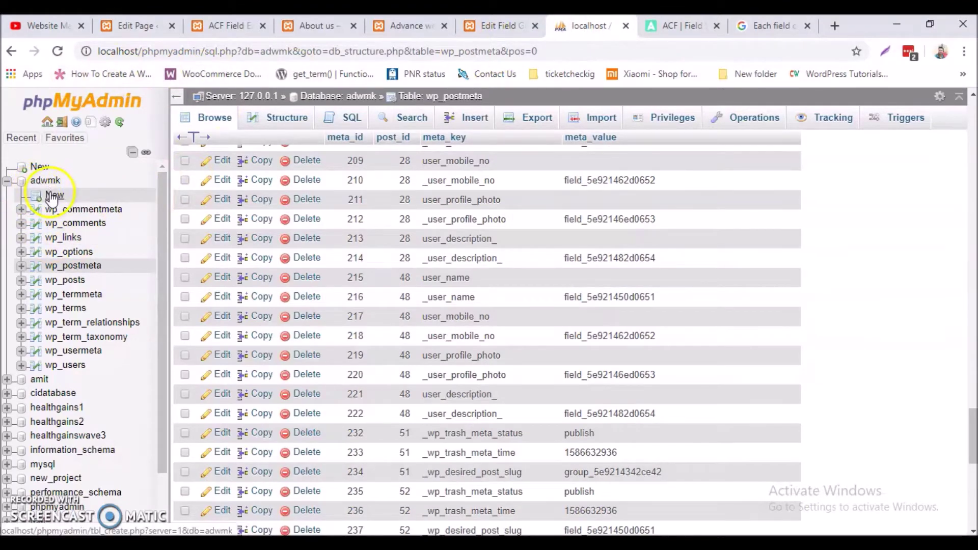
{"action": "scroll", "coordinate": [519, 332], "scroll_direction": "up", "scroll_amount": 3}
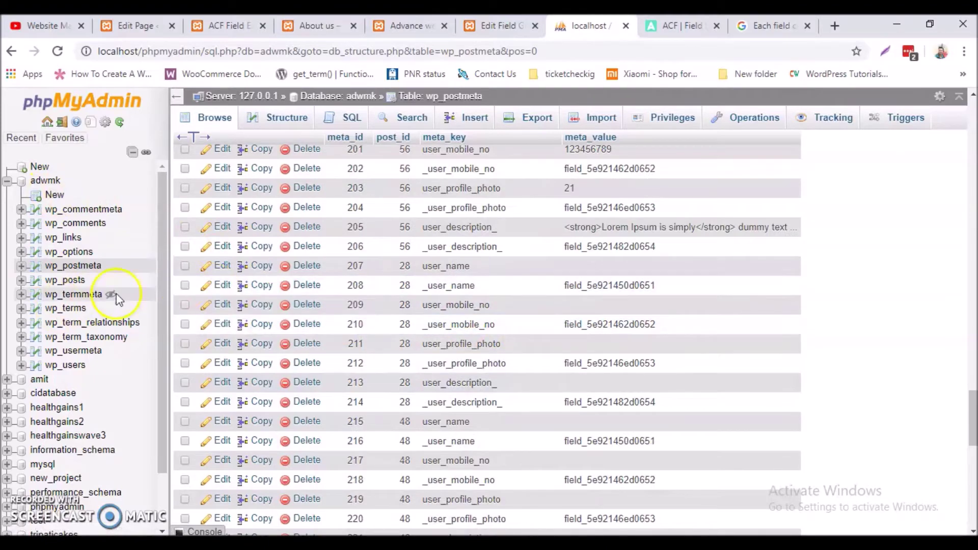
{"action": "left_click", "coordinate": [70, 265]}
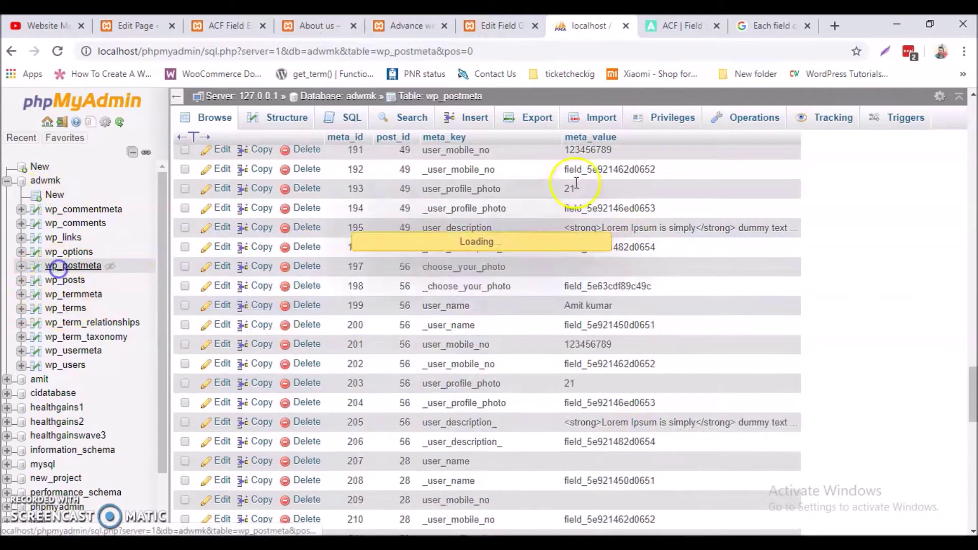
{"action": "scroll", "coordinate": [705, 301], "scroll_direction": "down", "scroll_amount": 10}
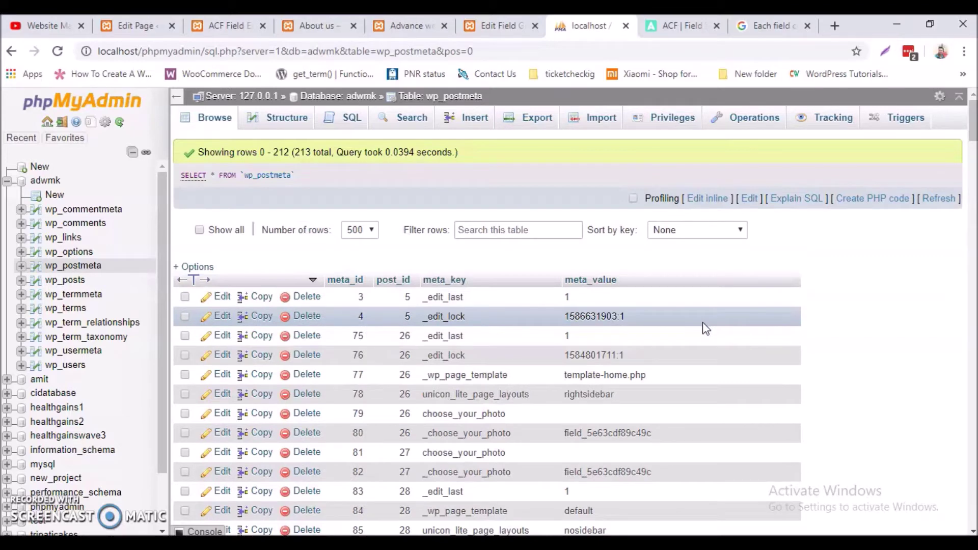
{"action": "scroll", "coordinate": [698, 331], "scroll_direction": "down", "scroll_amount": 4}
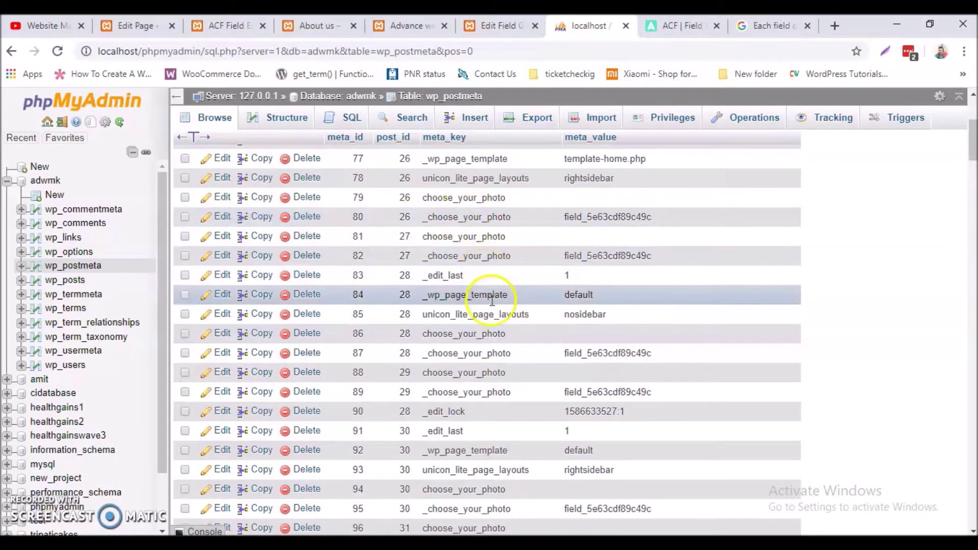
{"action": "scroll", "coordinate": [632, 326], "scroll_direction": "down", "scroll_amount": 5}
{"action": "scroll", "coordinate": [581, 309], "scroll_direction": "down", "scroll_amount": 16}
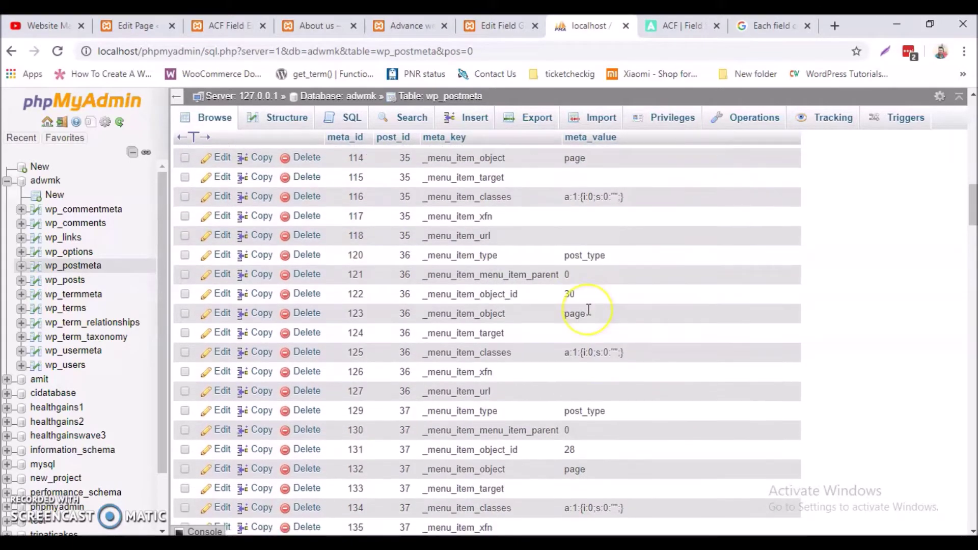
{"action": "scroll", "coordinate": [589, 309], "scroll_direction": "down", "scroll_amount": 10}
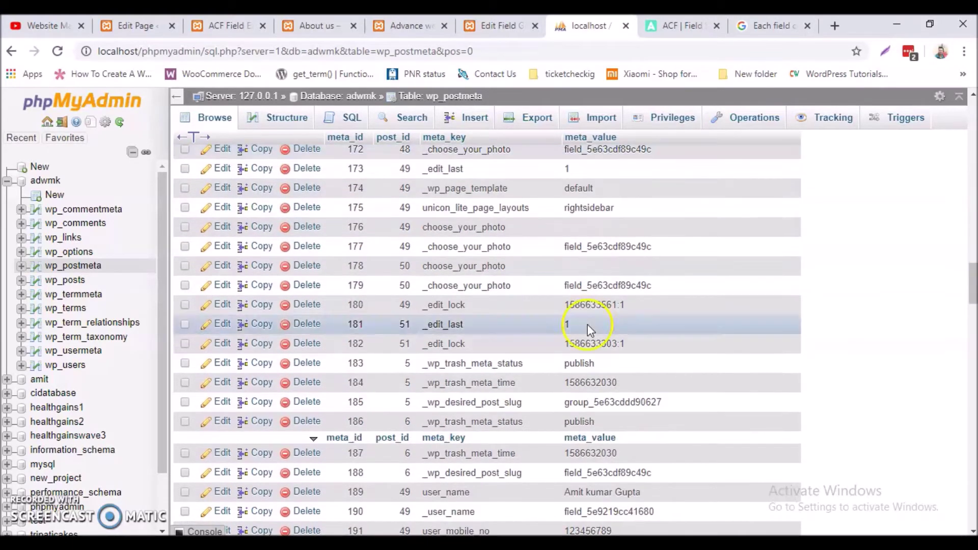
{"action": "scroll", "coordinate": [543, 377], "scroll_direction": "down", "scroll_amount": 4}
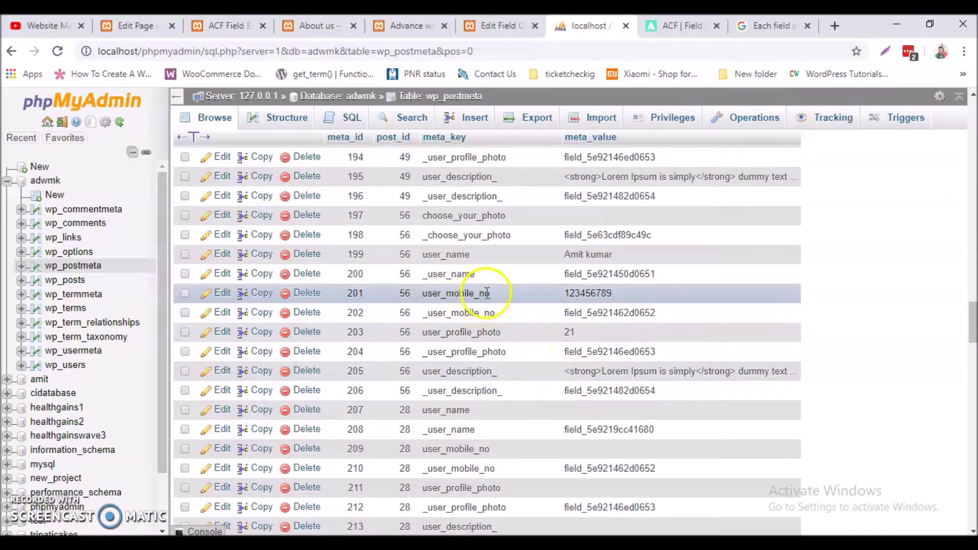
{"action": "scroll", "coordinate": [423, 294], "scroll_direction": "up", "scroll_amount": 4}
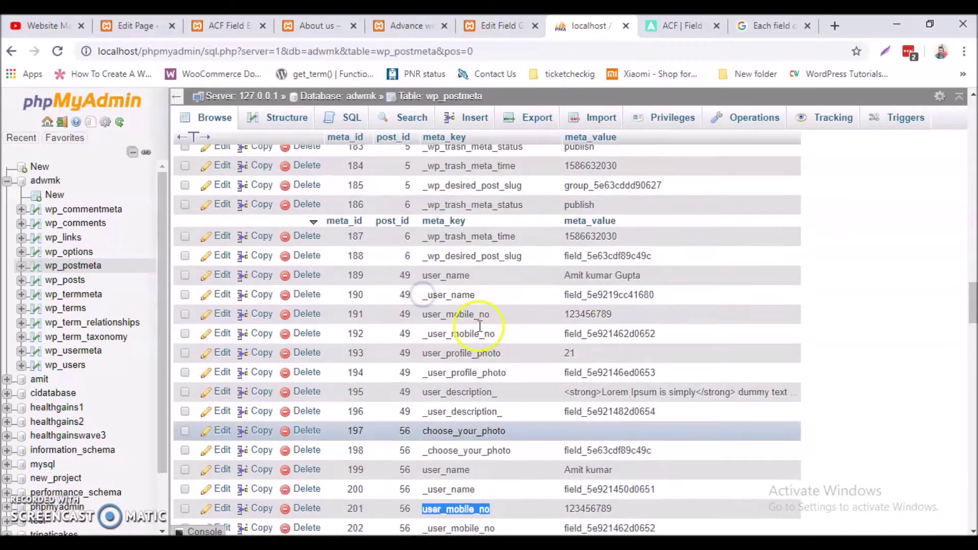
Step: Compare the field names in the user information field group with the meta_key entries in the wp_postmeta table
{"action": "left_click", "coordinate": [311, 27]}
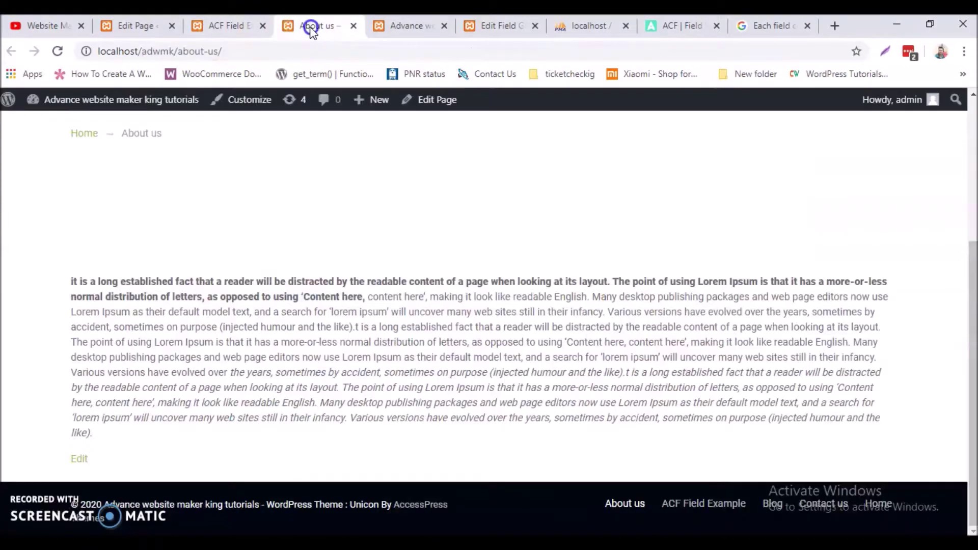
{"action": "left_click", "coordinate": [403, 25]}
{"action": "left_click", "coordinate": [472, 27]}
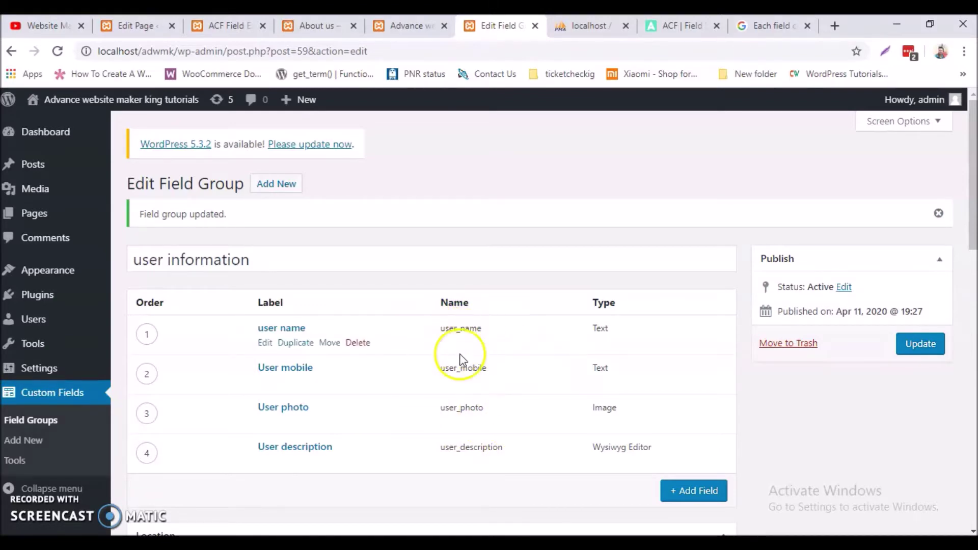
{"action": "left_click", "coordinate": [570, 23]}
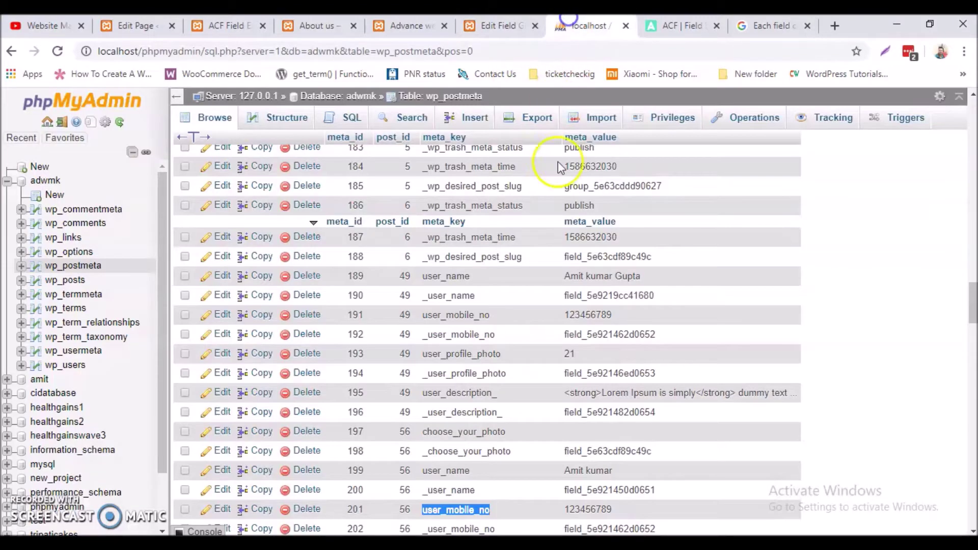
Step: Examine the meta_key and meta_value entries in the earlier rows of the wp_postmeta table, above the user information field rows
{"action": "scroll", "coordinate": [535, 366], "scroll_direction": "up", "scroll_amount": 6}
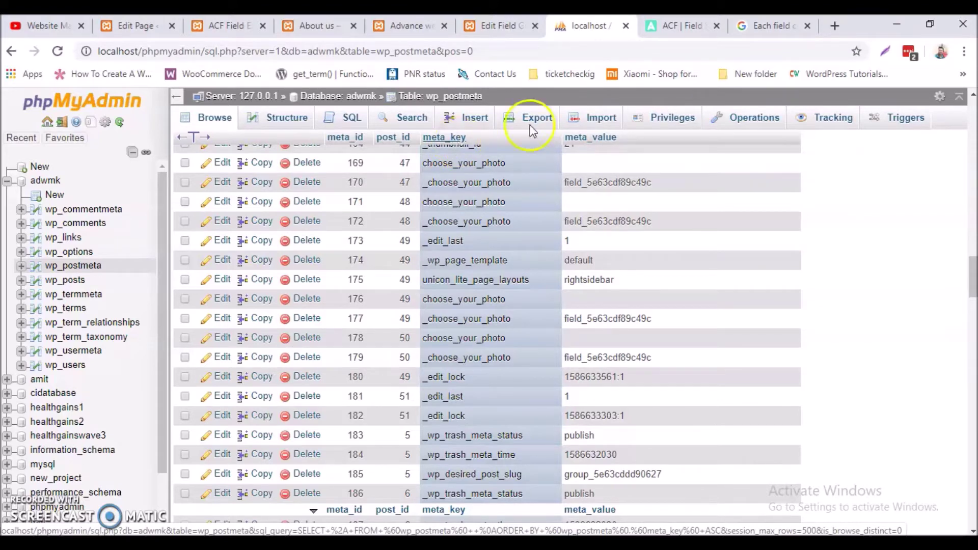
{"action": "scroll", "coordinate": [460, 148], "scroll_direction": "down", "scroll_amount": 1}
{"action": "scroll", "coordinate": [509, 382], "scroll_direction": "up", "scroll_amount": 4}
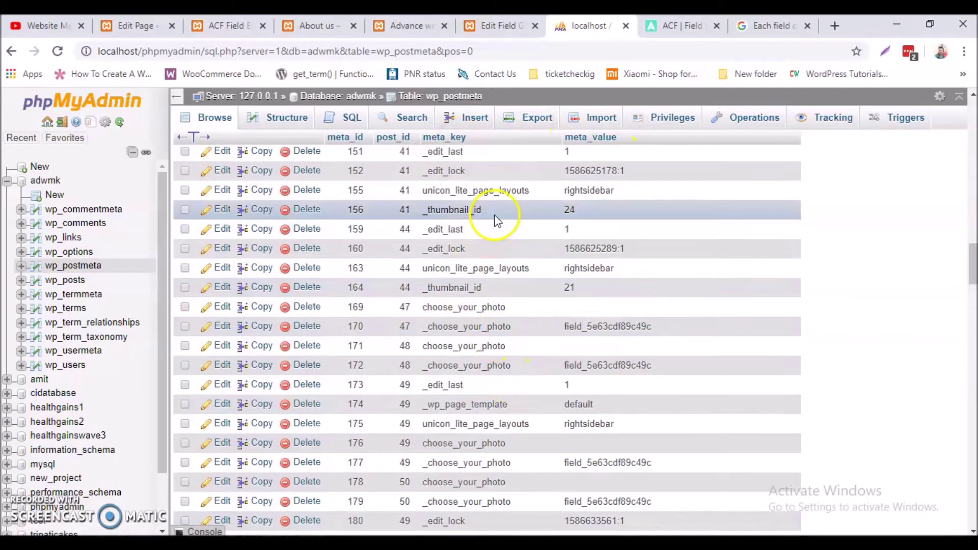
{"action": "scroll", "coordinate": [506, 399], "scroll_direction": "up", "scroll_amount": 5}
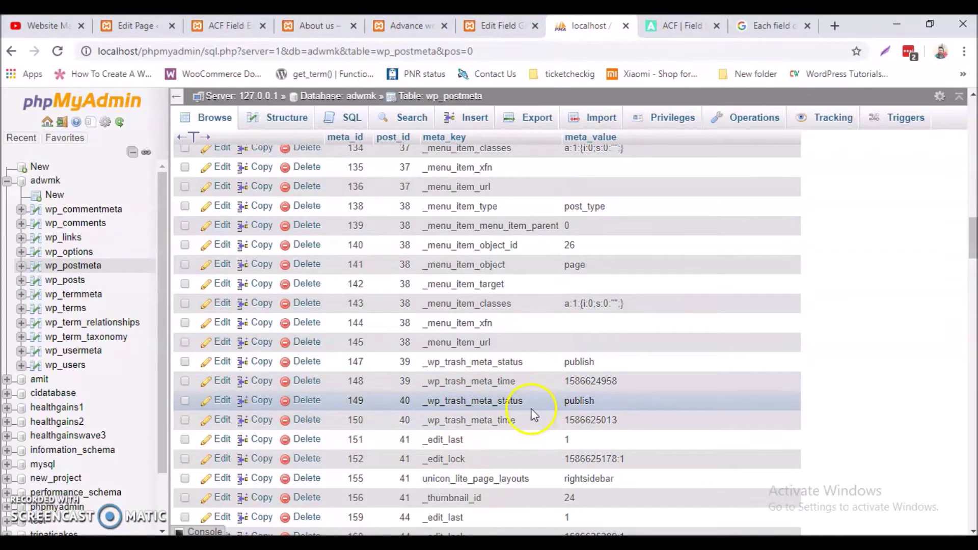
{"action": "scroll", "coordinate": [387, 408], "scroll_direction": "down", "scroll_amount": 4}
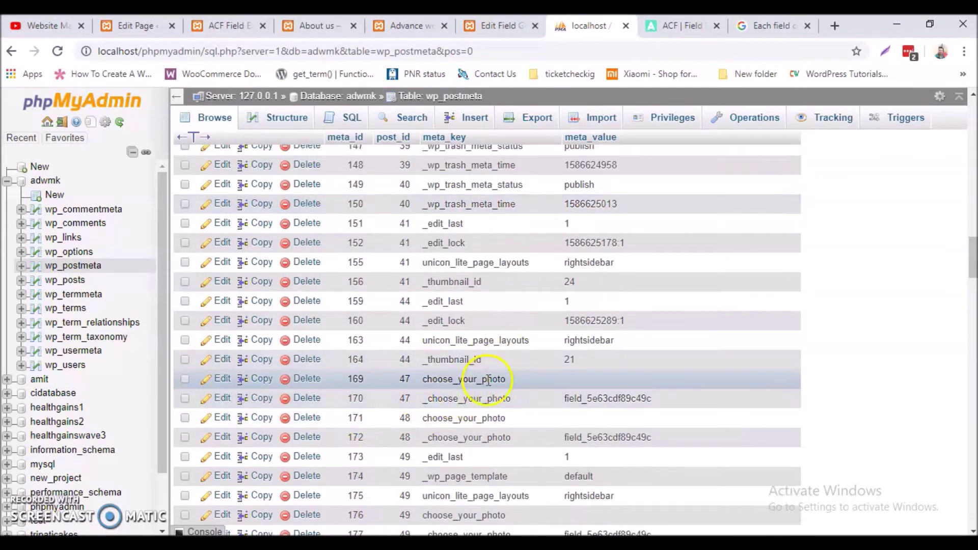
{"action": "scroll", "coordinate": [477, 436], "scroll_direction": "up", "scroll_amount": 8}
{"action": "scroll", "coordinate": [507, 378], "scroll_direction": "up", "scroll_amount": 1}
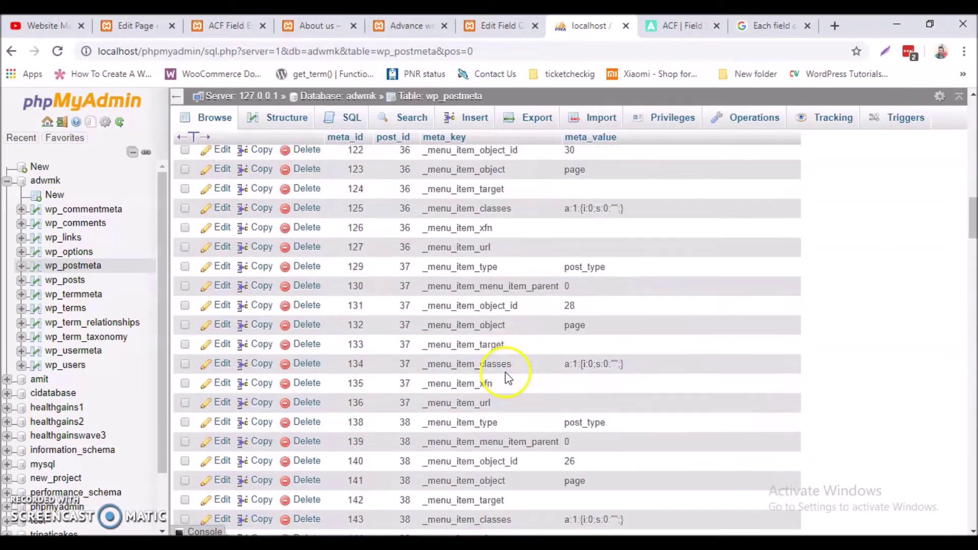
{"action": "scroll", "coordinate": [507, 378], "scroll_direction": "up", "scroll_amount": 5}
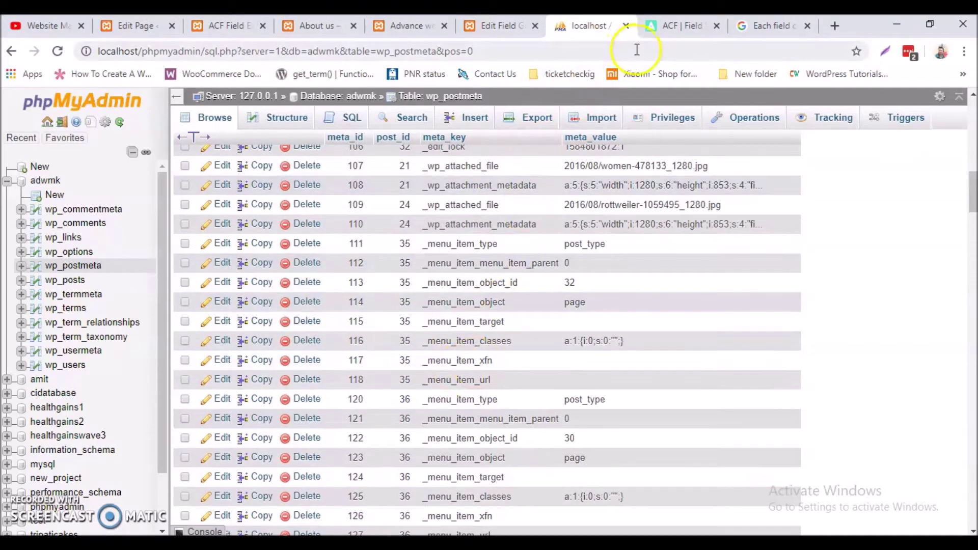
Step: Switch to the ACF field settings documentation and examine the my_acf_load_field example, including its required and wrapper settings and the resulting markup
{"action": "left_click", "coordinate": [659, 28]}
{"action": "scroll", "coordinate": [444, 262], "scroll_direction": "down", "scroll_amount": 10}
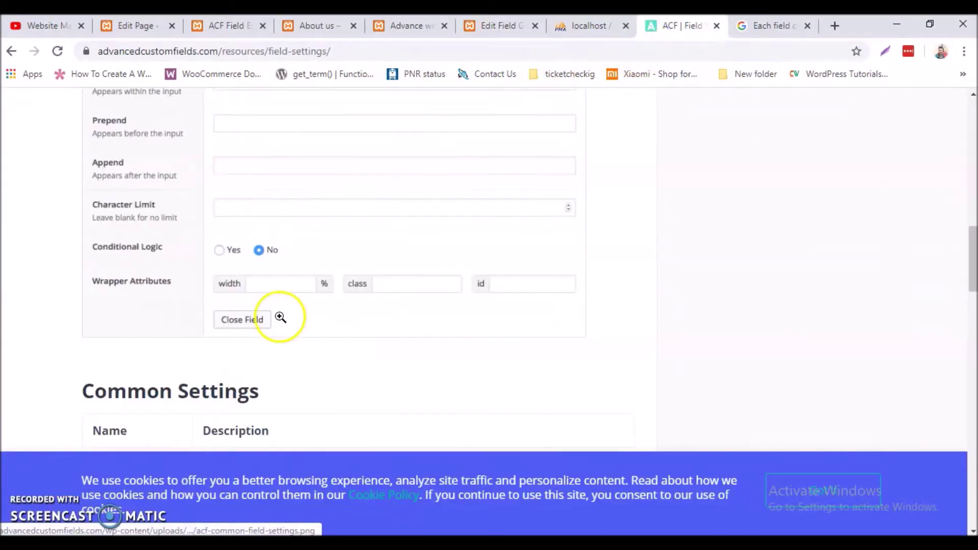
{"action": "scroll", "coordinate": [281, 318], "scroll_direction": "down", "scroll_amount": 15}
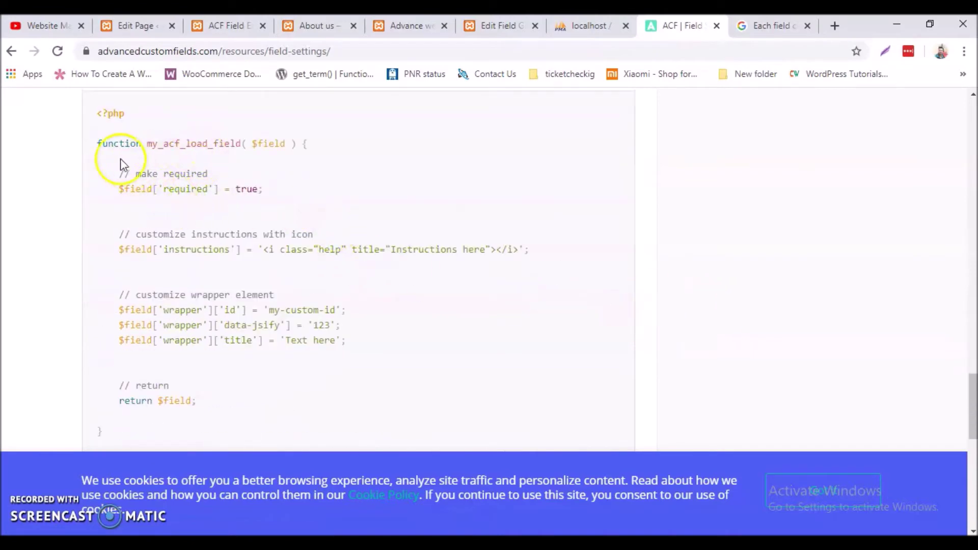
{"action": "left_click_drag", "start_coordinate": [119, 189], "coordinate": [212, 185]}
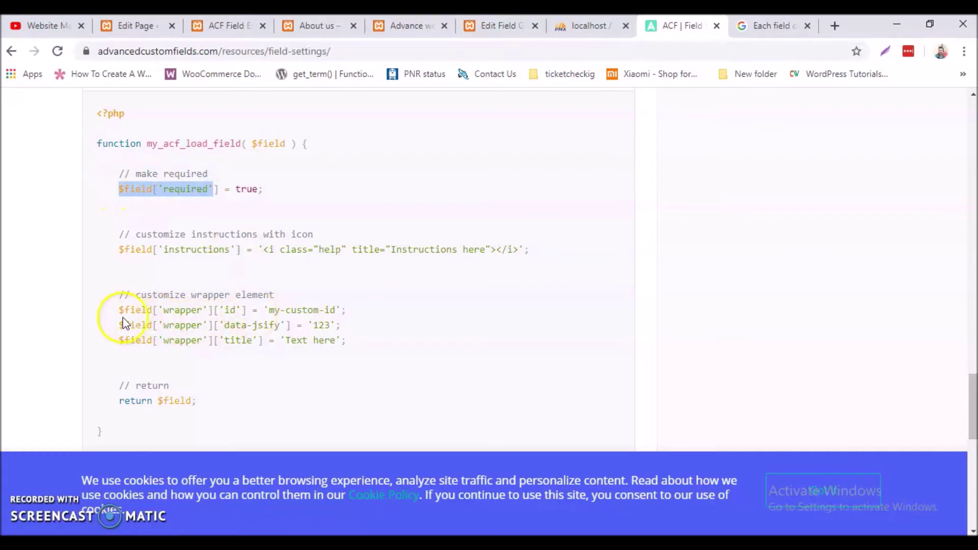
{"action": "left_click_drag", "start_coordinate": [118, 309], "coordinate": [182, 310]}
{"action": "left_click_drag", "start_coordinate": [128, 325], "coordinate": [214, 312]}
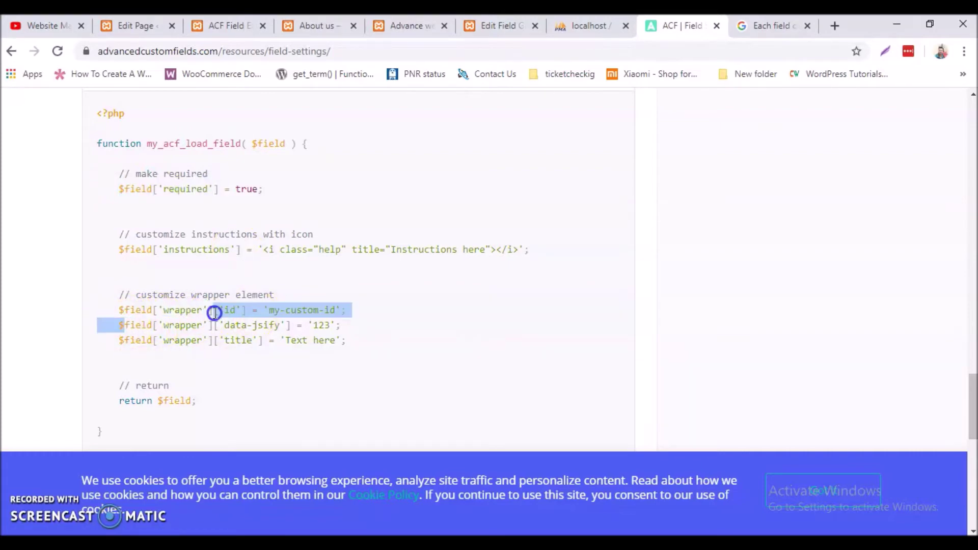
{"action": "scroll", "coordinate": [240, 372], "scroll_direction": "down", "scroll_amount": 5}
{"action": "scroll", "coordinate": [265, 389], "scroll_direction": "up", "scroll_amount": 8}
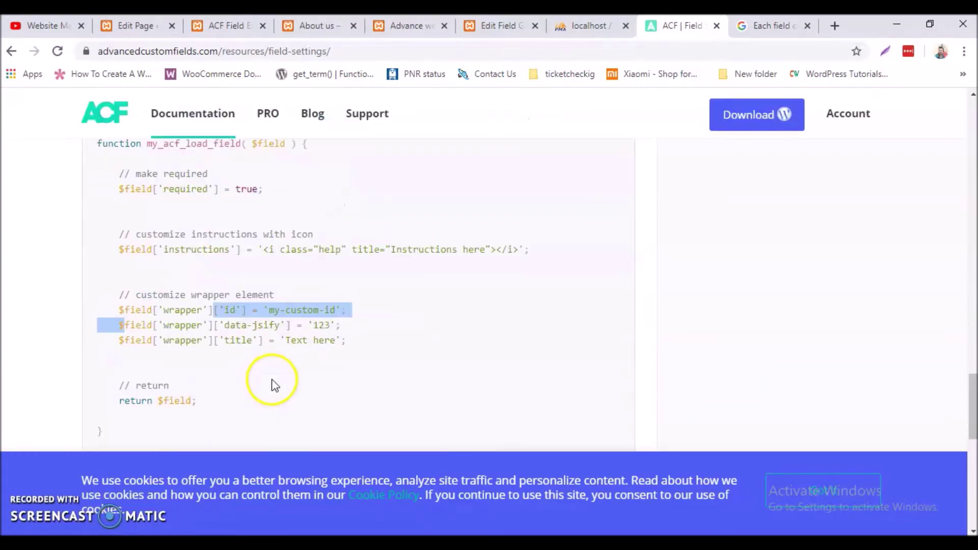
{"action": "scroll", "coordinate": [280, 382], "scroll_direction": "down", "scroll_amount": 7}
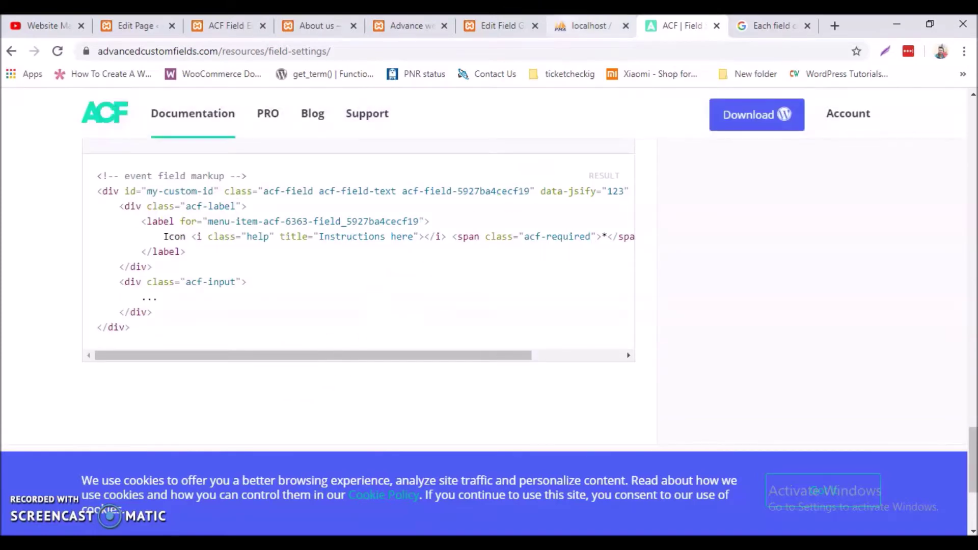
Step: Revisit the earlier wp_postmeta rows in phpMyAdmin and read the Required, Conditional Logic and Wrapper Attributes descriptions in the ACF documentation
{"action": "left_click", "coordinate": [568, 22]}
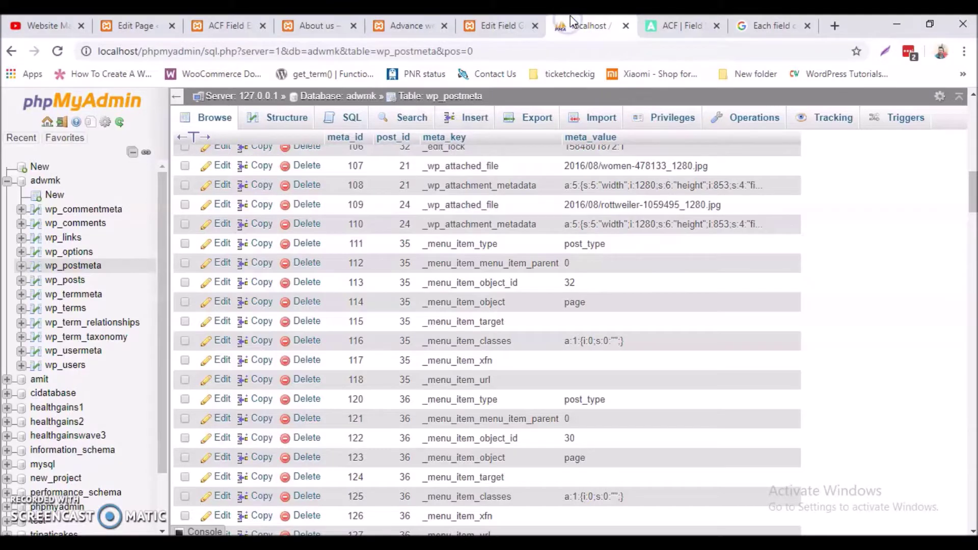
{"action": "scroll", "coordinate": [578, 228], "scroll_direction": "up", "scroll_amount": 4}
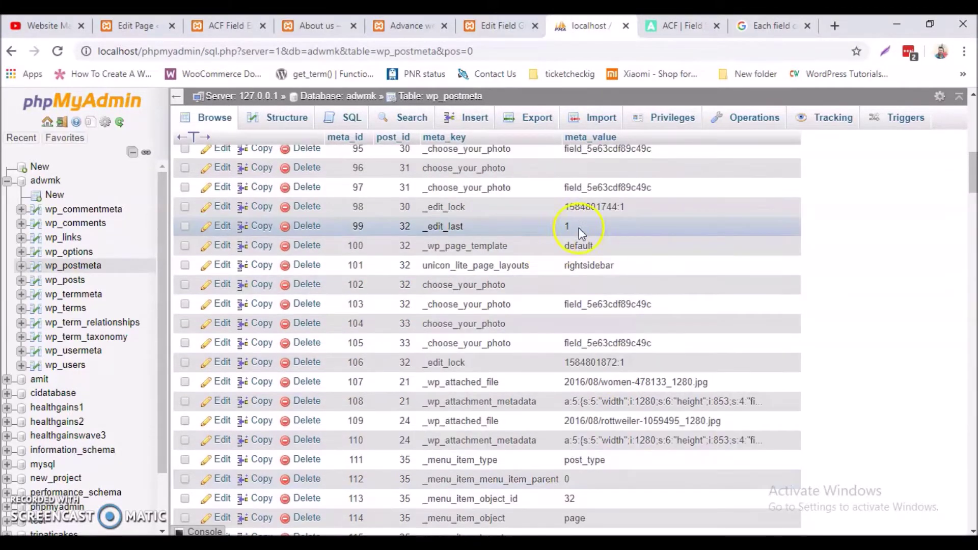
{"action": "scroll", "coordinate": [600, 288], "scroll_direction": "up", "scroll_amount": 4}
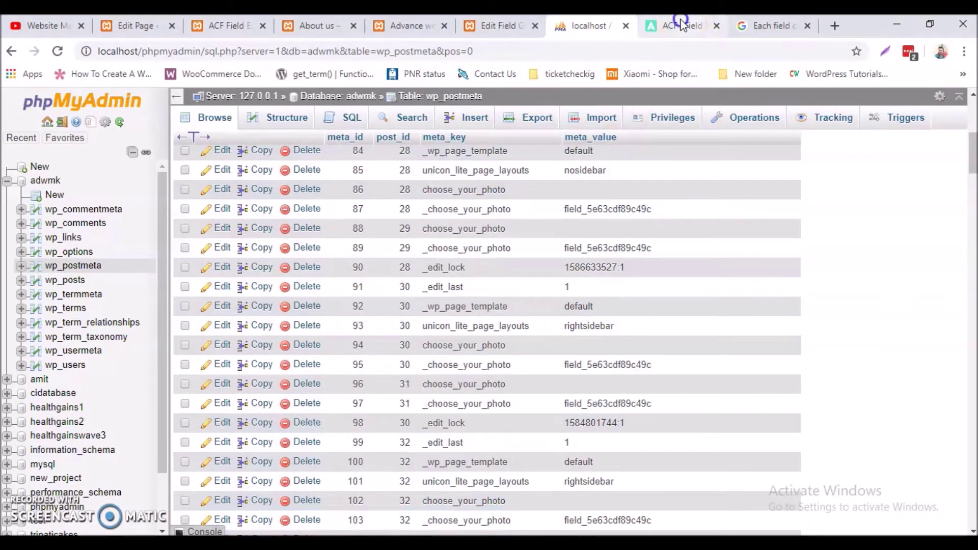
{"action": "left_click", "coordinate": [681, 23]}
{"action": "scroll", "coordinate": [561, 352], "scroll_direction": "up", "scroll_amount": 3}
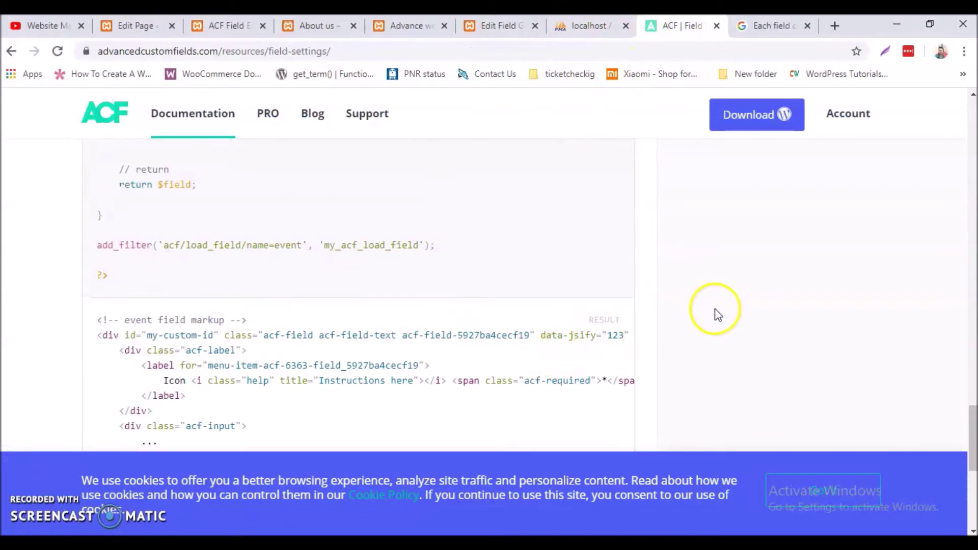
{"action": "scroll", "coordinate": [681, 290], "scroll_direction": "up", "scroll_amount": 10}
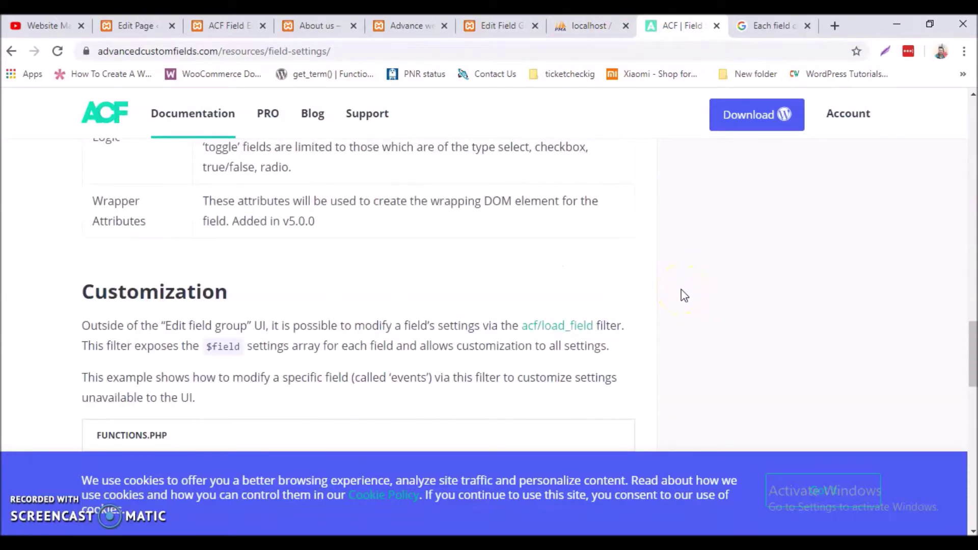
{"action": "scroll", "coordinate": [552, 286], "scroll_direction": "up", "scroll_amount": 3}
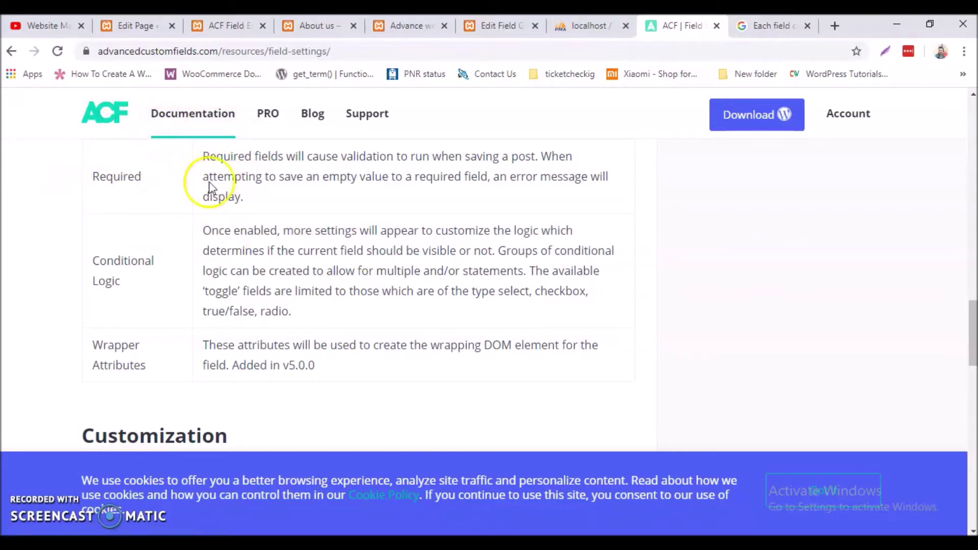
Step: Compare the ACF field settings documentation with the wp_postmeta table, the ACF Field Example page, and its user description field
{"action": "left_click", "coordinate": [560, 28]}
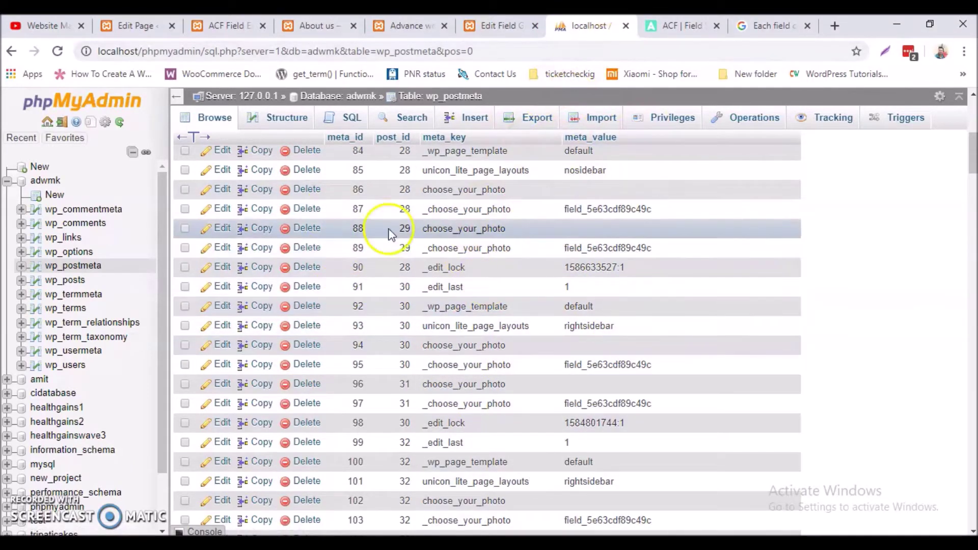
{"action": "left_click", "coordinate": [666, 32]}
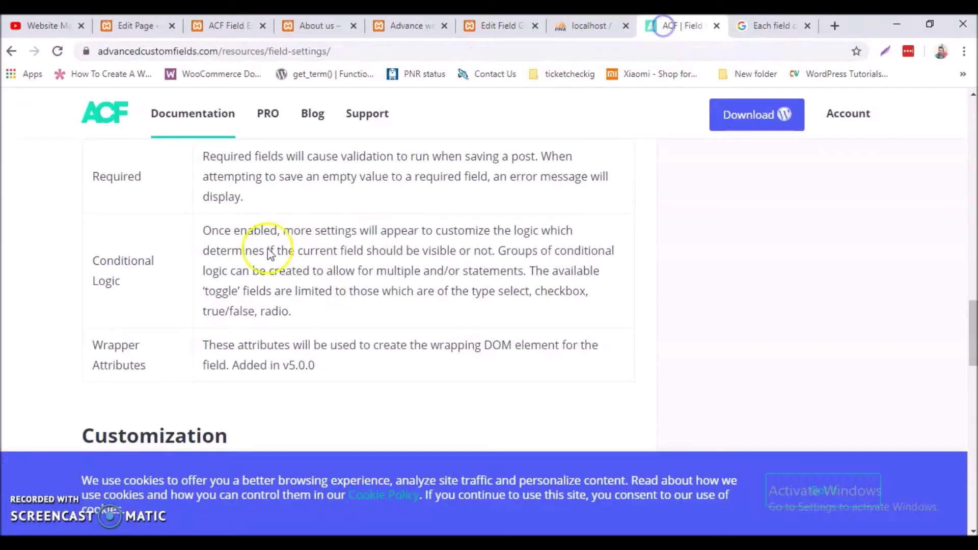
{"action": "left_click", "coordinate": [574, 32]}
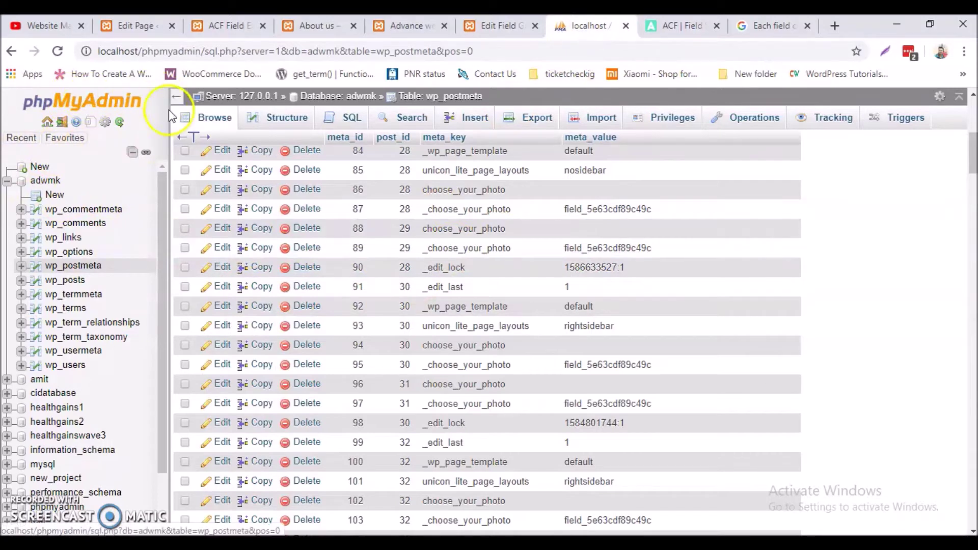
{"action": "left_click", "coordinate": [668, 25]}
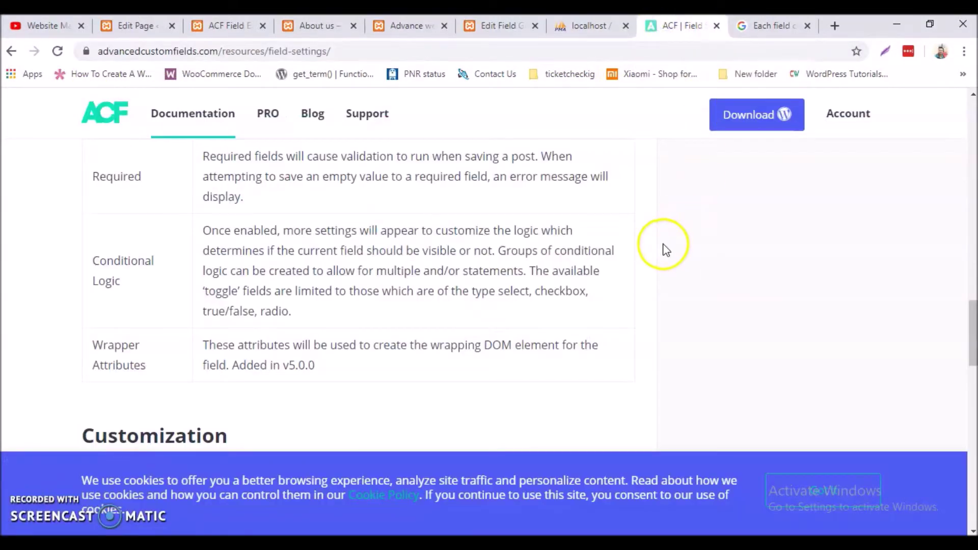
{"action": "left_click", "coordinate": [239, 26]}
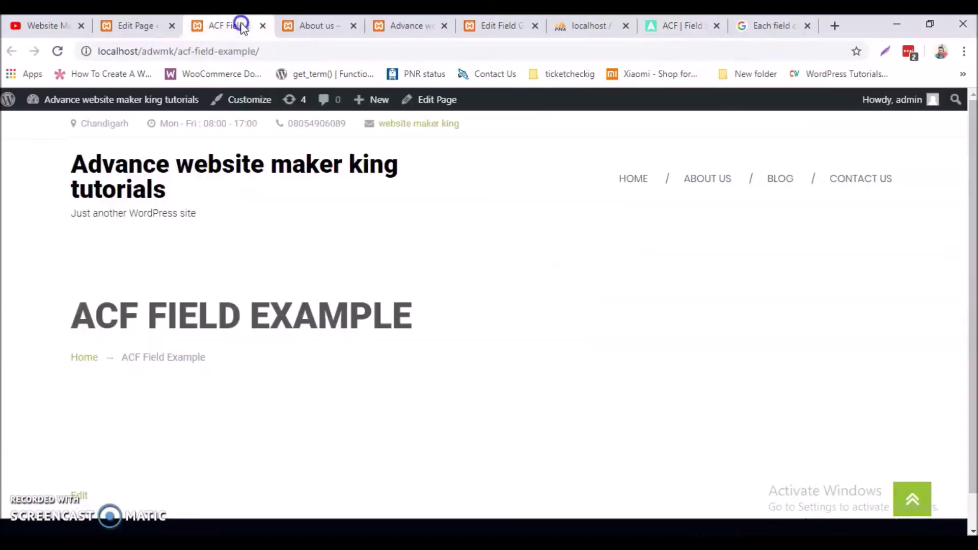
{"action": "left_click", "coordinate": [129, 31]}
{"action": "scroll", "coordinate": [319, 345], "scroll_direction": "down", "scroll_amount": 10}
{"action": "scroll", "coordinate": [280, 375], "scroll_direction": "up", "scroll_amount": 2}
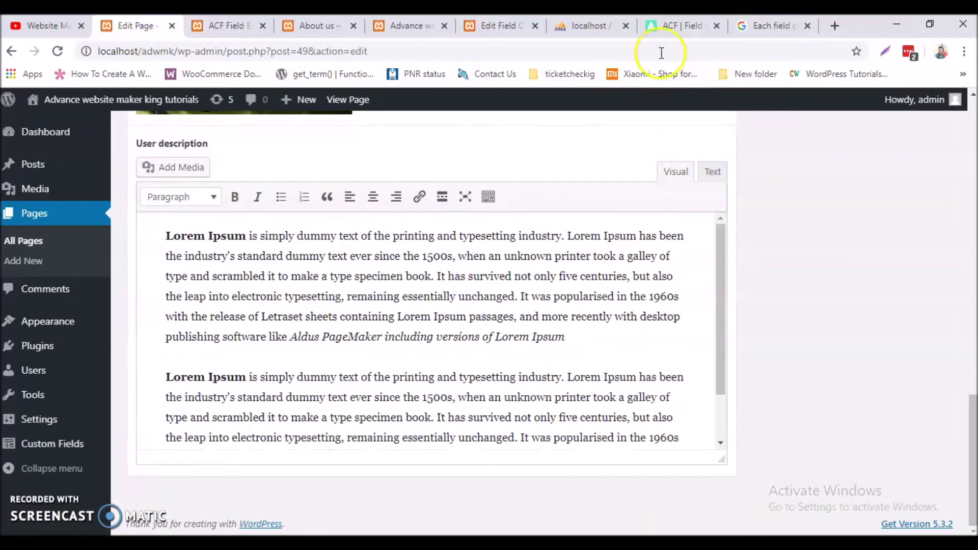
Step: Close the phpMyAdmin page showing wp_postmeta and return to Common Settings in the ACF documentation
{"action": "left_click", "coordinate": [586, 26]}
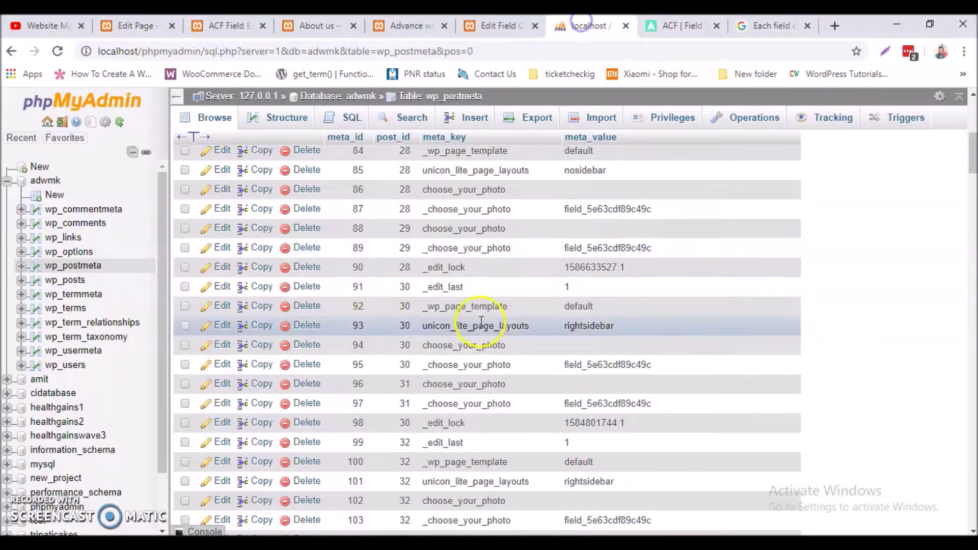
{"action": "left_click", "coordinate": [624, 26]}
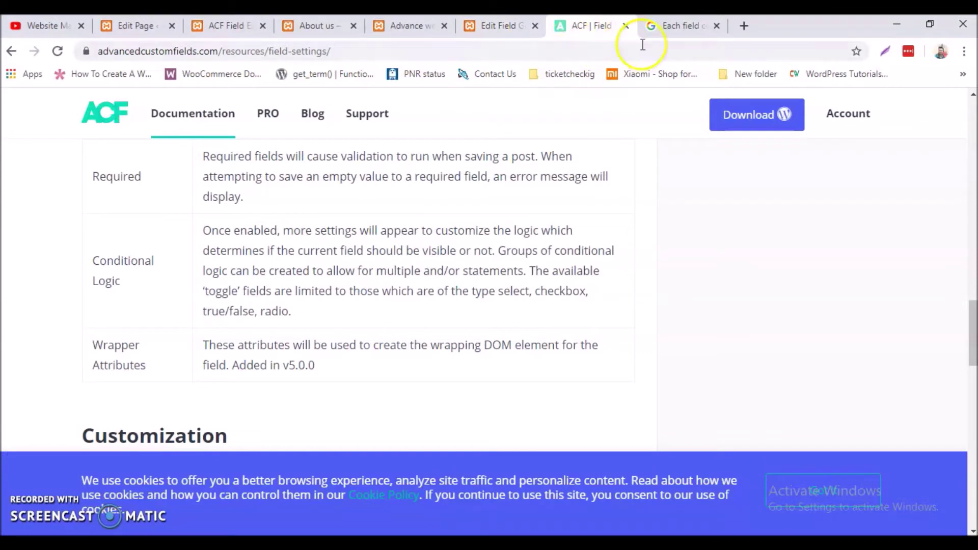
{"action": "scroll", "coordinate": [342, 143], "scroll_direction": "up", "scroll_amount": 5}
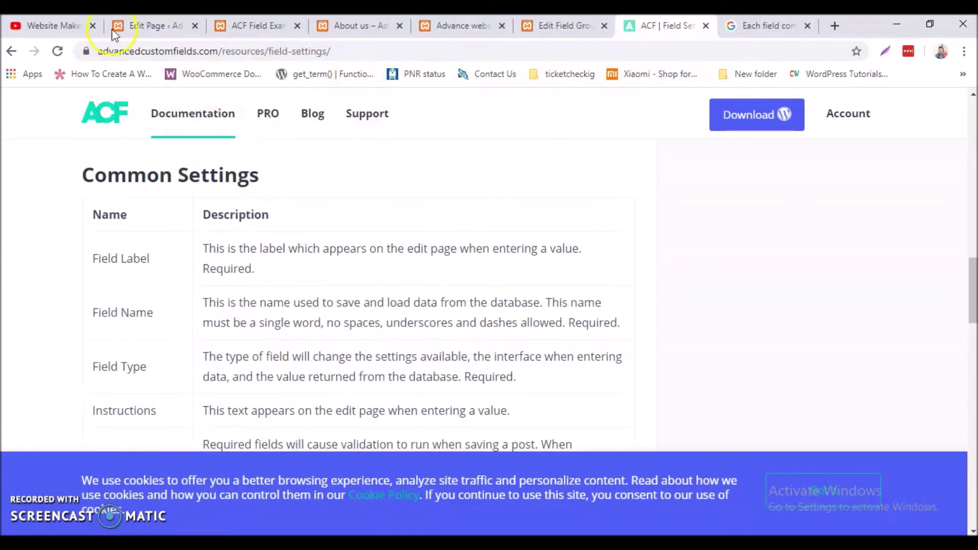
Step: Review the custom fields in the ACF Field Example page's editor and examine the published page's content area
{"action": "left_click", "coordinate": [148, 26]}
{"action": "scroll", "coordinate": [275, 188], "scroll_direction": "up", "scroll_amount": 6}
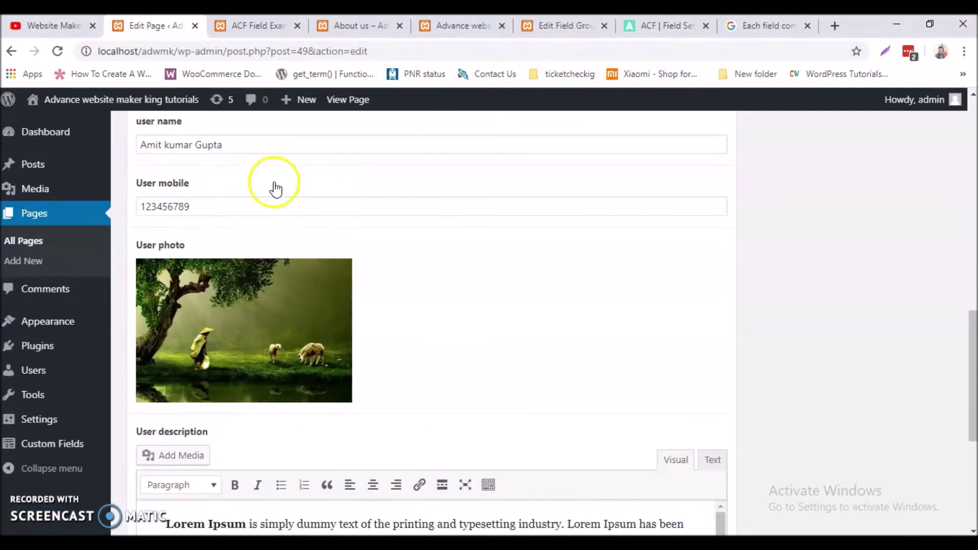
{"action": "left_click", "coordinate": [243, 25]}
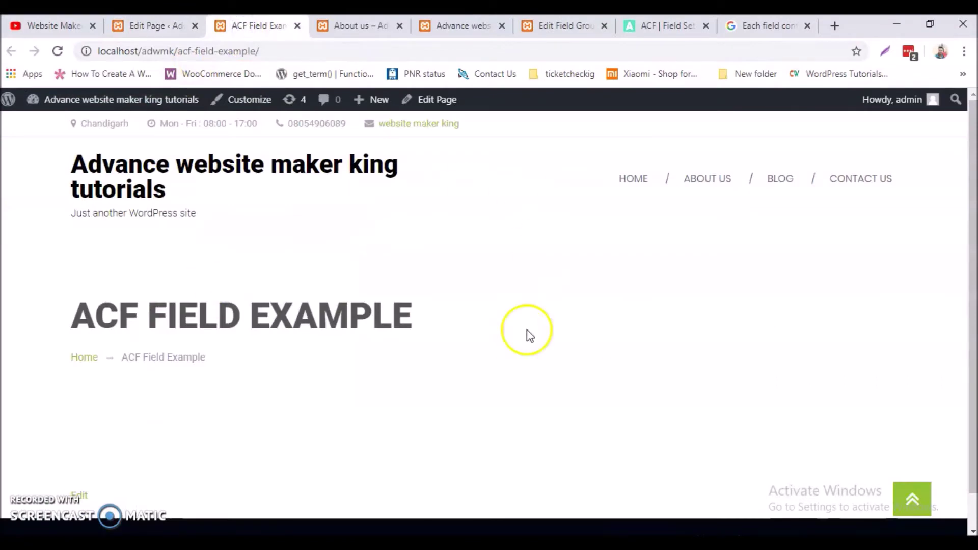
{"action": "scroll", "coordinate": [407, 450], "scroll_direction": "down", "scroll_amount": 2}
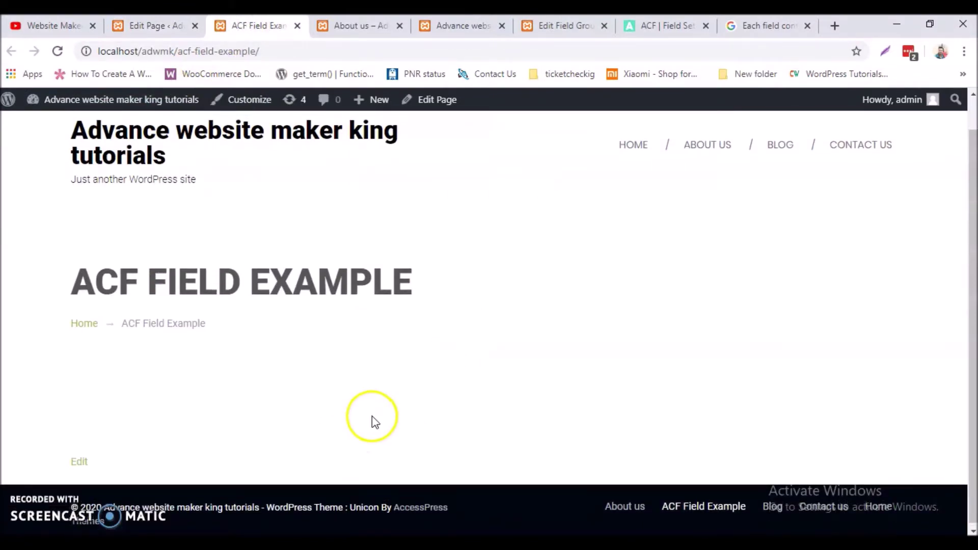
{"action": "scroll", "coordinate": [377, 448], "scroll_direction": "up", "scroll_amount": 2}
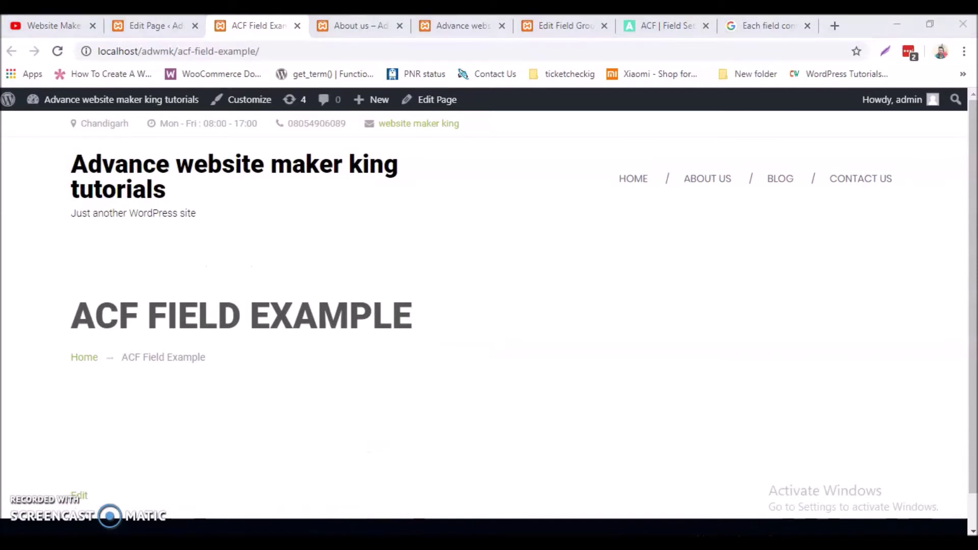
Step: Clear the open windows and open the xampp folder on Local Disk (C:) in File Explorer
{"action": "left_click", "coordinate": [453, 532]}
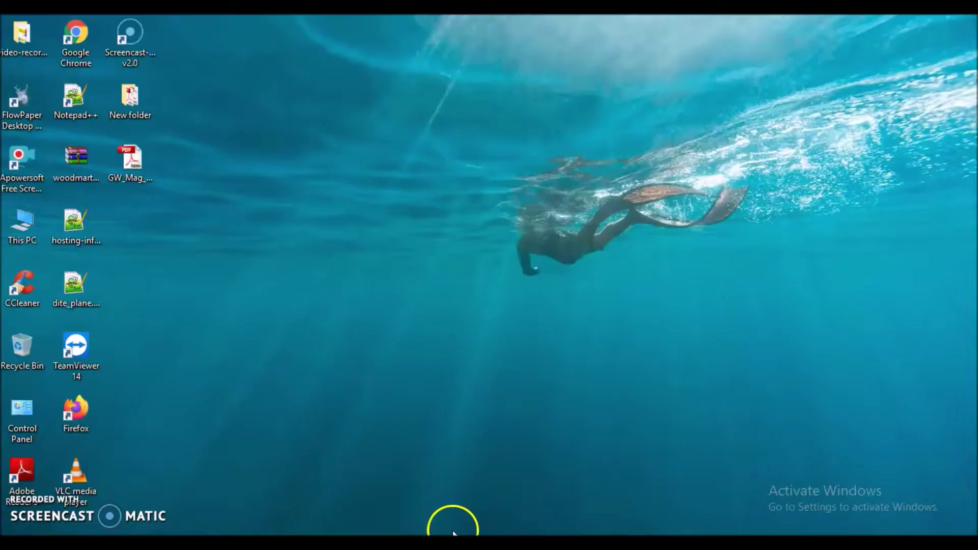
{"action": "left_click", "coordinate": [478, 534]}
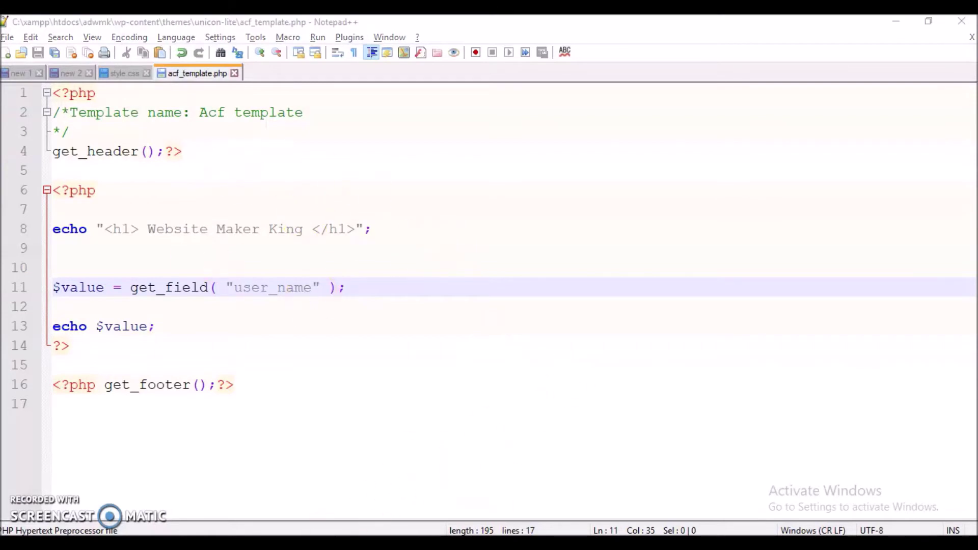
{"action": "left_click", "coordinate": [897, 23]}
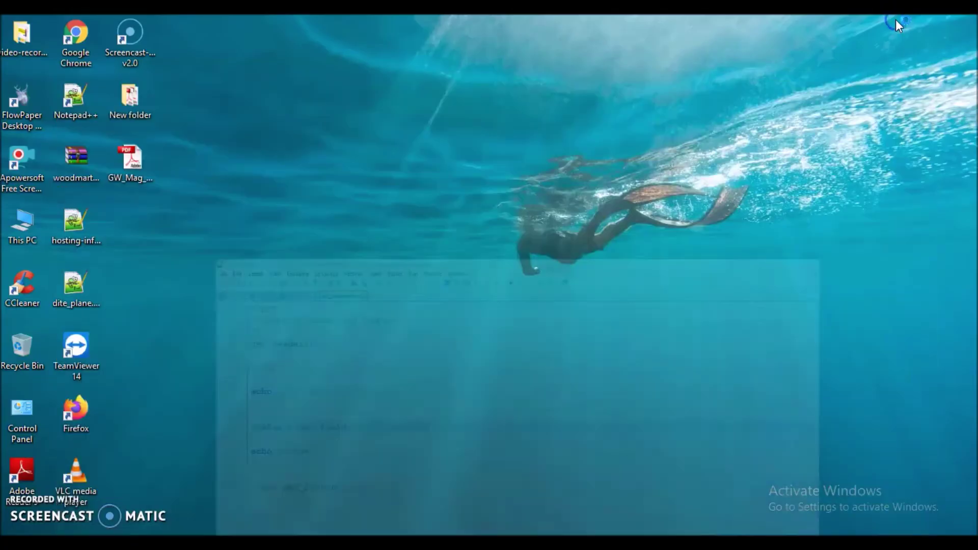
{"action": "key", "text": "super+e"}
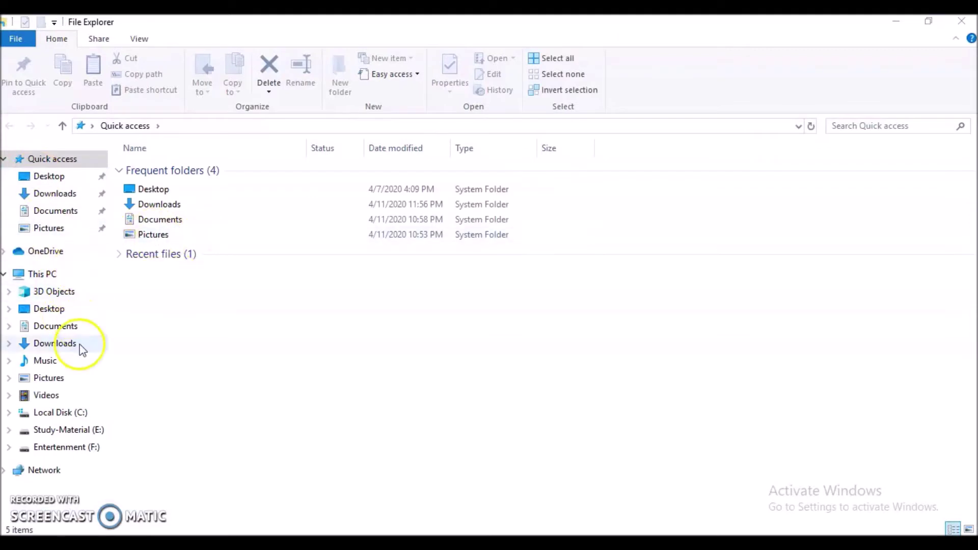
{"action": "left_click", "coordinate": [56, 415]}
{"action": "double_click", "coordinate": [153, 350]}
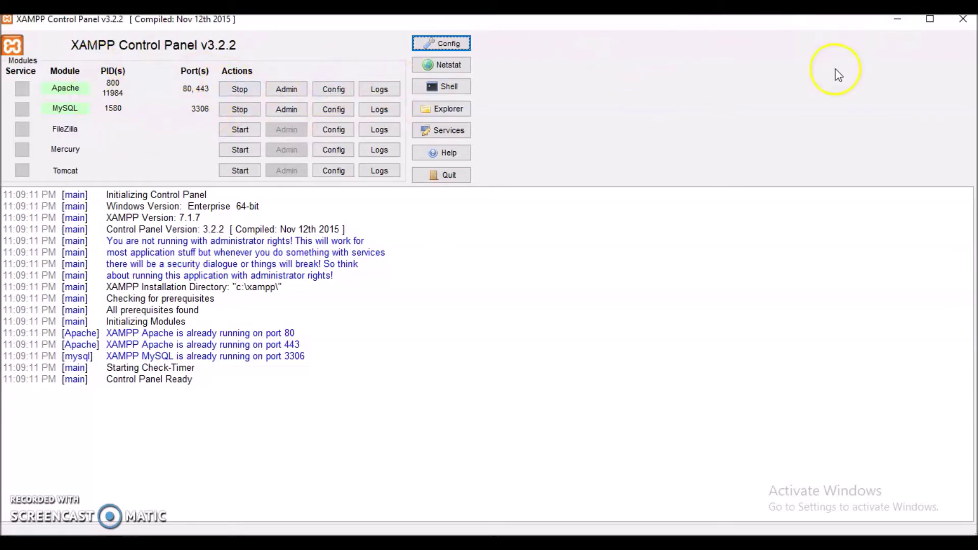
{"action": "left_click", "coordinate": [896, 20]}
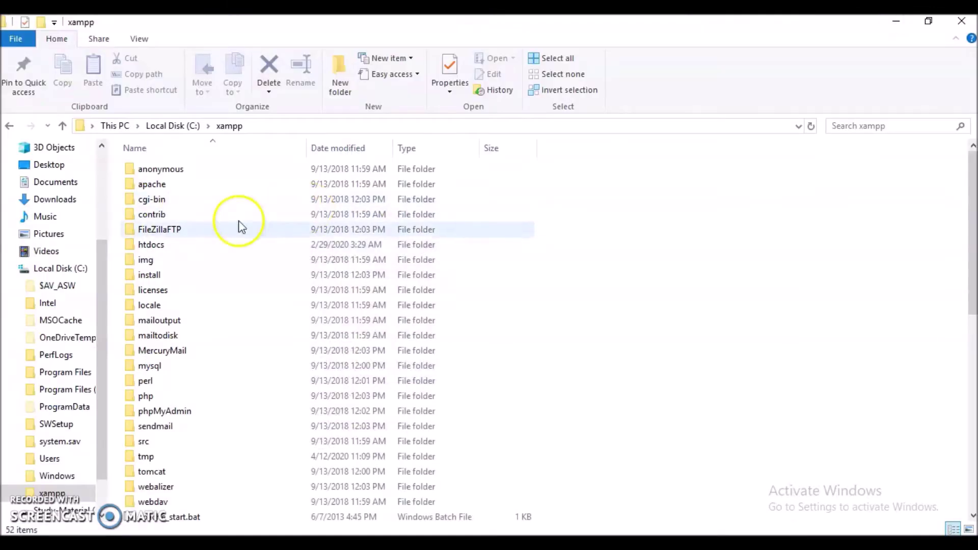
Step: Open the unicon-lite theme folder at htdocs\adwmk\wp-content\themes inside xampp
{"action": "scroll", "coordinate": [246, 297], "scroll_direction": "down", "scroll_amount": 2}
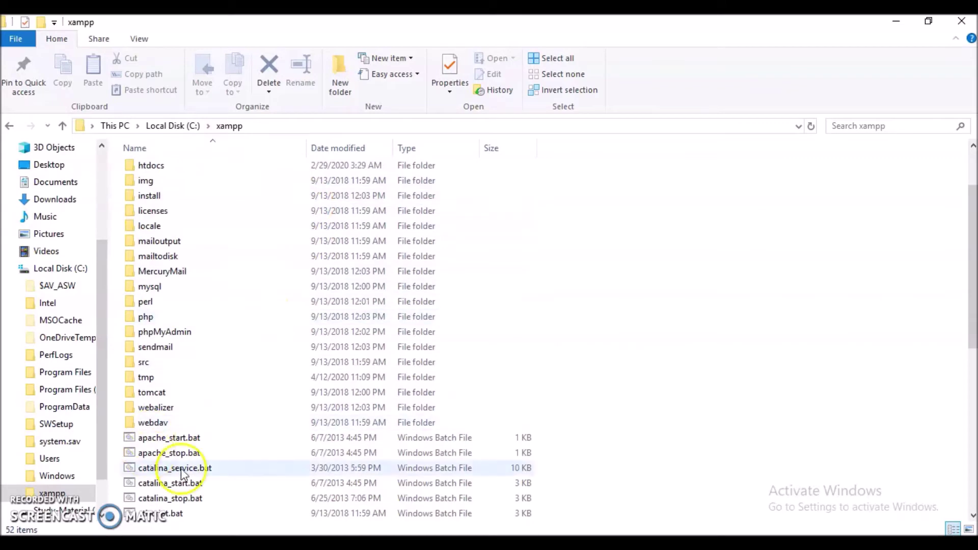
{"action": "scroll", "coordinate": [245, 226], "scroll_direction": "up", "scroll_amount": 2}
{"action": "double_click", "coordinate": [175, 252]}
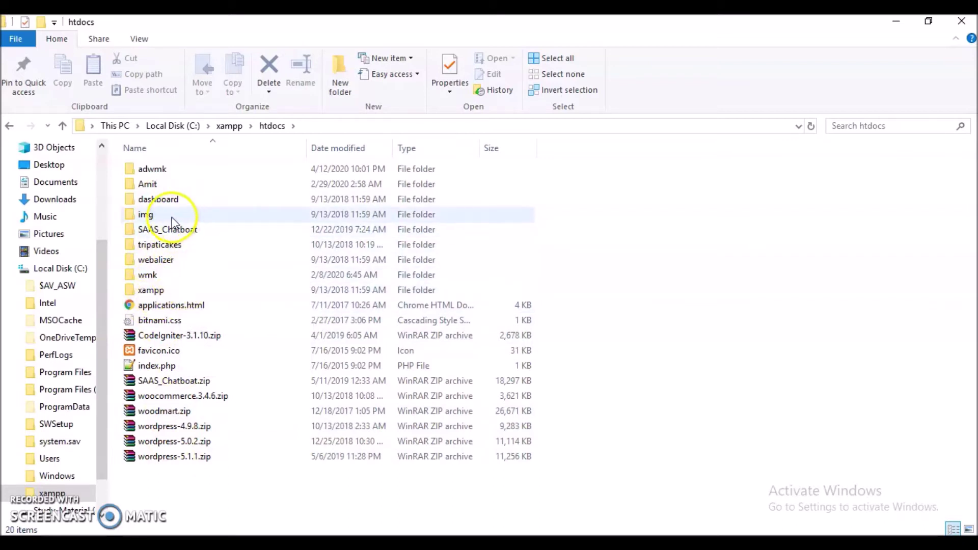
{"action": "double_click", "coordinate": [161, 175]}
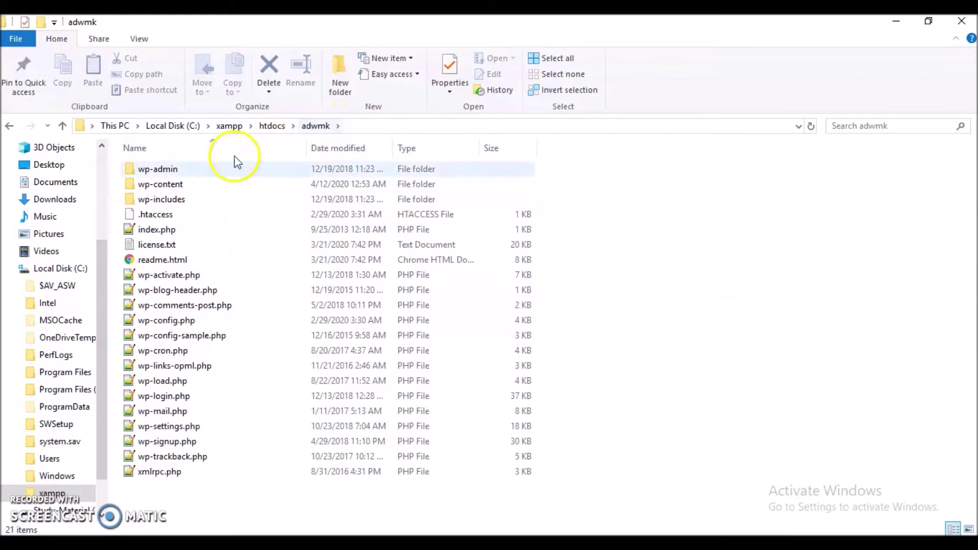
{"action": "double_click", "coordinate": [166, 184]}
{"action": "left_click", "coordinate": [172, 187]}
{"action": "double_click", "coordinate": [172, 186]}
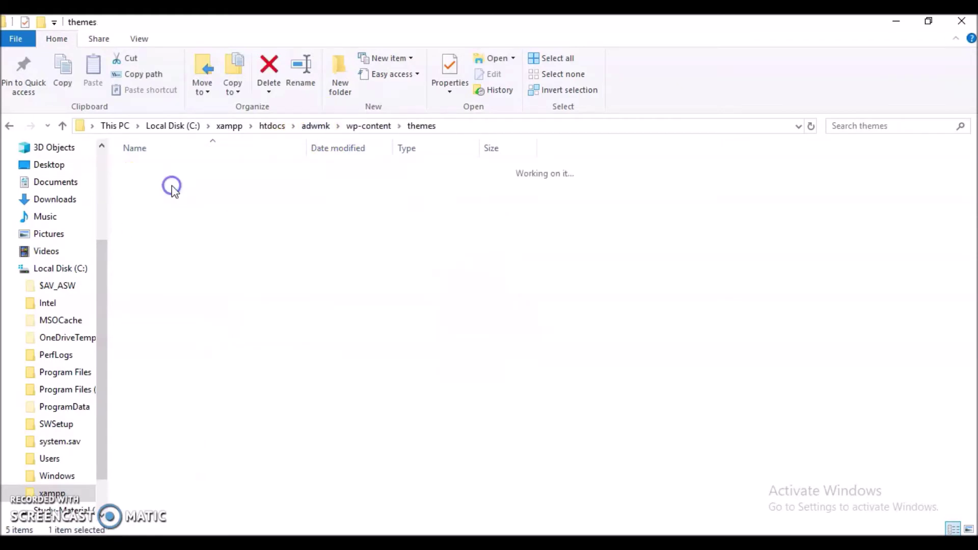
{"action": "double_click", "coordinate": [172, 213]}
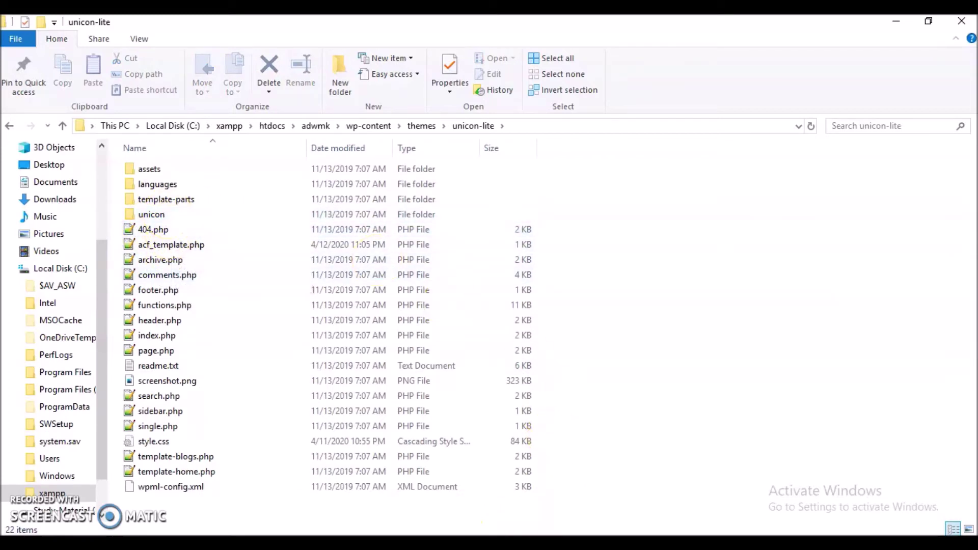
Step: View acf_template.php in Notepad++, bring up the ACF Field Example page in the other browser window, and return to the template code
{"action": "left_click", "coordinate": [360, 389]}
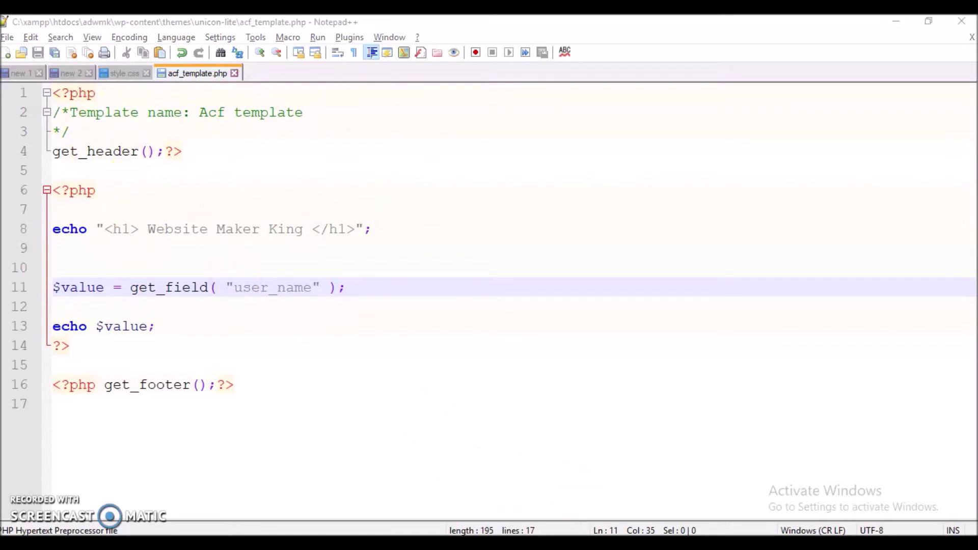
{"action": "left_click", "coordinate": [586, 530]}
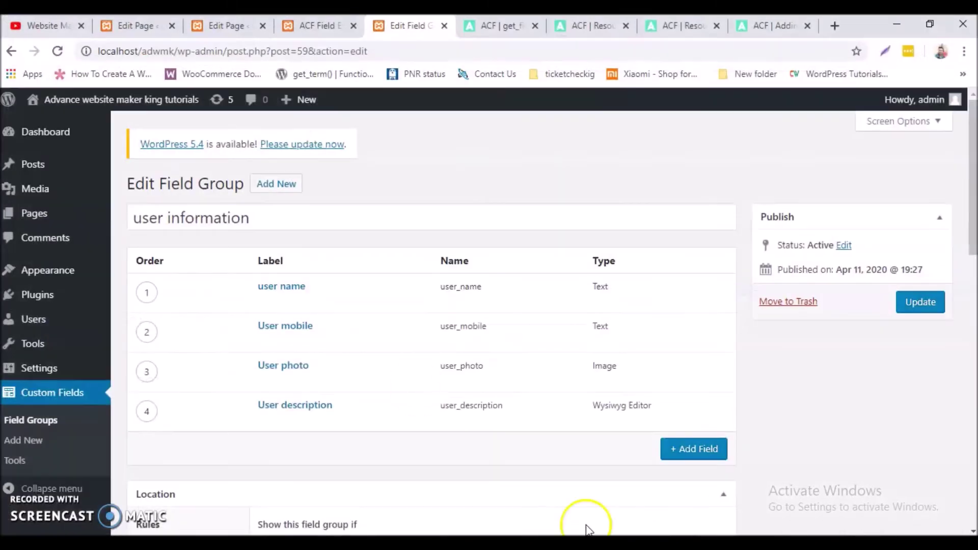
{"action": "left_click", "coordinate": [324, 23]}
{"action": "left_click", "coordinate": [454, 529]}
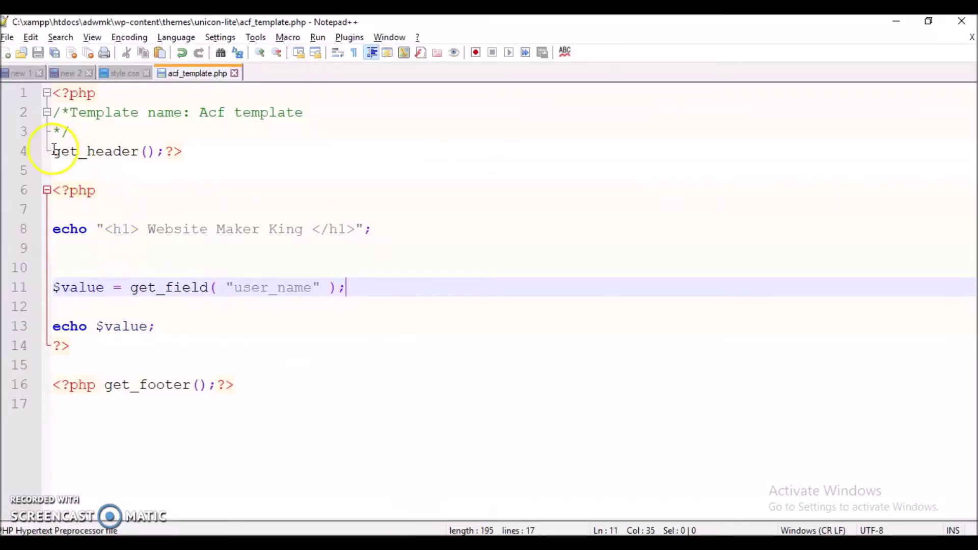
Step: Comment out the get_header() call in acf_template.php with //, save the file, and reload the ACF Field Example page
{"action": "left_click", "coordinate": [54, 150]}
{"action": "type", "text": "//"}
{"action": "key", "text": "ctrl+s"}
{"action": "key", "text": "alt+Tab"}
{"action": "left_click", "coordinate": [57, 52]}
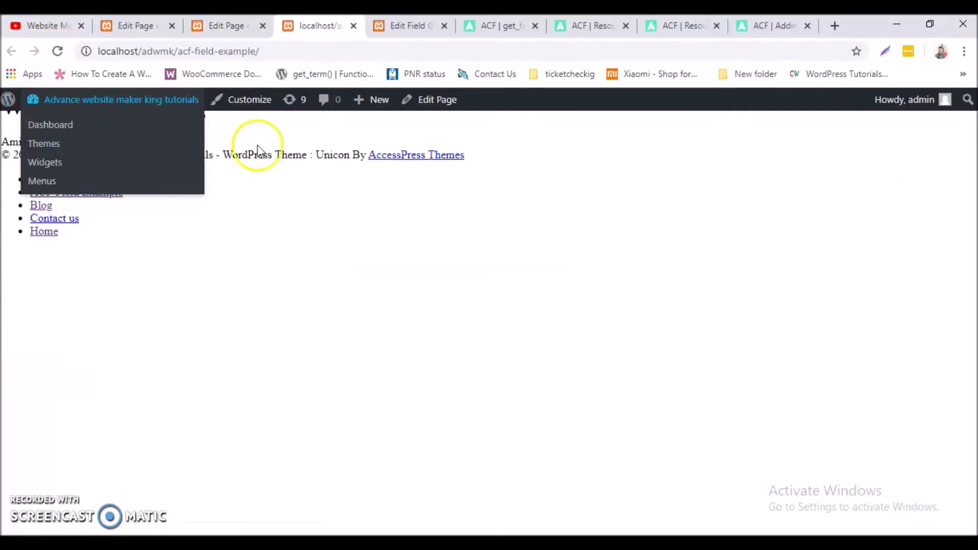
Step: Remove the // before get_header() in acf_template.php, save the file, and view the ACF Field Example page again
{"action": "key", "text": "alt+Tab"}
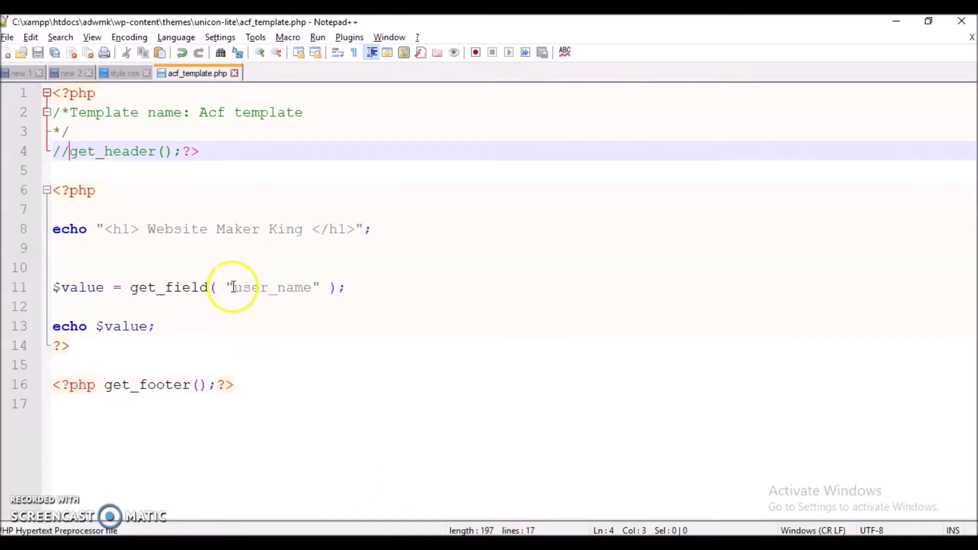
{"action": "key", "text": "BackSpace"}
{"action": "key", "text": "ctrl+s"}
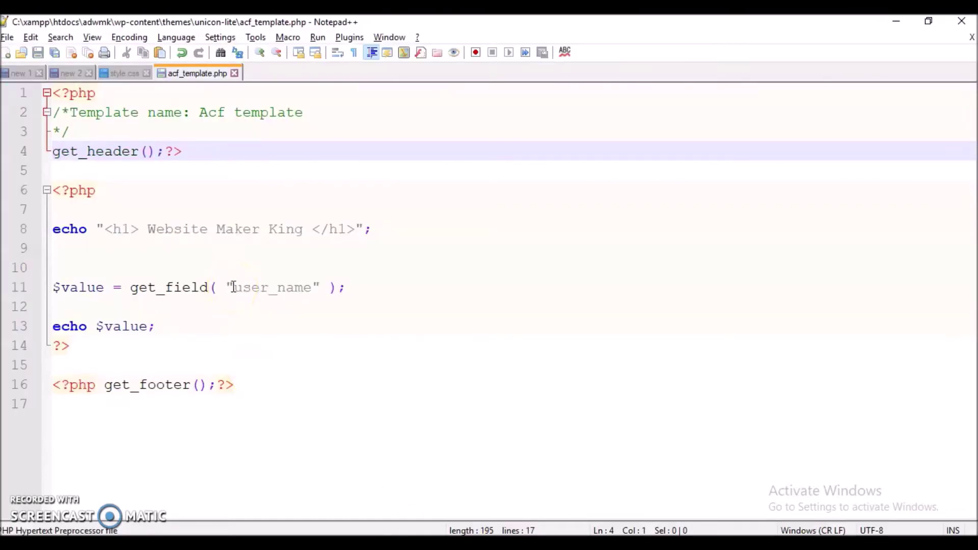
{"action": "key", "text": "alt+Tab"}
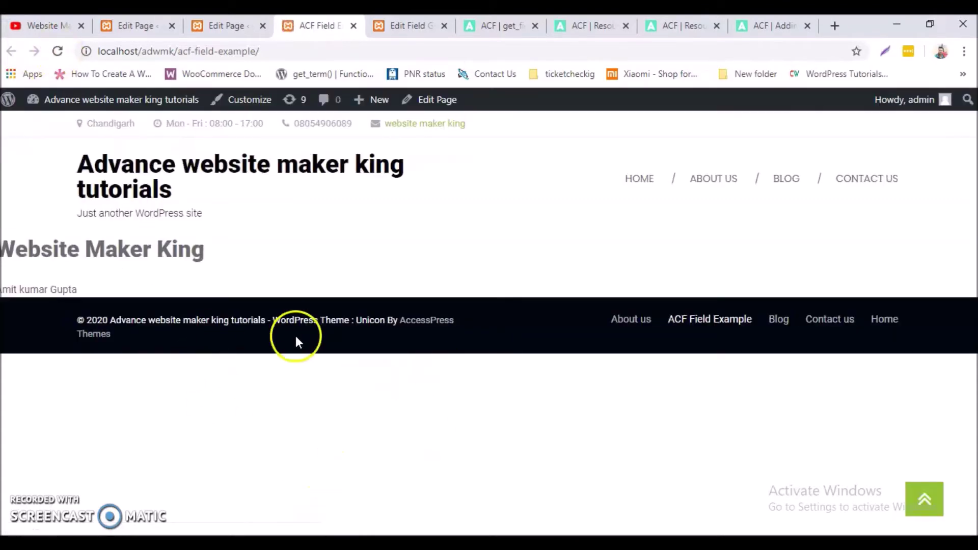
Step: Compare the template code with the ACF Field Example page and examine that page's settings in the WordPress editor
{"action": "key", "text": "alt+Tab"}
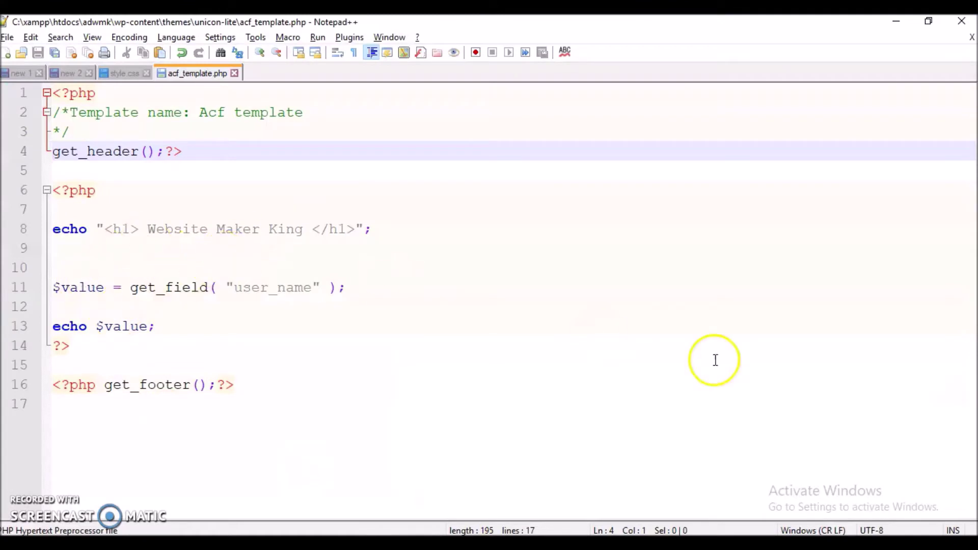
{"action": "left_click", "coordinate": [611, 478]}
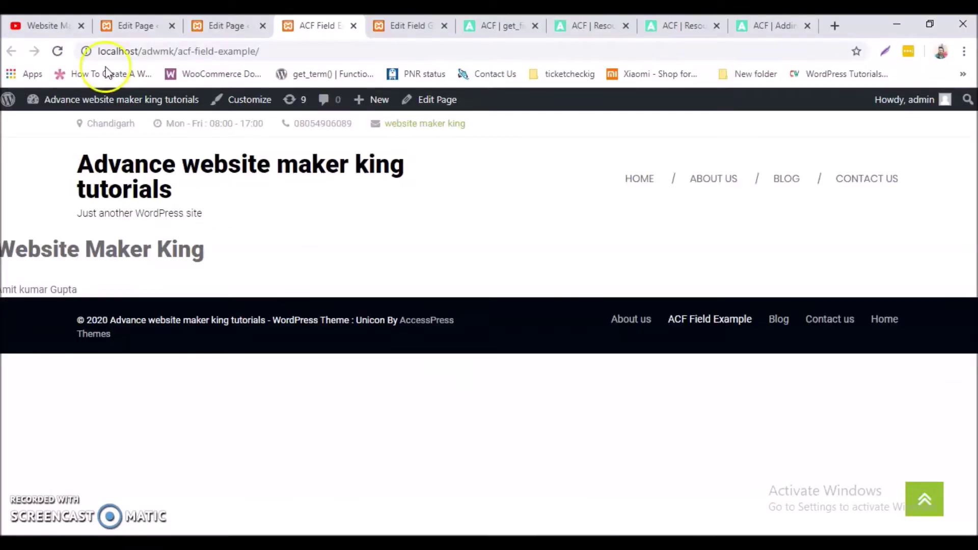
{"action": "left_click", "coordinate": [139, 26]}
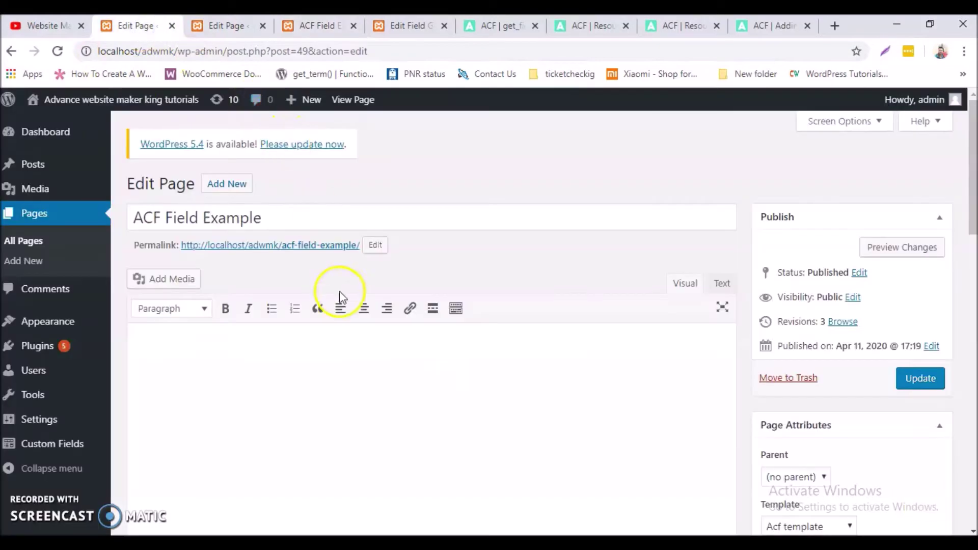
{"action": "scroll", "coordinate": [362, 247], "scroll_direction": "down", "scroll_amount": 5}
{"action": "scroll", "coordinate": [643, 331], "scroll_direction": "up", "scroll_amount": 4}
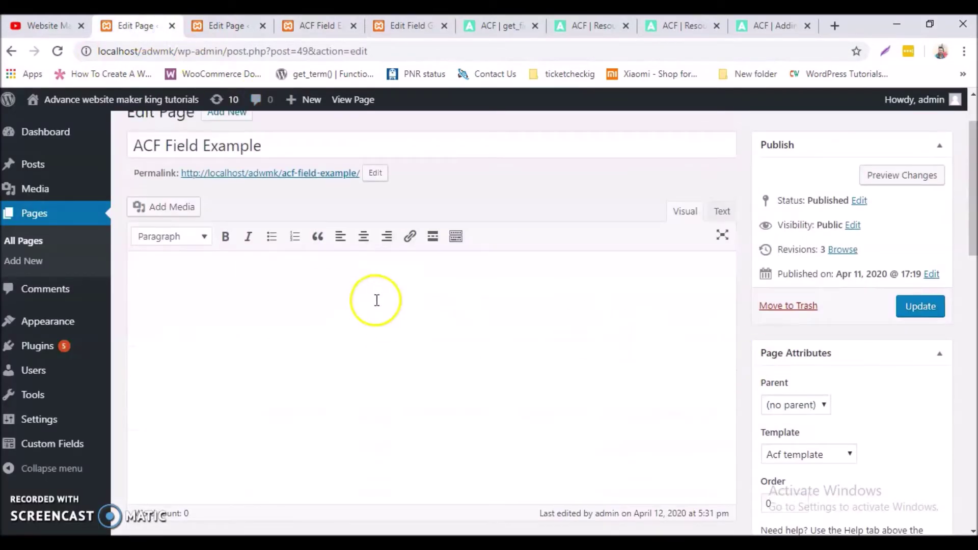
Step: Switch the ACF Field Example page's template to Default Template and update the page
{"action": "scroll", "coordinate": [810, 336], "scroll_direction": "down", "scroll_amount": 3}
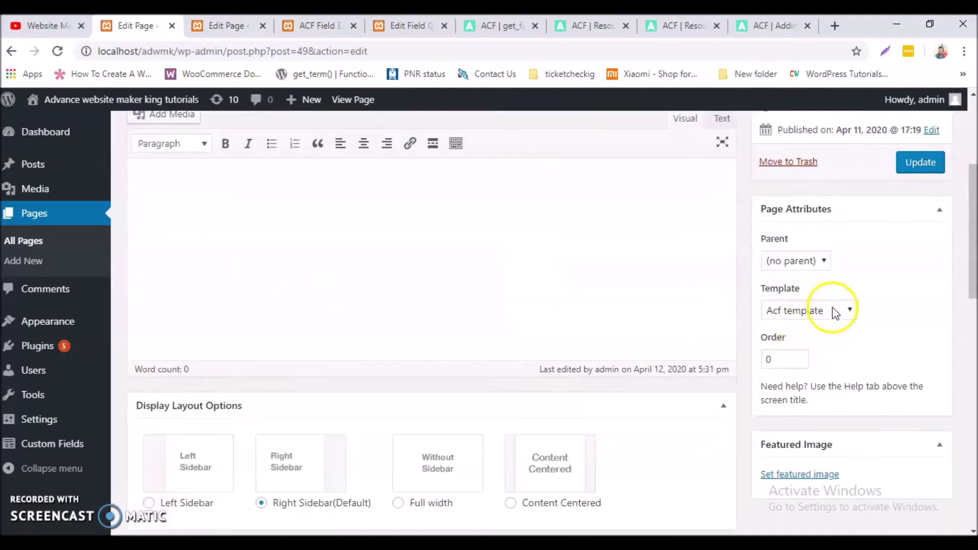
{"action": "left_click", "coordinate": [833, 312]}
{"action": "left_click", "coordinate": [810, 328]}
{"action": "scroll", "coordinate": [929, 303], "scroll_direction": "up", "scroll_amount": 4}
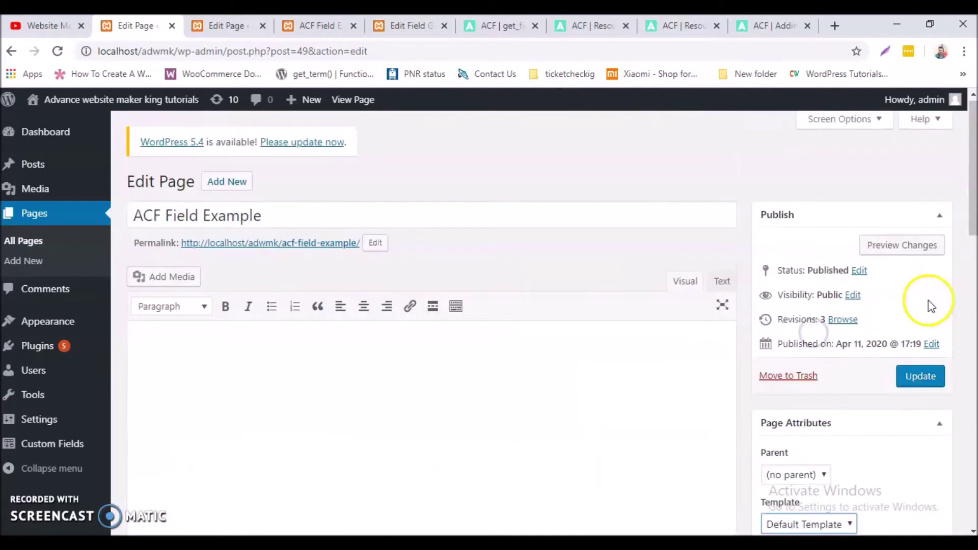
{"action": "left_click", "coordinate": [920, 379]}
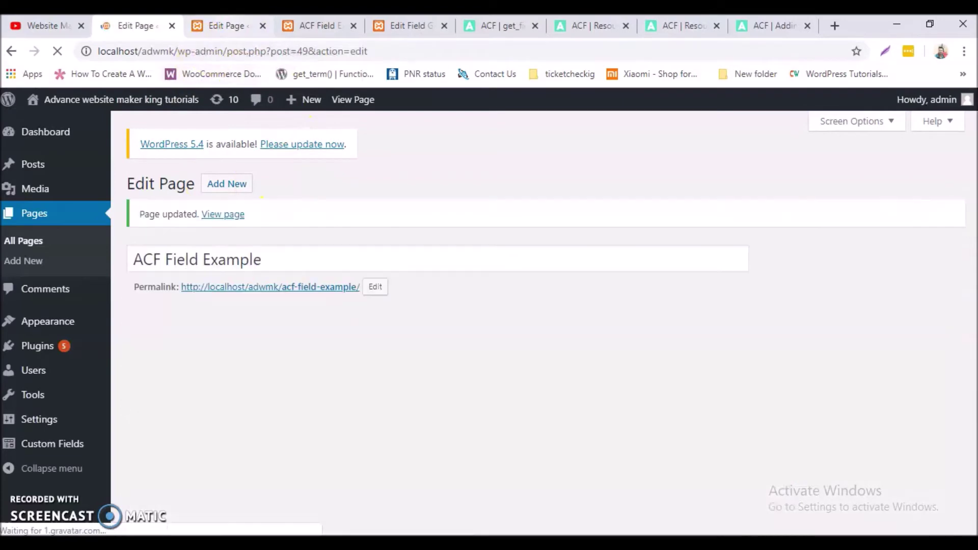
Step: Open the ACF Field Example page's permalink in a new tab and view the published page
{"action": "left_click", "coordinate": [224, 37]}
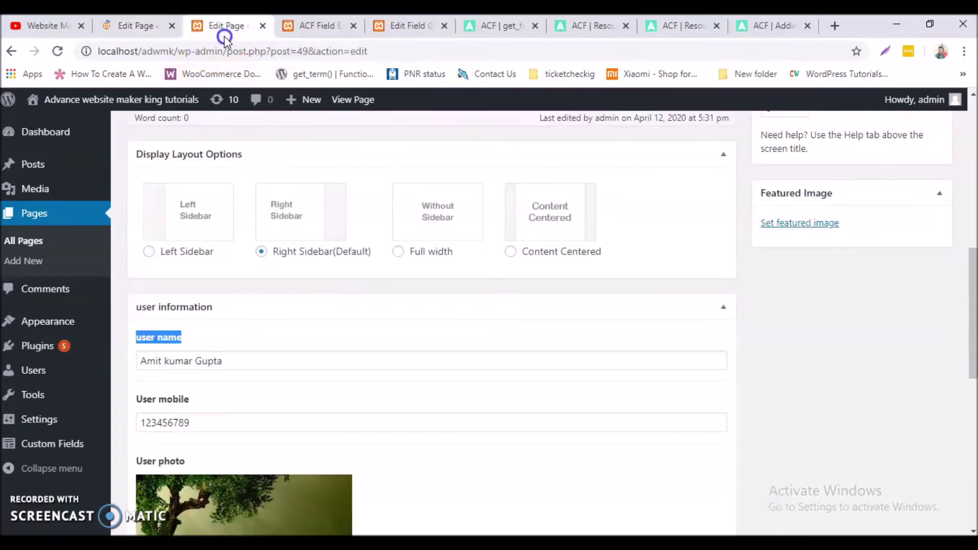
{"action": "left_click", "coordinate": [116, 26]}
{"action": "right_click", "coordinate": [275, 289]}
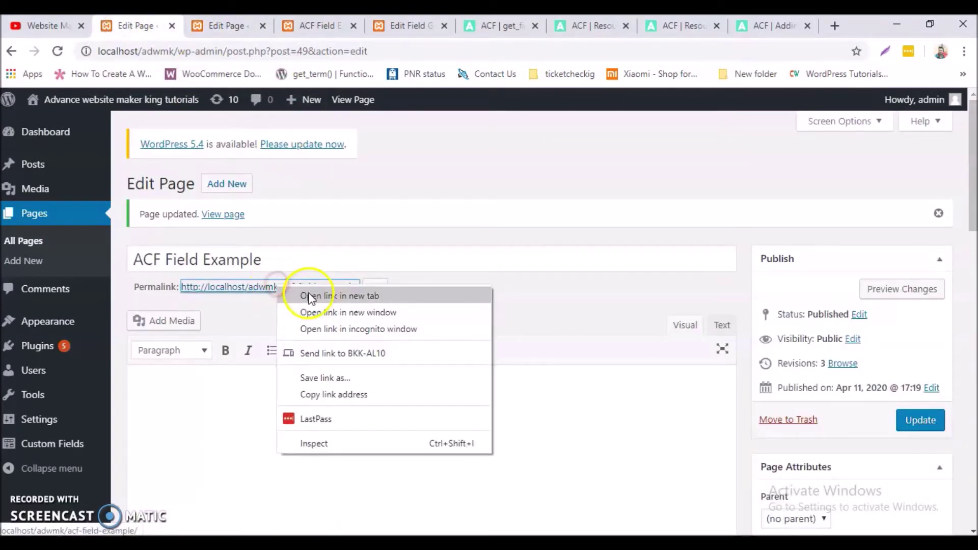
{"action": "left_click", "coordinate": [311, 295]}
{"action": "left_click", "coordinate": [205, 34]}
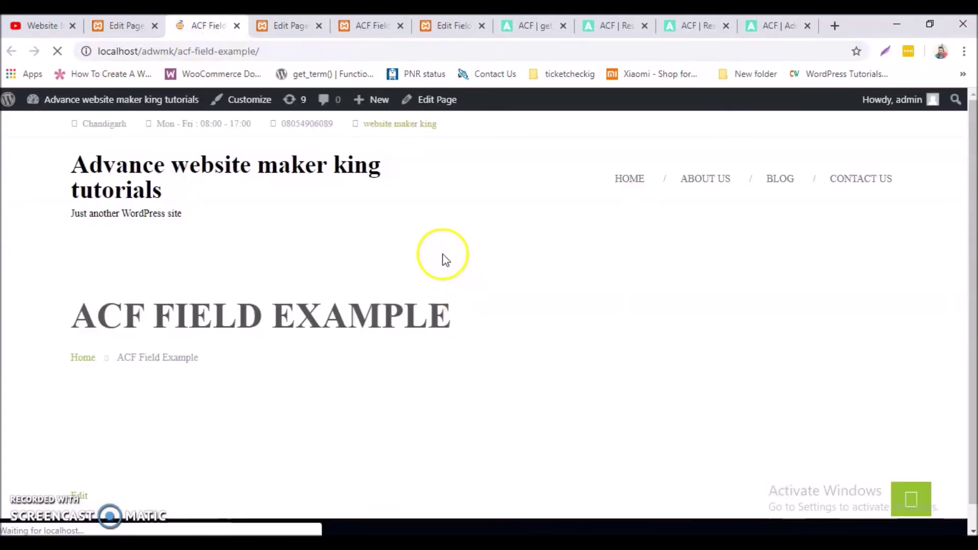
Step: Set the page's template to Acf template, update it, and reload the published ACF Field Example page
{"action": "left_click", "coordinate": [128, 27]}
{"action": "scroll", "coordinate": [815, 397], "scroll_direction": "down", "scroll_amount": 5}
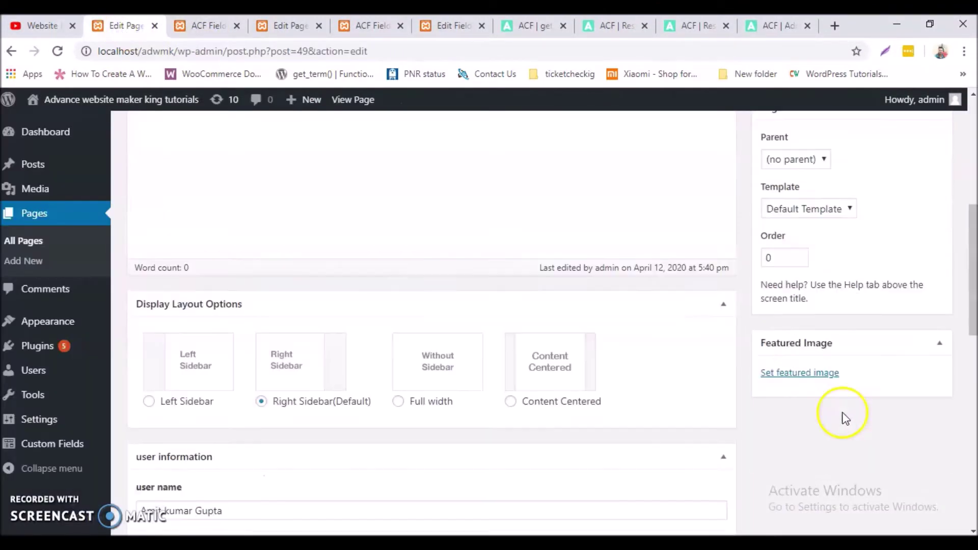
{"action": "left_click", "coordinate": [825, 213]}
{"action": "left_click", "coordinate": [819, 240]}
{"action": "scroll", "coordinate": [937, 333], "scroll_direction": "up", "scroll_amount": 7}
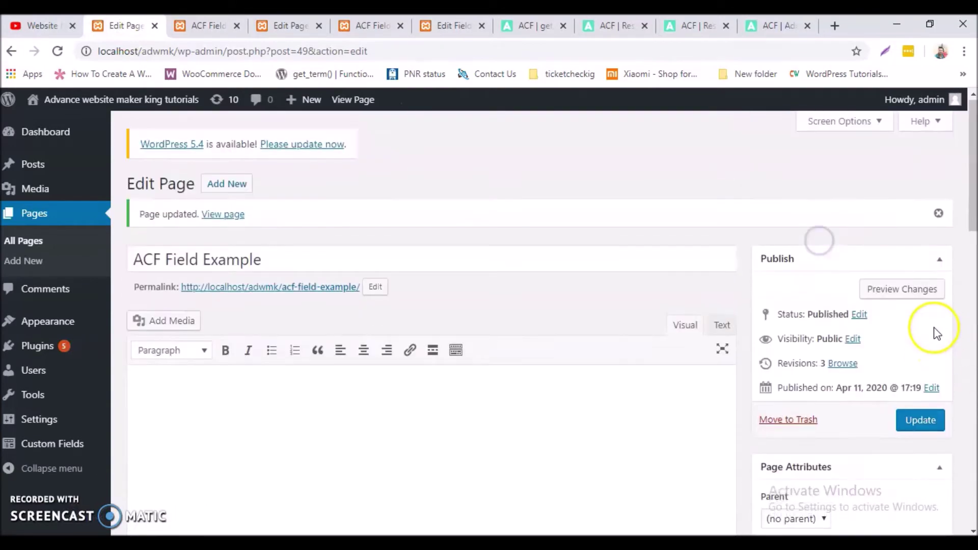
{"action": "left_click", "coordinate": [920, 421]}
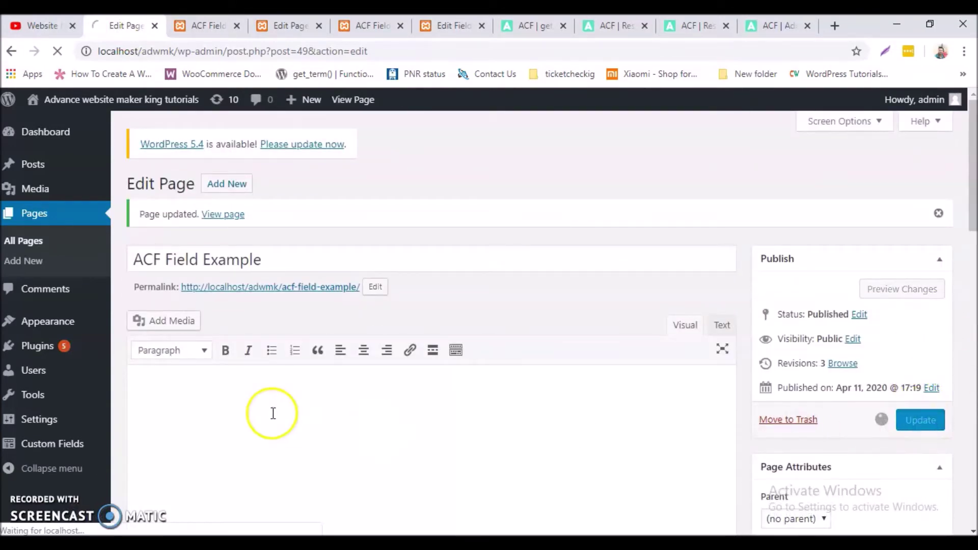
{"action": "left_click", "coordinate": [212, 26]}
{"action": "left_click", "coordinate": [58, 52]}
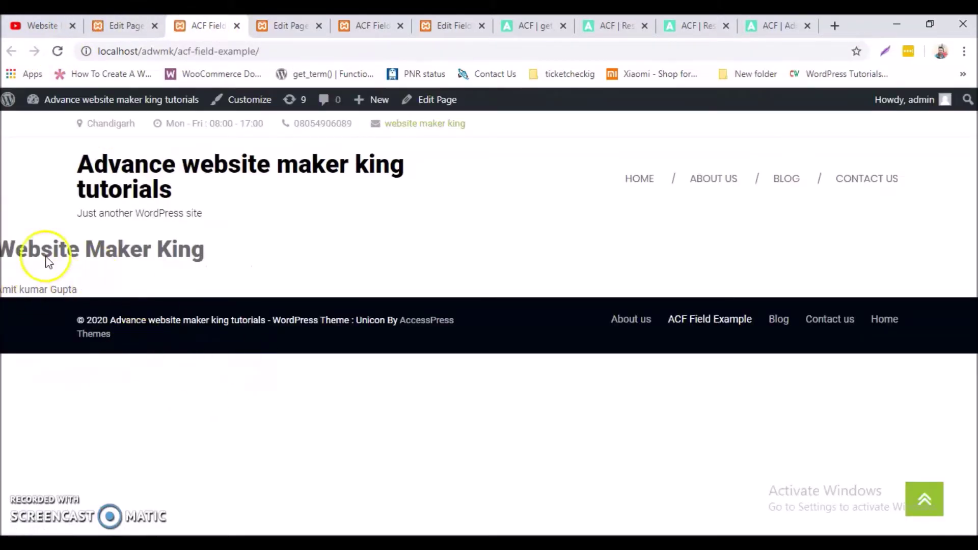
Step: Change the user name field to "website maker king", update the page, and view the published ACF Field Example page
{"action": "left_click", "coordinate": [127, 26]}
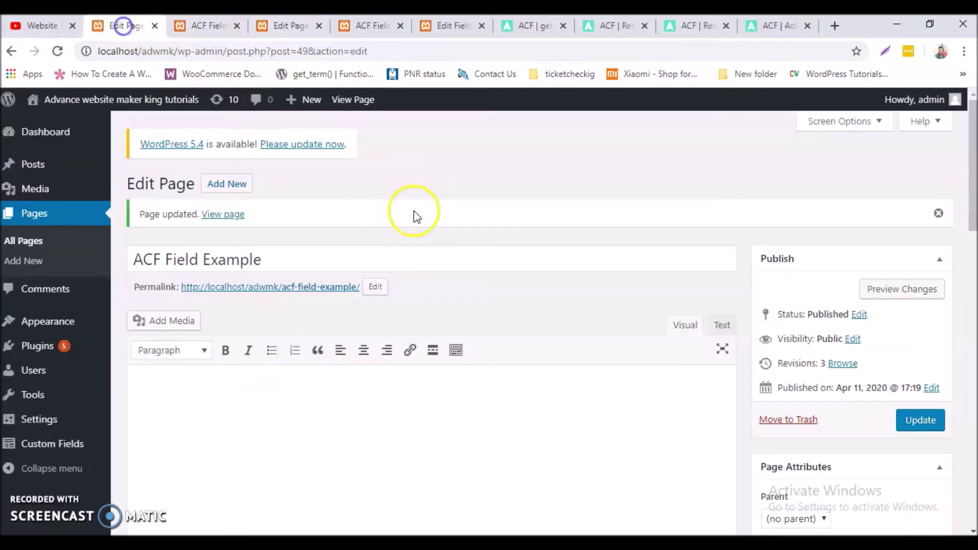
{"action": "scroll", "coordinate": [377, 305], "scroll_direction": "down", "scroll_amount": 15}
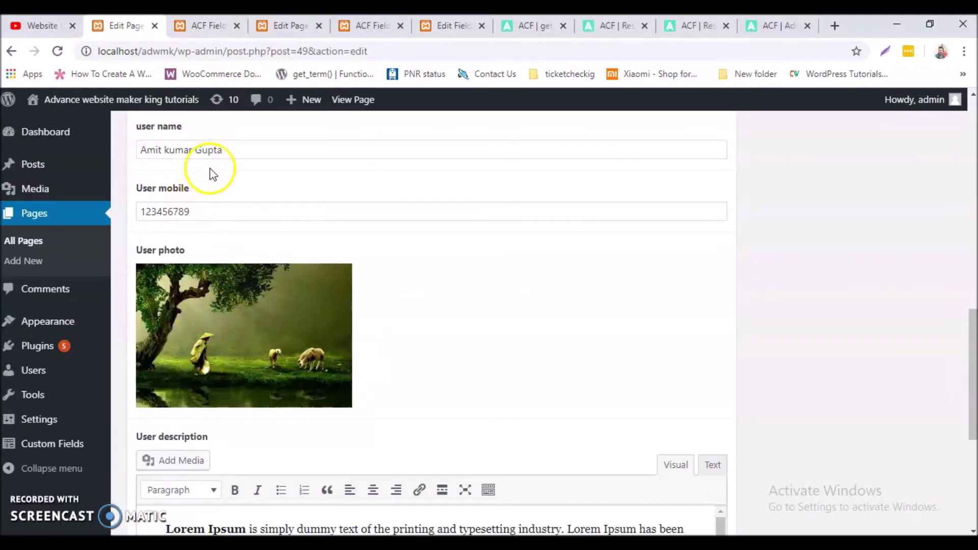
{"action": "scroll", "coordinate": [196, 214], "scroll_direction": "up", "scroll_amount": 3}
{"action": "left_click", "coordinate": [235, 289]}
{"action": "left_click_drag", "start_coordinate": [235, 288], "coordinate": [138, 295]}
{"action": "key", "text": "BackSpace"}
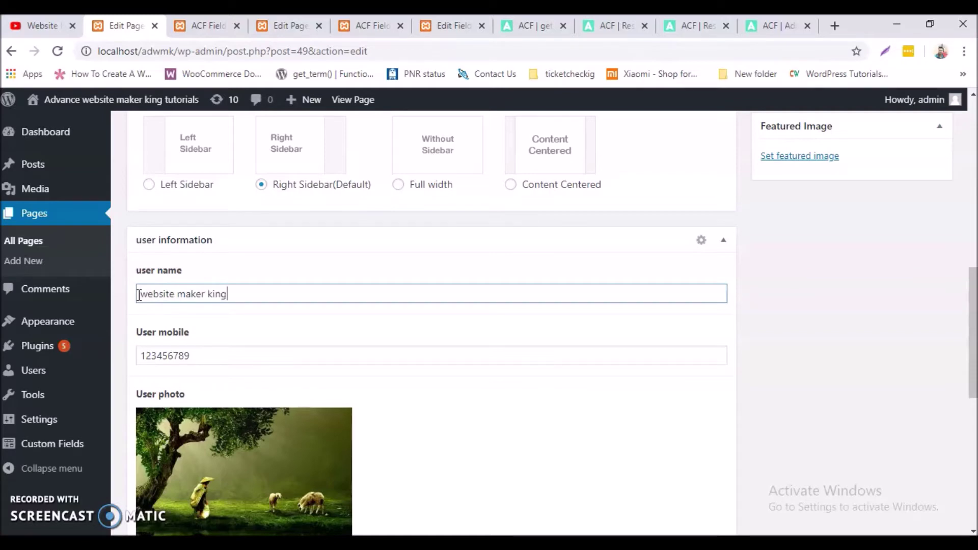
{"action": "scroll", "coordinate": [790, 353], "scroll_direction": "up", "scroll_amount": 9}
{"action": "left_click", "coordinate": [916, 277]}
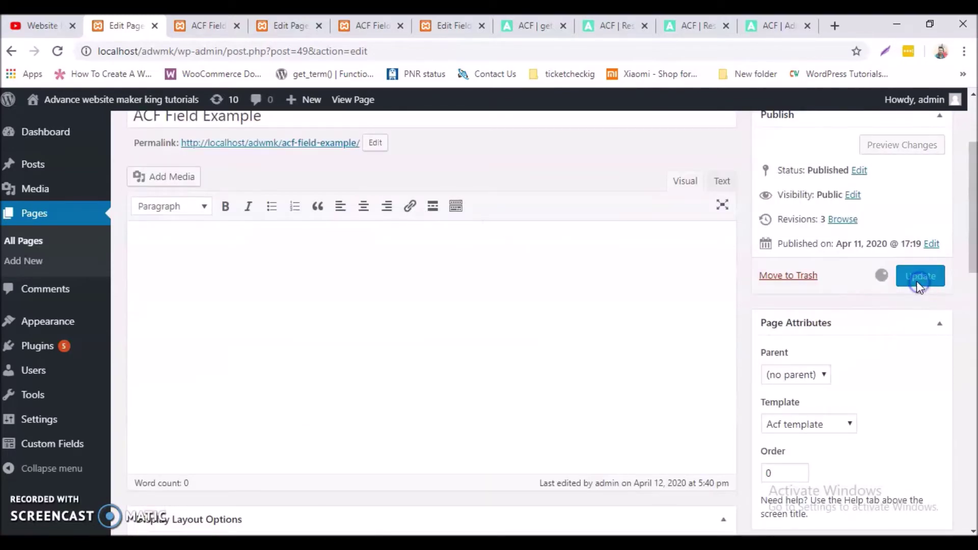
{"action": "left_click", "coordinate": [67, 101]}
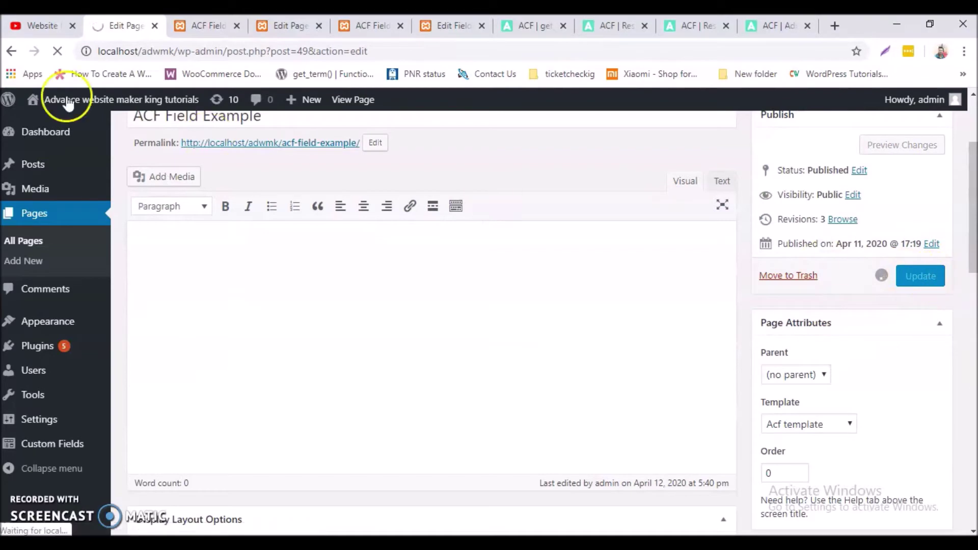
{"action": "left_click", "coordinate": [210, 26]}
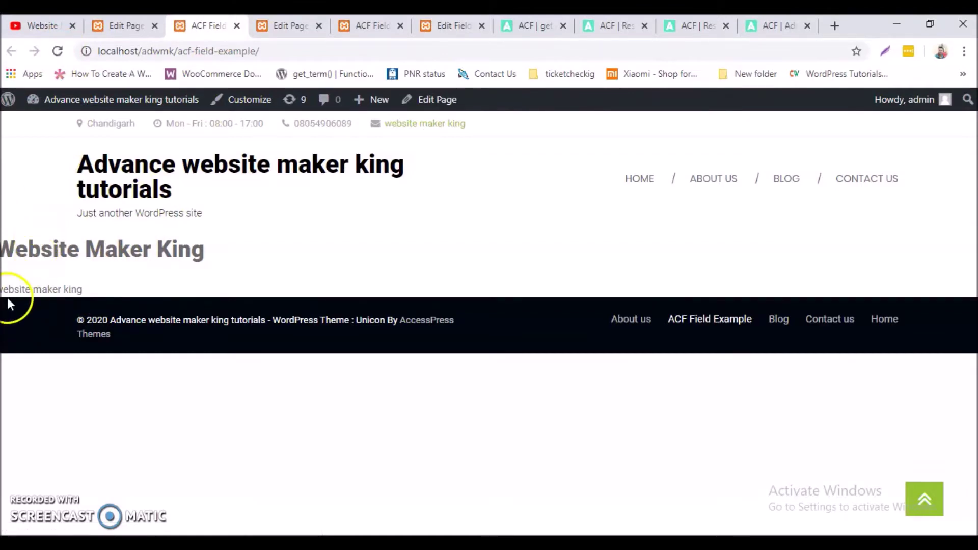
Step: Examine the user information custom fields in the ACF Field Example page editor, down to the user description
{"action": "left_click", "coordinate": [118, 27]}
{"action": "scroll", "coordinate": [443, 329], "scroll_direction": "down", "scroll_amount": 7}
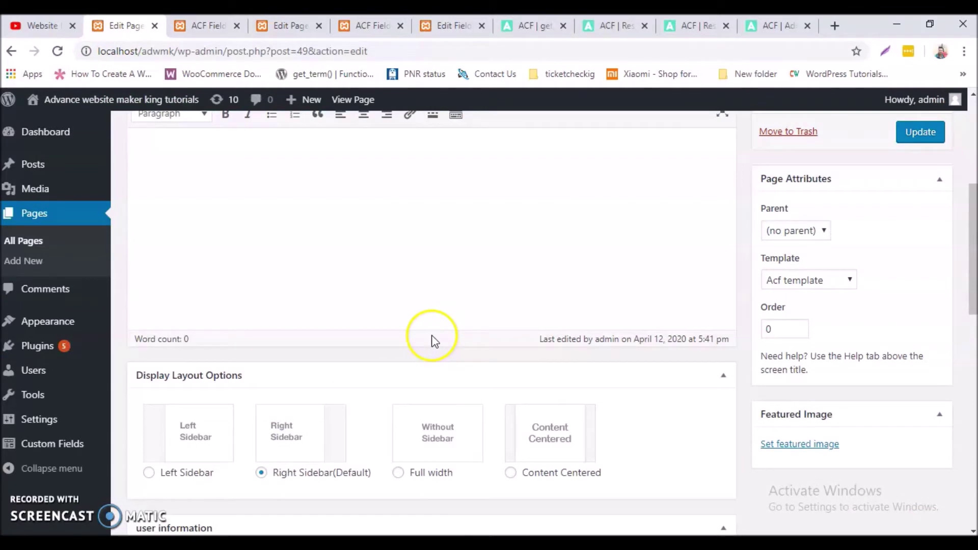
{"action": "scroll", "coordinate": [433, 331], "scroll_direction": "down", "scroll_amount": 5}
{"action": "scroll", "coordinate": [435, 338], "scroll_direction": "down", "scroll_amount": 5}
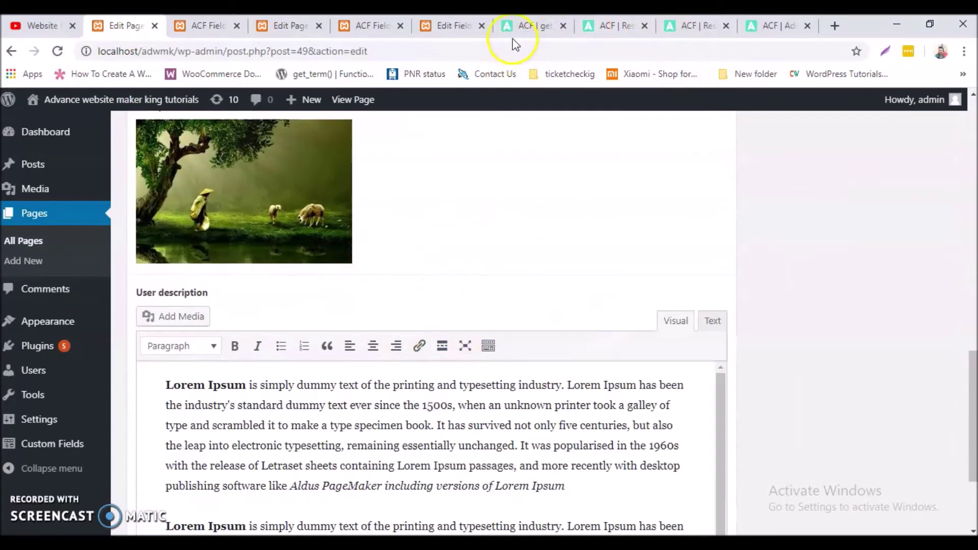
Step: Review the get_field() documentation, including its parameters, return value, and the current-post and specific-post examples
{"action": "left_click", "coordinate": [525, 26]}
{"action": "scroll", "coordinate": [313, 260], "scroll_direction": "up", "scroll_amount": 5}
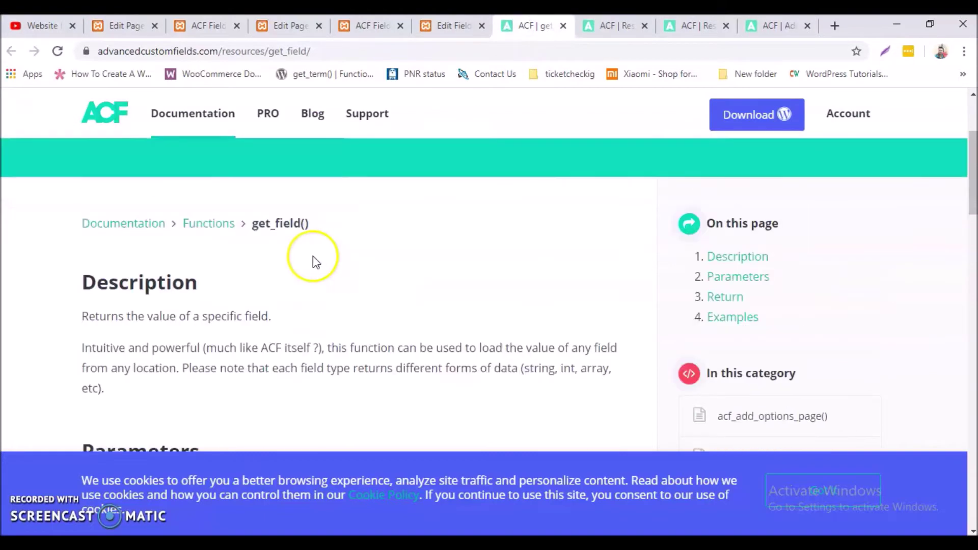
{"action": "scroll", "coordinate": [149, 297], "scroll_direction": "down", "scroll_amount": 10}
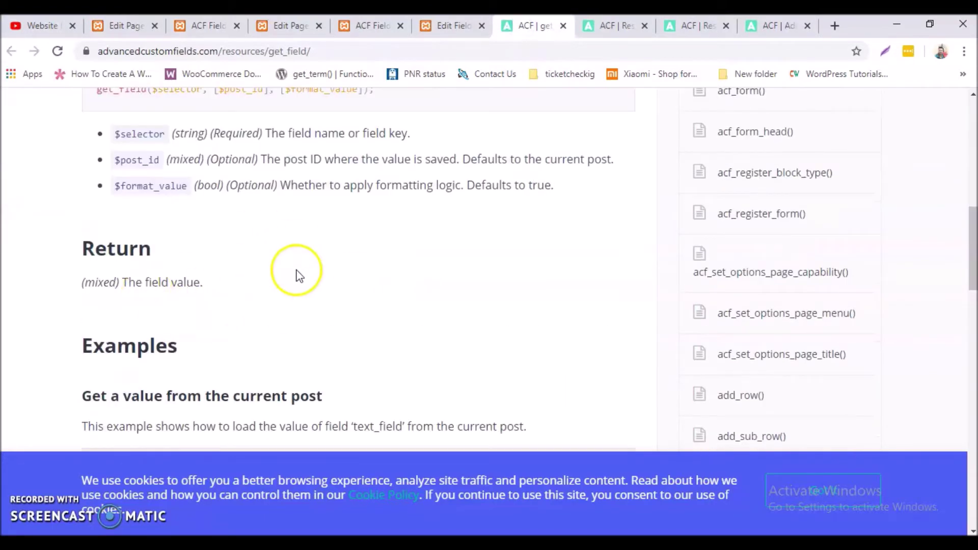
{"action": "scroll", "coordinate": [295, 273], "scroll_direction": "up", "scroll_amount": 5}
{"action": "scroll", "coordinate": [376, 301], "scroll_direction": "down", "scroll_amount": 7}
{"action": "scroll", "coordinate": [273, 283], "scroll_direction": "down", "scroll_amount": 5}
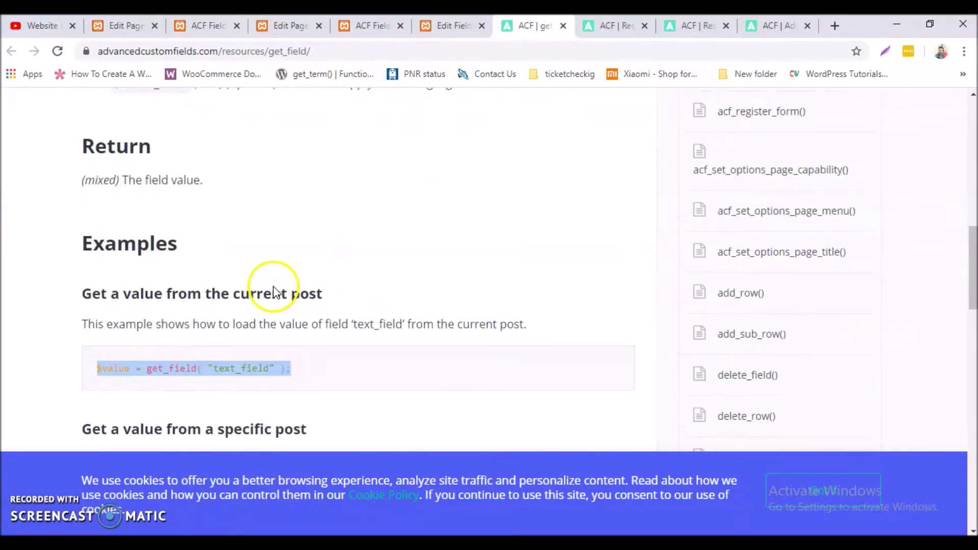
{"action": "scroll", "coordinate": [256, 280], "scroll_direction": "up", "scroll_amount": 1}
{"action": "left_click", "coordinate": [200, 213]}
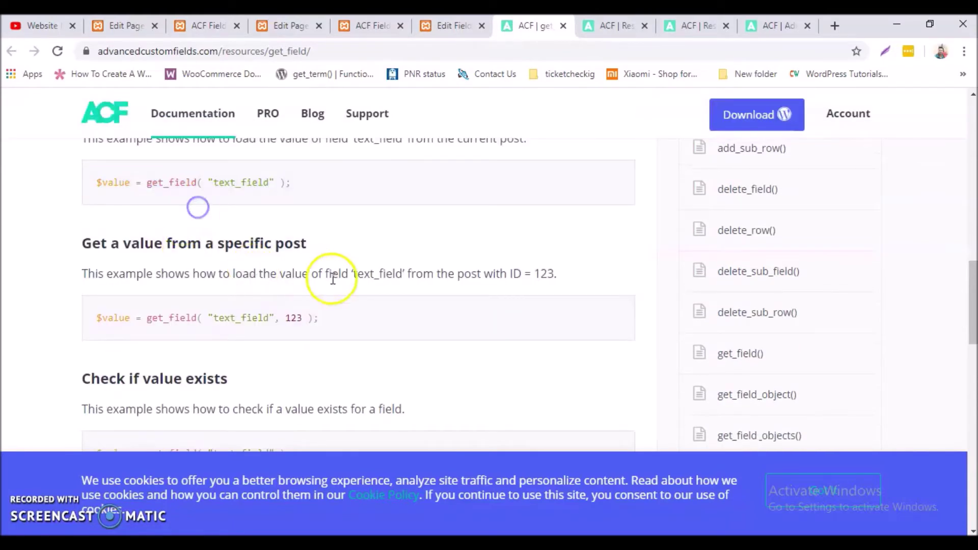
{"action": "scroll", "coordinate": [328, 284], "scroll_direction": "up", "scroll_amount": 4}
Step: Browse the ACF documentation resources page, from its categories and field types to the list of basic functions
{"action": "left_click", "coordinate": [604, 30]}
{"action": "scroll", "coordinate": [295, 255], "scroll_direction": "up", "scroll_amount": 15}
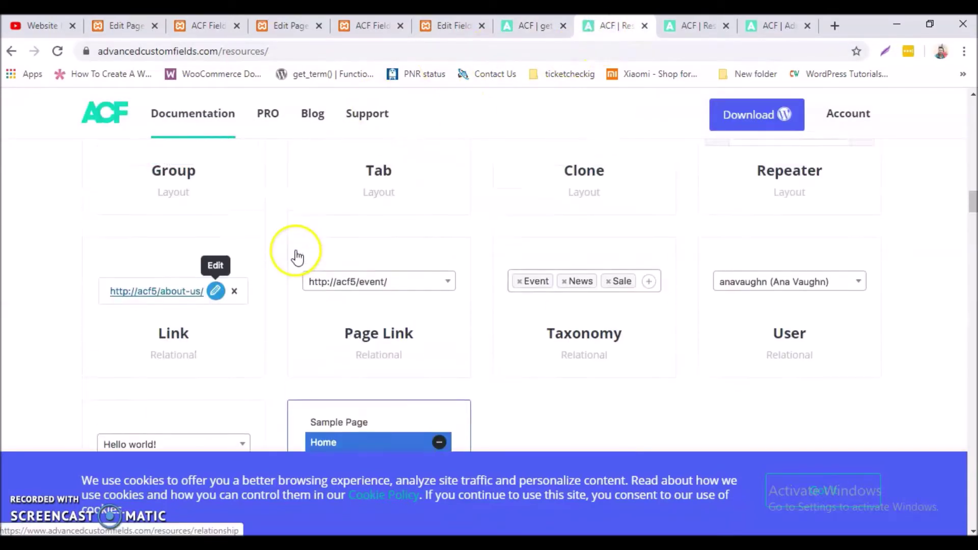
{"action": "scroll", "coordinate": [492, 291], "scroll_direction": "up", "scroll_amount": 15}
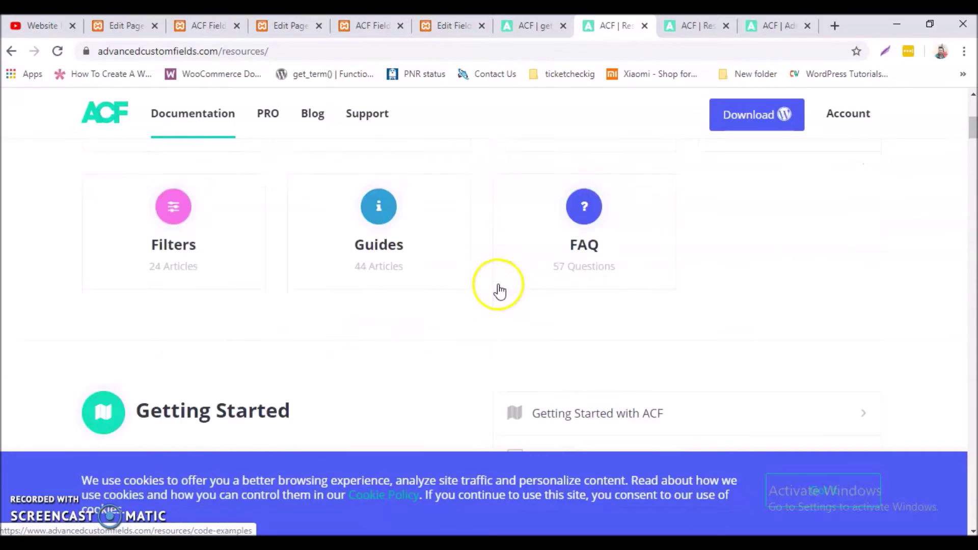
{"action": "scroll", "coordinate": [426, 264], "scroll_direction": "down", "scroll_amount": 7}
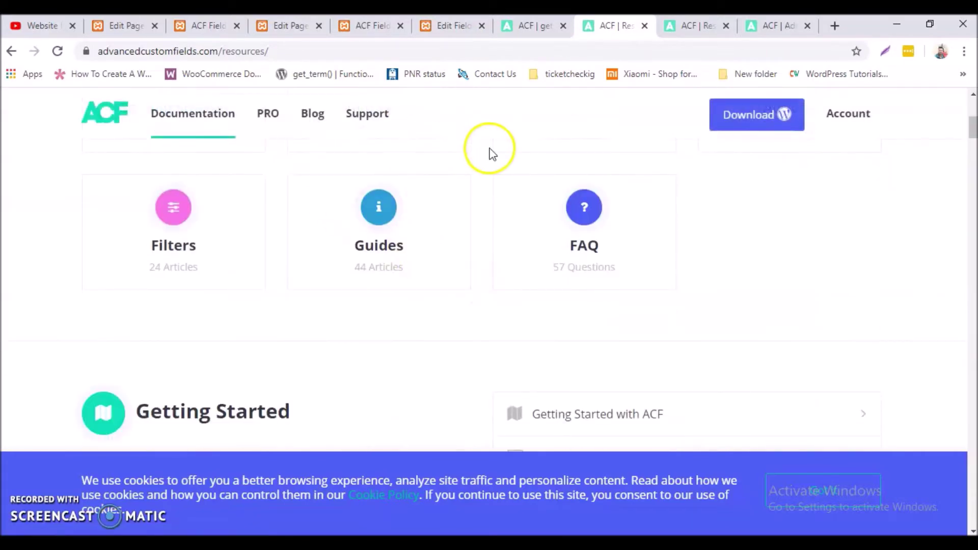
{"action": "scroll", "coordinate": [631, 274], "scroll_direction": "up", "scroll_amount": 4}
{"action": "scroll", "coordinate": [452, 321], "scroll_direction": "down", "scroll_amount": 15}
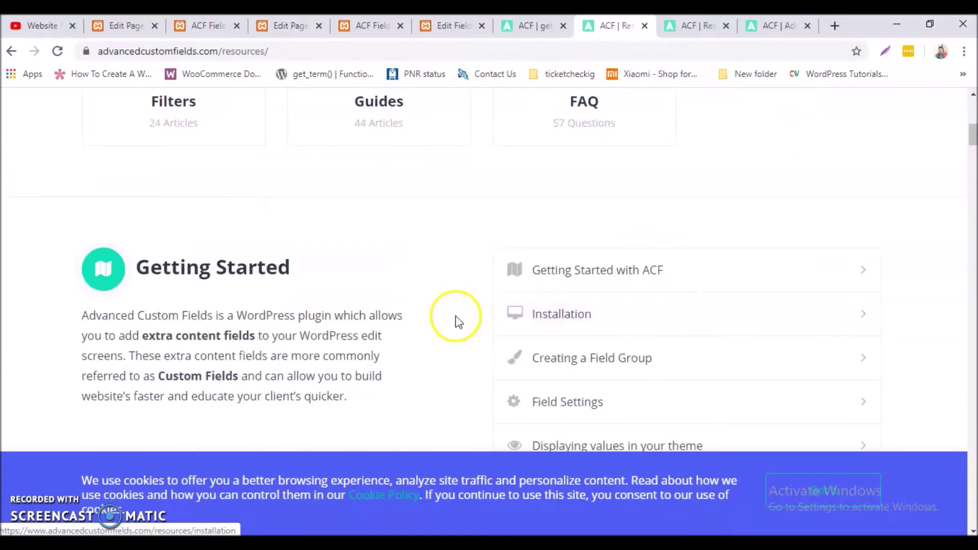
{"action": "scroll", "coordinate": [520, 277], "scroll_direction": "up", "scroll_amount": 10}
{"action": "scroll", "coordinate": [596, 254], "scroll_direction": "up", "scroll_amount": 7}
{"action": "scroll", "coordinate": [591, 357], "scroll_direction": "down", "scroll_amount": 2}
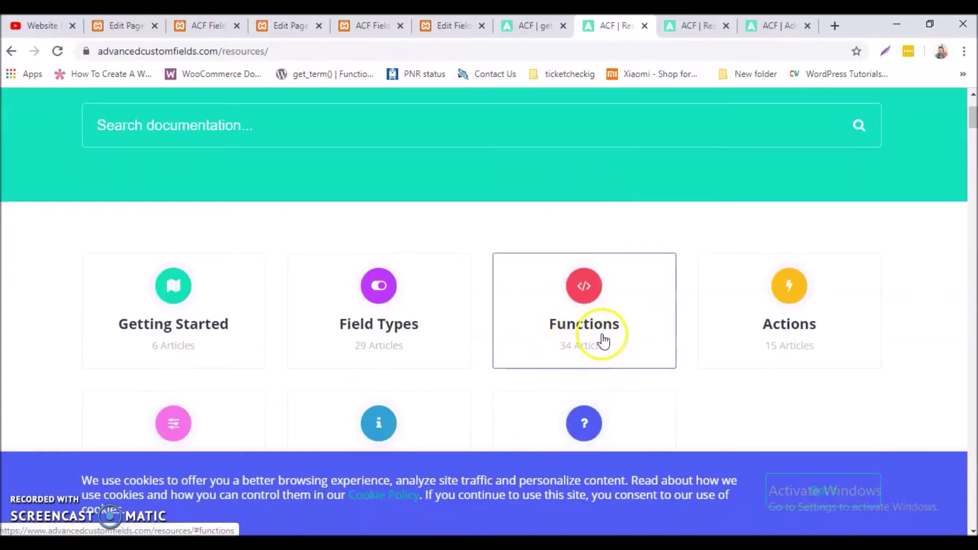
{"action": "scroll", "coordinate": [579, 319], "scroll_direction": "down", "scroll_amount": 18}
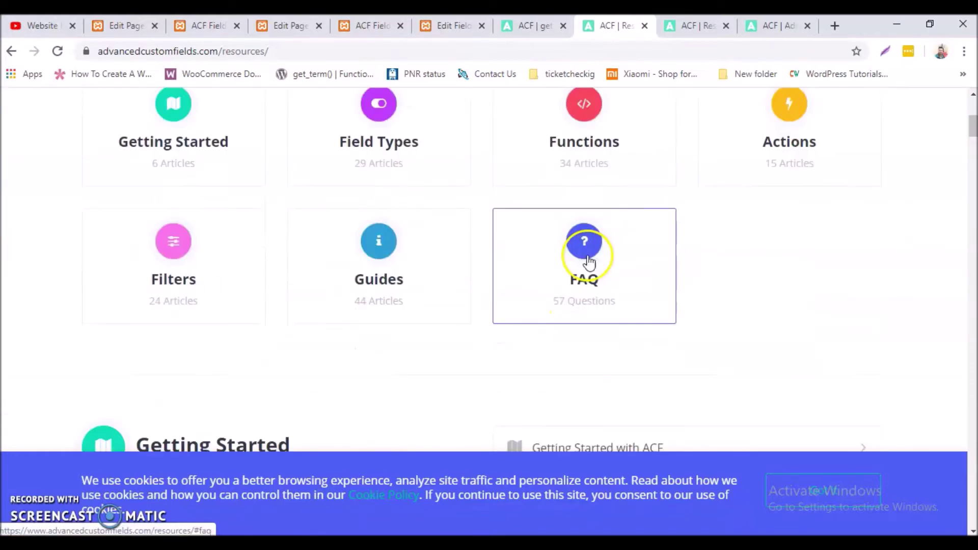
{"action": "scroll", "coordinate": [482, 245], "scroll_direction": "down", "scroll_amount": 20}
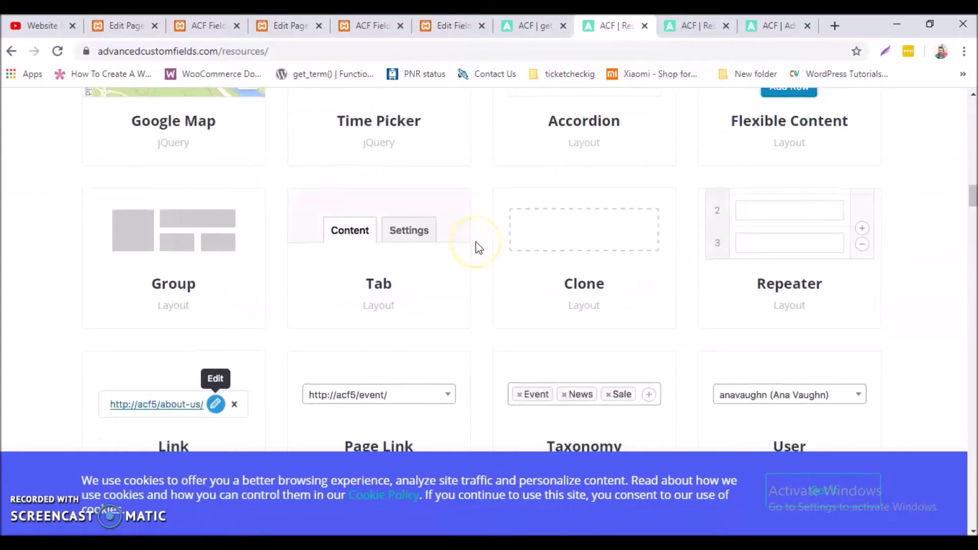
{"action": "scroll", "coordinate": [330, 275], "scroll_direction": "up", "scroll_amount": 2}
{"action": "scroll", "coordinate": [262, 286], "scroll_direction": "down", "scroll_amount": 1}
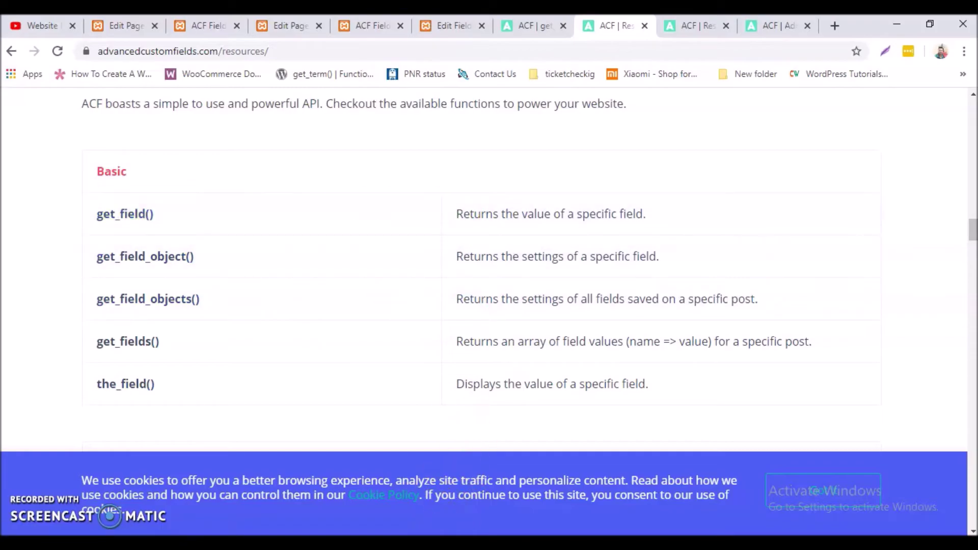
Step: Compare the "user_name" argument of get_field() in acf_template.php with the page's fields, its published output, and the user information field group
{"action": "key", "text": "alt+Tab"}
{"action": "left_click_drag", "start_coordinate": [132, 290], "coordinate": [312, 289]}
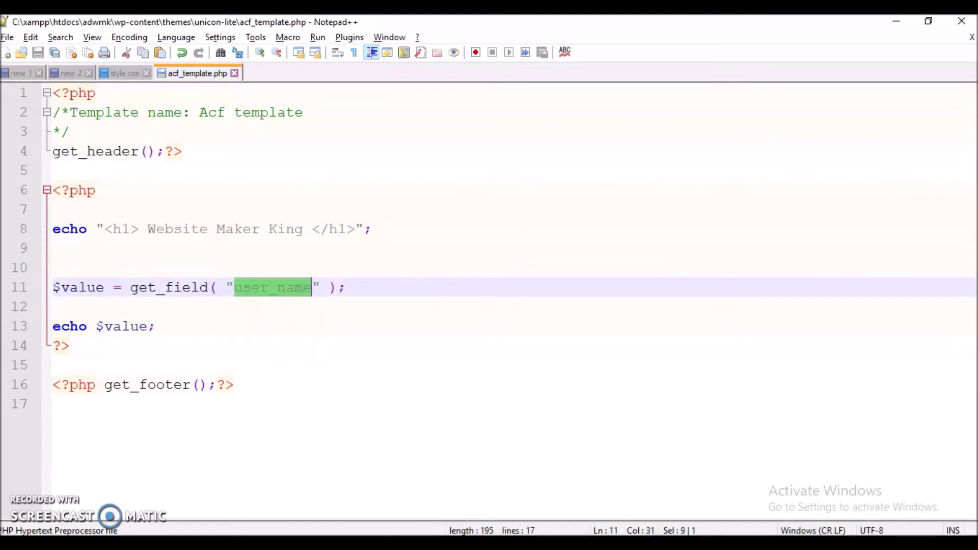
{"action": "key", "text": "alt+Tab"}
{"action": "left_click", "coordinate": [283, 26]}
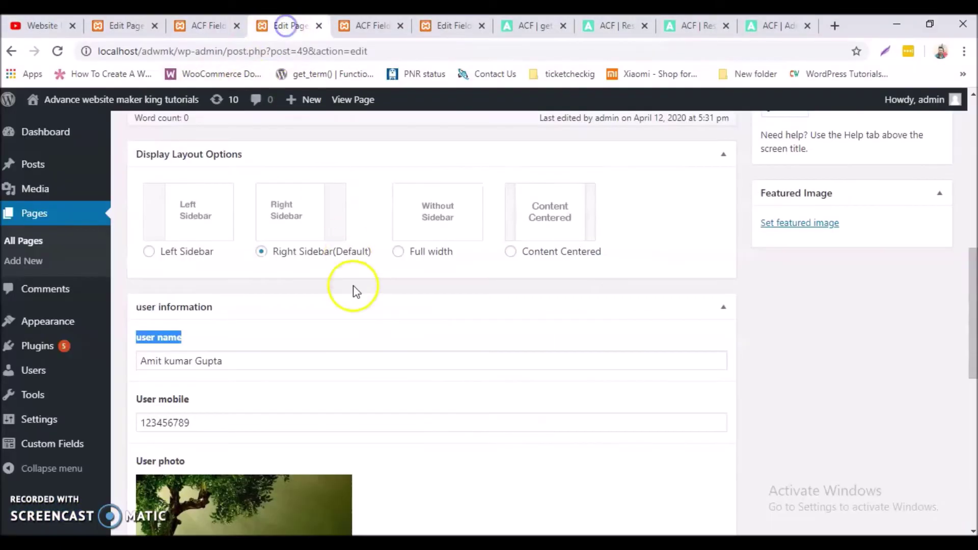
{"action": "scroll", "coordinate": [487, 380], "scroll_direction": "up", "scroll_amount": 5}
{"action": "left_click", "coordinate": [363, 25]}
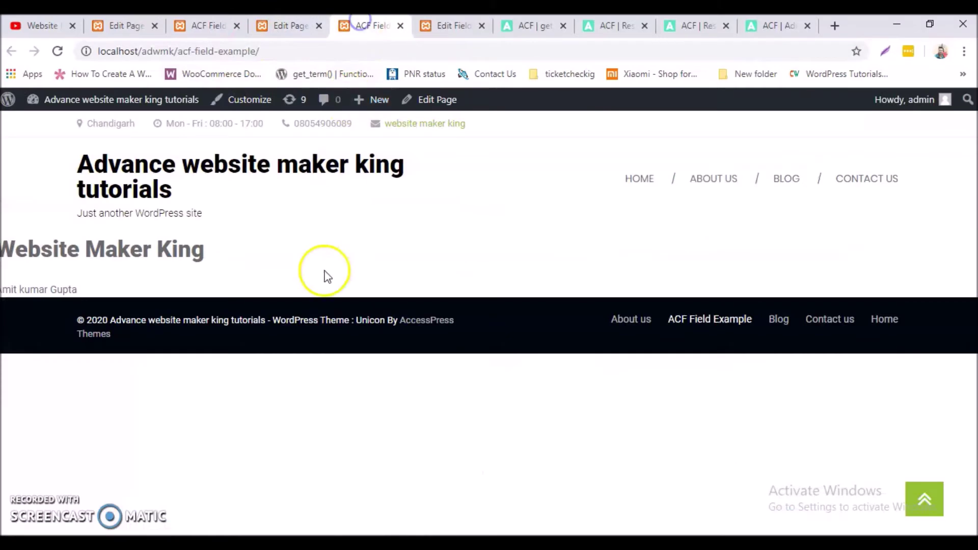
{"action": "left_click", "coordinate": [443, 27]}
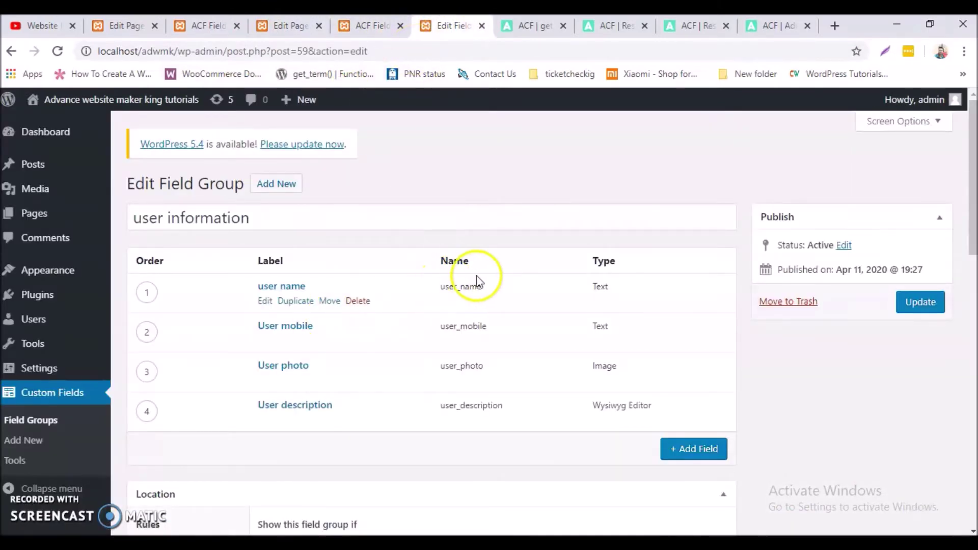
{"action": "left_click", "coordinate": [367, 27]}
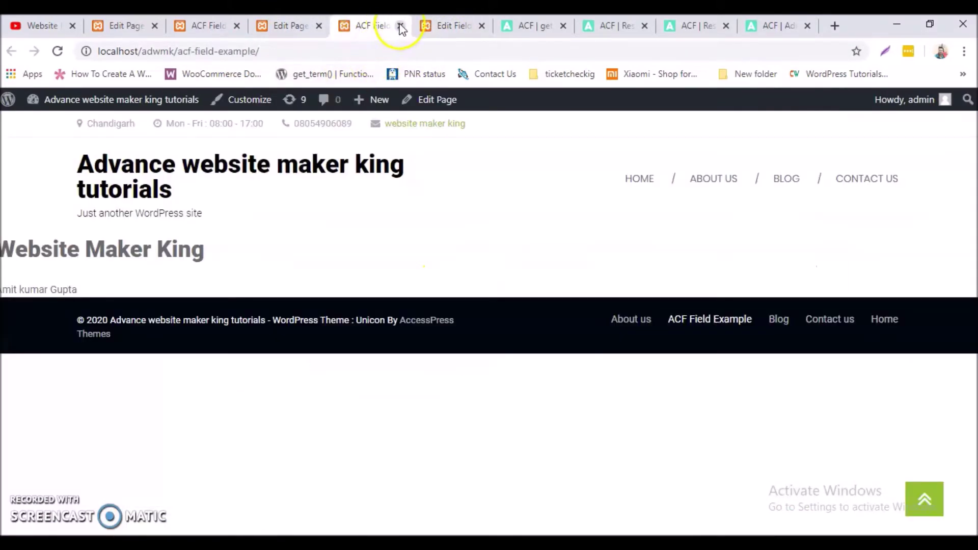
Step: Close the duplicate Edit Page browser tab and check the name of the first field in the user information field group
{"action": "left_click", "coordinate": [298, 27]}
{"action": "left_click", "coordinate": [319, 25]}
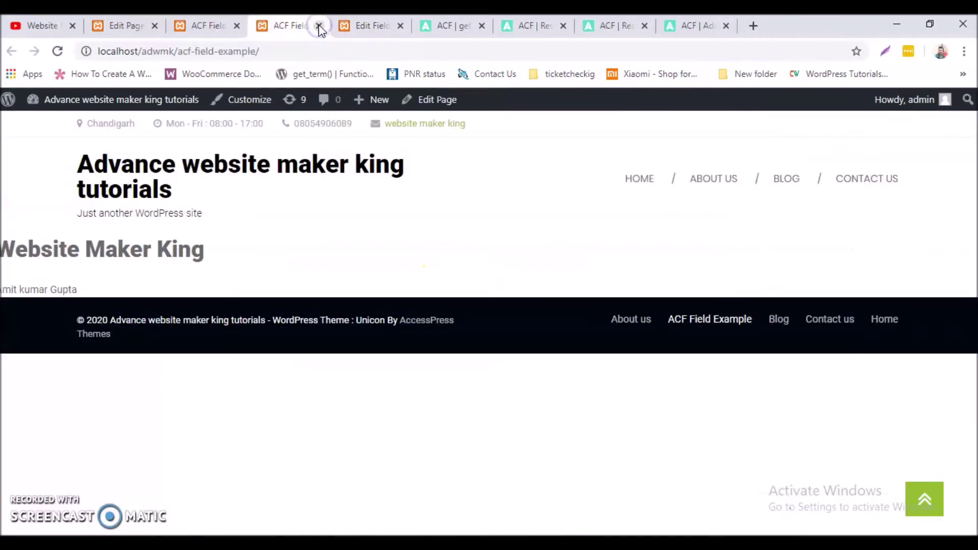
{"action": "left_click", "coordinate": [365, 27]}
{"action": "left_click_drag", "start_coordinate": [490, 292], "coordinate": [426, 292]}
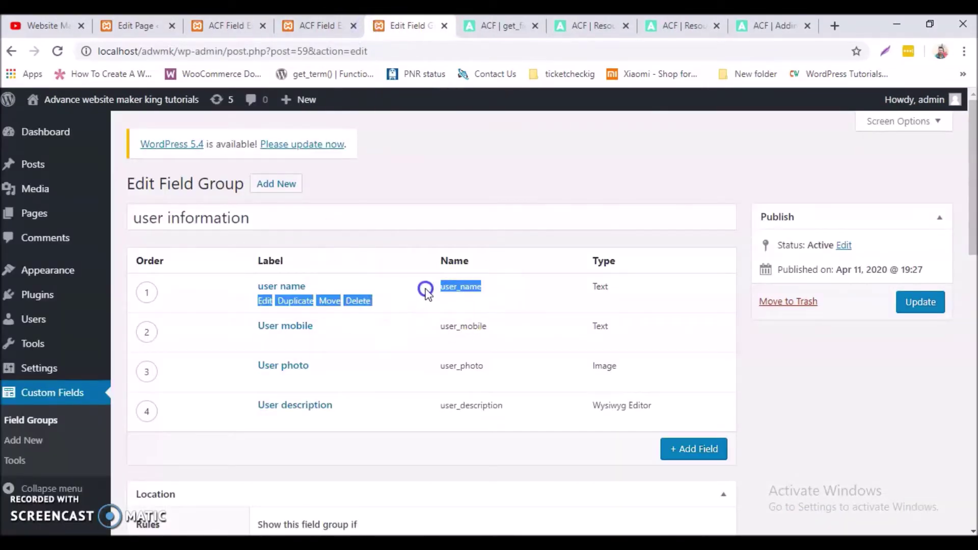
{"action": "left_click", "coordinate": [516, 338]}
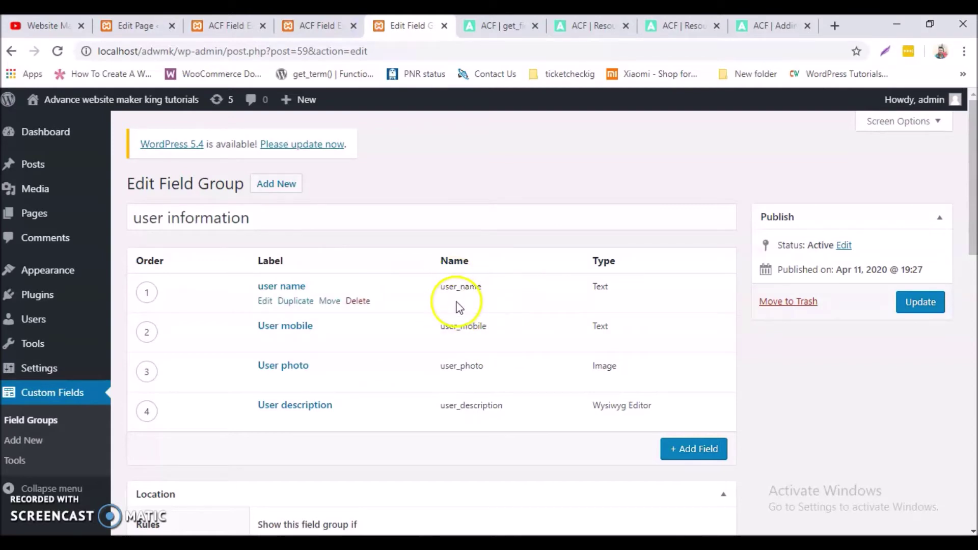
Step: Review the Basic and Loop function lists on the ACF documentation resources page, including get_field(), get_fields() and the_field()
{"action": "left_click", "coordinate": [515, 24]}
{"action": "left_click", "coordinate": [585, 27]}
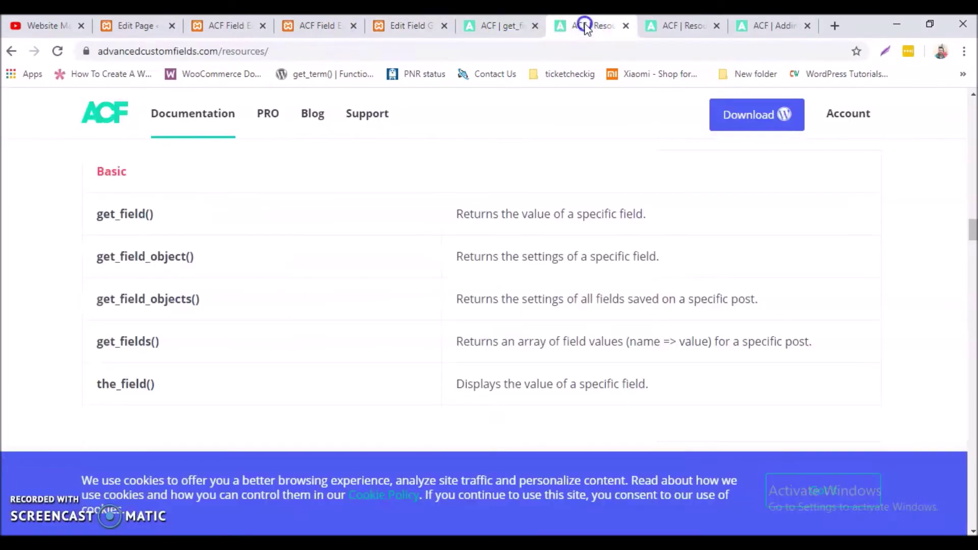
{"action": "scroll", "coordinate": [287, 293], "scroll_direction": "up", "scroll_amount": 7}
{"action": "scroll", "coordinate": [286, 278], "scroll_direction": "down", "scroll_amount": 7}
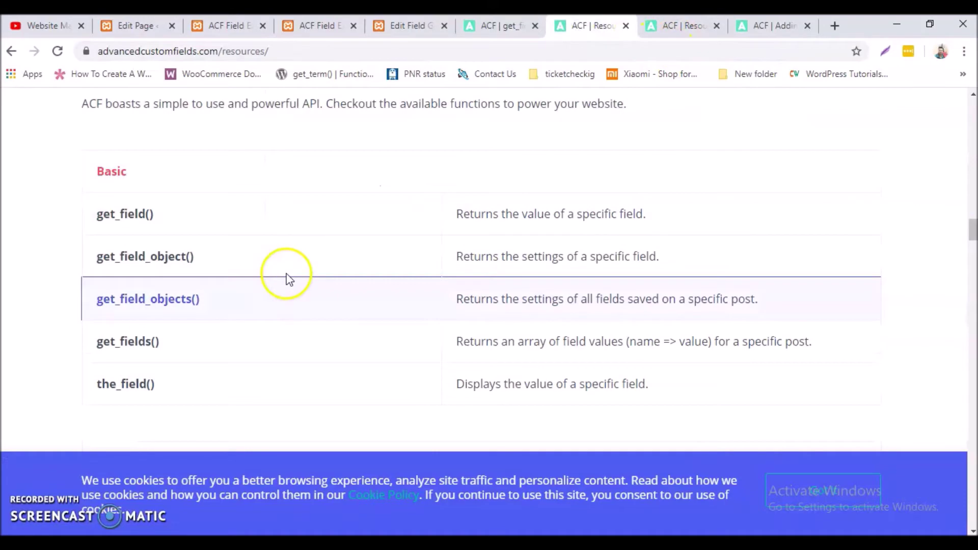
{"action": "scroll", "coordinate": [140, 255], "scroll_direction": "up", "scroll_amount": 3}
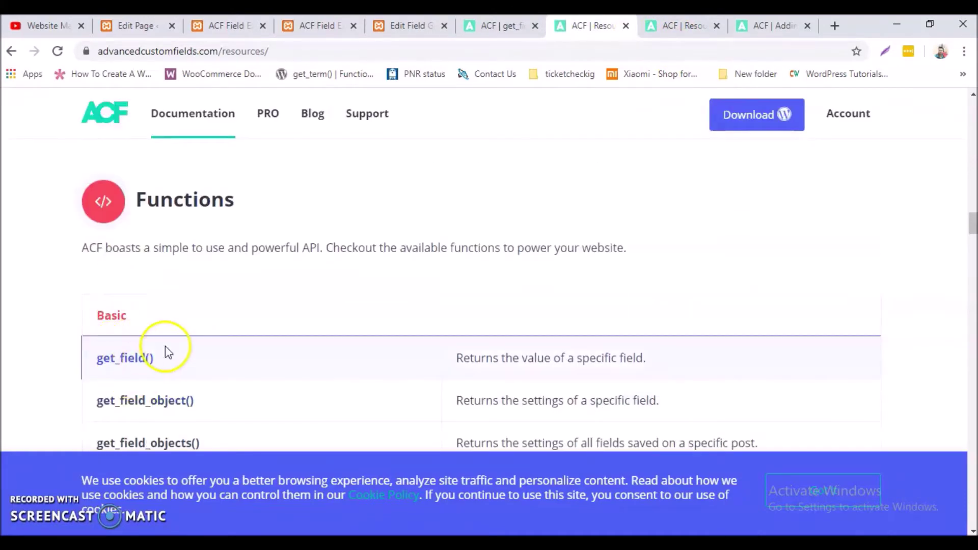
{"action": "scroll", "coordinate": [167, 352], "scroll_direction": "down", "scroll_amount": 3}
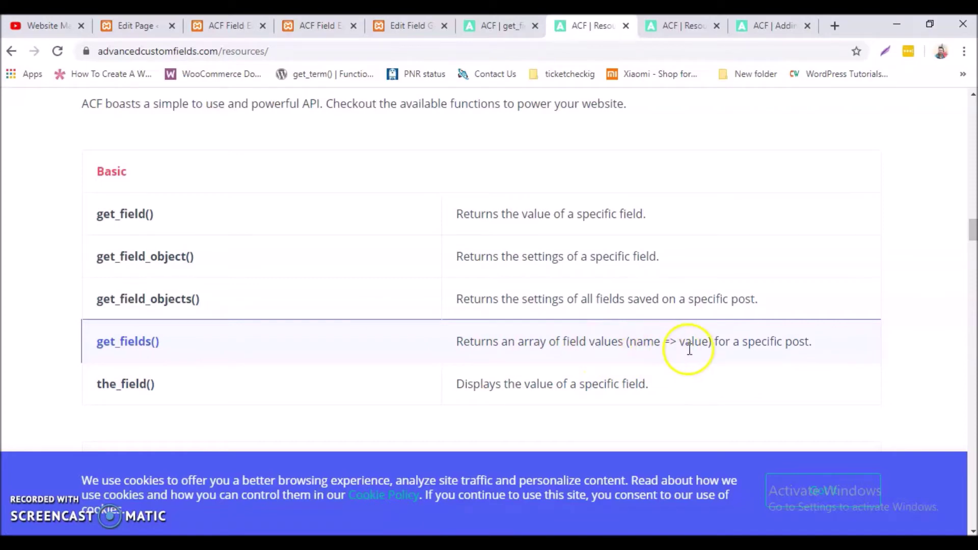
{"action": "scroll", "coordinate": [536, 361], "scroll_direction": "down", "scroll_amount": 1}
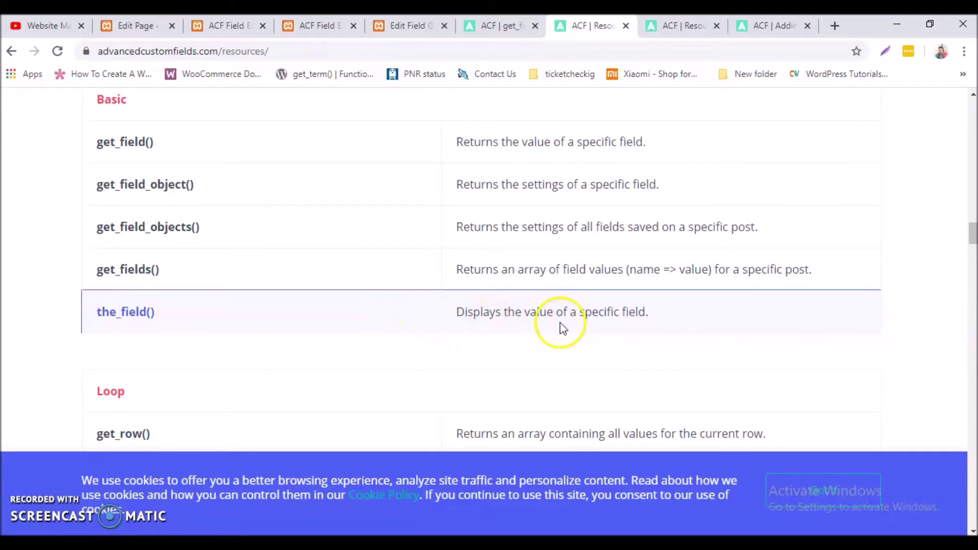
{"action": "scroll", "coordinate": [717, 351], "scroll_direction": "up", "scroll_amount": 1}
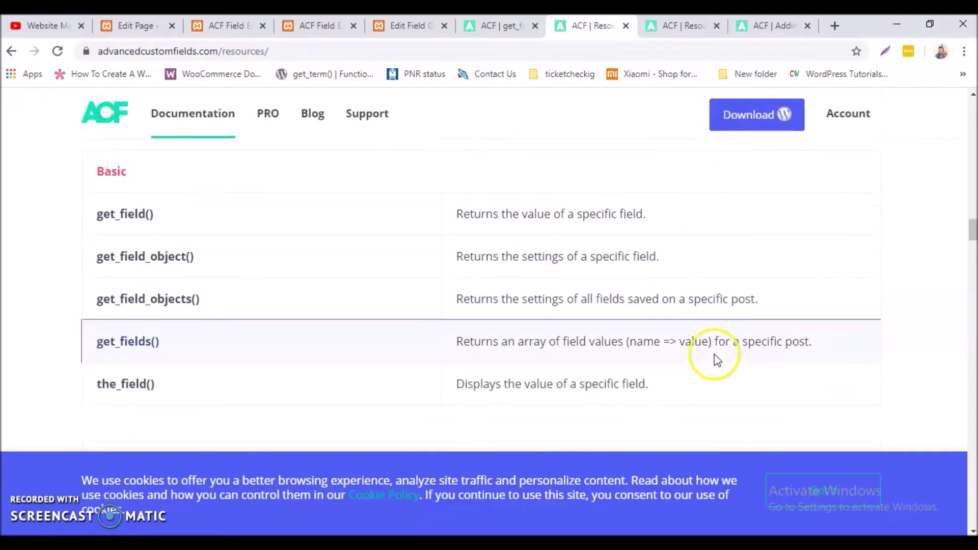
{"action": "scroll", "coordinate": [636, 357], "scroll_direction": "down", "scroll_amount": 1}
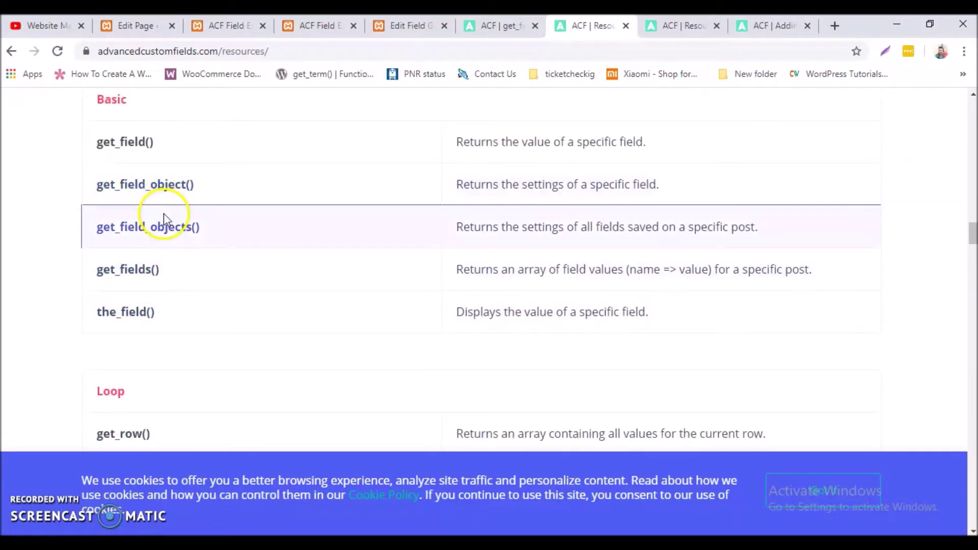
{"action": "scroll", "coordinate": [166, 255], "scroll_direction": "down", "scroll_amount": 2}
{"action": "scroll", "coordinate": [109, 331], "scroll_direction": "down", "scroll_amount": 1}
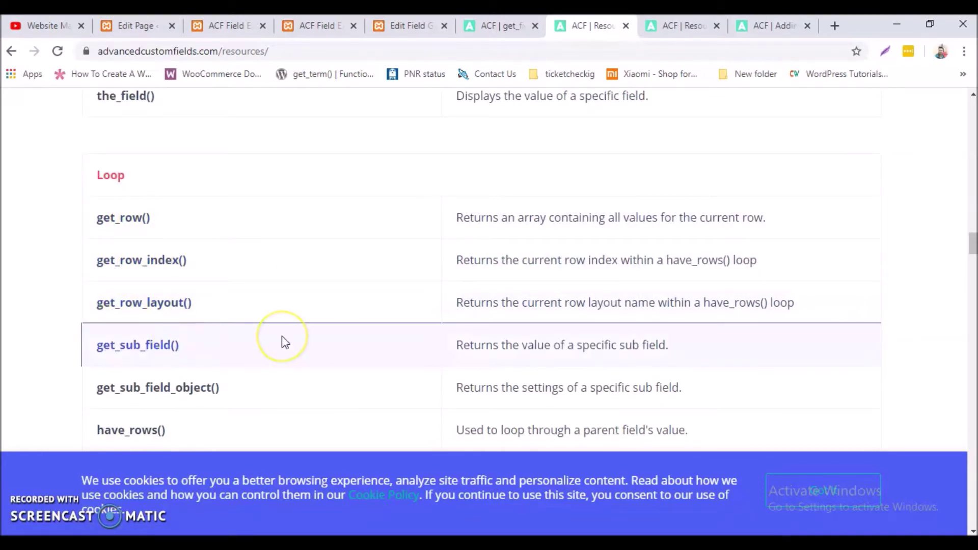
{"action": "scroll", "coordinate": [282, 337], "scroll_direction": "up", "scroll_amount": 4}
{"action": "scroll", "coordinate": [397, 285], "scroll_direction": "up", "scroll_amount": 3}
{"action": "scroll", "coordinate": [398, 284], "scroll_direction": "down", "scroll_amount": 3}
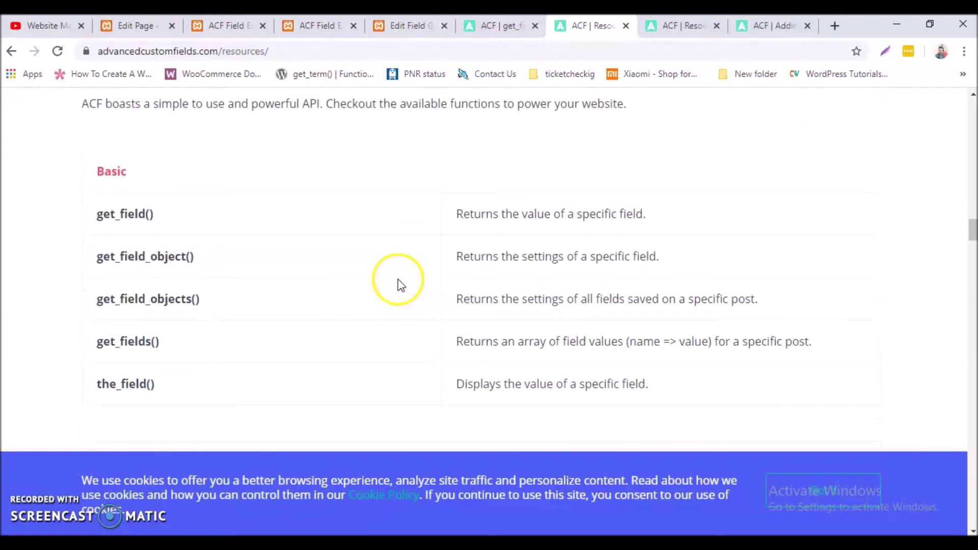
Step: Open the get_field() documentation from the Basic functions list and examine its $selector, $post_id and $format_value parameters
{"action": "left_click", "coordinate": [118, 217]}
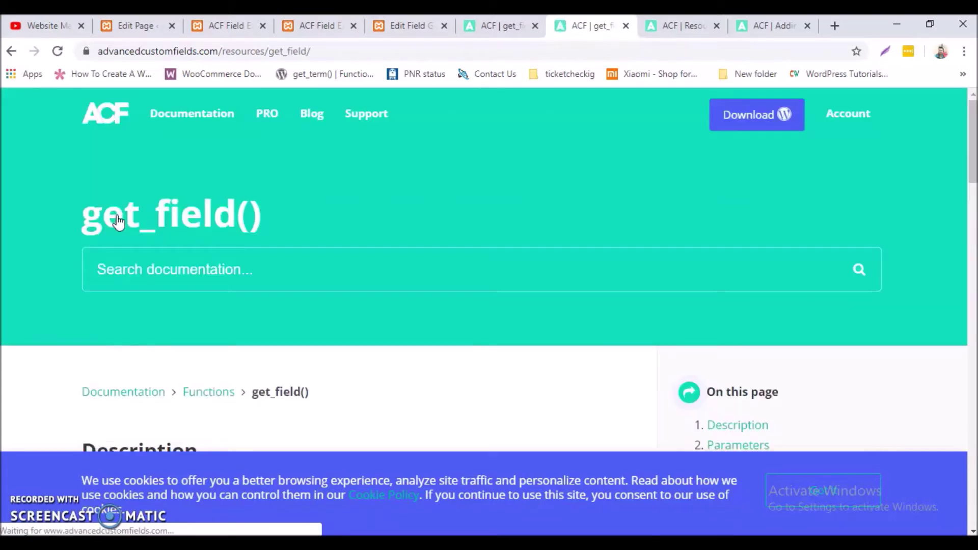
{"action": "scroll", "coordinate": [389, 207], "scroll_direction": "down", "scroll_amount": 5}
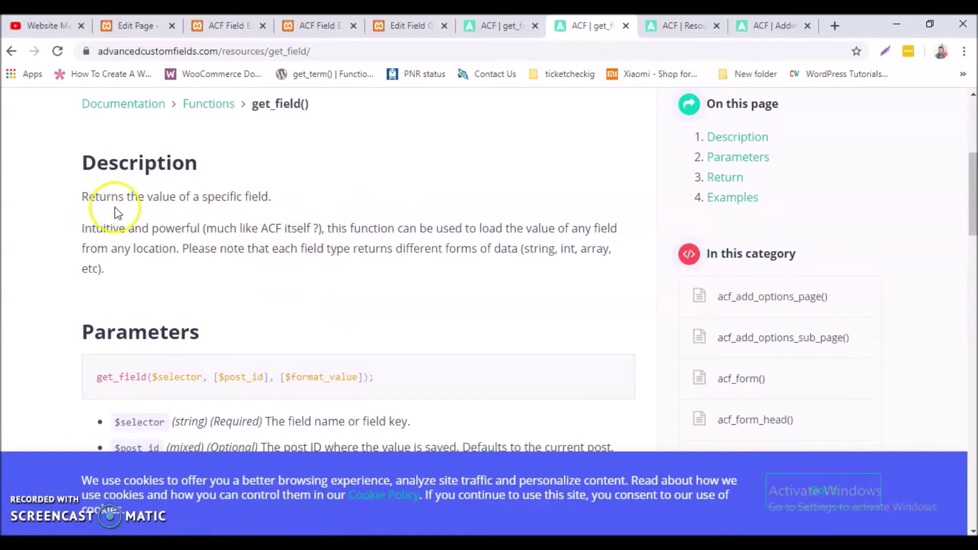
{"action": "scroll", "coordinate": [310, 249], "scroll_direction": "down", "scroll_amount": 4}
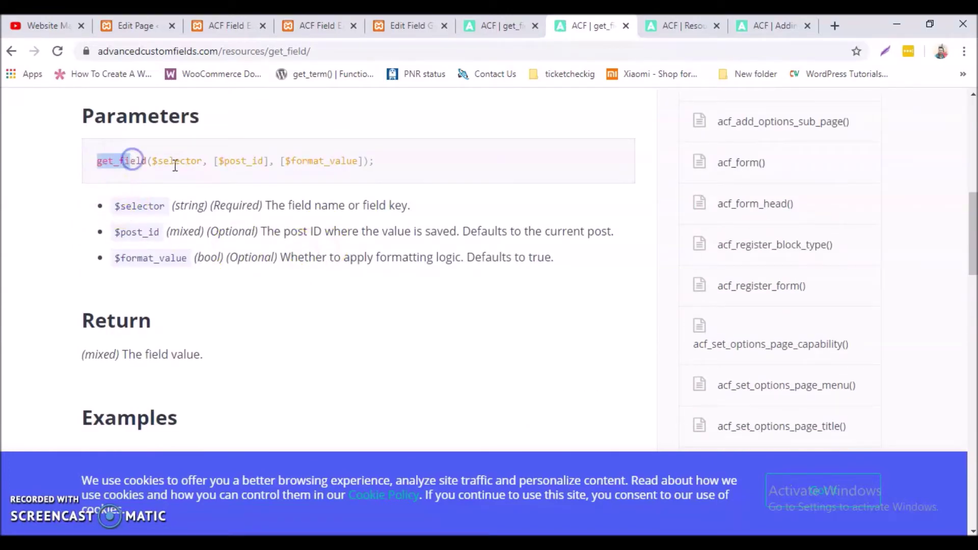
{"action": "left_click_drag", "start_coordinate": [219, 161], "coordinate": [360, 164]}
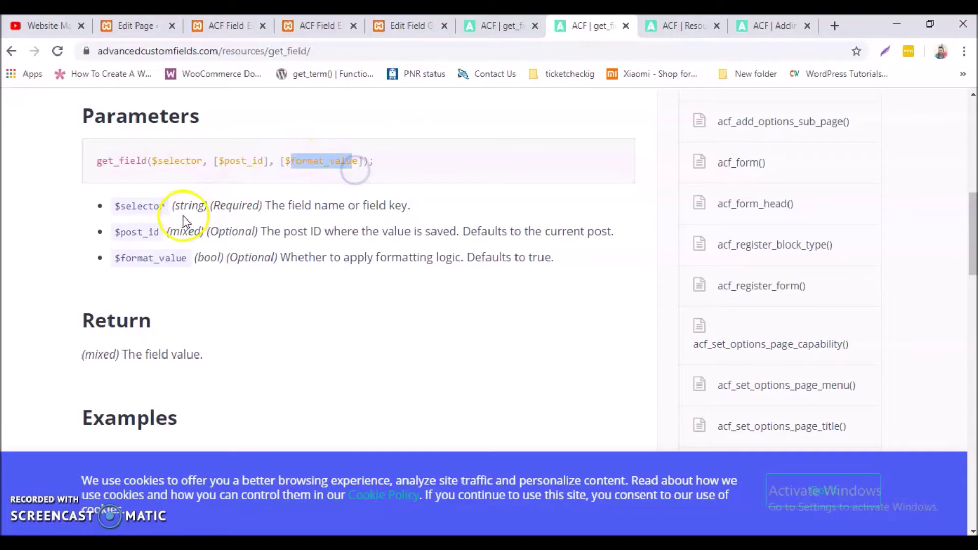
{"action": "left_click_drag", "start_coordinate": [214, 206], "coordinate": [390, 203]}
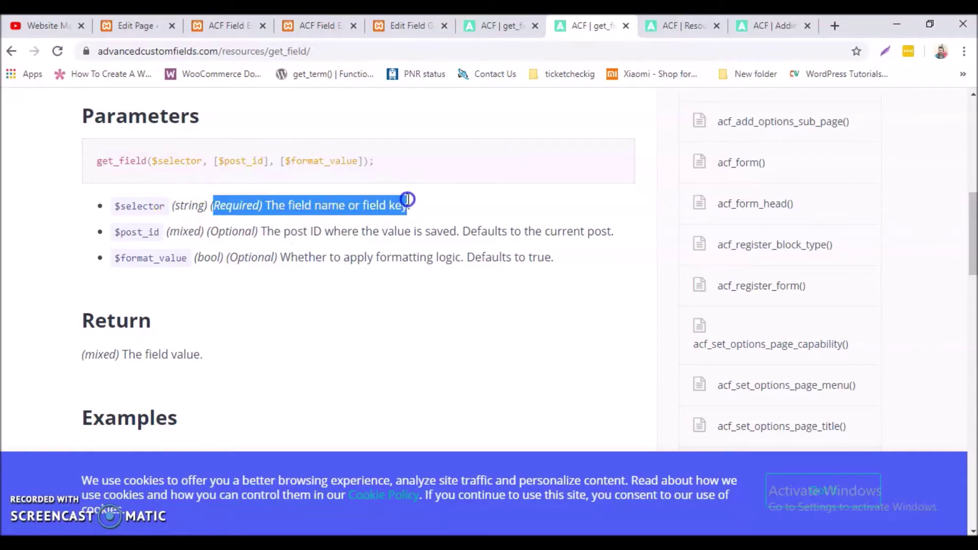
{"action": "left_click", "coordinate": [434, 200]}
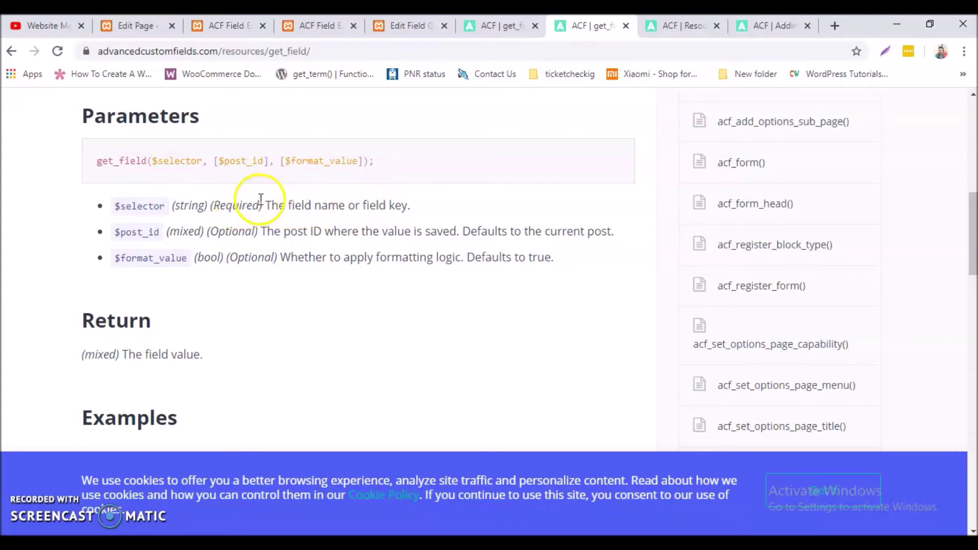
Step: Compare the $selector parameter of get_field() with the user_name entry in the user information field group
{"action": "left_click", "coordinate": [399, 24]}
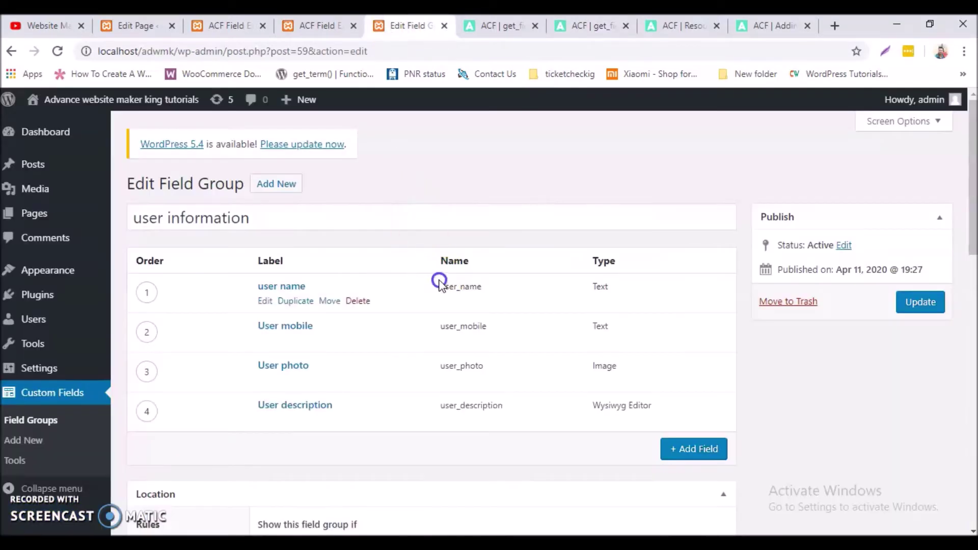
{"action": "left_click", "coordinate": [486, 27]}
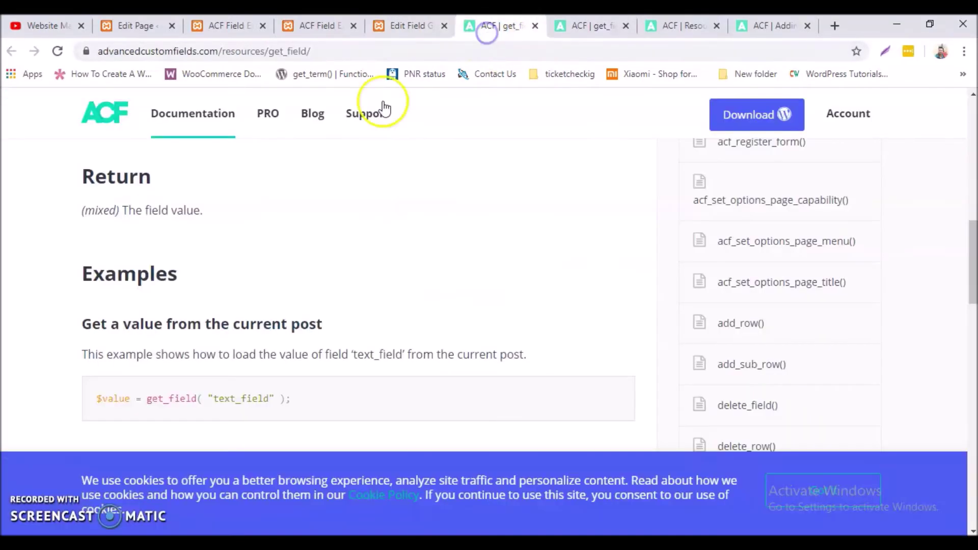
{"action": "left_click", "coordinate": [586, 26]}
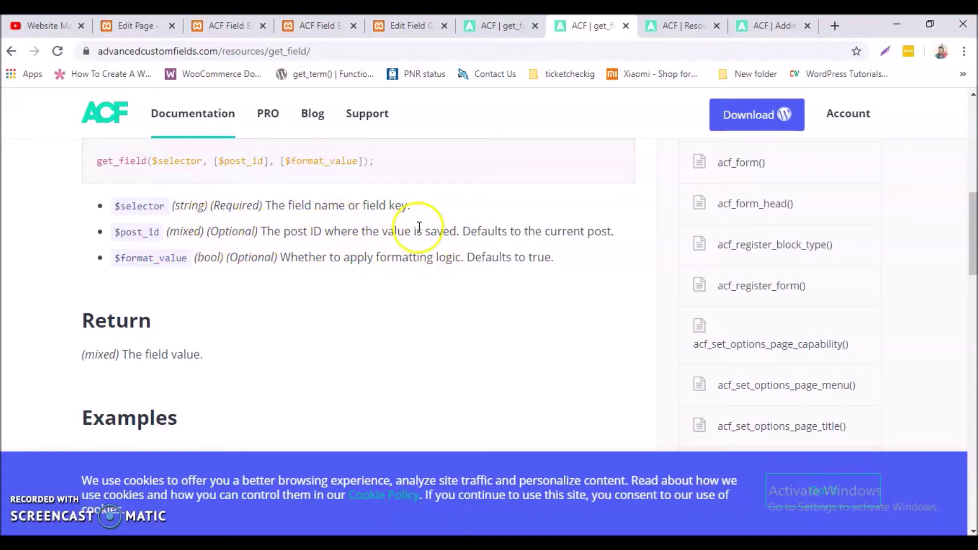
Step: Locate the post ID of the ACF Field Example page in the address of its page editor
{"action": "left_click", "coordinate": [409, 31]}
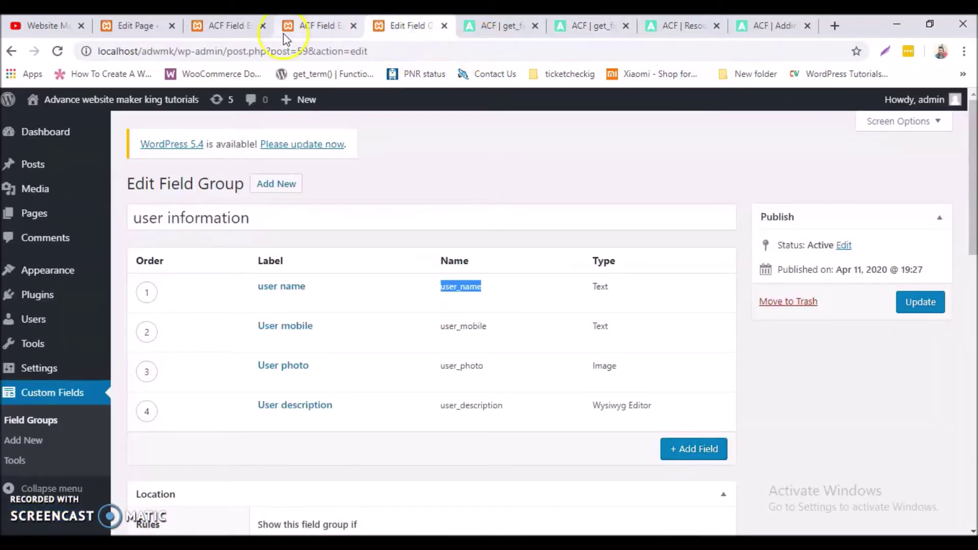
{"action": "left_click", "coordinate": [316, 28]}
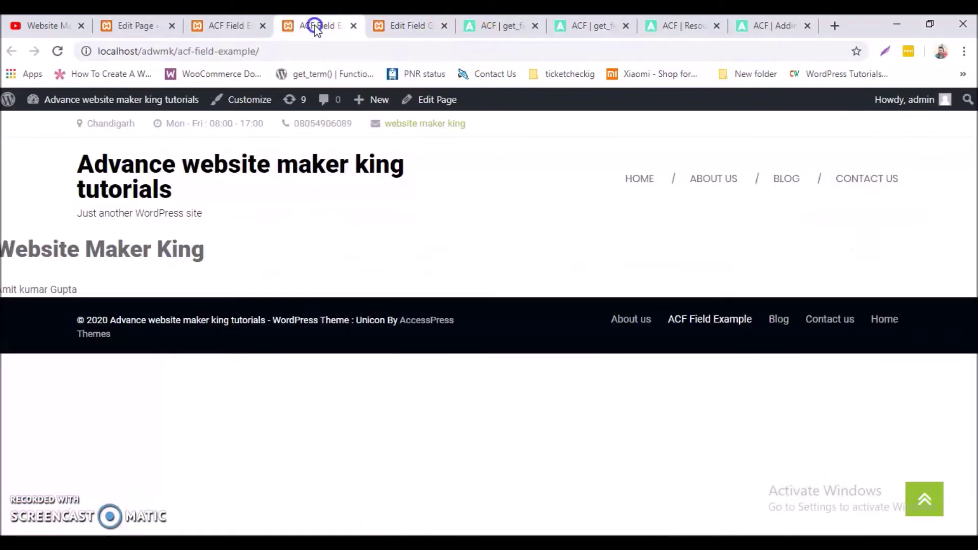
{"action": "left_click", "coordinate": [224, 28]}
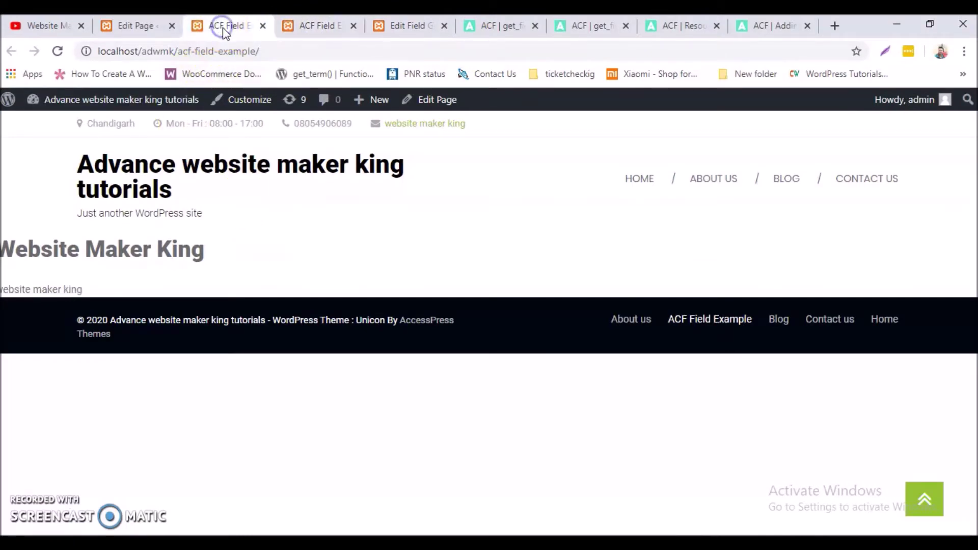
{"action": "left_click", "coordinate": [138, 20]}
{"action": "double_click", "coordinate": [303, 51]}
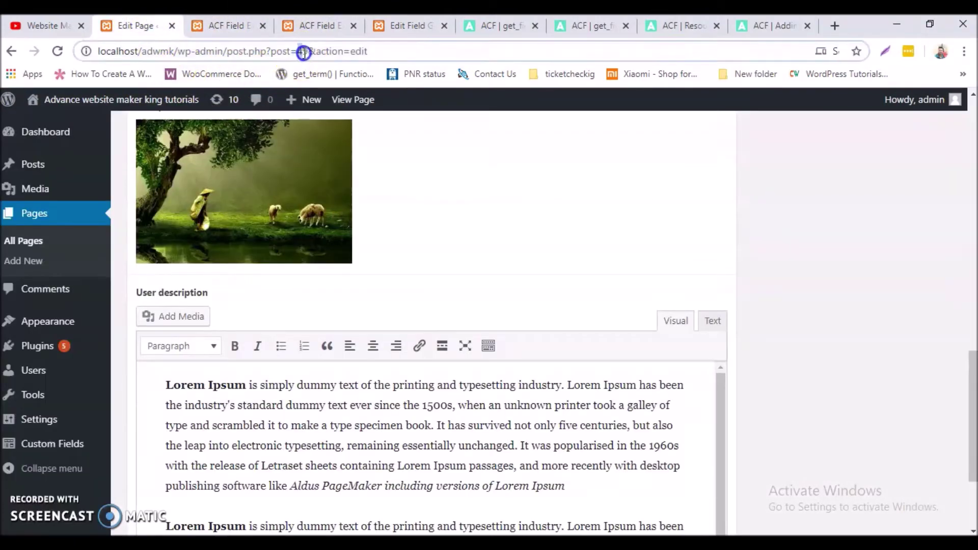
{"action": "scroll", "coordinate": [550, 257], "scroll_direction": "up", "scroll_amount": 15}
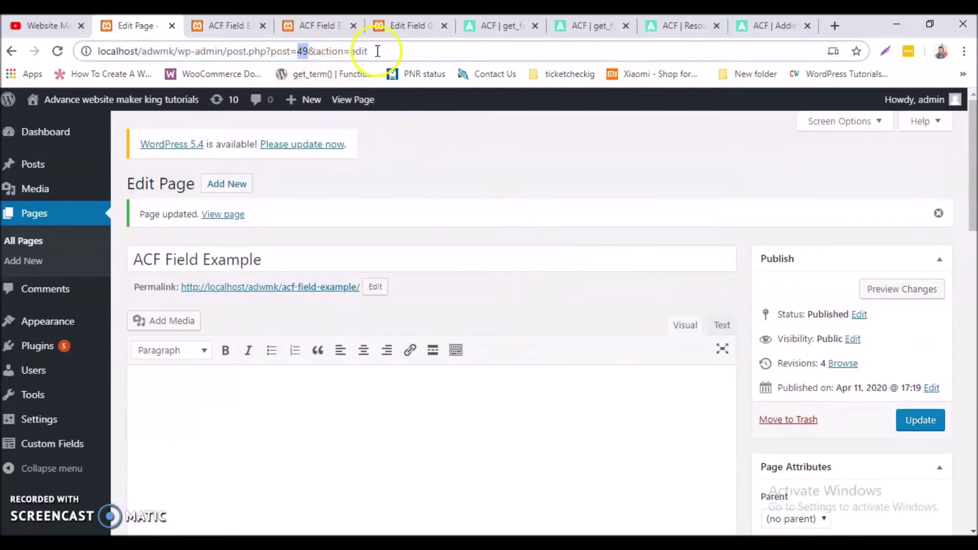
{"action": "left_click_drag", "start_coordinate": [377, 50], "coordinate": [301, 55]}
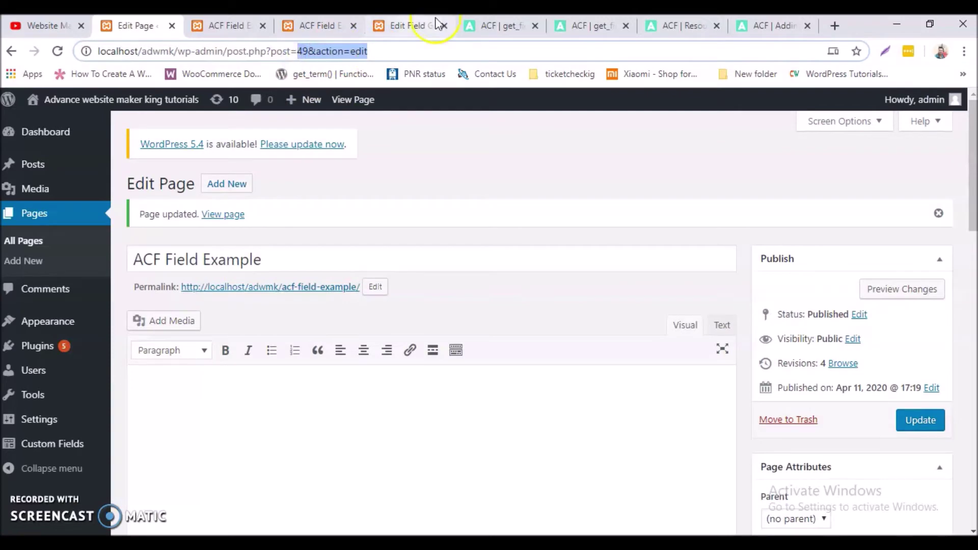
Step: Read the get_field() documentation from the parameters through the return value to the current-post example
{"action": "left_click", "coordinate": [510, 25]}
{"action": "left_click", "coordinate": [581, 25]}
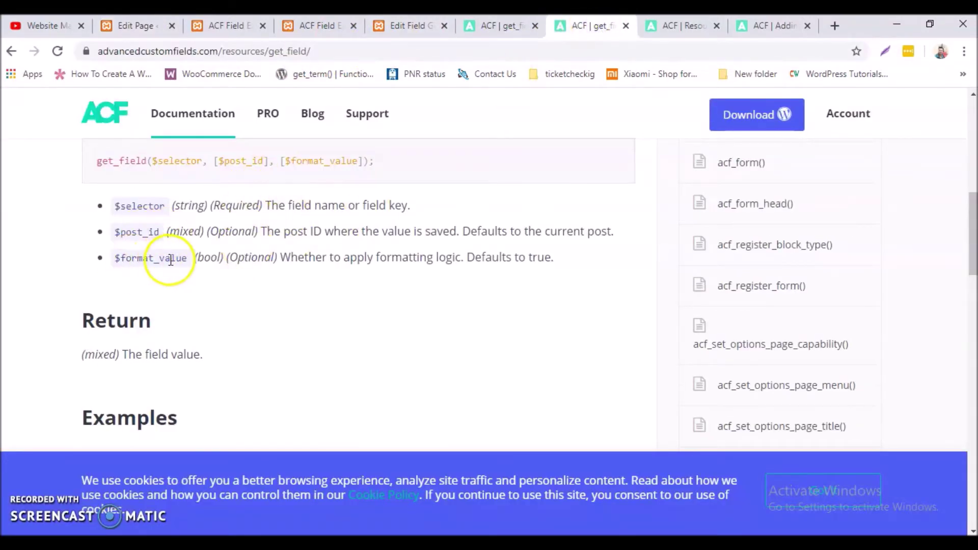
{"action": "scroll", "coordinate": [203, 275], "scroll_direction": "down", "scroll_amount": 4}
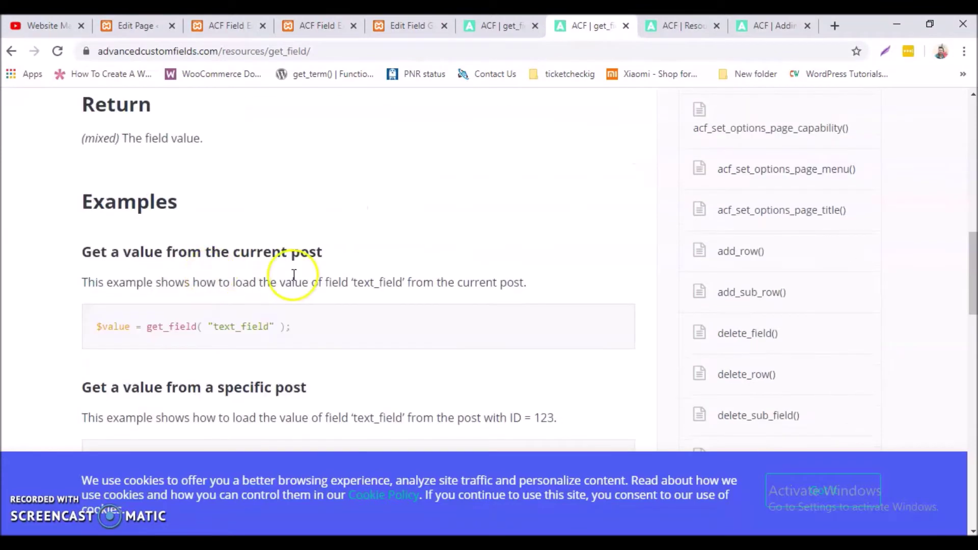
{"action": "scroll", "coordinate": [173, 255], "scroll_direction": "up", "scroll_amount": 2}
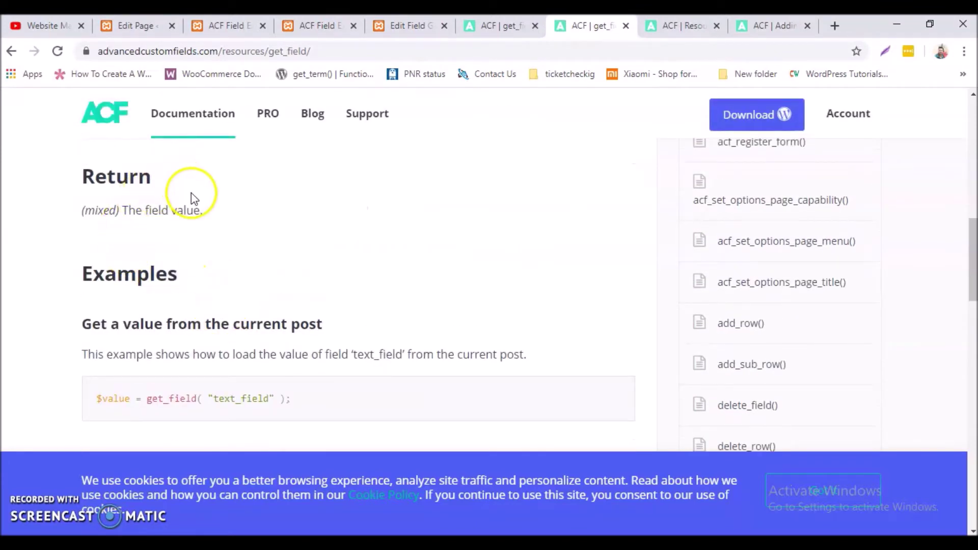
{"action": "scroll", "coordinate": [192, 198], "scroll_direction": "up", "scroll_amount": 5}
{"action": "scroll", "coordinate": [196, 255], "scroll_direction": "down", "scroll_amount": 4}
{"action": "scroll", "coordinate": [198, 309], "scroll_direction": "down", "scroll_amount": 3}
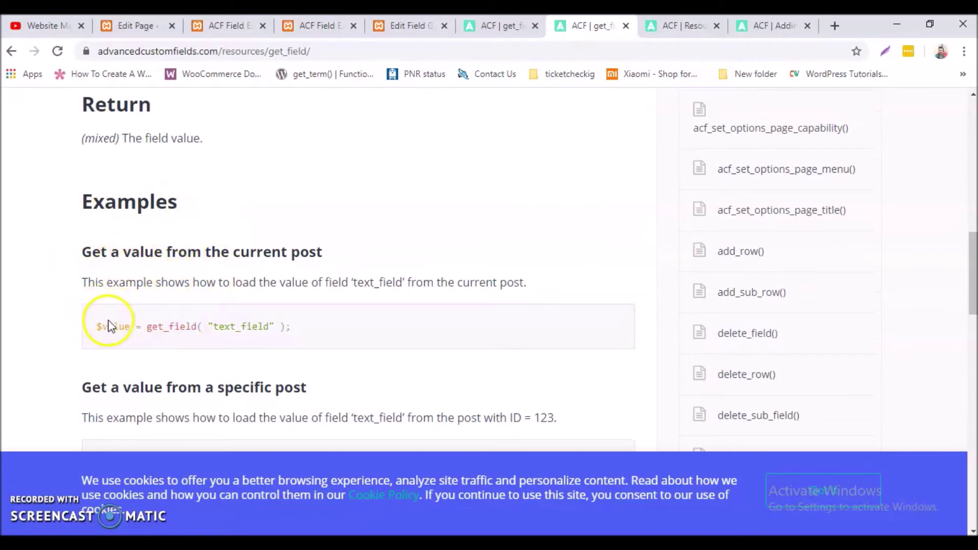
Step: Compare the "text_field" argument in the current-post and specific-post get_field() examples with the field names in the user information group
{"action": "left_click_drag", "start_coordinate": [101, 326], "coordinate": [270, 327]}
{"action": "left_click", "coordinate": [410, 25]}
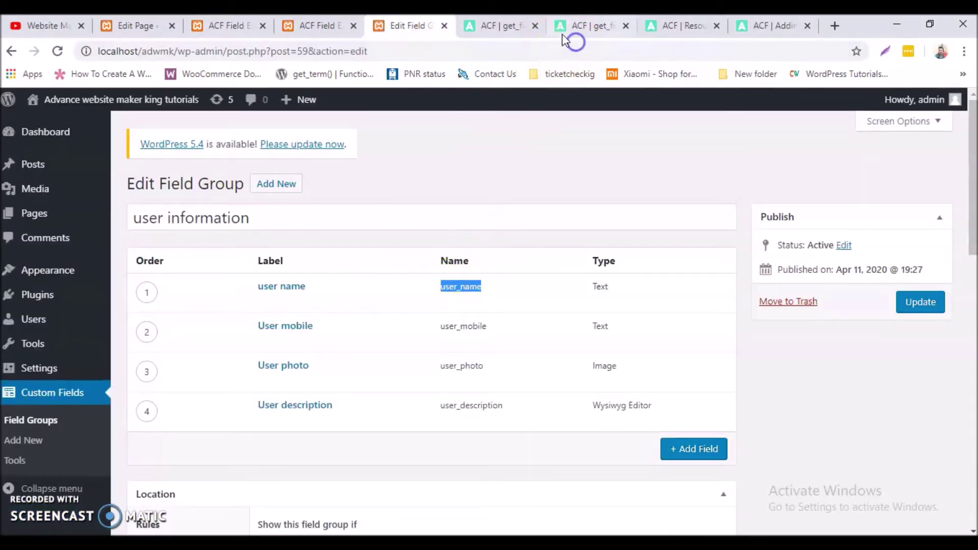
{"action": "left_click", "coordinate": [489, 26]}
{"action": "scroll", "coordinate": [109, 233], "scroll_direction": "down", "scroll_amount": 4}
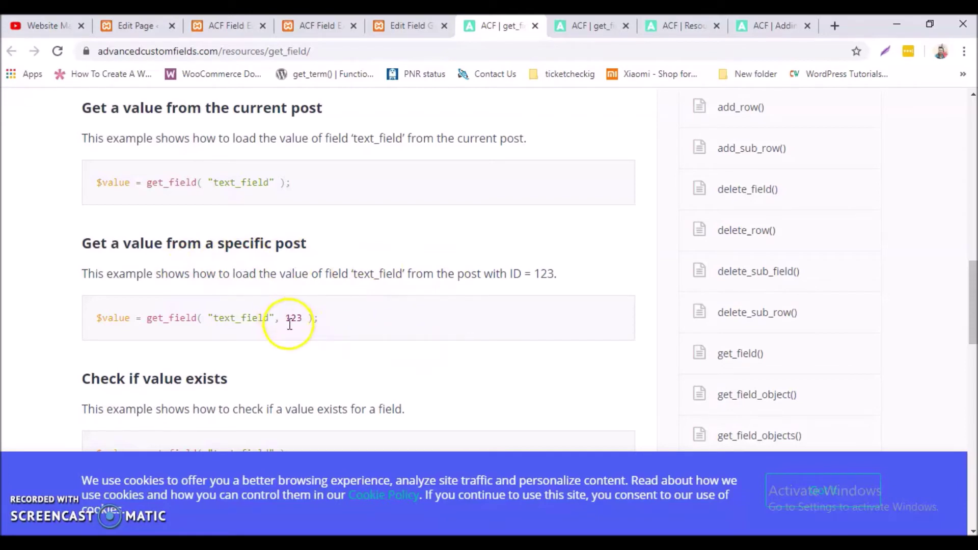
{"action": "double_click", "coordinate": [229, 317]}
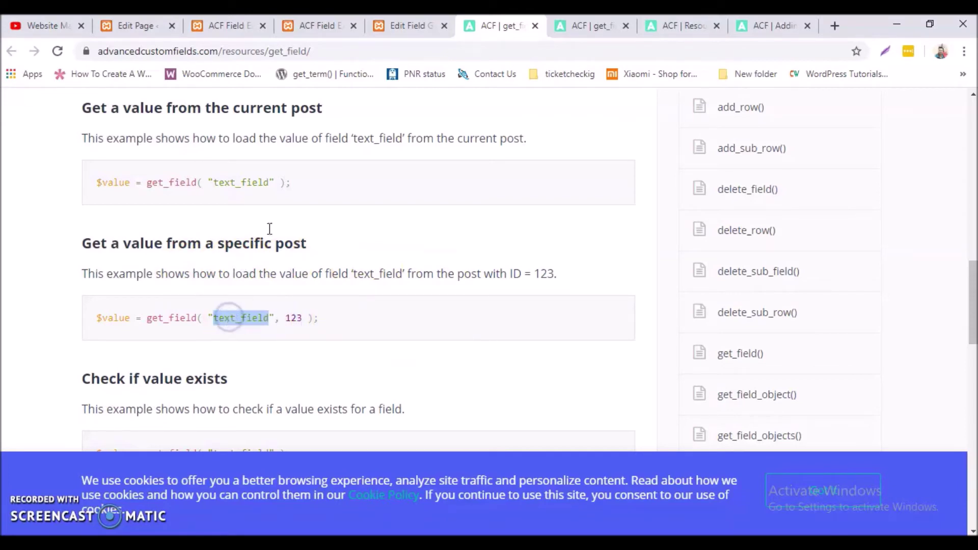
{"action": "left_click", "coordinate": [422, 25]}
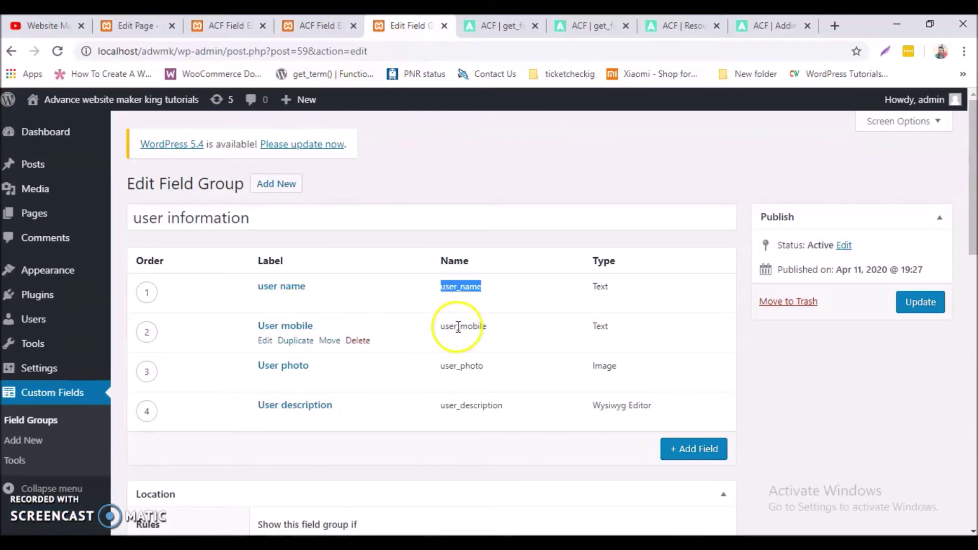
Step: Compare the 123 argument in the specific-post get_field() example with the post ID in the ACF Field Example page editor's address
{"action": "left_click", "coordinate": [488, 26]}
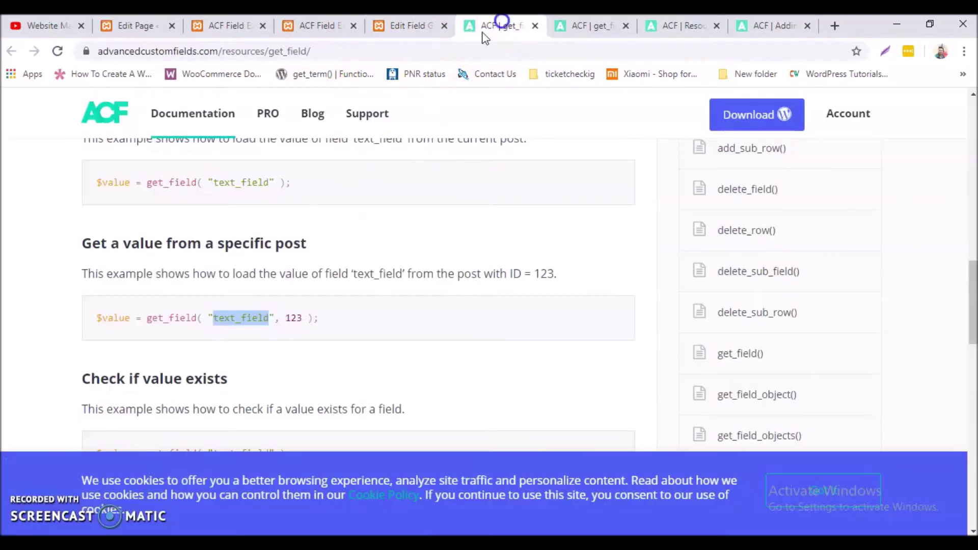
{"action": "double_click", "coordinate": [300, 318]}
{"action": "left_click", "coordinate": [228, 26]}
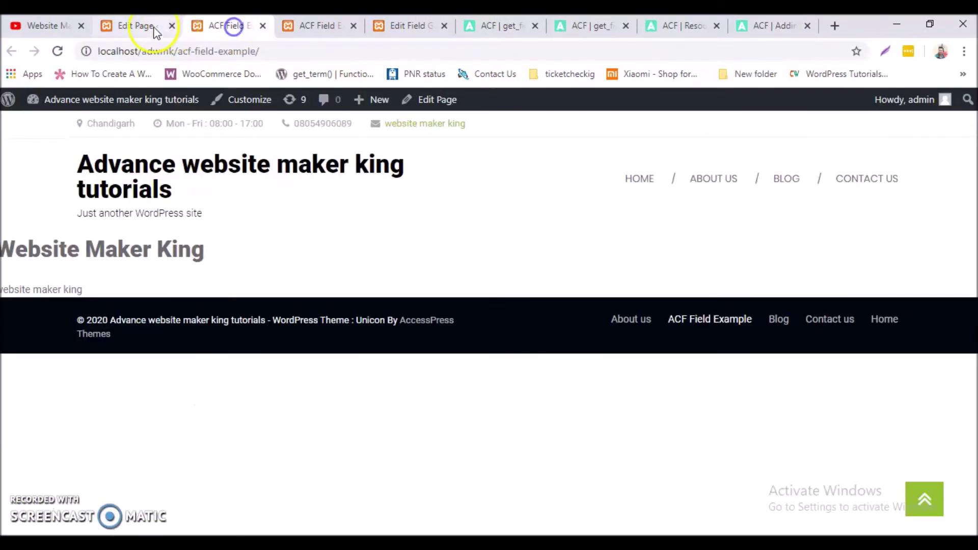
{"action": "left_click", "coordinate": [145, 26]}
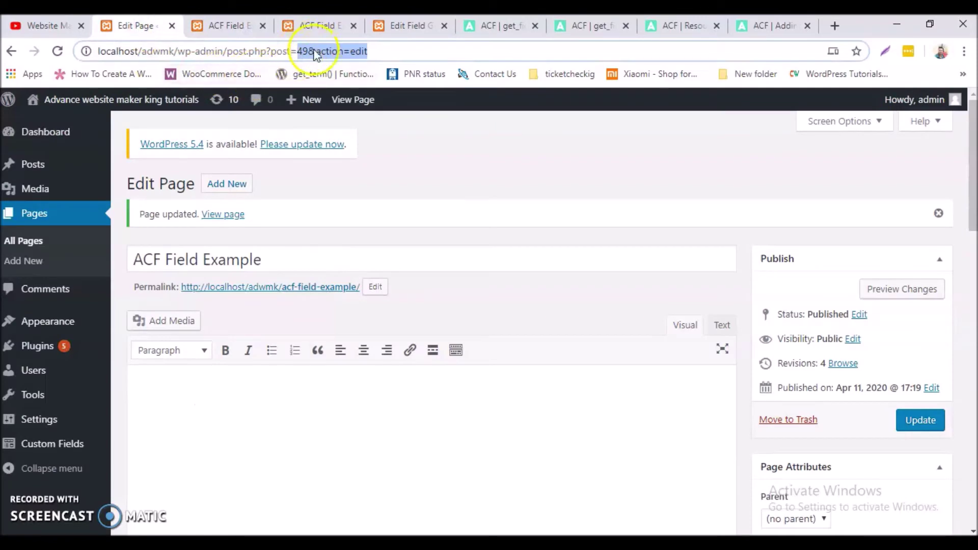
{"action": "left_click", "coordinate": [477, 24]}
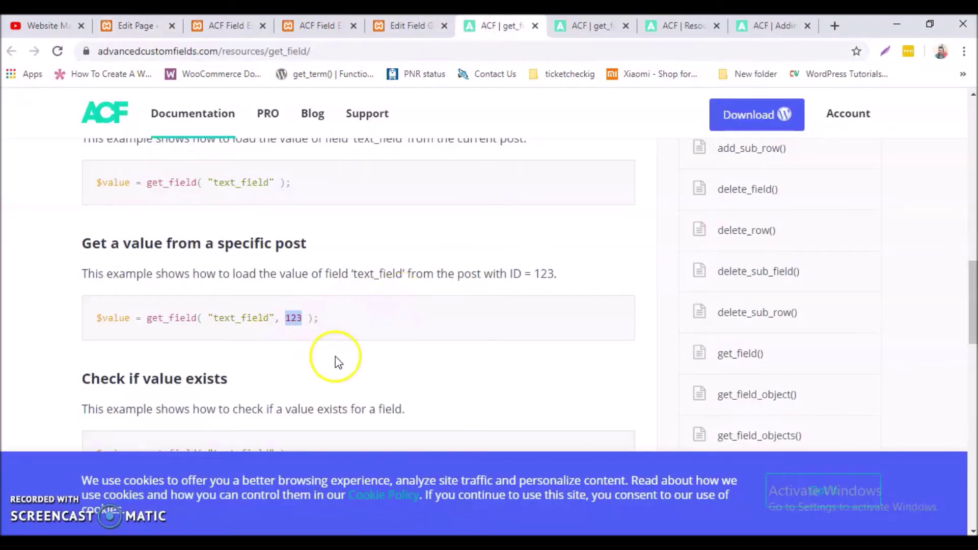
{"action": "scroll", "coordinate": [291, 236], "scroll_direction": "down", "scroll_amount": 4}
{"action": "scroll", "coordinate": [299, 277], "scroll_direction": "up", "scroll_amount": 3}
{"action": "double_click", "coordinate": [291, 245]}
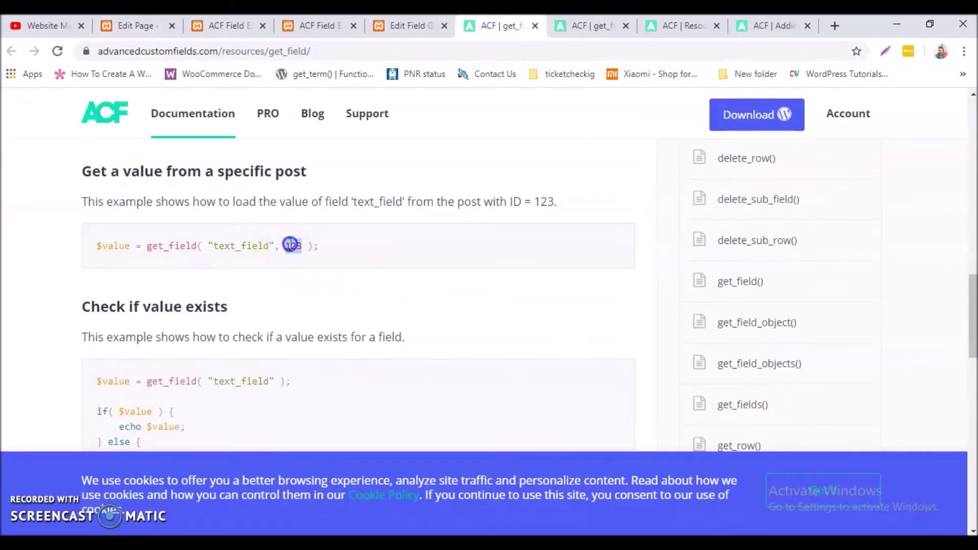
{"action": "left_click_drag", "start_coordinate": [284, 245], "coordinate": [93, 239]}
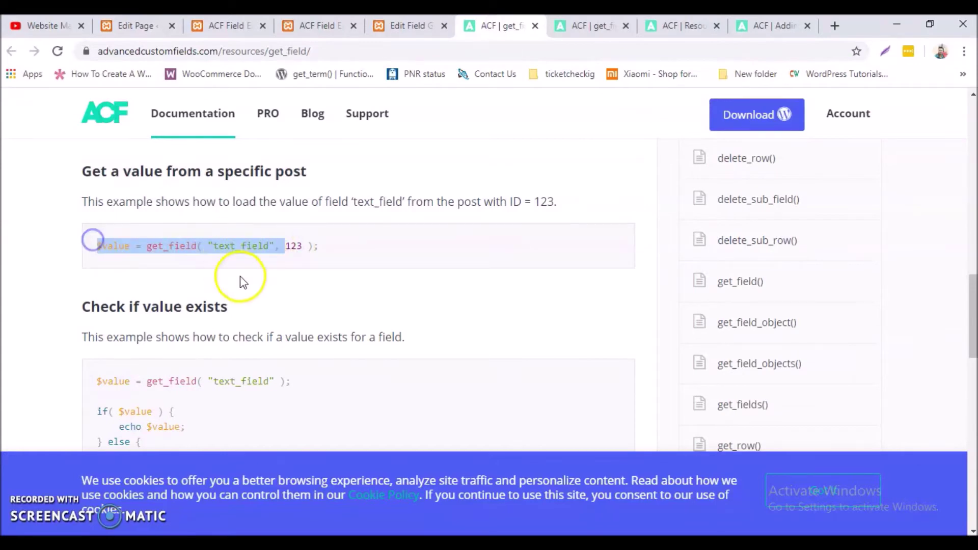
Step: Read the "Check if value exists" example, following the "text_field" argument and the if/else test on $value
{"action": "scroll", "coordinate": [241, 280], "scroll_direction": "down", "scroll_amount": 2}
{"action": "scroll", "coordinate": [153, 305], "scroll_direction": "down", "scroll_amount": 3}
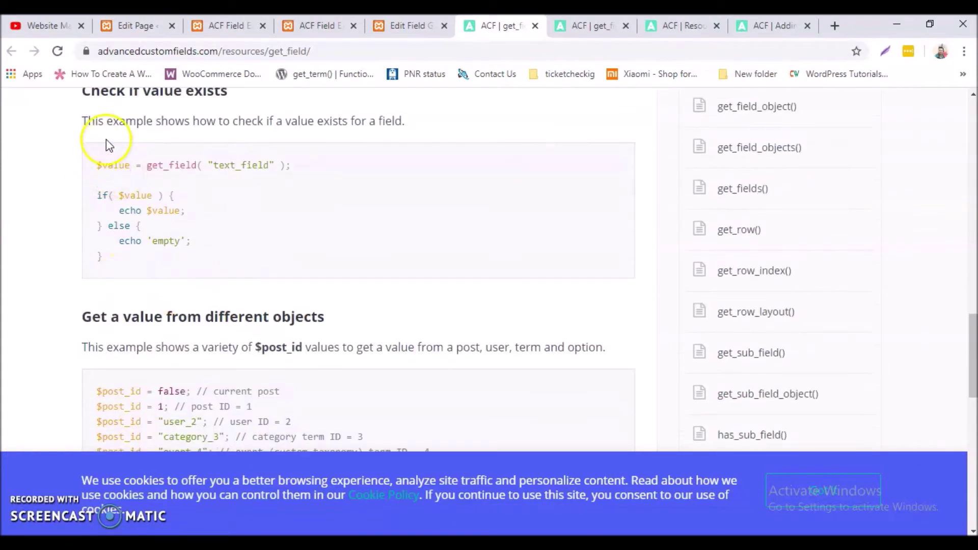
{"action": "scroll", "coordinate": [108, 147], "scroll_direction": "up", "scroll_amount": 1}
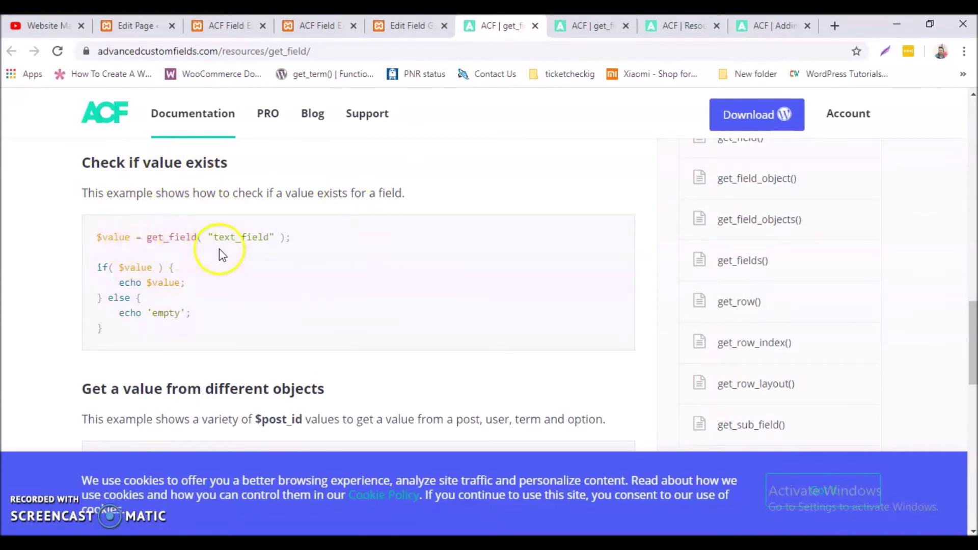
{"action": "double_click", "coordinate": [251, 240]}
{"action": "left_click", "coordinate": [112, 268]}
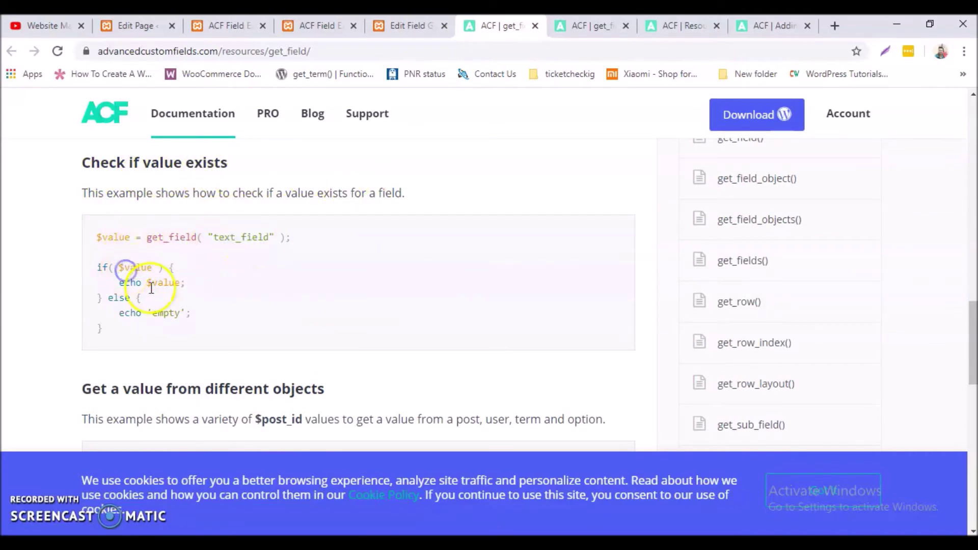
{"action": "scroll", "coordinate": [232, 320], "scroll_direction": "down", "scroll_amount": 5}
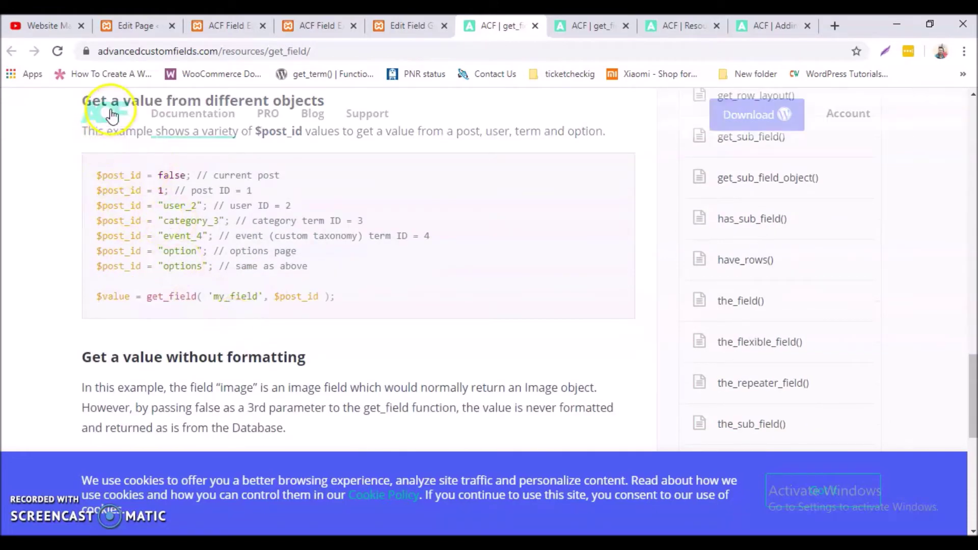
Step: Review the get_field() examples for getting a value from different objects and getting a value without formatting
{"action": "scroll", "coordinate": [252, 131], "scroll_direction": "up", "scroll_amount": 4}
{"action": "scroll", "coordinate": [199, 342], "scroll_direction": "down", "scroll_amount": 5}
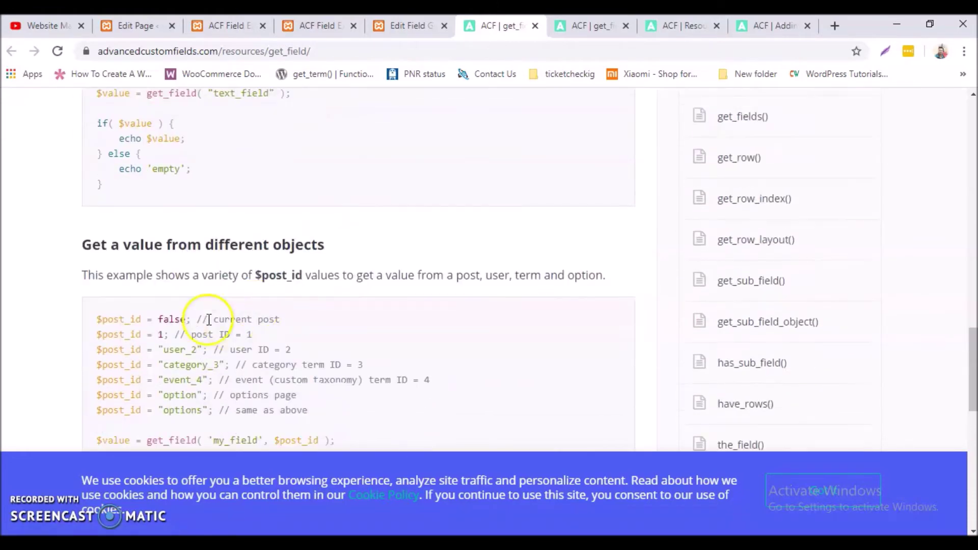
{"action": "scroll", "coordinate": [305, 295], "scroll_direction": "down", "scroll_amount": 3}
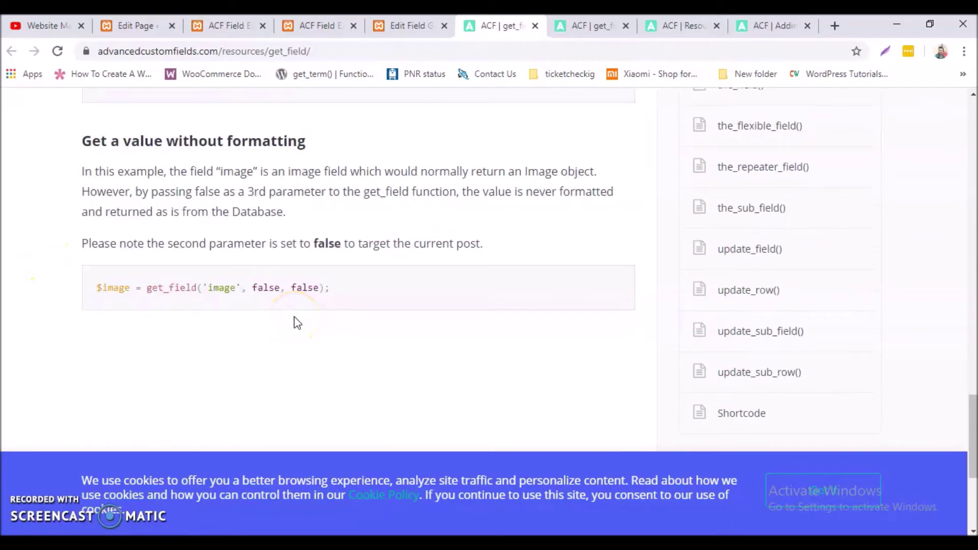
{"action": "scroll", "coordinate": [297, 323], "scroll_direction": "up", "scroll_amount": 3}
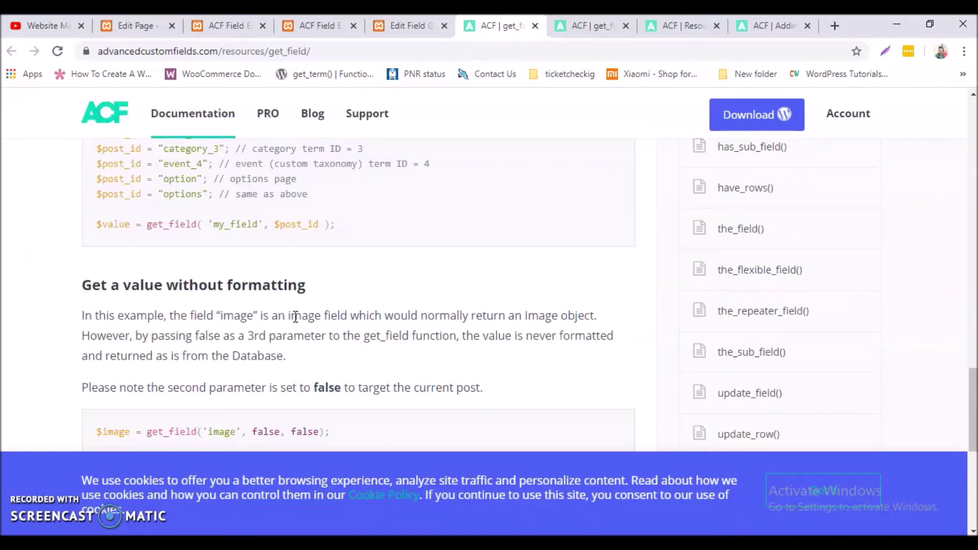
{"action": "scroll", "coordinate": [413, 285], "scroll_direction": "up", "scroll_amount": 12}
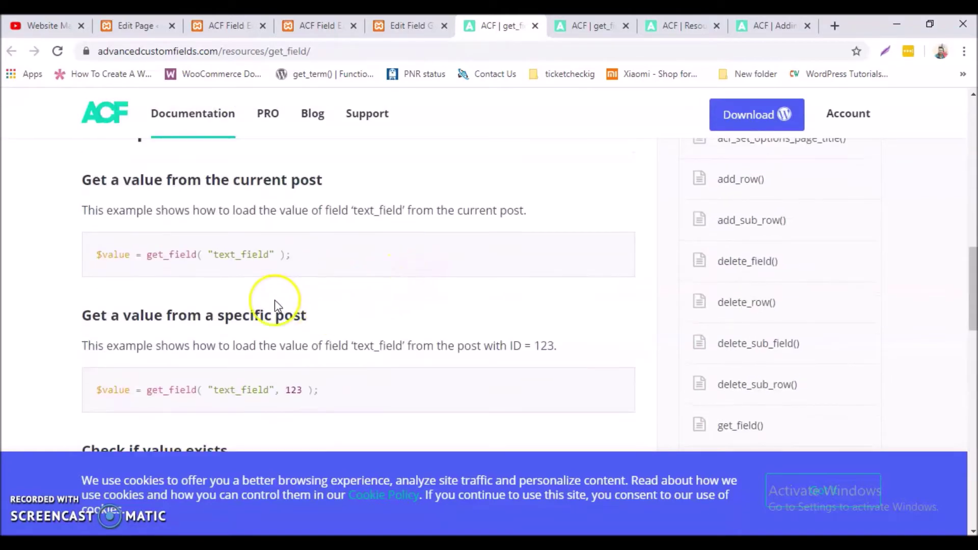
Step: Compare the current-post get_field() example with the $value, get_field and "user_name" parts of acf_template.php in Notepad++
{"action": "left_click_drag", "start_coordinate": [293, 255], "coordinate": [88, 248]}
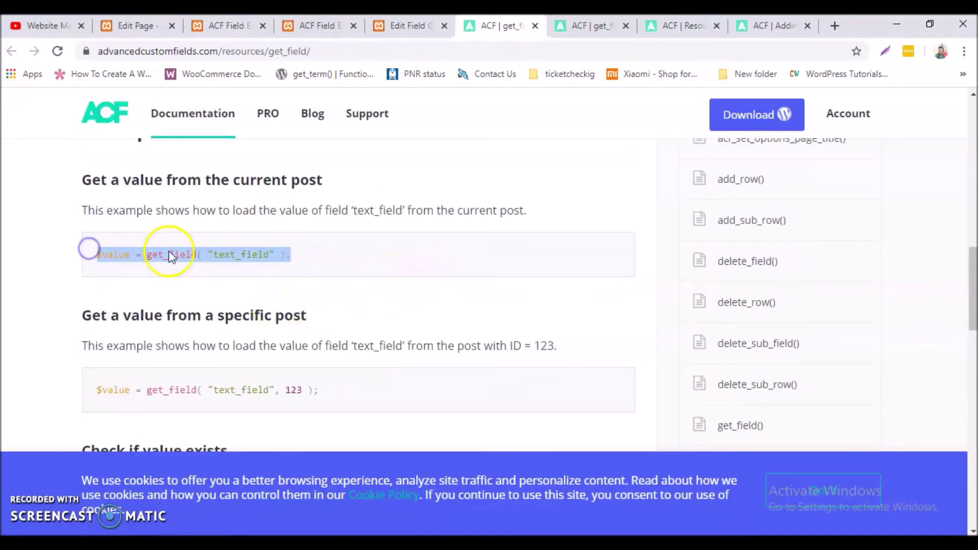
{"action": "key", "text": "alt+Tab"}
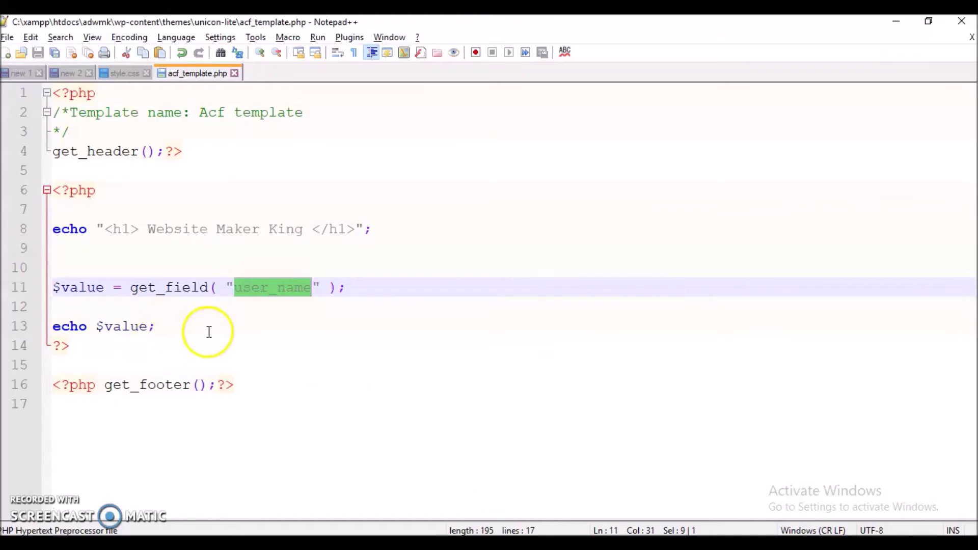
{"action": "double_click", "coordinate": [163, 297]}
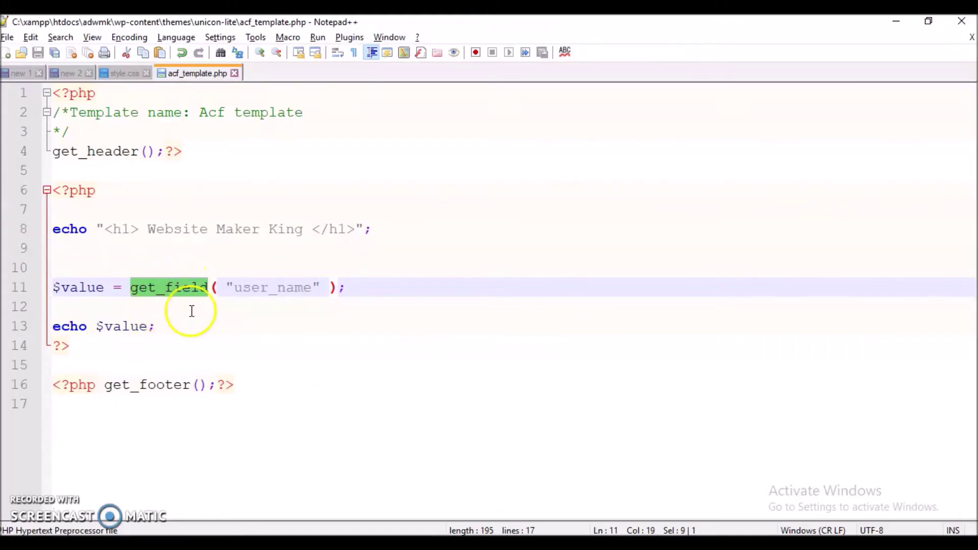
{"action": "double_click", "coordinate": [84, 290]}
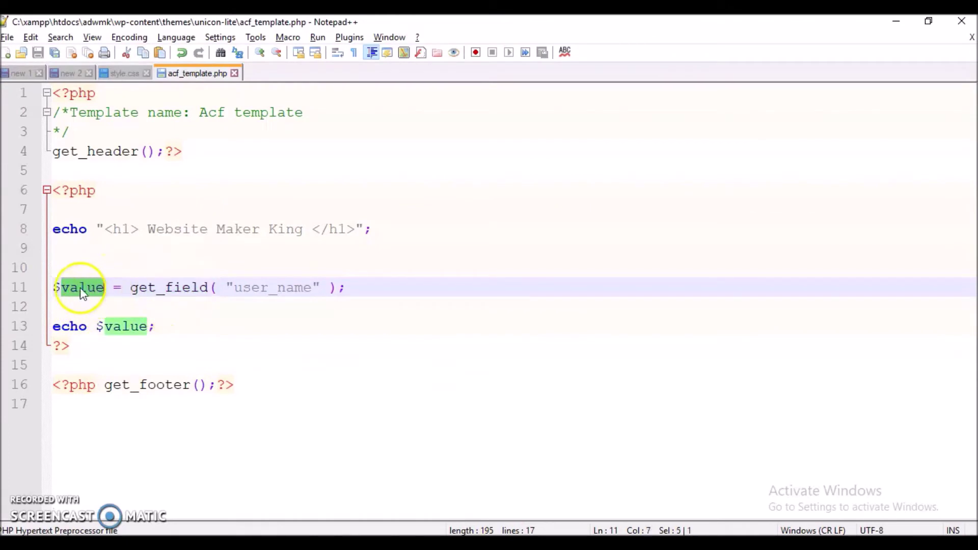
{"action": "double_click", "coordinate": [169, 288]}
{"action": "double_click", "coordinate": [271, 288]}
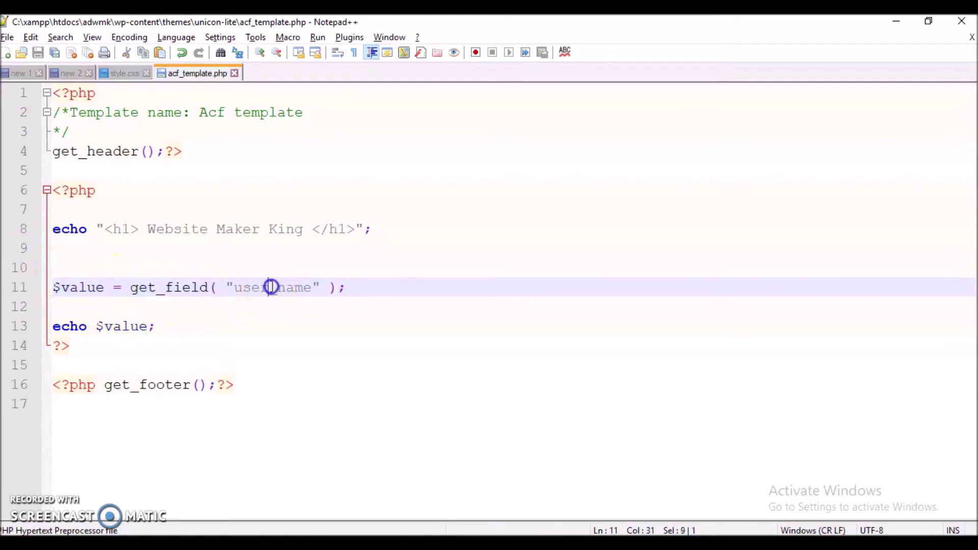
{"action": "left_click", "coordinate": [288, 295]}
Step: Switch to Chrome and check the two open ACF Field Example page views against the page's editor
{"action": "key", "text": "alt+Tab"}
{"action": "left_click", "coordinate": [225, 24]}
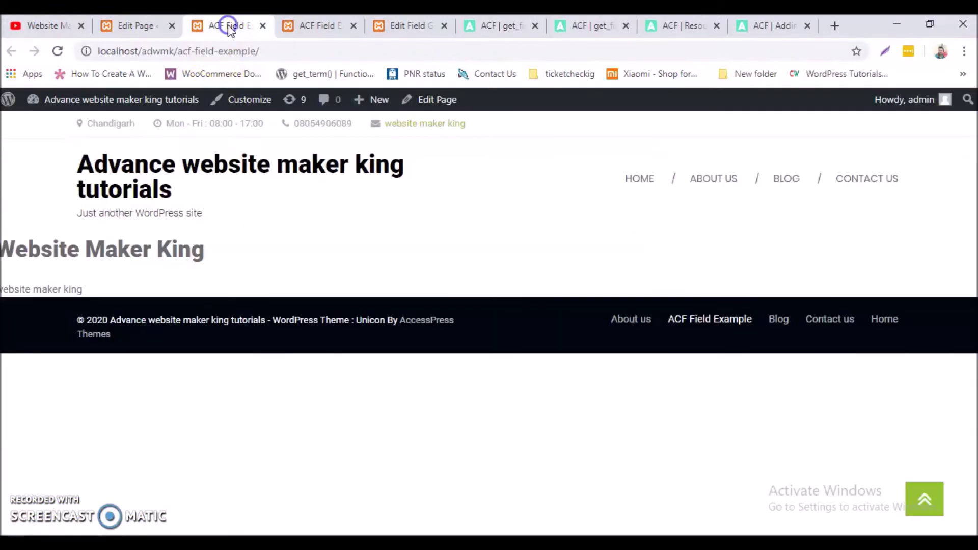
{"action": "left_click", "coordinate": [319, 26]}
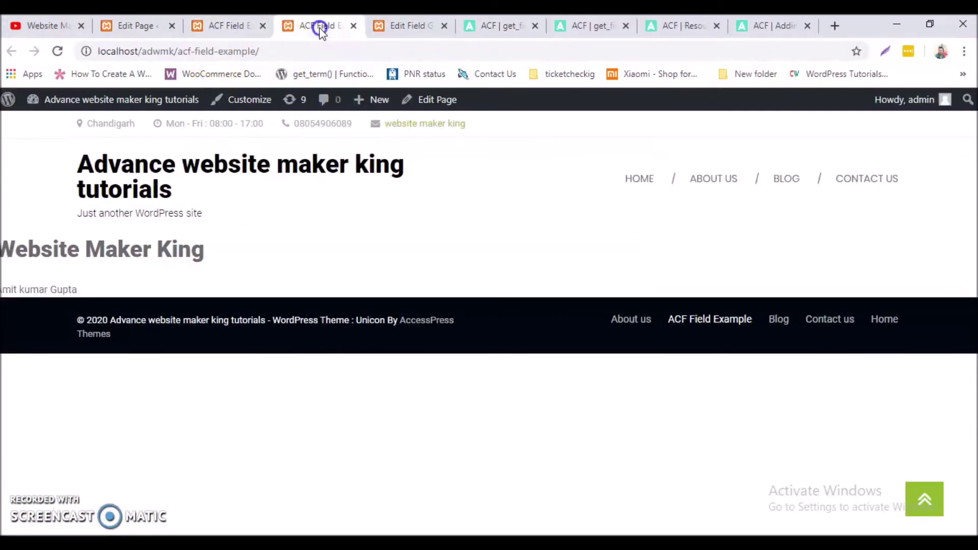
{"action": "left_click", "coordinate": [135, 25]}
{"action": "scroll", "coordinate": [411, 265], "scroll_direction": "down", "scroll_amount": 6}
Step: Copy the field name user_mobile from the user information field group
{"action": "left_click", "coordinate": [408, 25]}
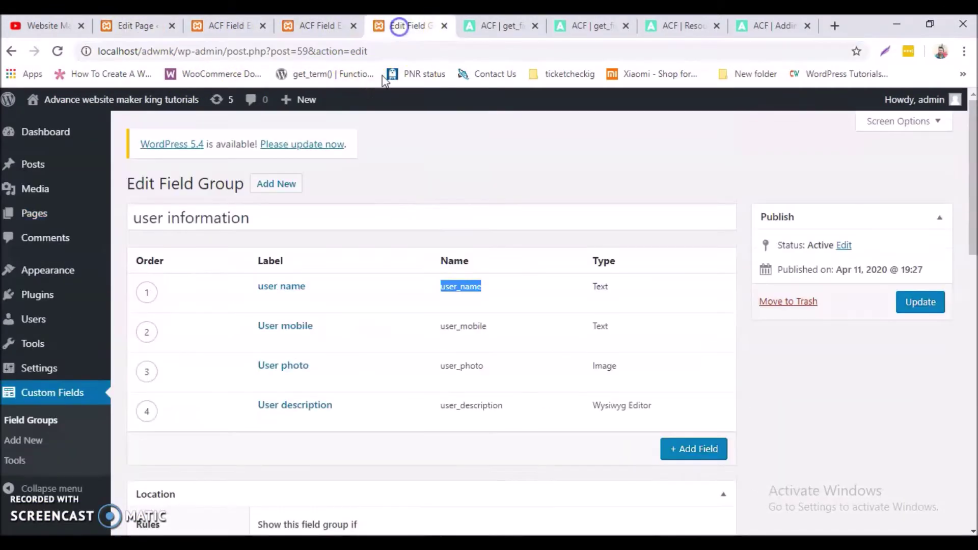
{"action": "scroll", "coordinate": [426, 212], "scroll_direction": "down", "scroll_amount": 5}
{"action": "scroll", "coordinate": [458, 244], "scroll_direction": "up", "scroll_amount": 4}
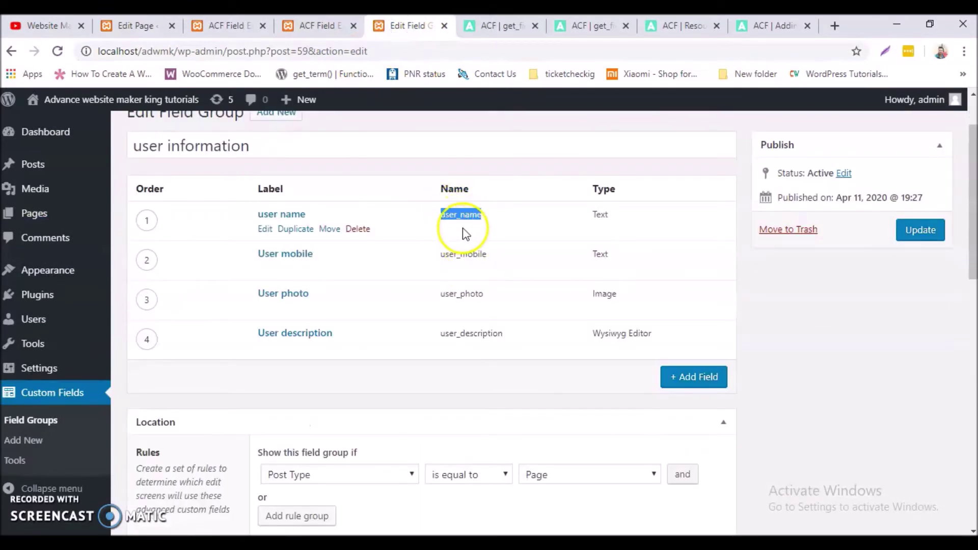
{"action": "left_click_drag", "start_coordinate": [493, 257], "coordinate": [453, 255]}
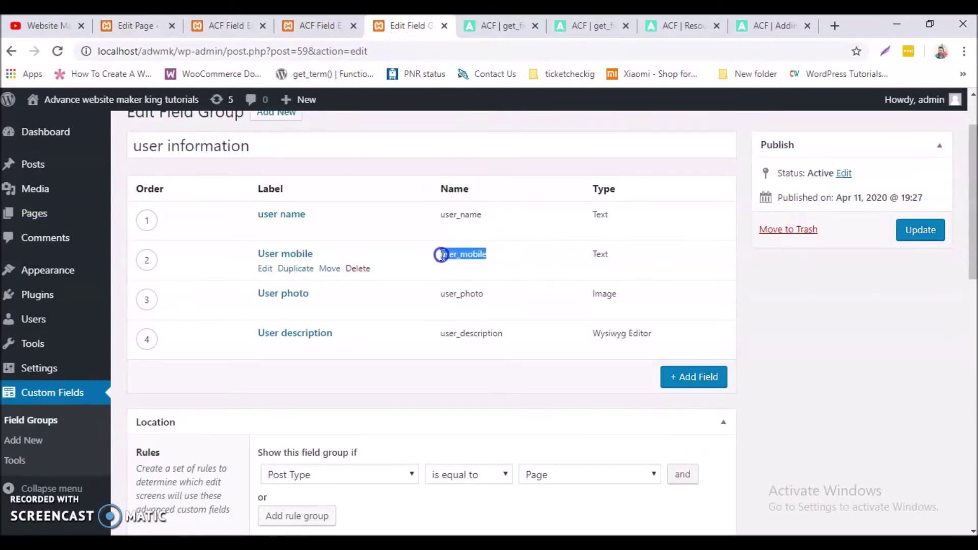
{"action": "right_click", "coordinate": [453, 249]}
{"action": "left_click", "coordinate": [476, 259]}
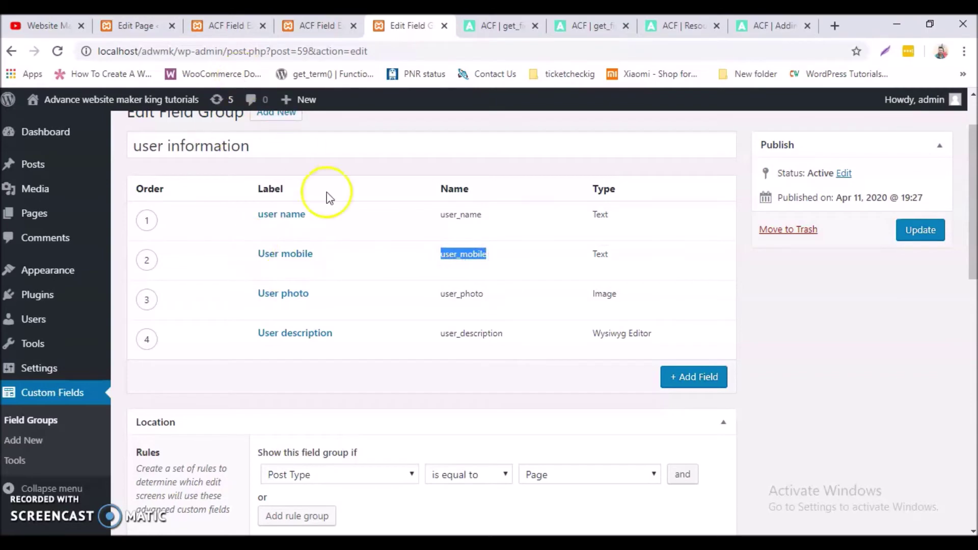
Step: In acf_template.php in Notepad++, prefix the echoed $value with "Name:", save the file, and reload the ACF Field Example page in Chrome
{"action": "left_click", "coordinate": [321, 25]}
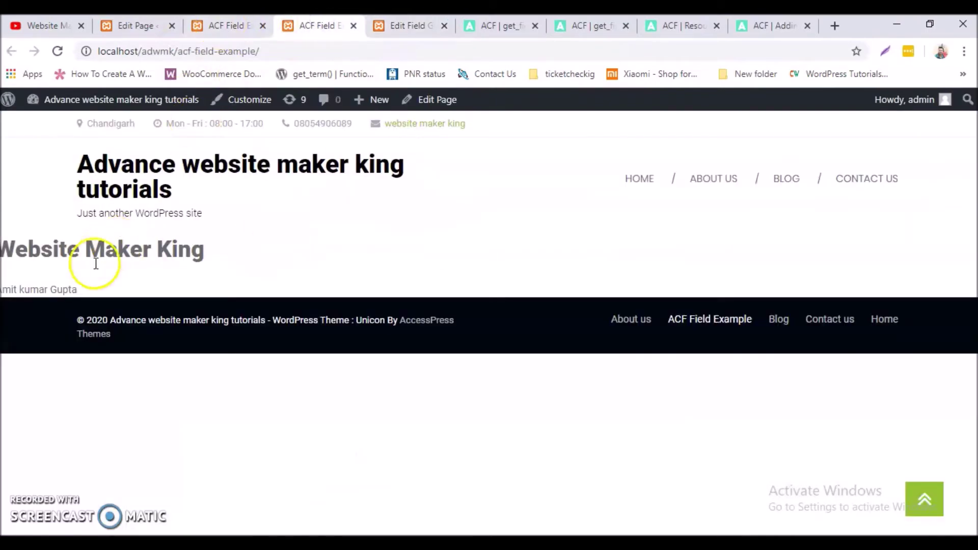
{"action": "key", "text": "alt+Tab"}
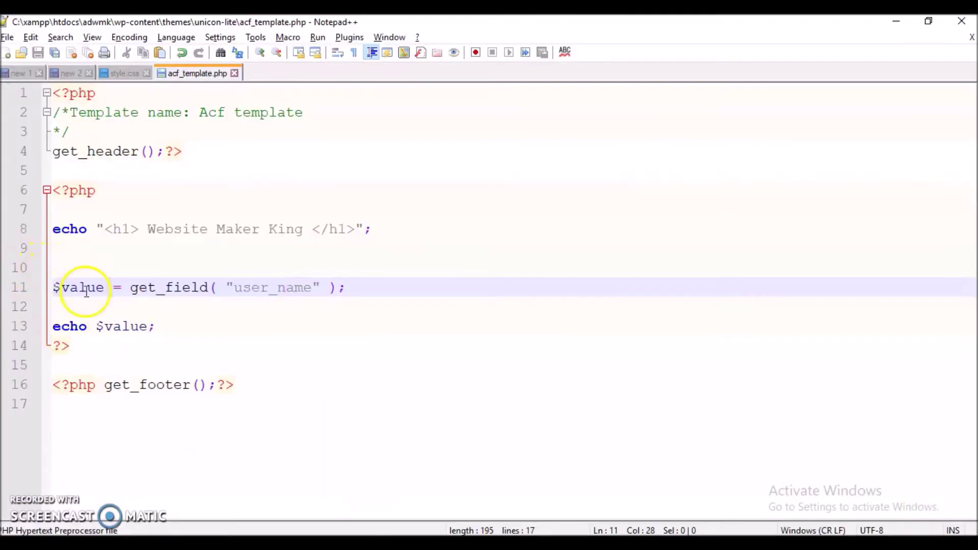
{"action": "left_click", "coordinate": [94, 328]}
{"action": "key", "text": "BackSpace"}
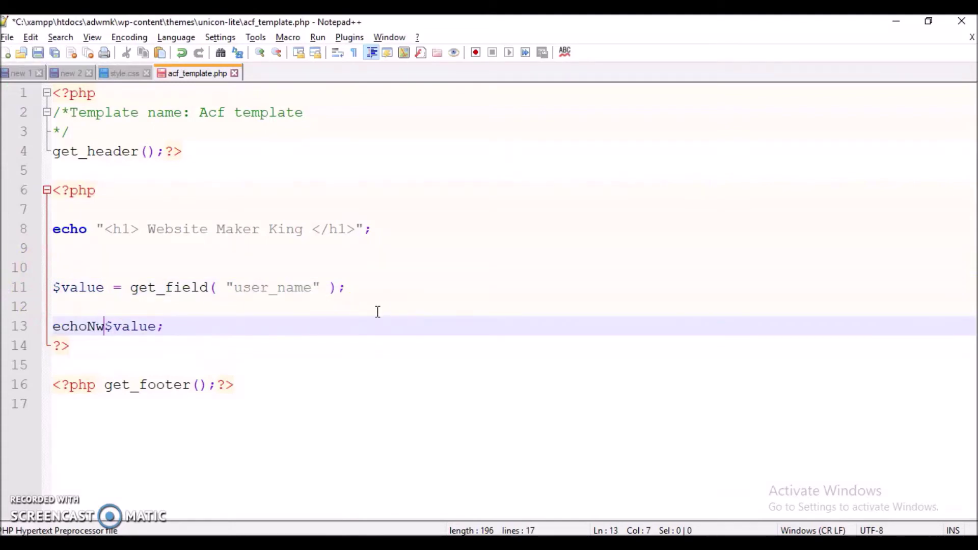
{"action": "type", "text": "\"\""}
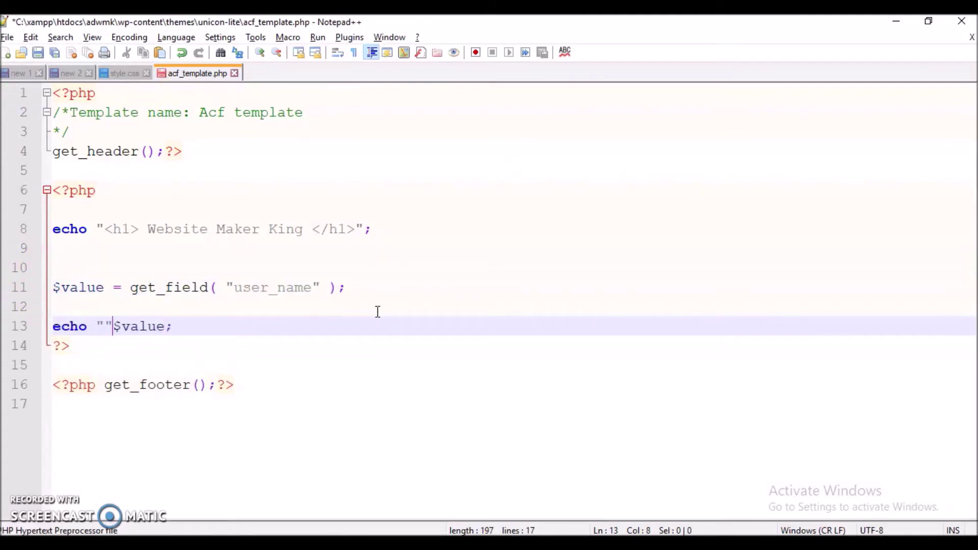
{"action": "type", "text": "Nwe"}
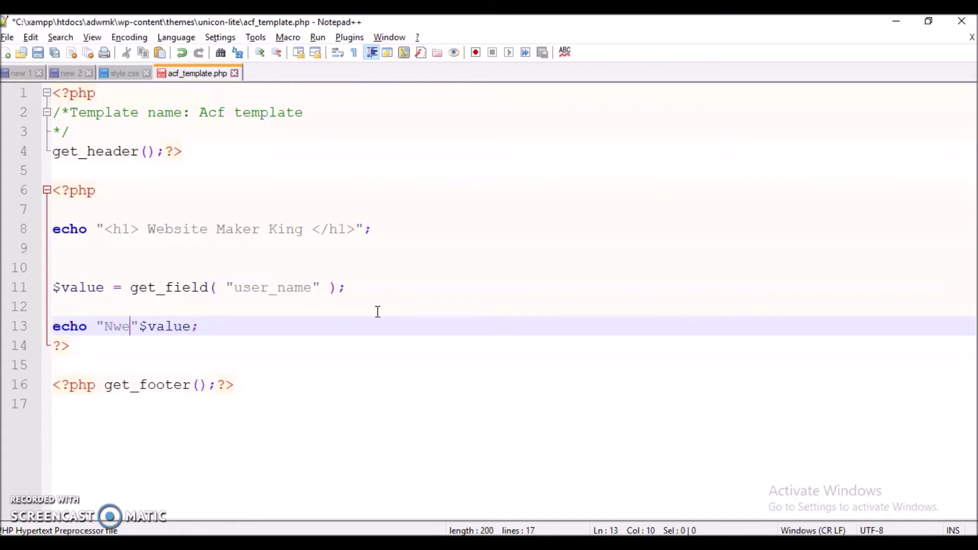
{"action": "key", "text": "BackSpace"}
{"action": "key", "text": "BackSpace"}
{"action": "type", "text": "ame:"}
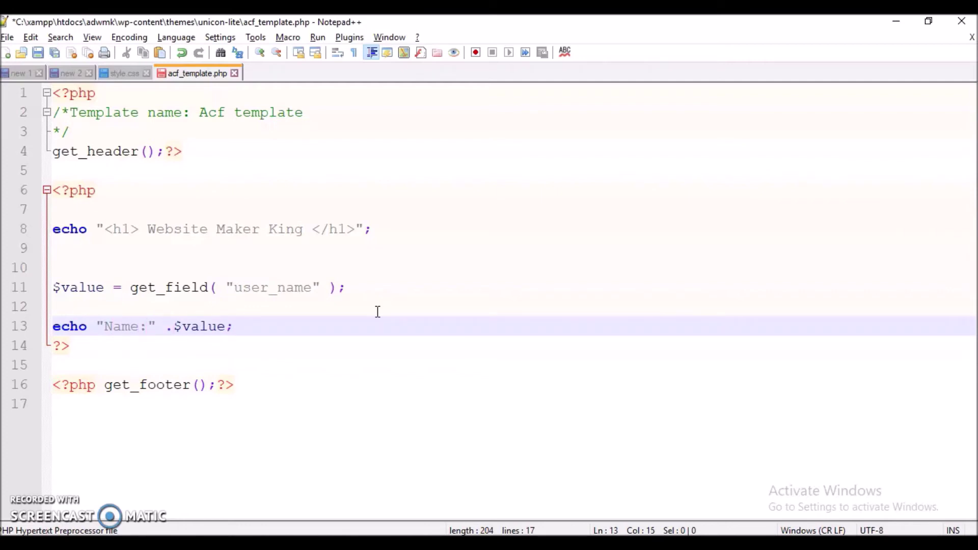
{"action": "key", "text": "ctrl+s"}
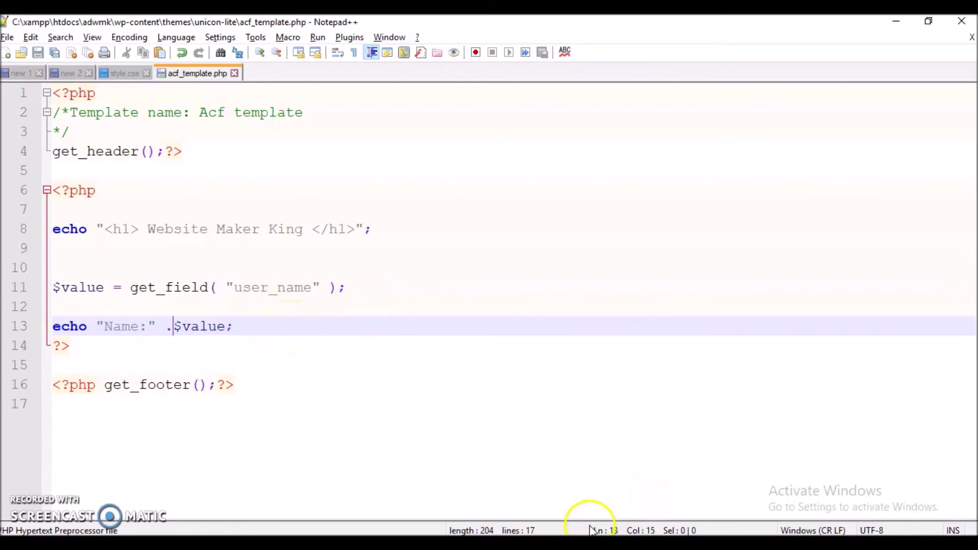
{"action": "key", "text": "alt+Tab"}
{"action": "left_click", "coordinate": [59, 51]}
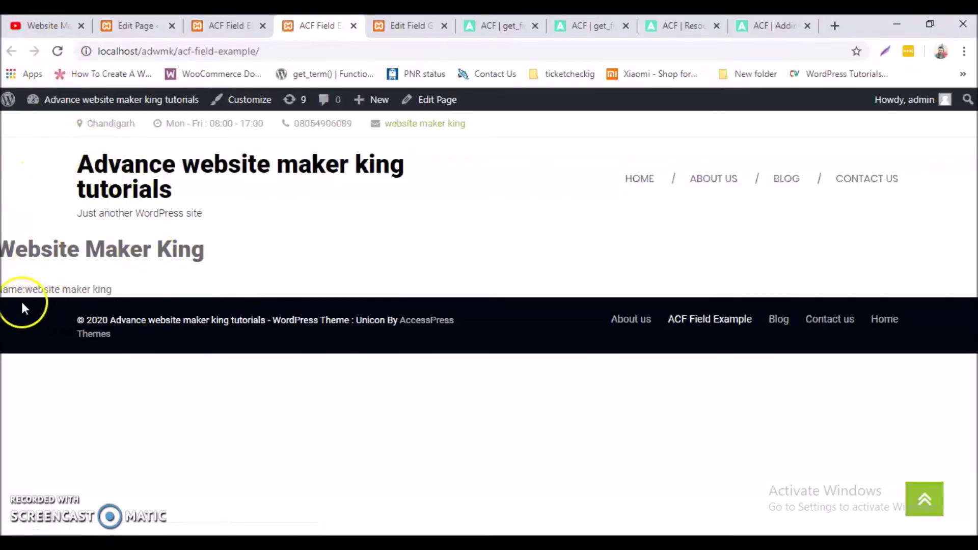
Step: Switch to acf_template.php in Notepad++, change the echoed label to " User Name:", and save the file
{"action": "key", "text": "alt+Tab"}
{"action": "left_click", "coordinate": [140, 326]}
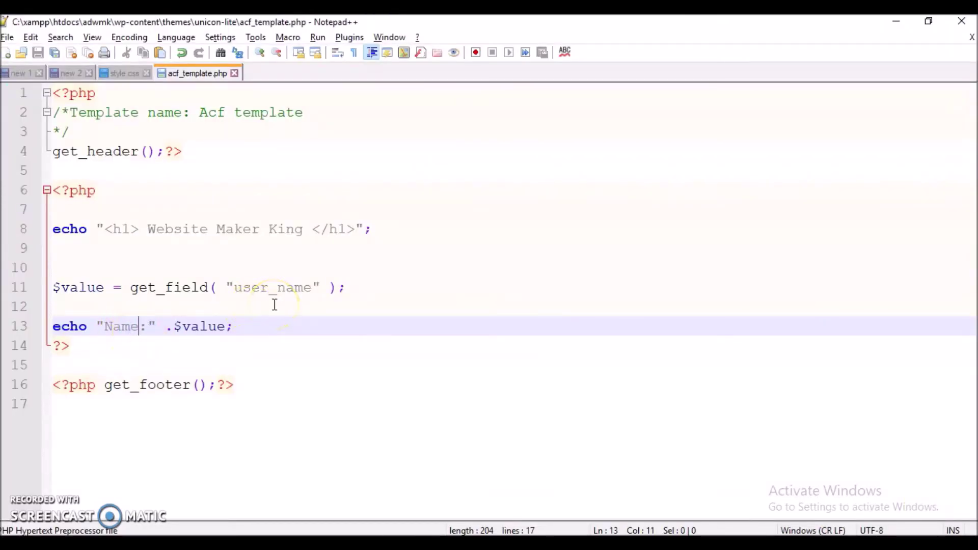
{"action": "type", "text": "Usewr"}
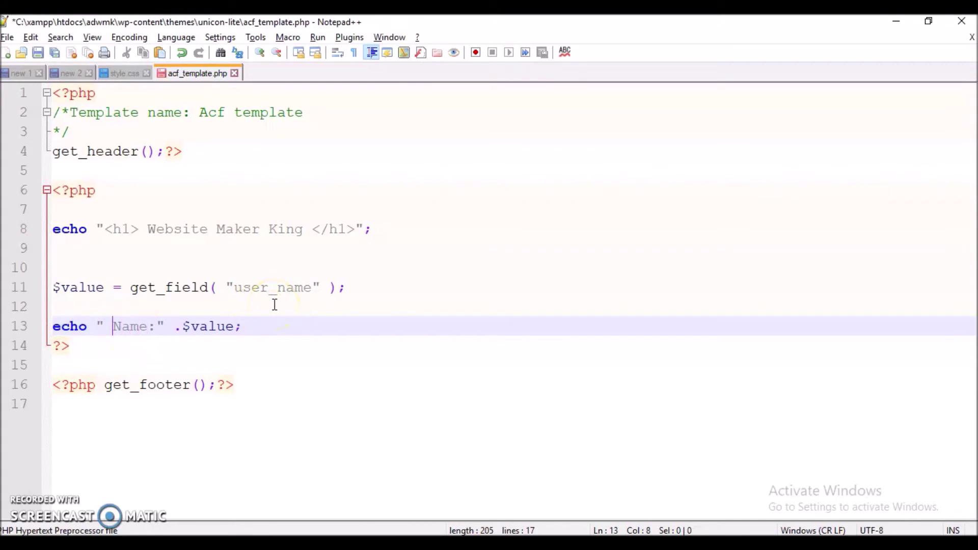
{"action": "key", "text": "BackSpace"}
{"action": "key", "text": "BackSpace"}
{"action": "key", "text": "BackSpace"}
{"action": "type", "text": "r"}
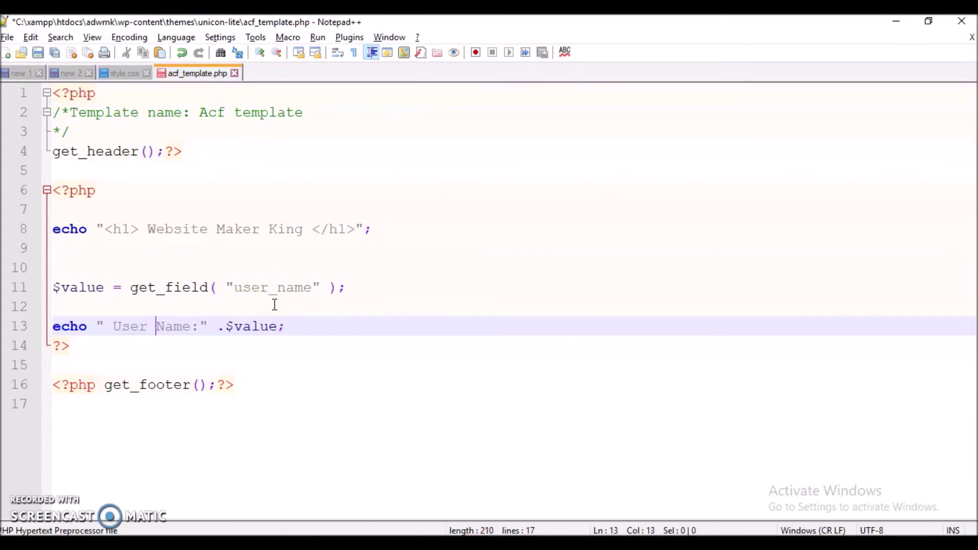
{"action": "key", "text": "ctrl+s"}
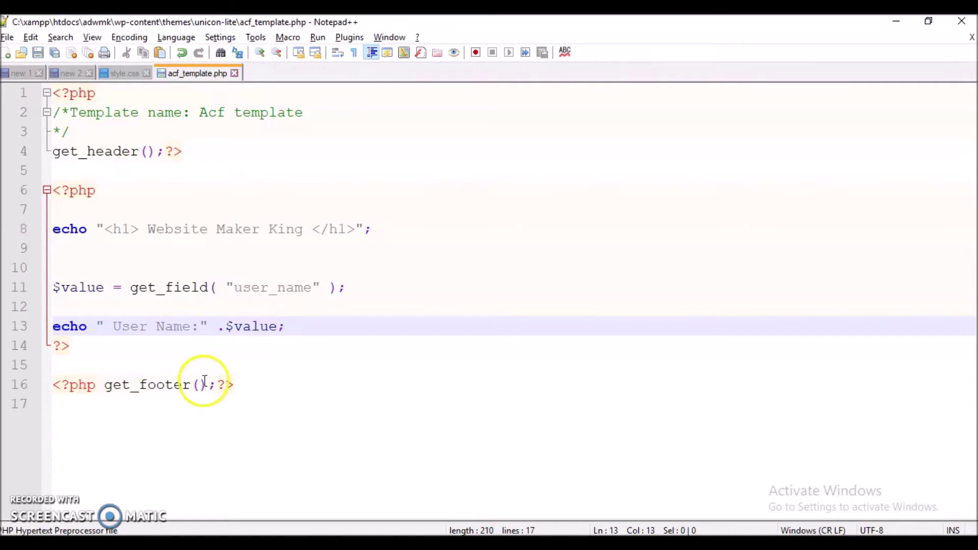
Step: Duplicate the $value get_field() line and its echo line below the originals, separated by a blank line
{"action": "double_click", "coordinate": [257, 329]}
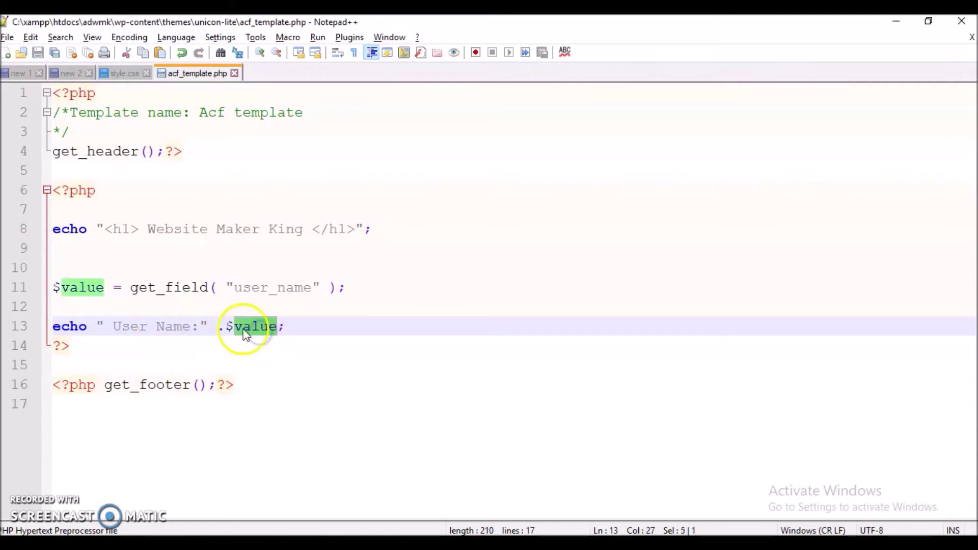
{"action": "left_click_drag", "start_coordinate": [290, 327], "coordinate": [27, 282]}
{"action": "key", "text": "ctrl+c"}
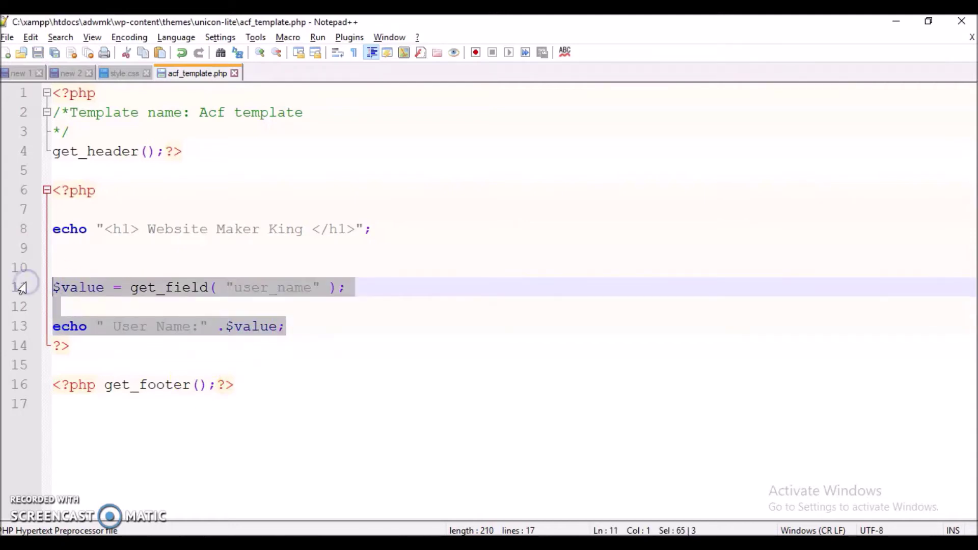
{"action": "left_click", "coordinate": [302, 333]}
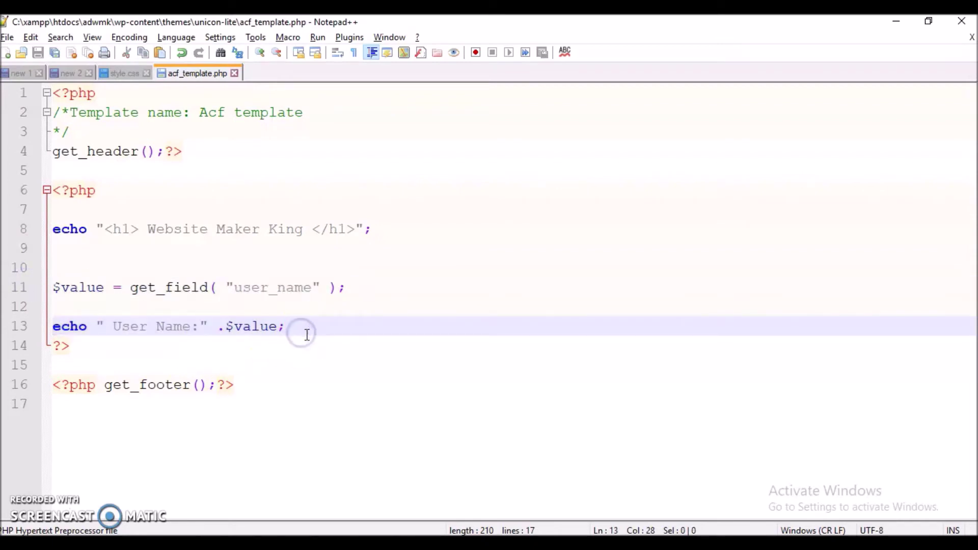
{"action": "key", "text": "Return"}
{"action": "key", "text": "Return"}
{"action": "key", "text": "ctrl+v"}
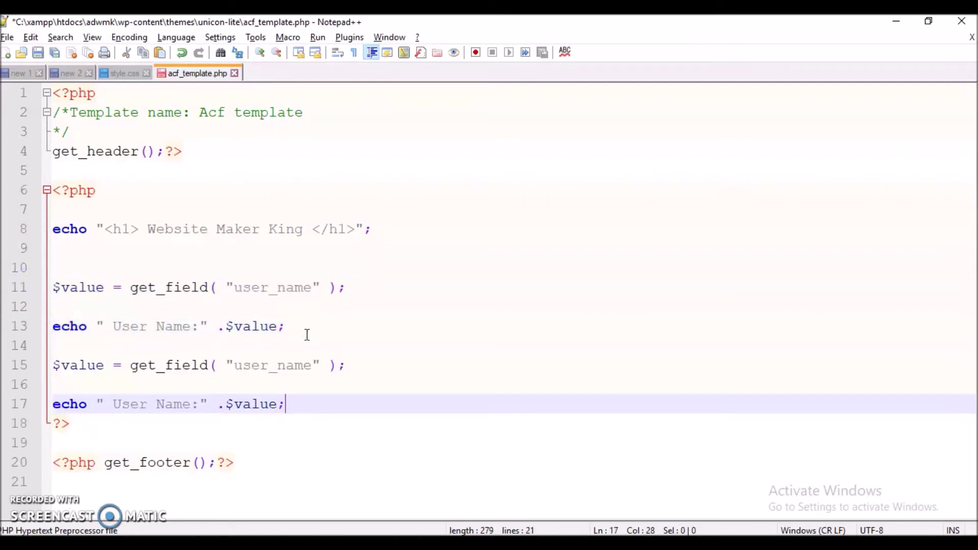
Step: Copy the field name user_mobile from the user information field group in Chrome
{"action": "left_click_drag", "start_coordinate": [312, 364], "coordinate": [284, 365]}
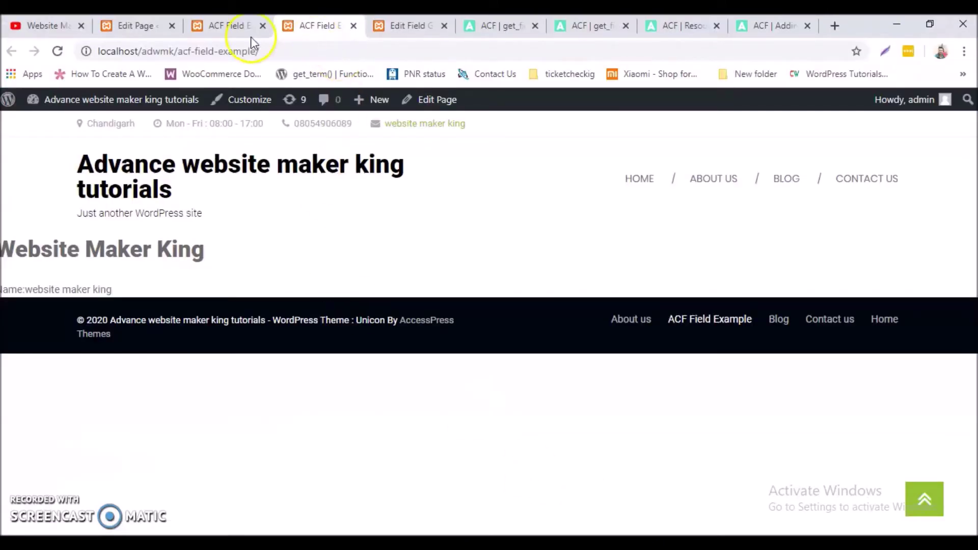
{"action": "left_click", "coordinate": [234, 26]}
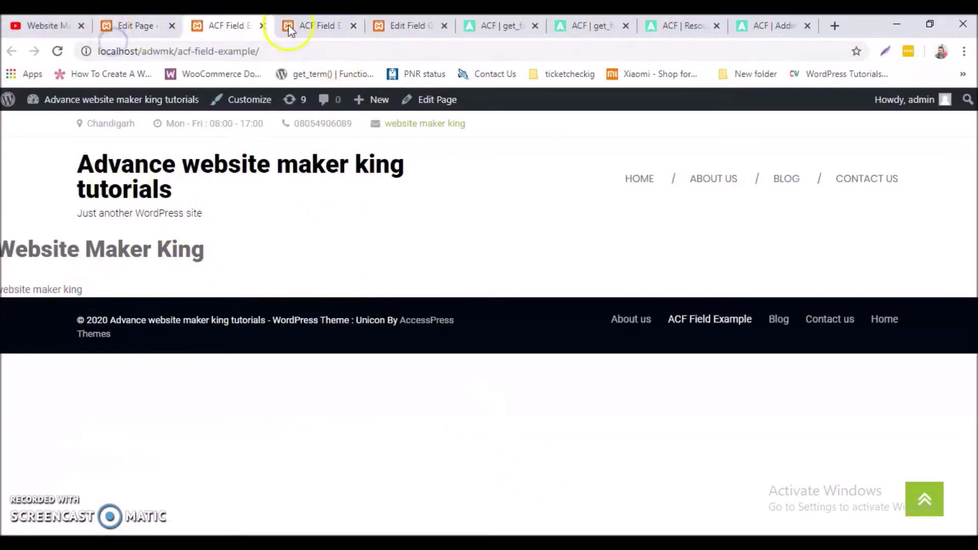
{"action": "left_click", "coordinate": [416, 33]}
{"action": "right_click", "coordinate": [462, 256]}
{"action": "left_click", "coordinate": [496, 283]}
{"action": "left_click", "coordinate": [366, 26]}
{"action": "right_click", "coordinate": [462, 254]}
{"action": "left_click", "coordinate": [492, 264]}
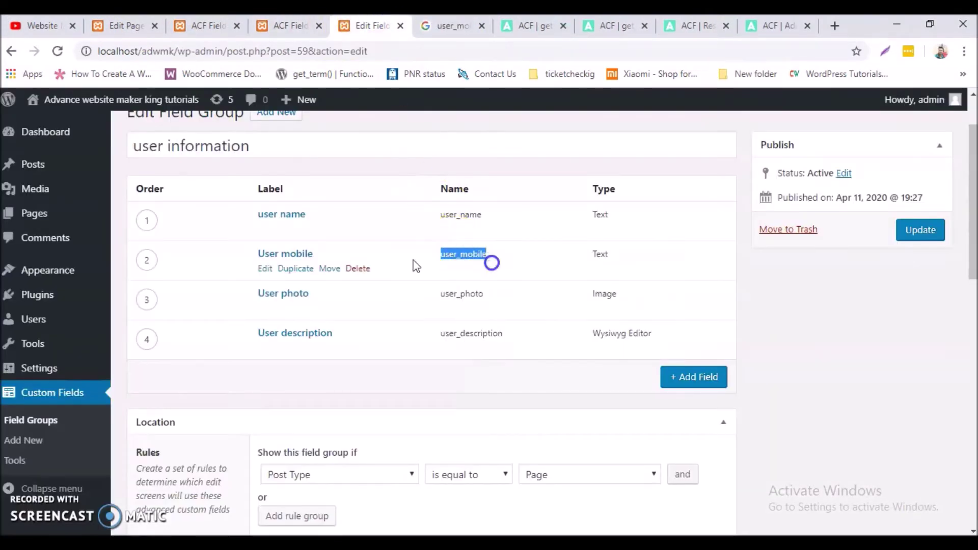
Step: Back in Notepad++, replace "user_name" with "user_mobile" in the second get_field() call and save the file
{"action": "key", "text": "alt+Tab"}
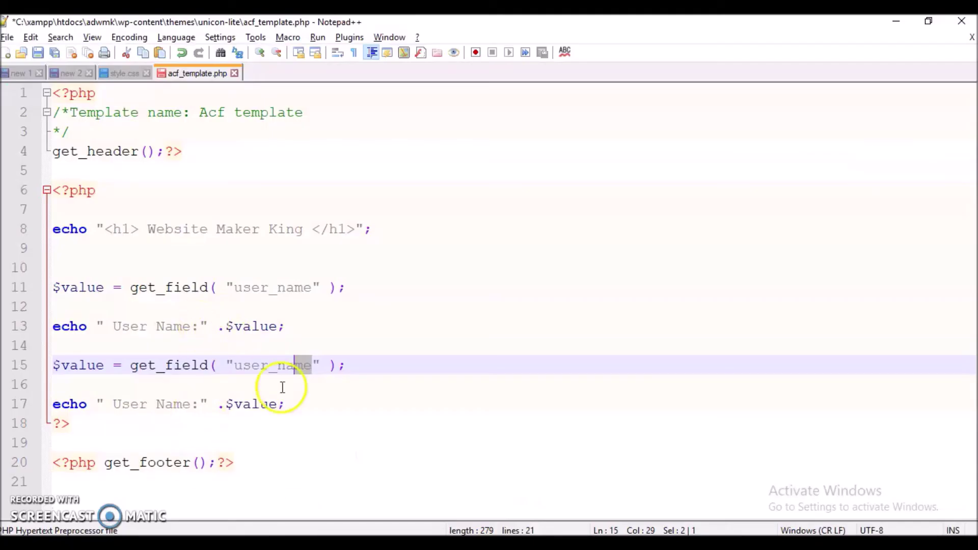
{"action": "left_click", "coordinate": [316, 377]}
{"action": "left_click_drag", "start_coordinate": [311, 364], "coordinate": [235, 365]}
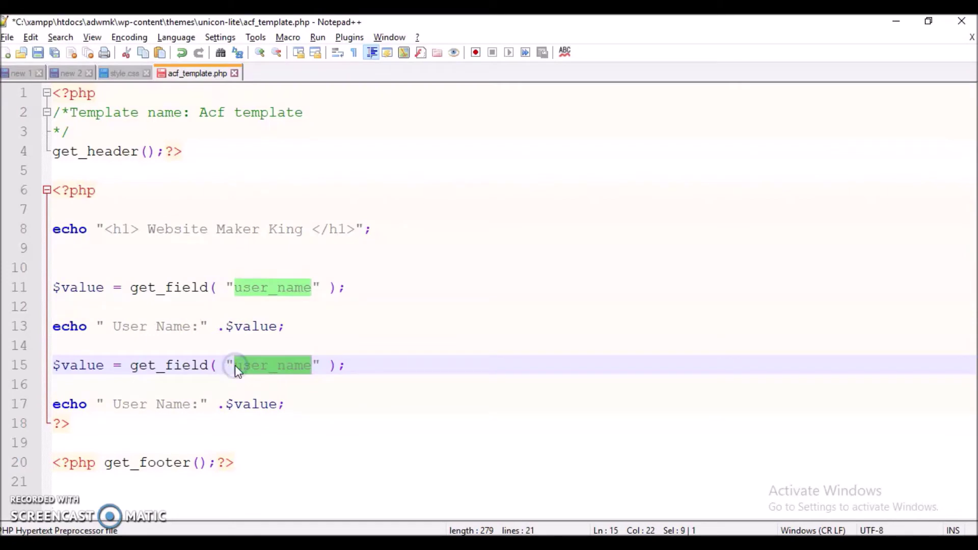
{"action": "key", "text": "BackSpace"}
{"action": "key", "text": "ctrl+v"}
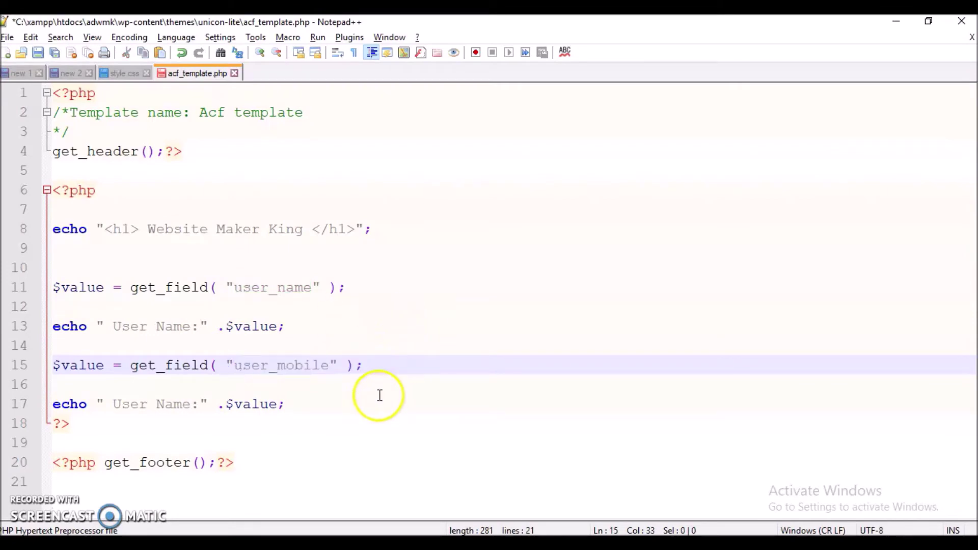
{"action": "key", "text": "ctrl+s"}
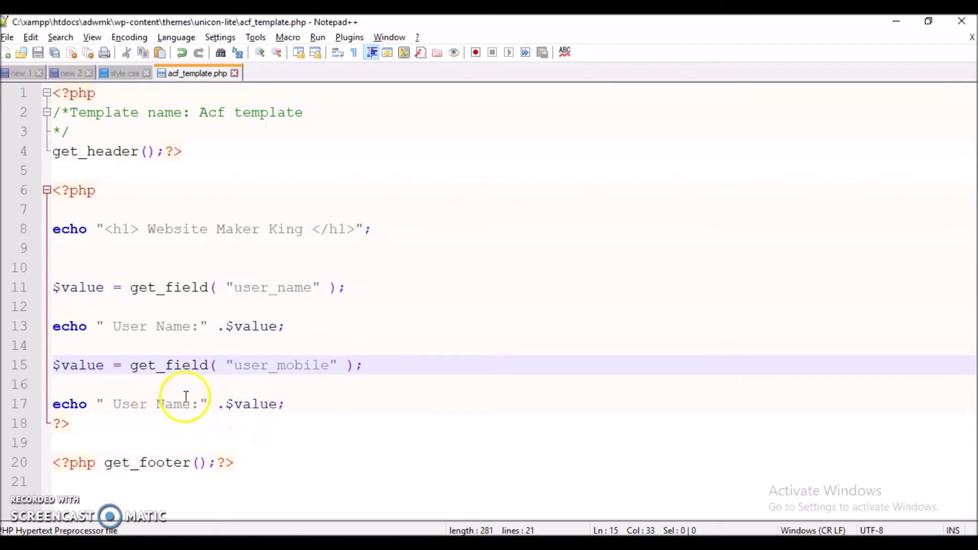
Step: Change the second echo statement's label to " Mobile:" and save the file
{"action": "left_click", "coordinate": [146, 406]}
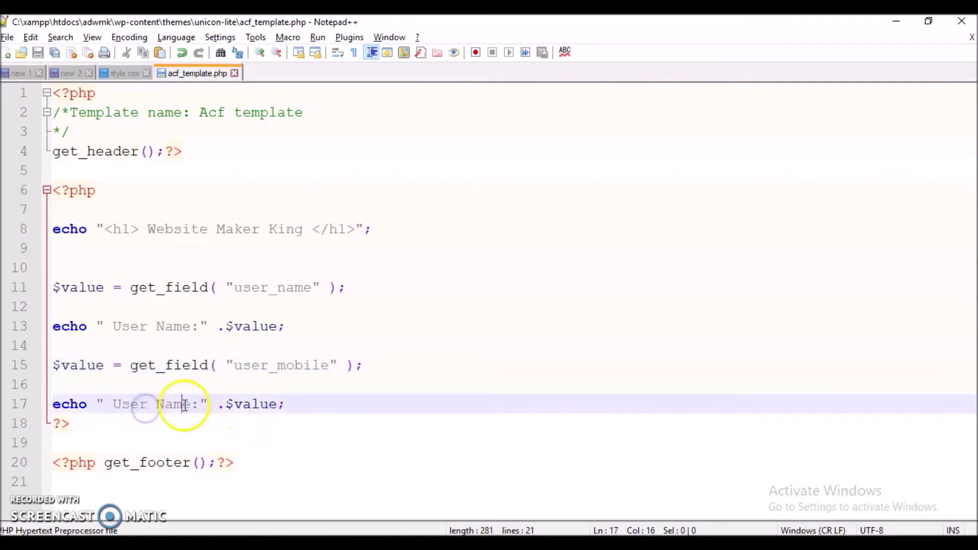
{"action": "key", "text": "Delete"}
{"action": "key", "text": "Delete"}
{"action": "key", "text": "Delete"}
{"action": "key", "text": "Delete"}
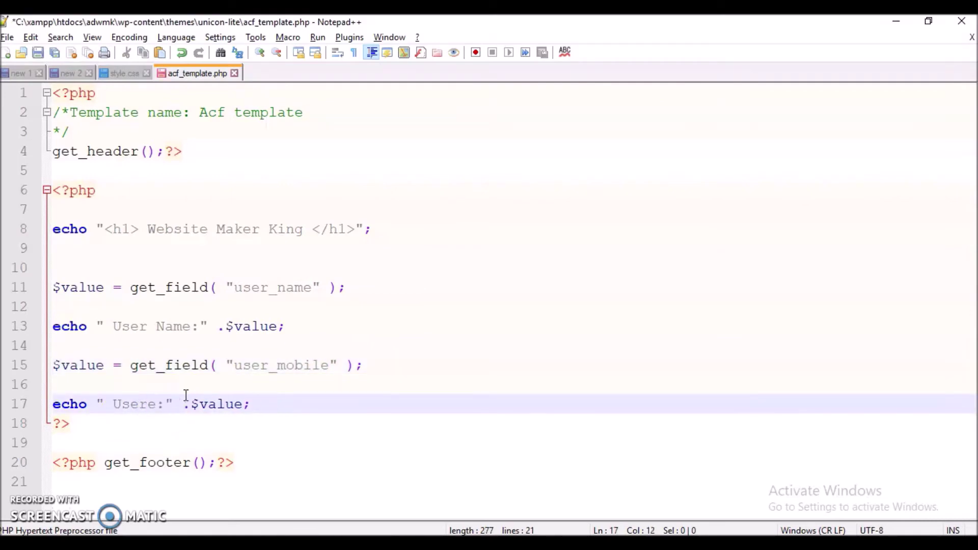
{"action": "key", "text": "BackSpace"}
{"action": "key", "text": "BackSpace"}
{"action": "key", "text": "BackSpace"}
{"action": "key", "text": "BackSpace"}
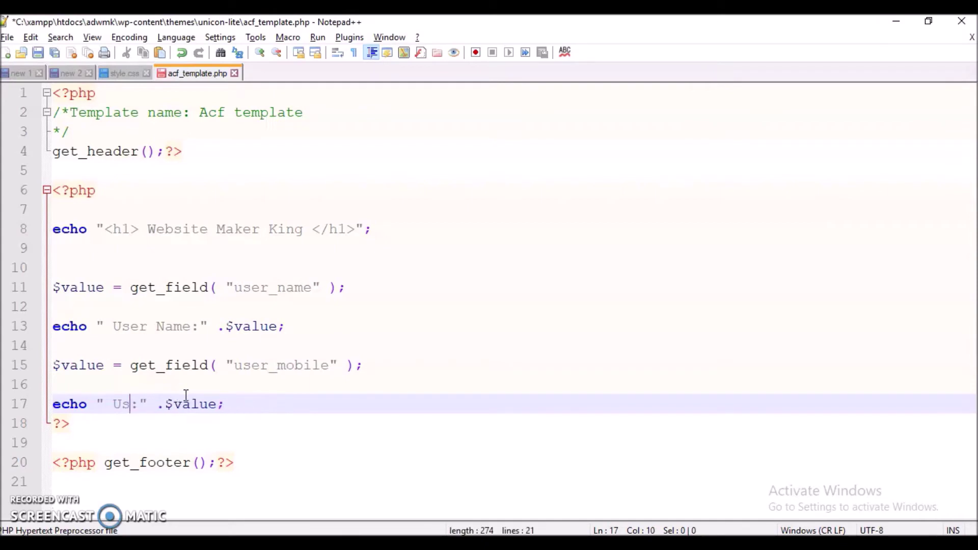
{"action": "type", "text": "Mobole"}
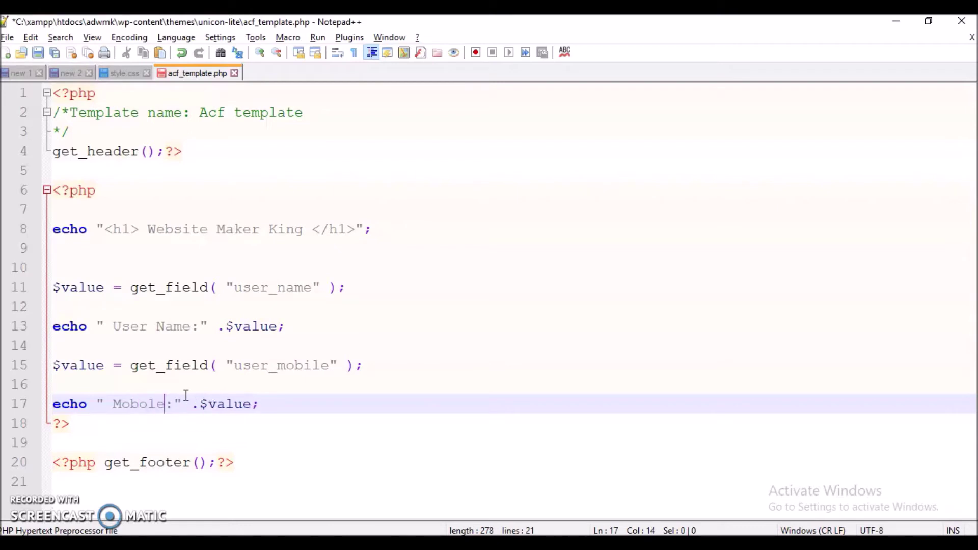
{"action": "key", "text": "BackSpace"}
{"action": "key", "text": "BackSpace"}
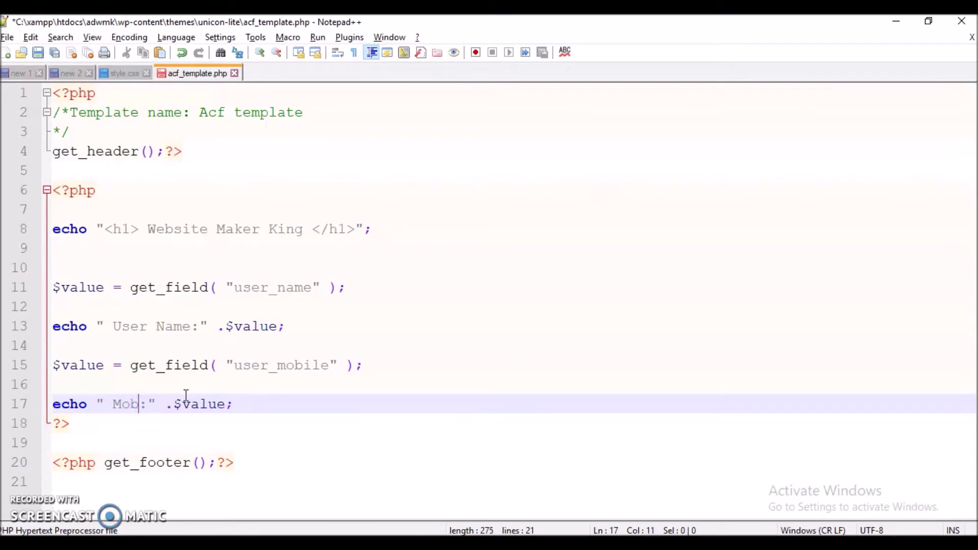
{"action": "key", "text": "ctrl+s"}
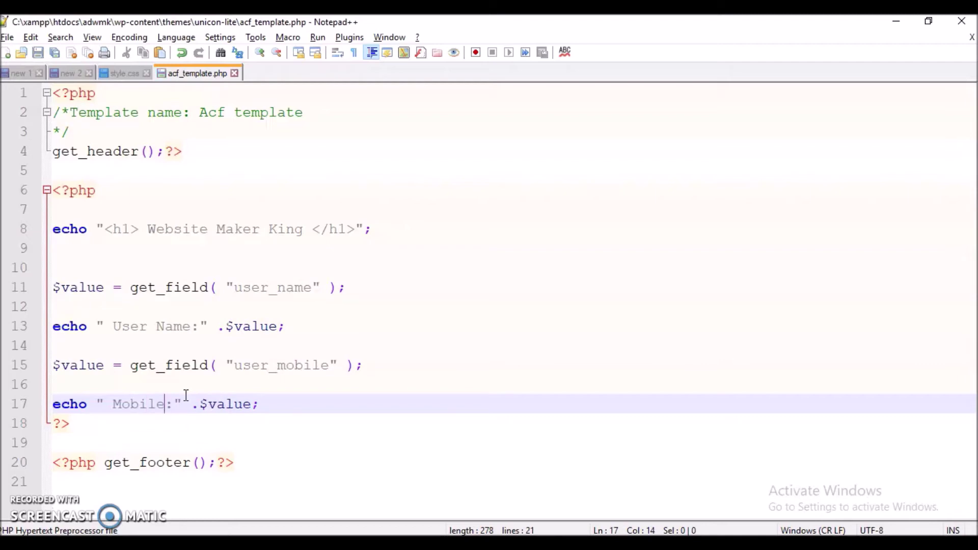
Step: Switch to Chrome and reload the first open ACF Field Example page to check the labelled output
{"action": "key", "text": "alt+Tab"}
{"action": "left_click", "coordinate": [219, 28]}
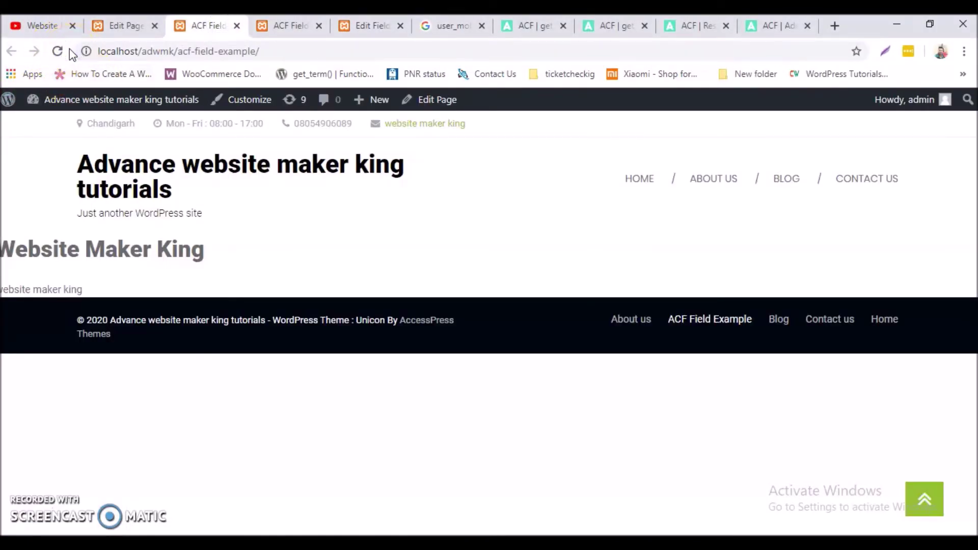
{"action": "left_click", "coordinate": [56, 51]}
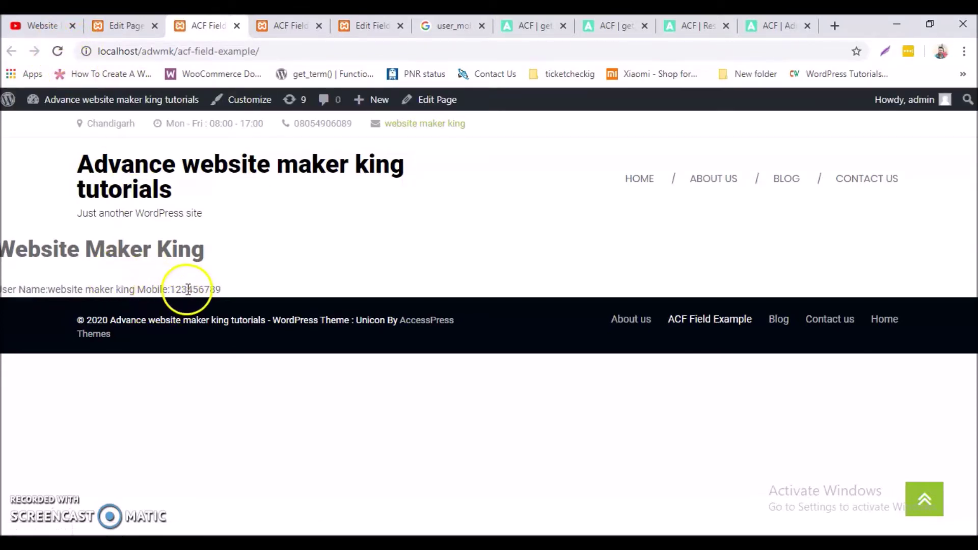
Step: Return to Notepad++ and rename the variable that receives get_field( "user_name" ) to $username
{"action": "key", "text": "alt+Tab"}
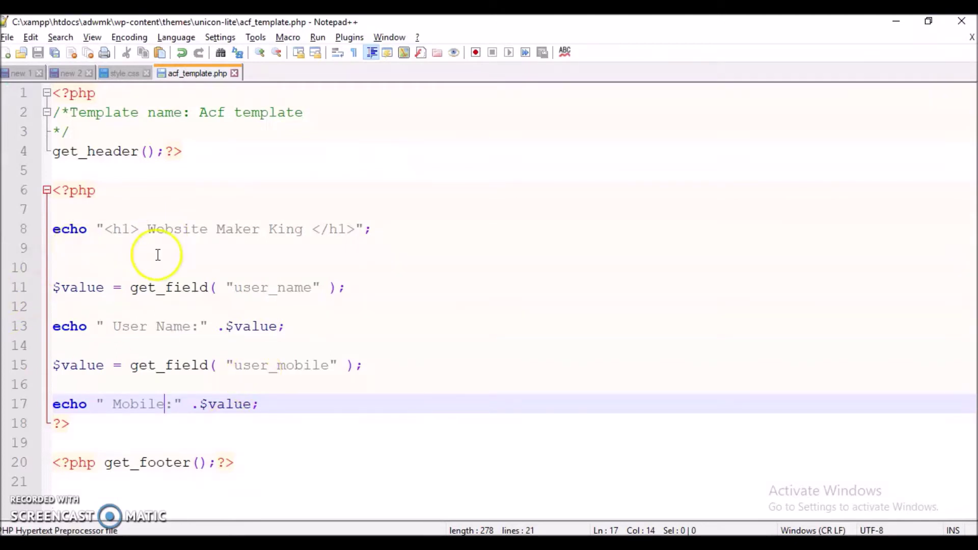
{"action": "left_click", "coordinate": [113, 286]}
{"action": "left_click", "coordinate": [105, 288]}
{"action": "key", "text": "BackSpace"}
{"action": "key", "text": "BackSpace"}
{"action": "key", "text": "BackSpace"}
{"action": "key", "text": "BackSpace"}
{"action": "key", "text": "BackSpace"}
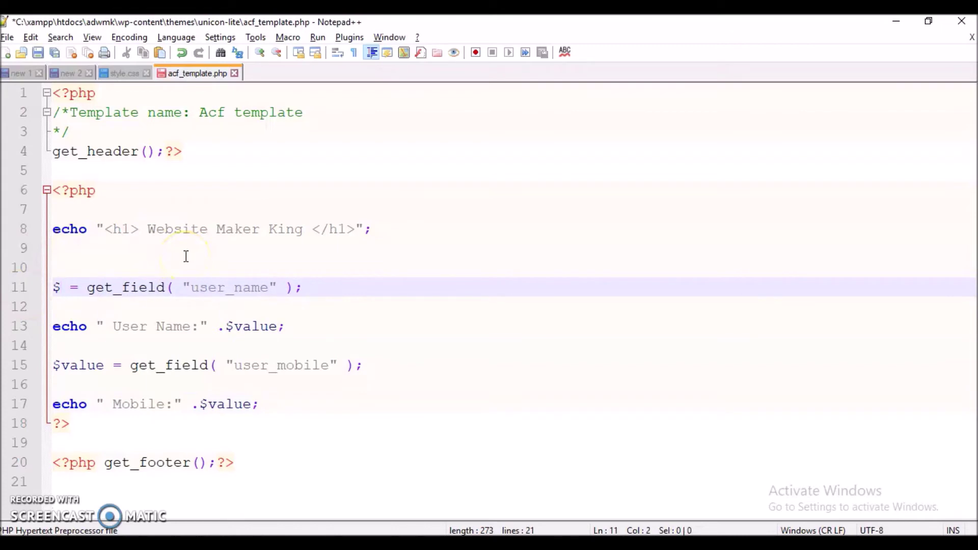
{"action": "type", "text": "user"}
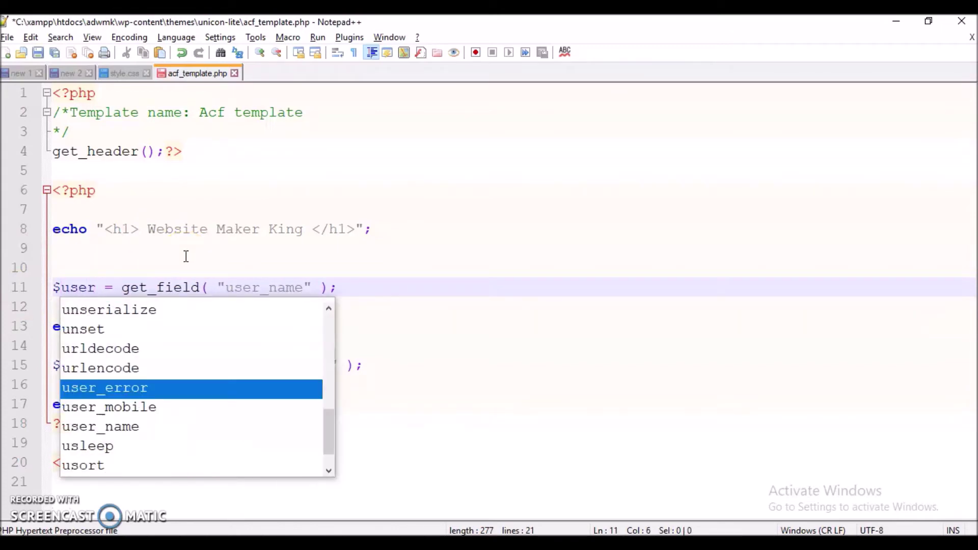
{"action": "key", "text": "Delete"}
{"action": "key", "text": "Delete"}
{"action": "key", "text": "Delete"}
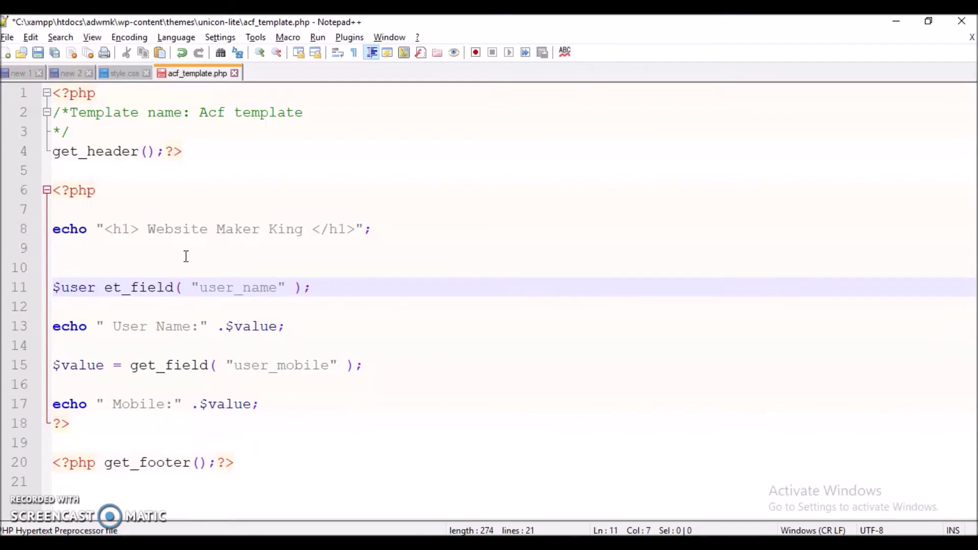
{"action": "type", "text": "= g"}
{"action": "key", "text": "Left"}
{"action": "key", "text": "Left"}
{"action": "key", "text": "Left"}
{"action": "key", "text": "Left"}
{"action": "key", "text": "BackSpace"}
{"action": "key", "text": "BackSpace"}
{"action": "key", "text": "BackSpace"}
{"action": "key", "text": "BackSpace"}
{"action": "key", "text": "BackSpace"}
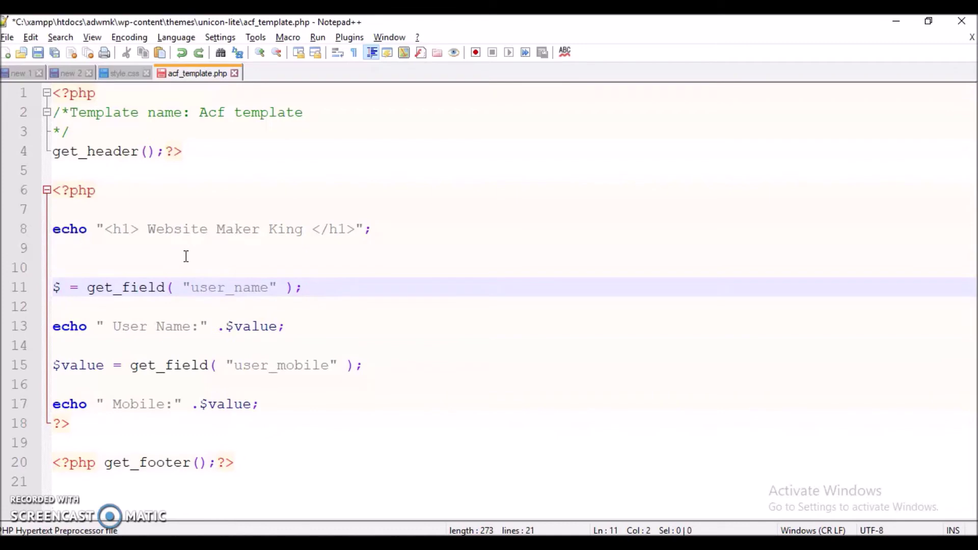
{"action": "type", "text": "userna"}
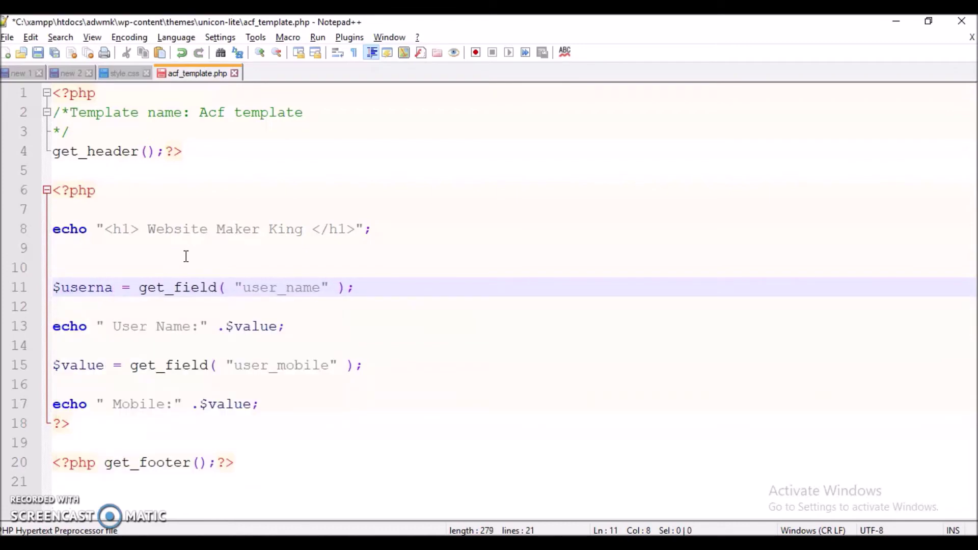
{"action": "type", "text": "me"}
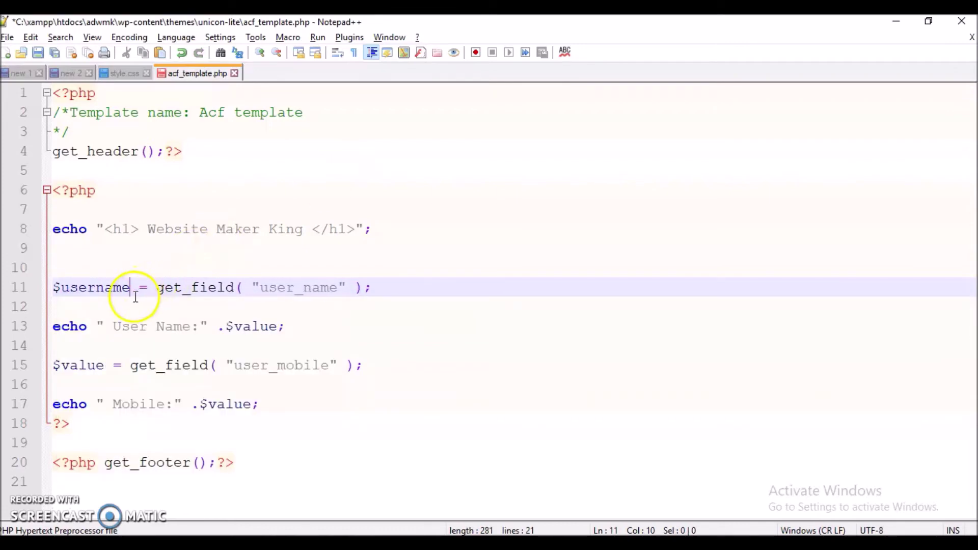
Step: Replace $value with $username in the User Name echo statement and save the file
{"action": "left_click", "coordinate": [48, 279]}
{"action": "left_click", "coordinate": [105, 311]}
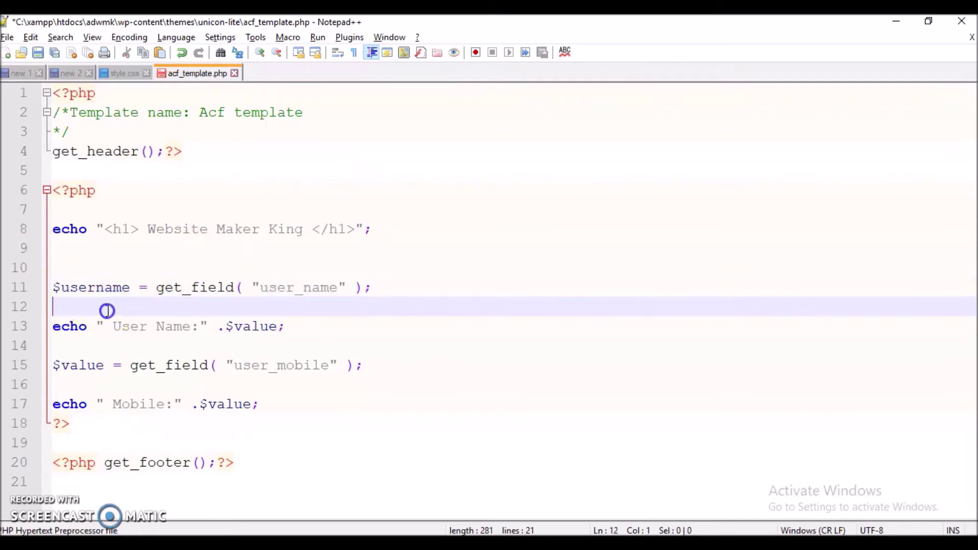
{"action": "left_click", "coordinate": [279, 327]}
{"action": "key", "text": "BackSpace"}
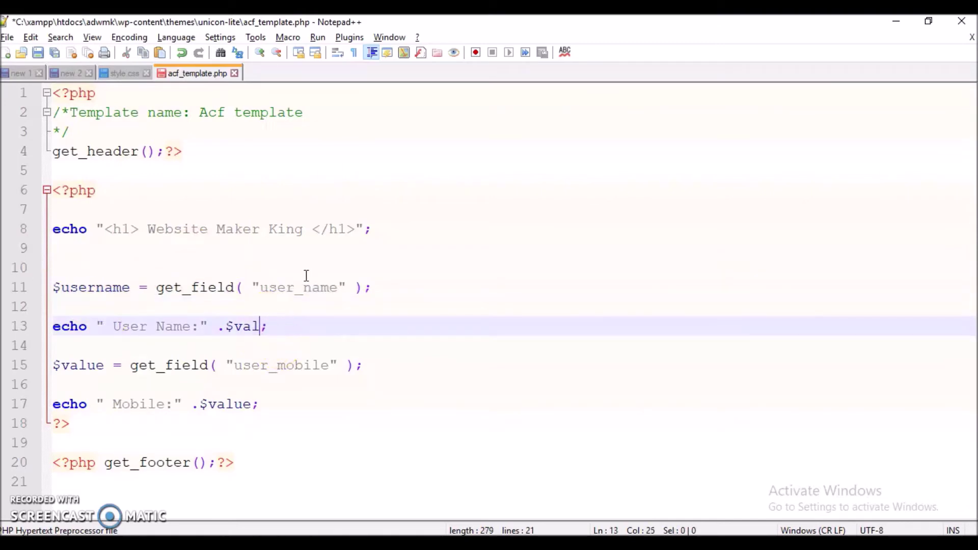
{"action": "type", "text": "us"}
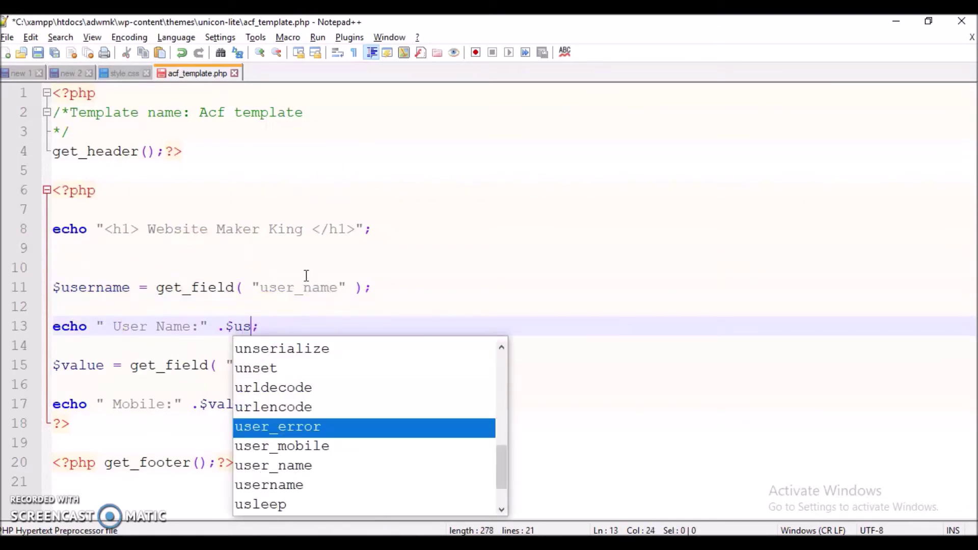
{"action": "type", "text": "ername"}
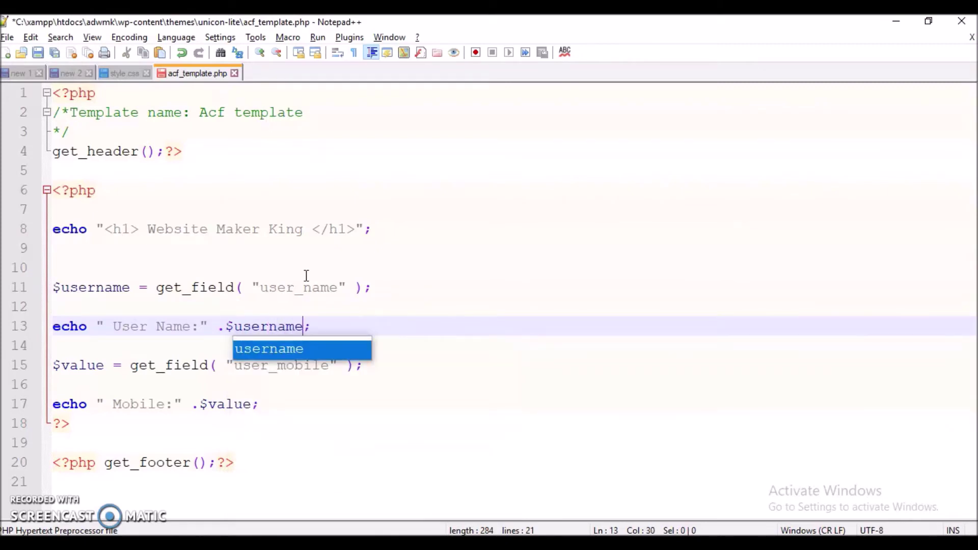
{"action": "key", "text": "ctrl+s"}
{"action": "left_click", "coordinate": [414, 345]}
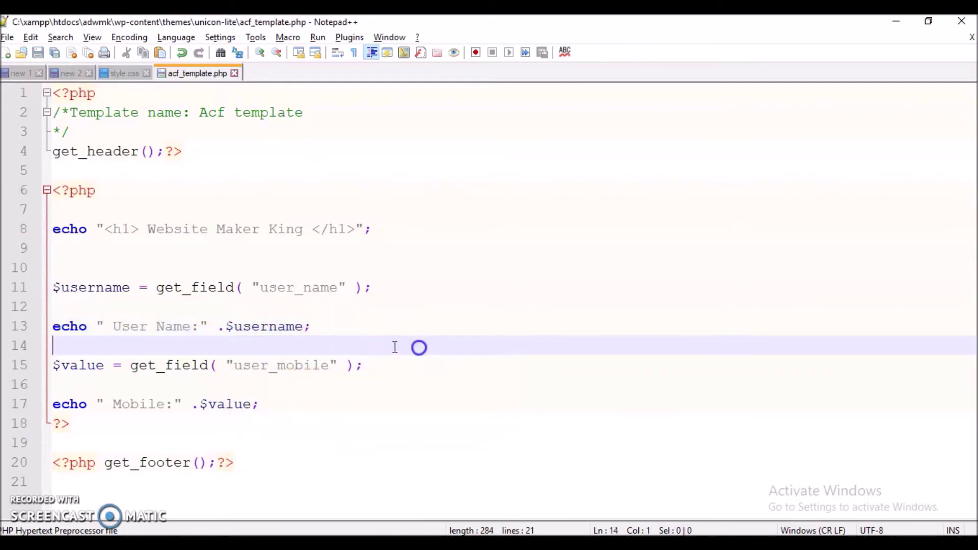
Step: Add the line echo "<br>"; below the User Name echo statement and save the file
{"action": "key", "text": "Return"}
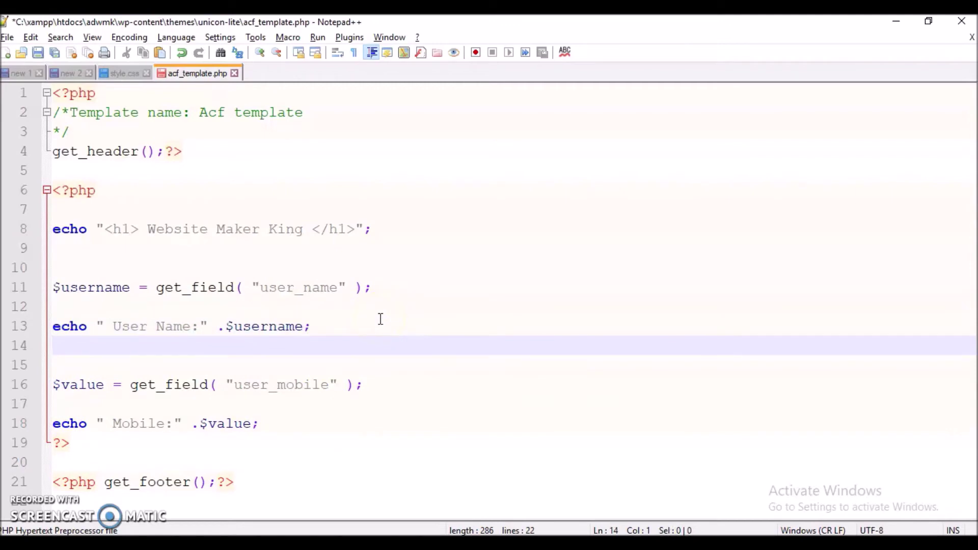
{"action": "type", "text": "echo \"\";"}
{"action": "key", "text": "ctrl+s"}
{"action": "key", "text": "alt+Tab"}
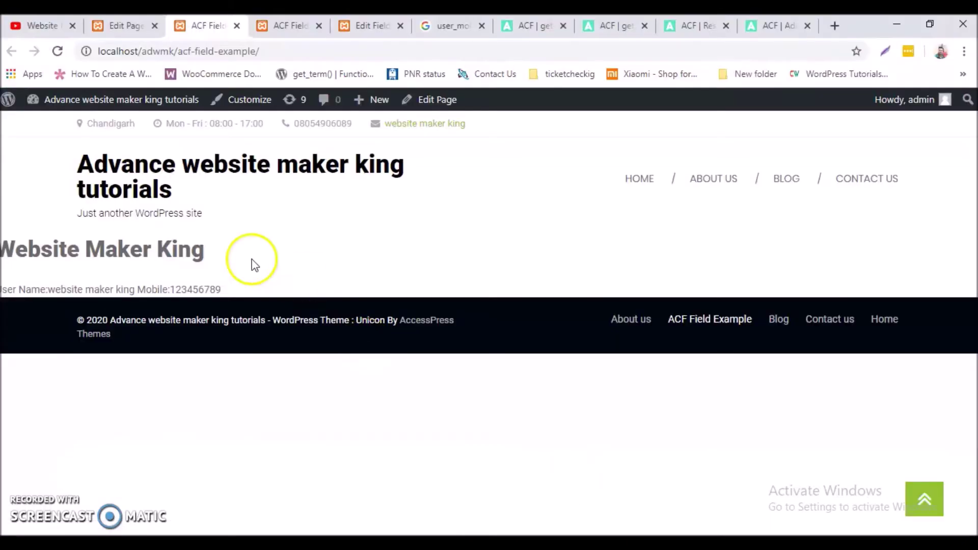
{"action": "key", "text": "alt+Tab"}
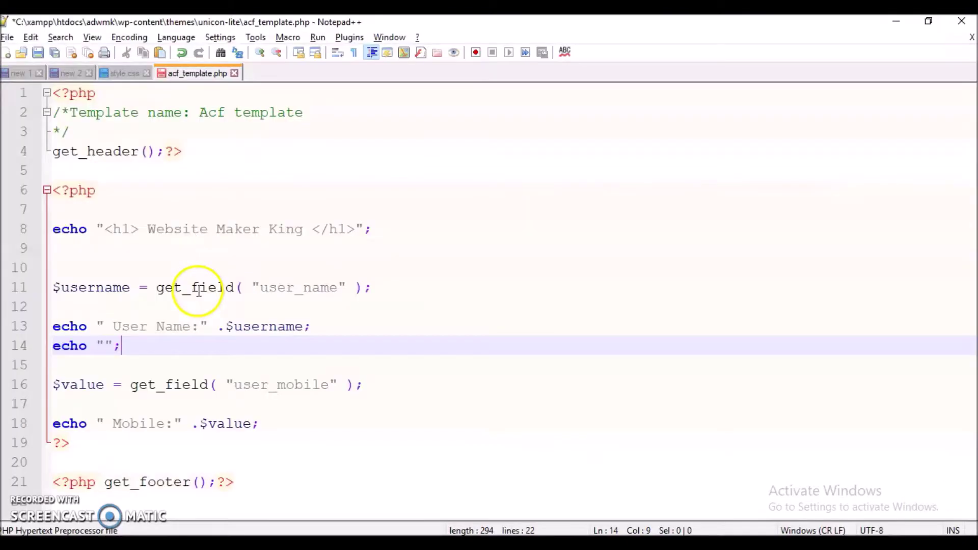
{"action": "left_click", "coordinate": [101, 347]}
{"action": "type", "text": "<br>"}
{"action": "key", "text": "ctrl+s"}
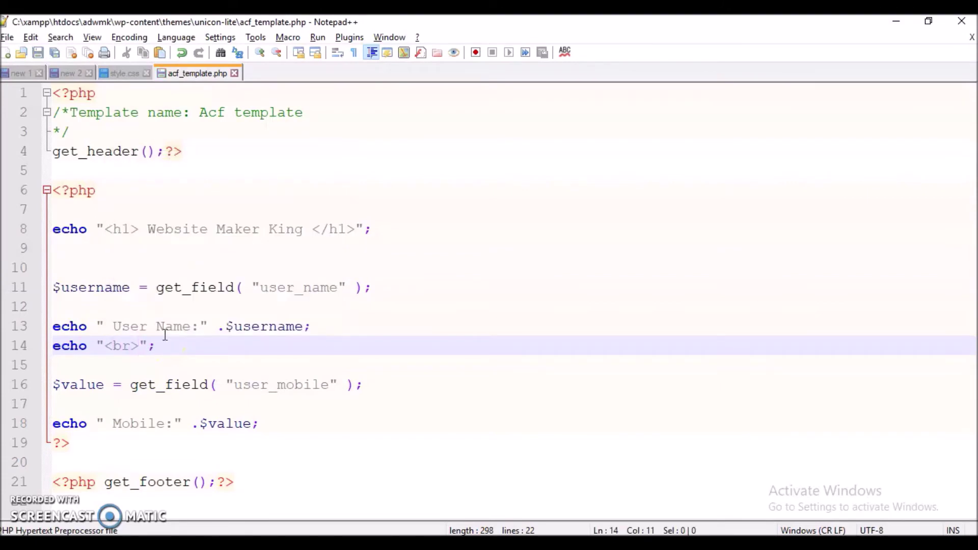
Step: Change the line-break tag in the new echo statement to <br/> and save the file
{"action": "left_click", "coordinate": [123, 346]}
{"action": "left_click", "coordinate": [121, 348]}
{"action": "left_click", "coordinate": [136, 338]}
{"action": "type", "text": "/"}
{"action": "key", "text": "ctrl+s"}
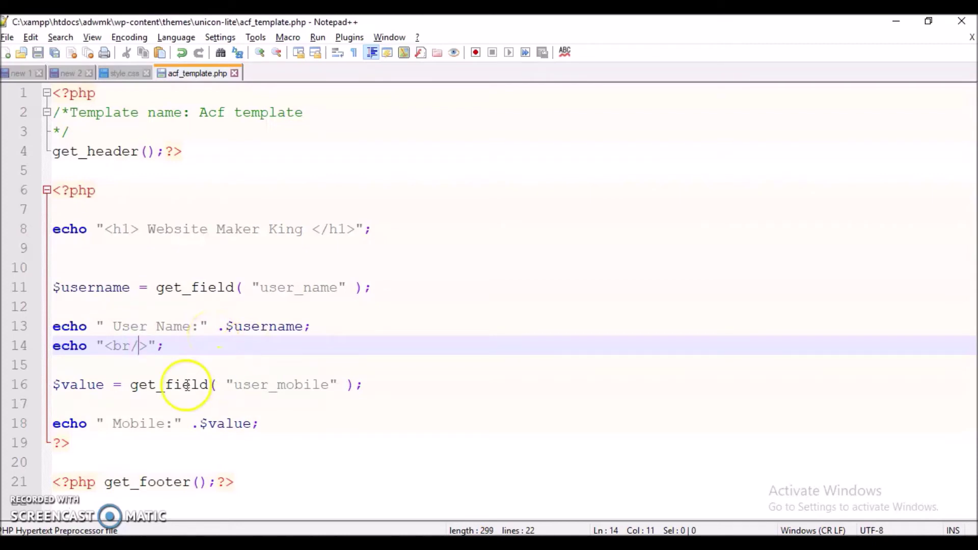
Step: Rename the variable that receives get_field( "user_mobile" ) to $moblie
{"action": "left_click", "coordinate": [92, 385]}
{"action": "key", "text": "BackSpace"}
{"action": "key", "text": "BackSpace"}
{"action": "key", "text": "BackSpace"}
{"action": "key", "text": "BackSpace"}
{"action": "key", "text": "BackSpace"}
{"action": "type", "text": "moblie"}
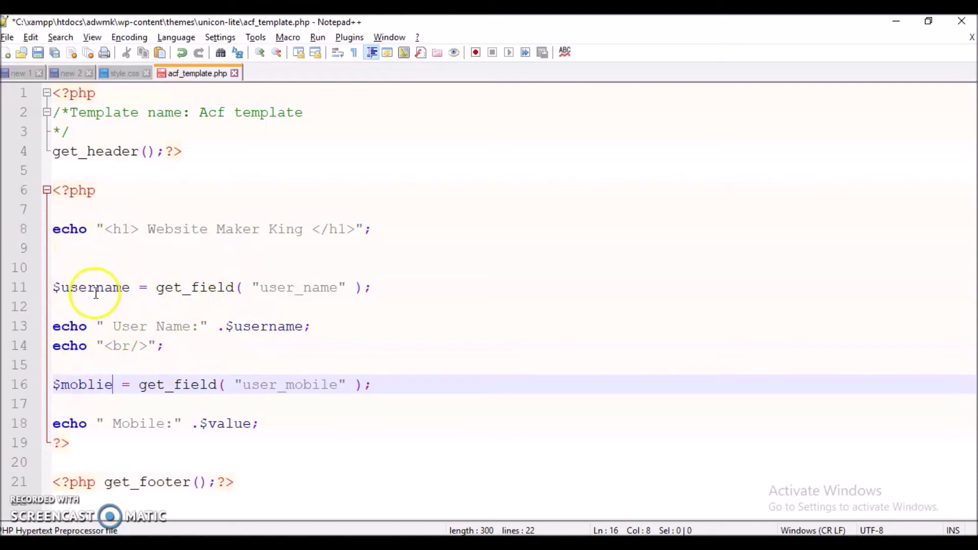
{"action": "key", "text": "ctrl+s"}
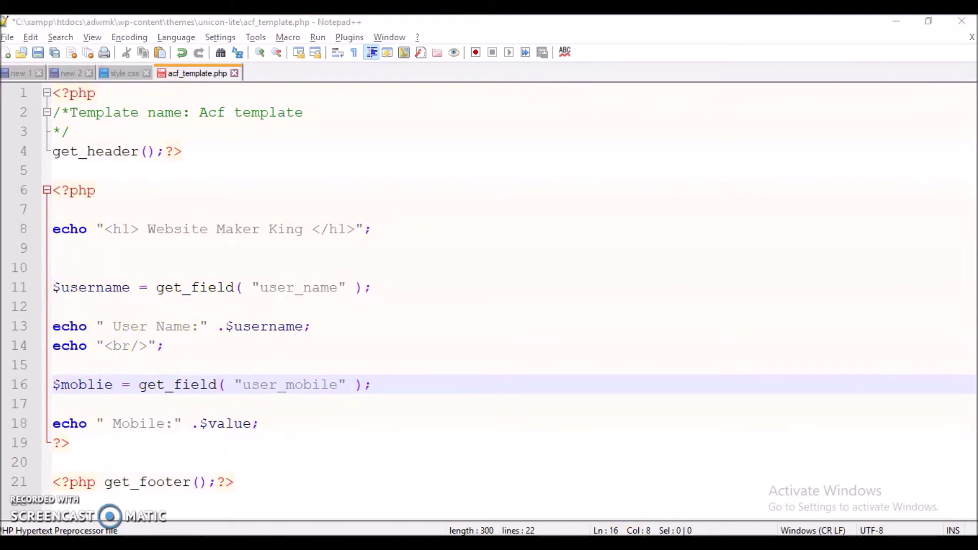
{"action": "key", "text": "alt+Tab"}
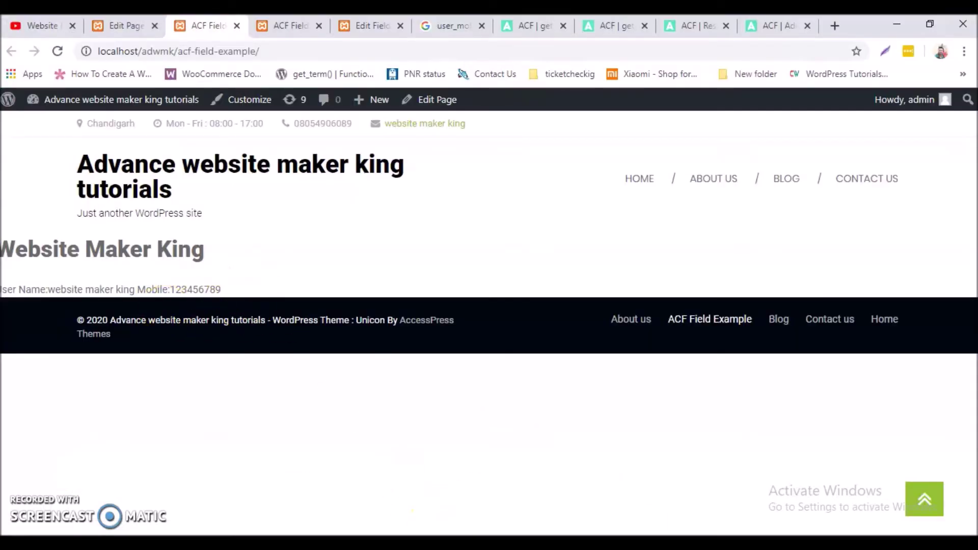
{"action": "key", "text": "alt+Tab"}
{"action": "left_click", "coordinate": [56, 403]}
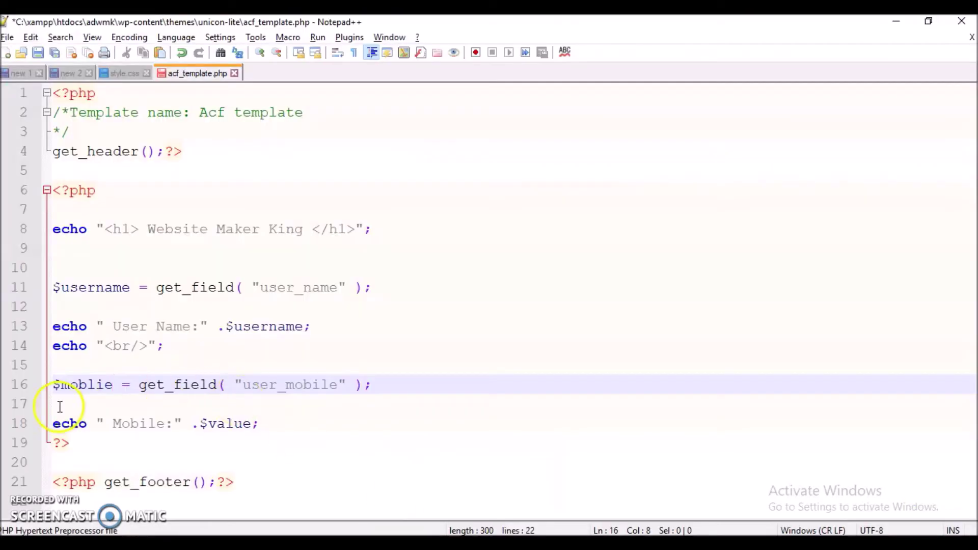
Step: Replace $value with $mobile in the Mobile echo statement and save the file
{"action": "double_click", "coordinate": [99, 387]}
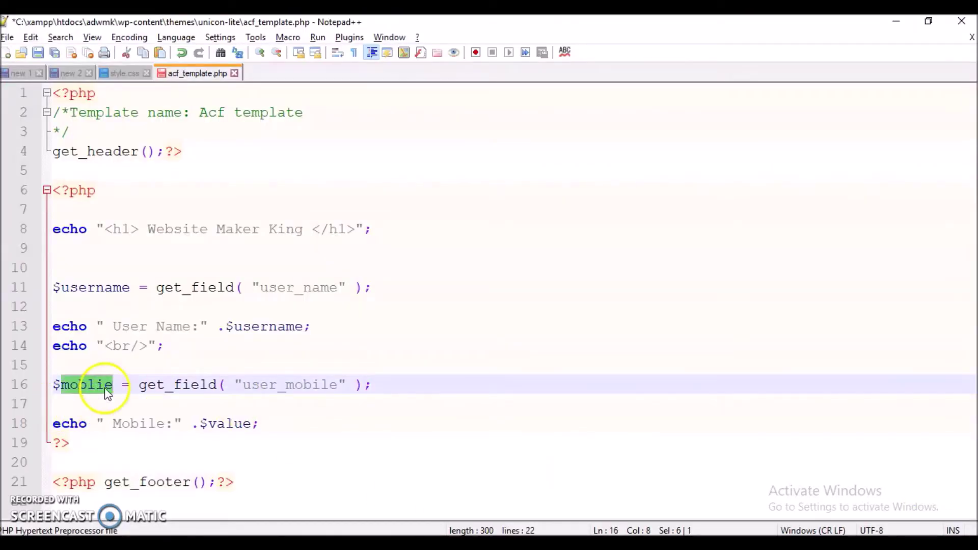
{"action": "double_click", "coordinate": [92, 285]}
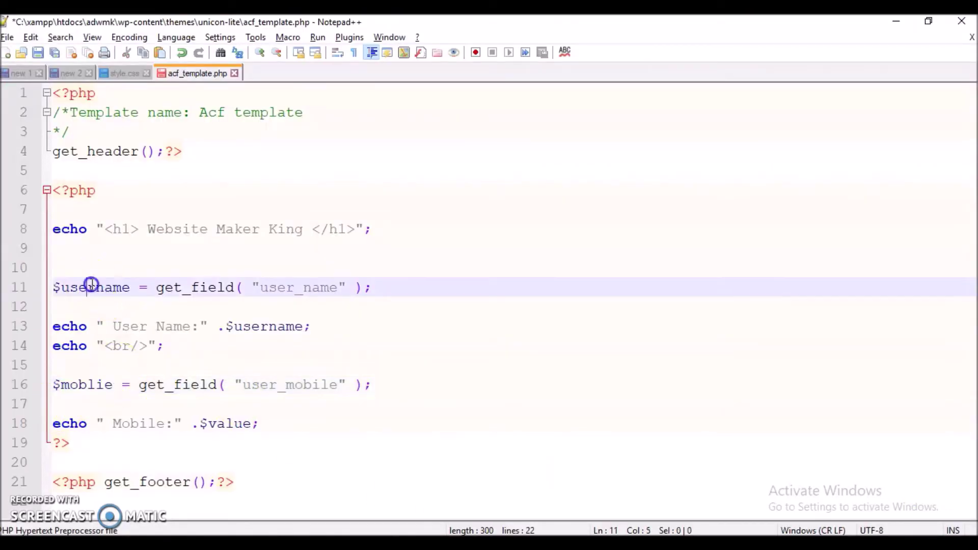
{"action": "double_click", "coordinate": [89, 386]}
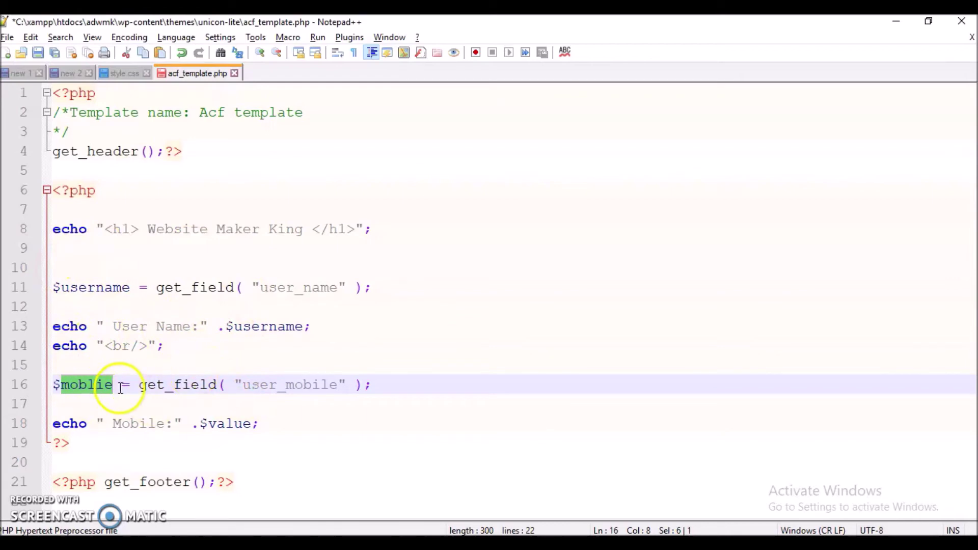
{"action": "triple_click", "coordinate": [91, 386]}
{"action": "double_click", "coordinate": [91, 386]}
{"action": "left_click", "coordinate": [249, 424]}
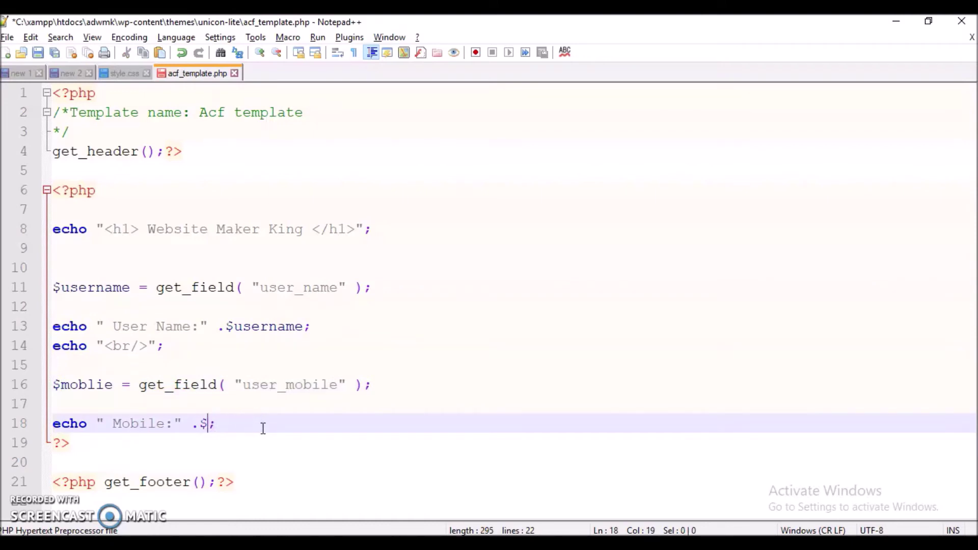
{"action": "type", "text": "mob"}
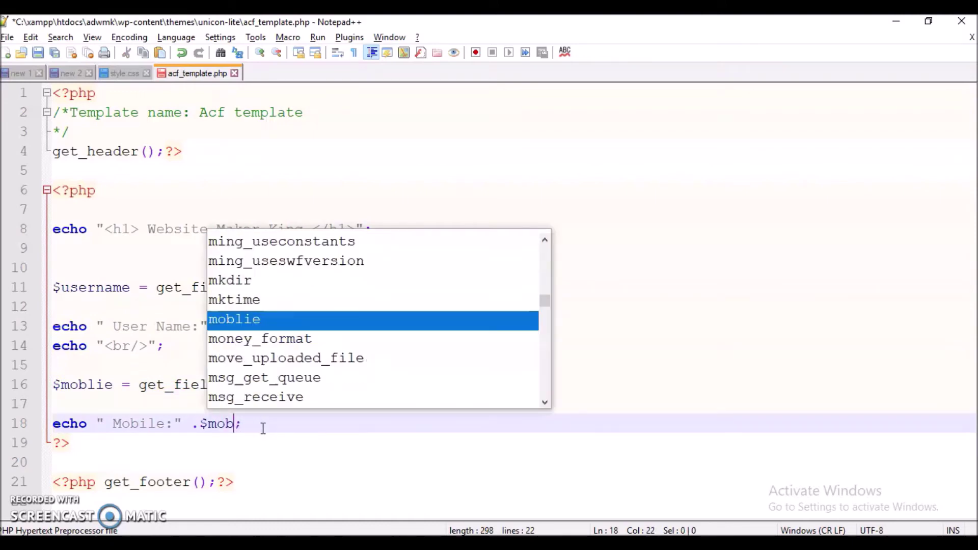
{"action": "type", "text": "ile"}
{"action": "key", "text": "ctrl+s"}
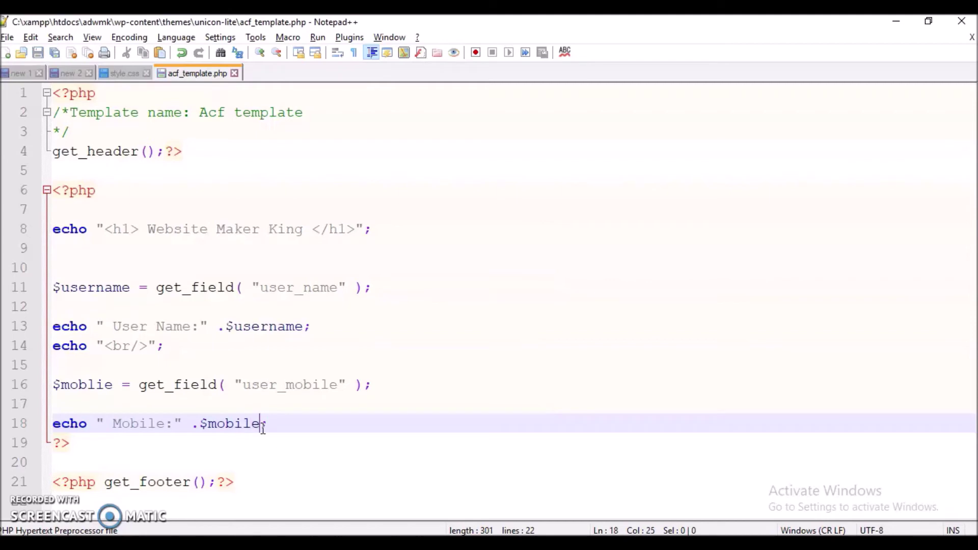
Step: Retype the ending of $mobile in the Mobile echo statement
{"action": "double_click", "coordinate": [222, 423]}
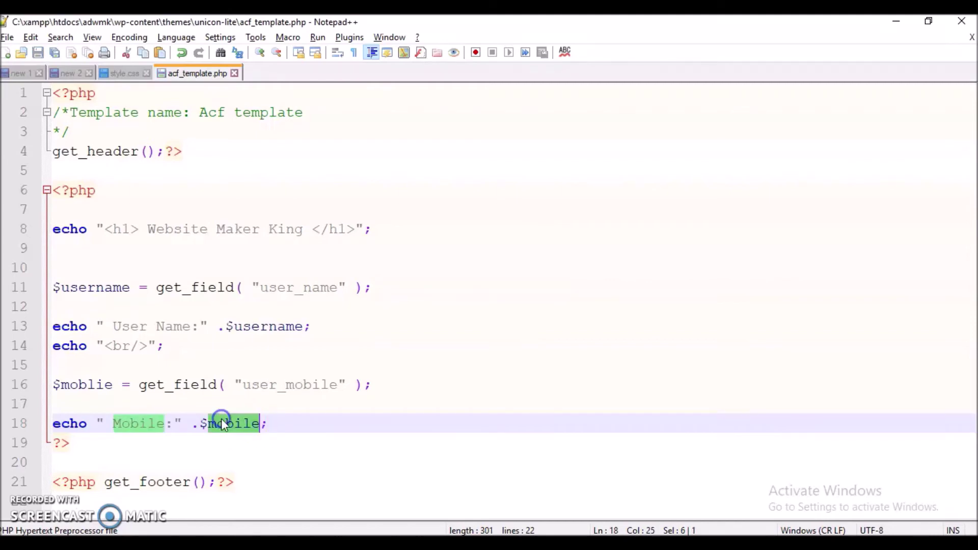
{"action": "left_click", "coordinate": [258, 423]}
{"action": "key", "text": "BackSpace"}
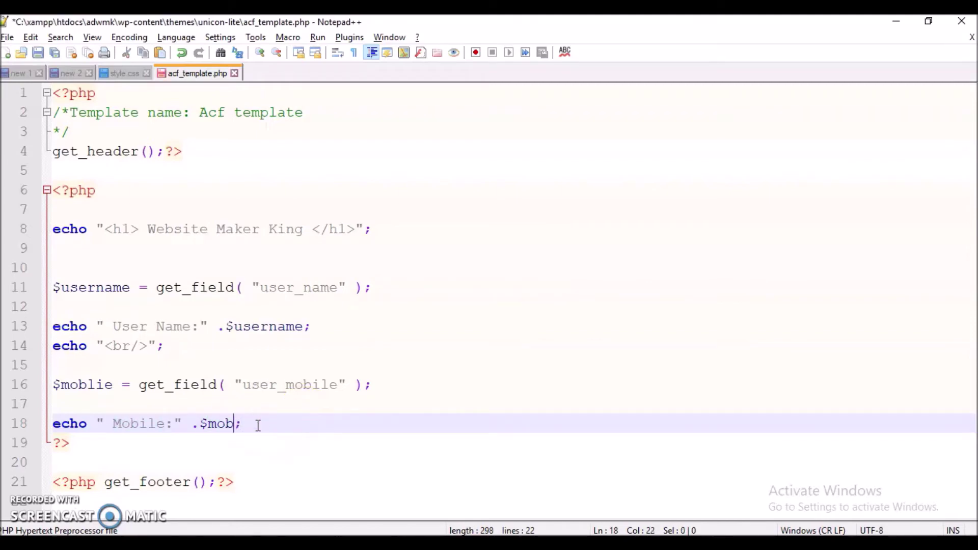
{"action": "type", "text": "loie"}
{"action": "type", "text": "bi"}
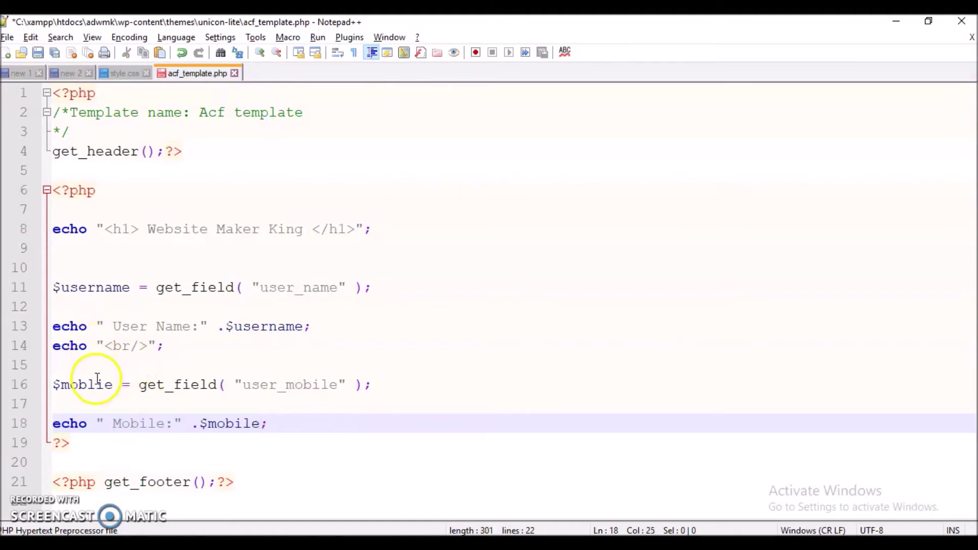
Step: Correct the variable that receives get_field( "user_mobile" ) to $mobile and save the file
{"action": "left_click", "coordinate": [112, 385]}
{"action": "key", "text": "BackSpace"}
{"action": "key", "text": "BackSpace"}
{"action": "key", "text": "BackSpace"}
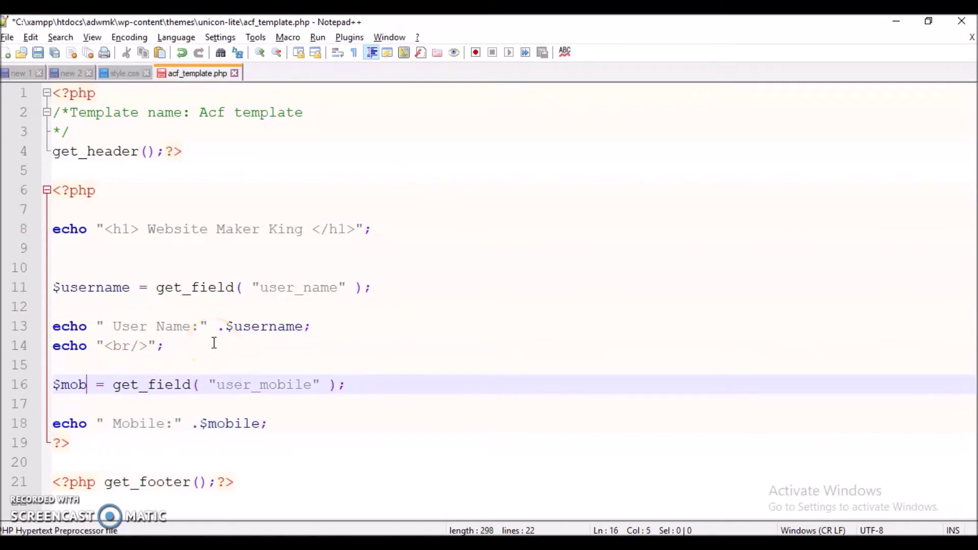
{"action": "type", "text": "ile"}
{"action": "key", "text": "ctrl+s"}
Step: Compare the $mobile and $username names with their echo statements, and reload the ACF Field Example page in Chrome to check the output
{"action": "double_click", "coordinate": [82, 385]}
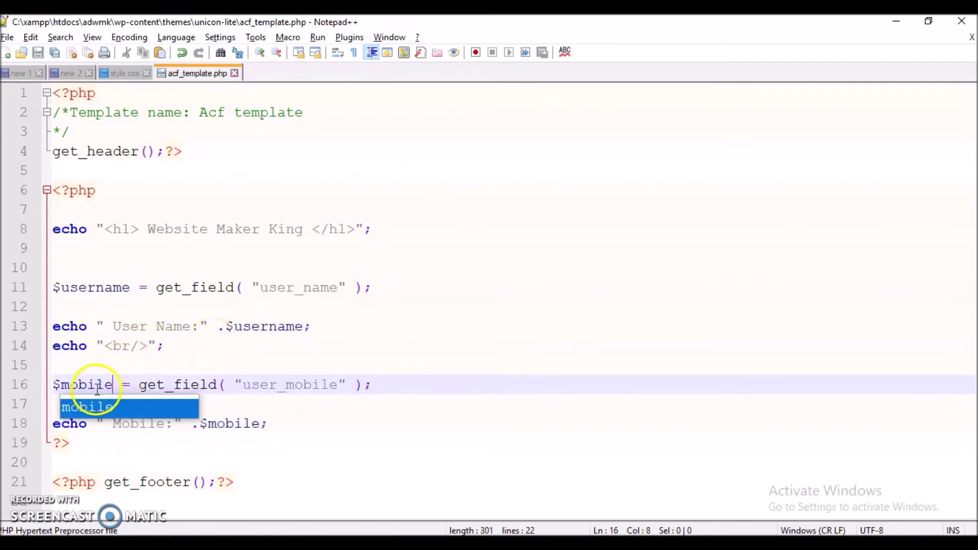
{"action": "double_click", "coordinate": [233, 424]}
{"action": "left_click", "coordinate": [83, 373]}
{"action": "double_click", "coordinate": [79, 384]}
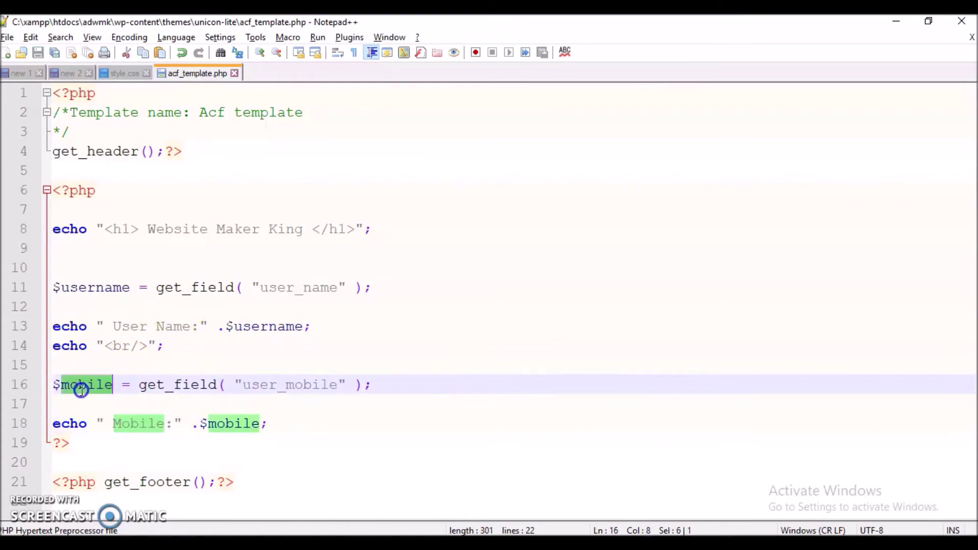
{"action": "double_click", "coordinate": [93, 289]}
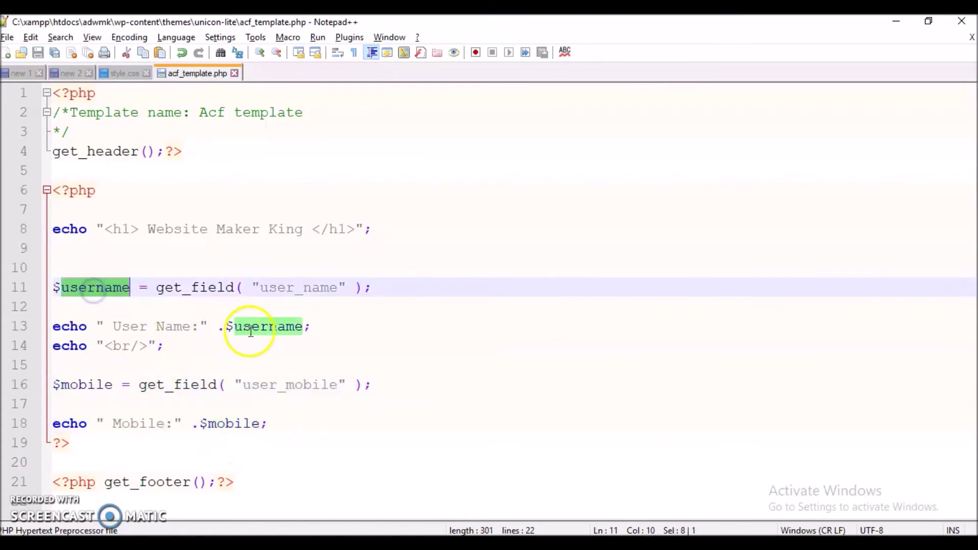
{"action": "left_click", "coordinate": [72, 383]}
{"action": "double_click", "coordinate": [100, 386]}
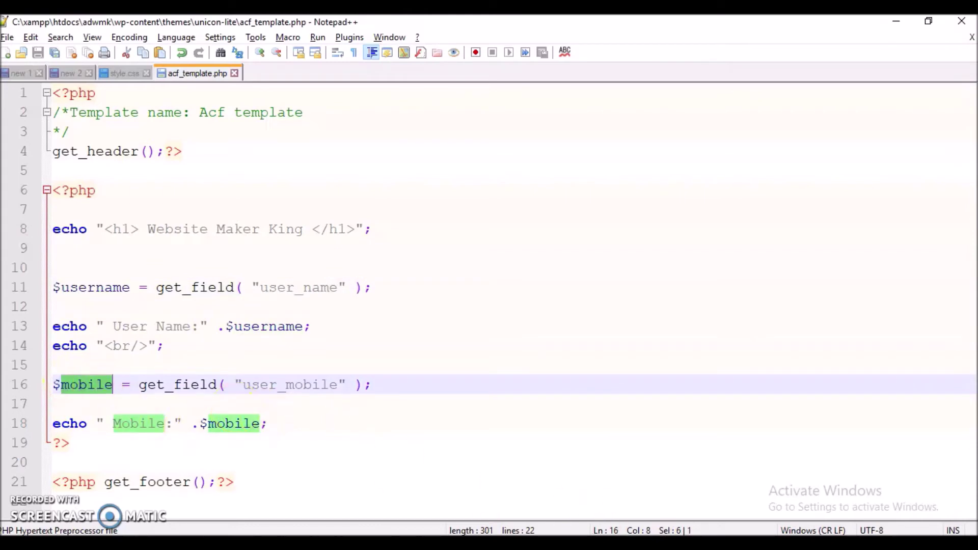
{"action": "key", "text": "alt+Tab"}
{"action": "left_click", "coordinate": [58, 51]}
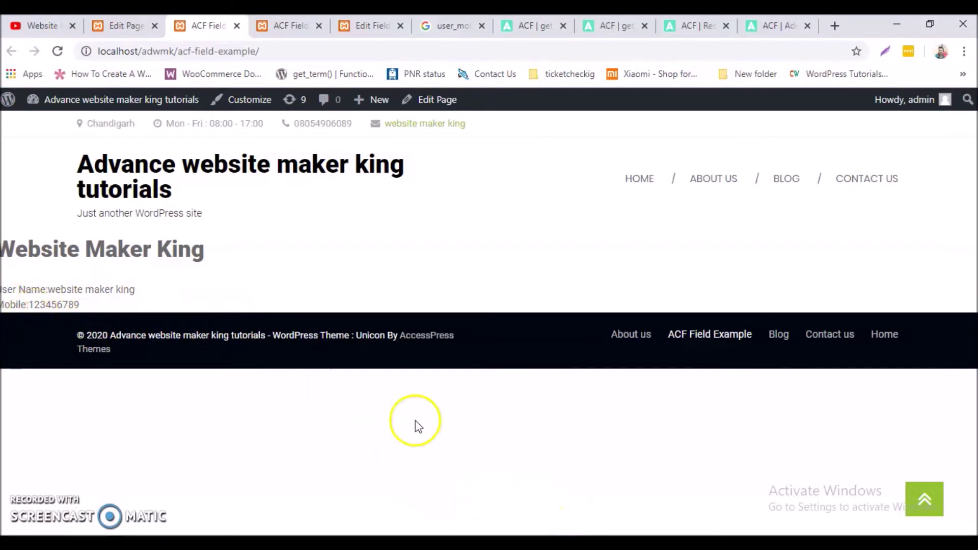
Step: Update the ACF Field Example page with the user name field set to "jai mata di", and reload its public page to check it
{"action": "left_click", "coordinate": [113, 28]}
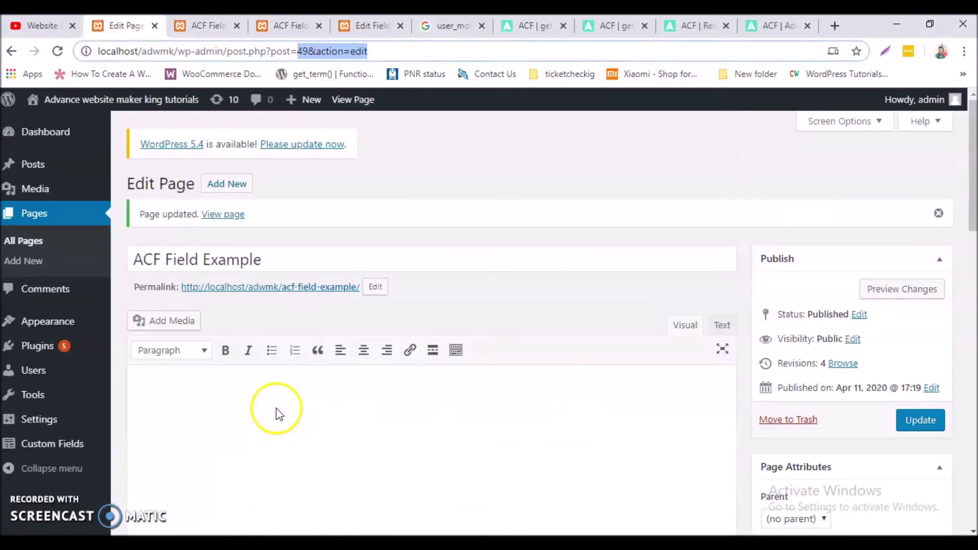
{"action": "scroll", "coordinate": [279, 410], "scroll_direction": "down", "scroll_amount": 10}
{"action": "scroll", "coordinate": [230, 382], "scroll_direction": "up", "scroll_amount": 4}
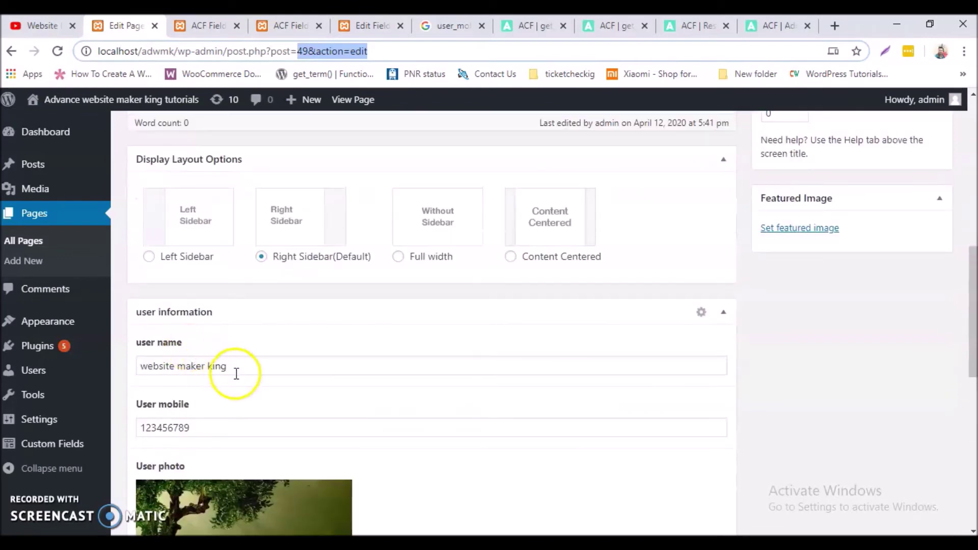
{"action": "left_click_drag", "start_coordinate": [234, 368], "coordinate": [132, 358]}
{"action": "key", "text": "BackSpace"}
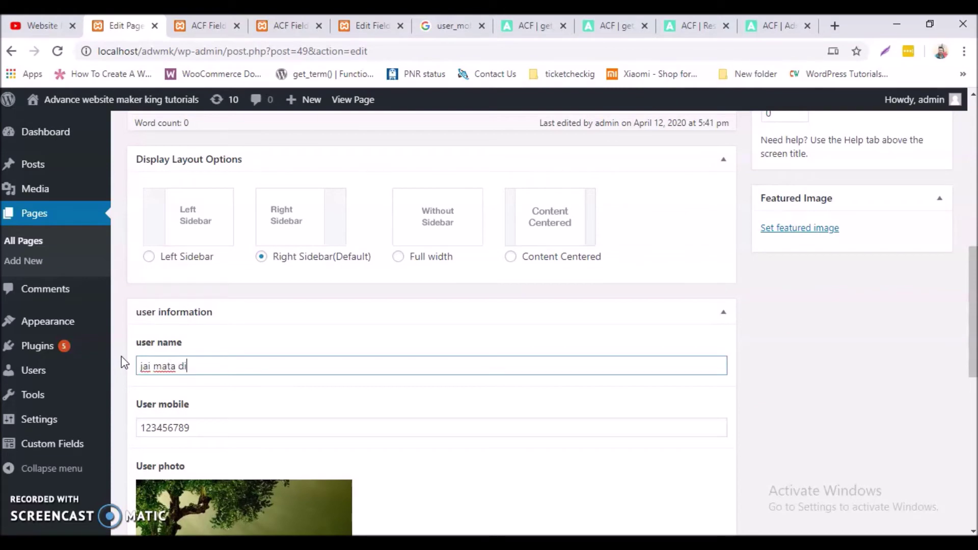
{"action": "key", "text": "Return"}
{"action": "left_click", "coordinate": [920, 348]}
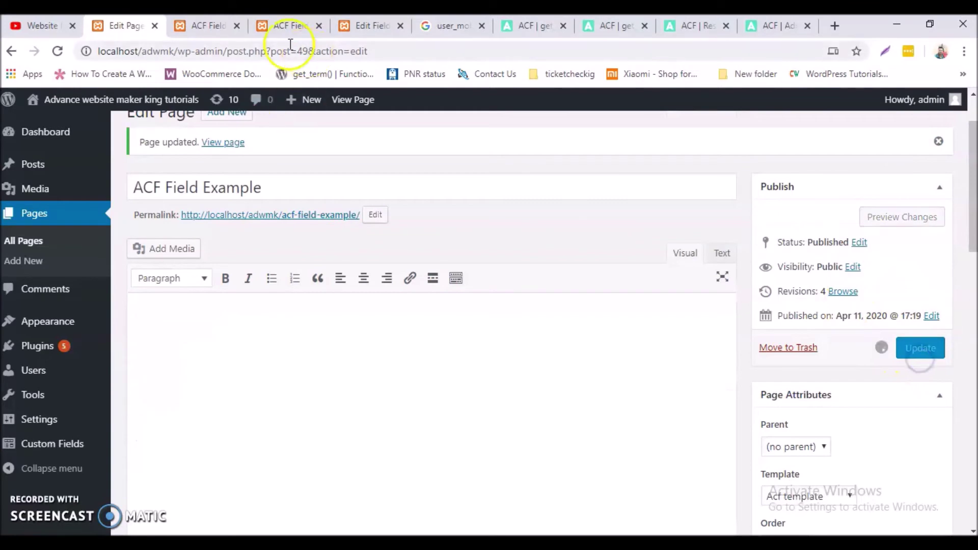
{"action": "left_click", "coordinate": [205, 26]}
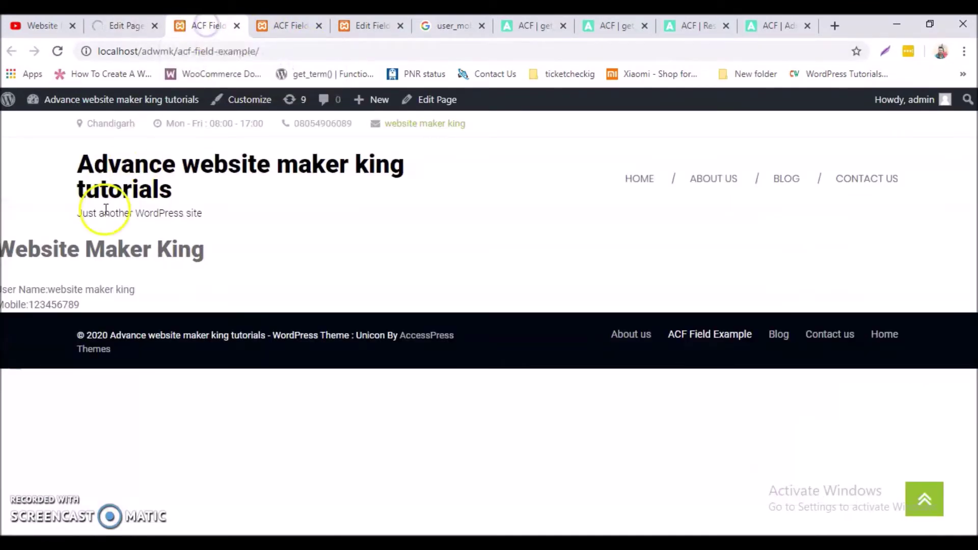
{"action": "left_click", "coordinate": [57, 51]}
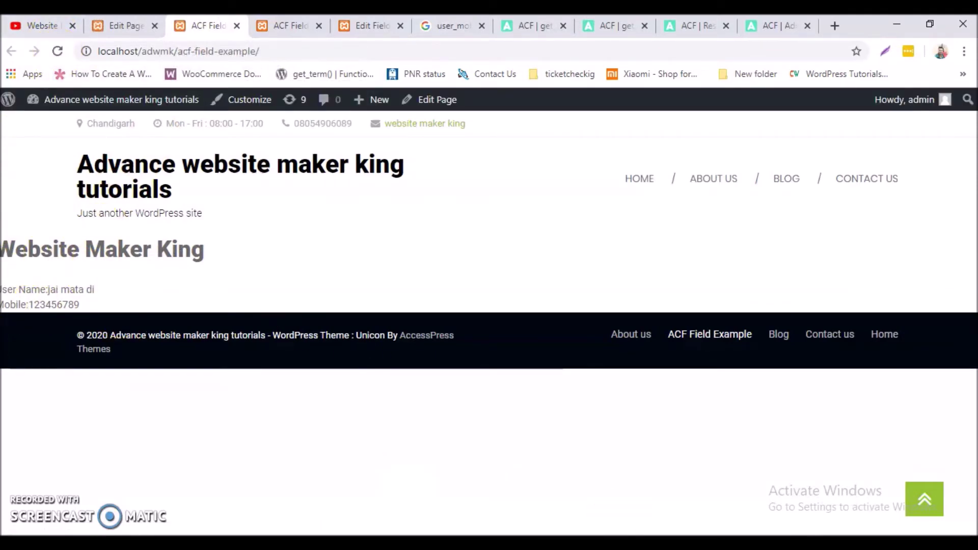
Step: Return to Notepad++ and concatenate a " " string between the User Name label and $username in the echo statement
{"action": "key", "text": "alt+Tab"}
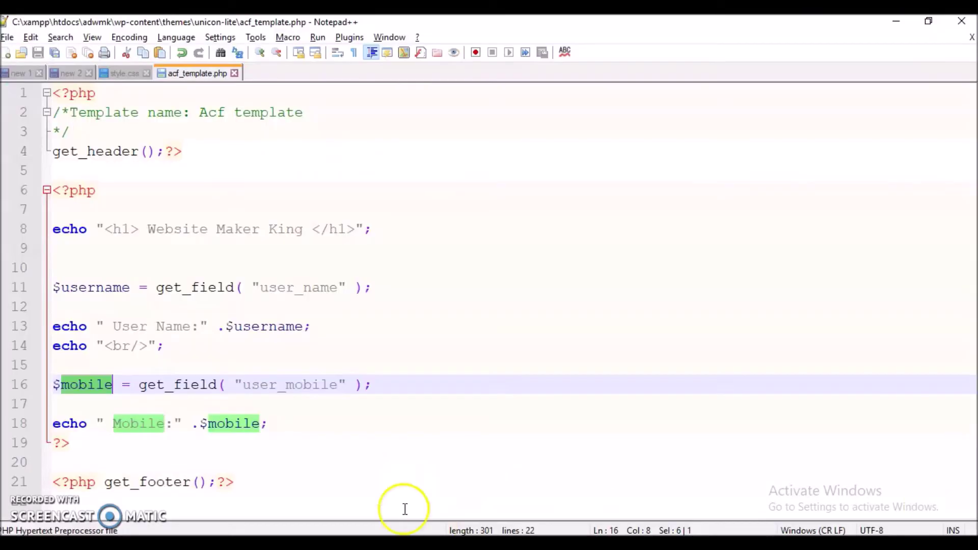
{"action": "left_click", "coordinate": [144, 385]}
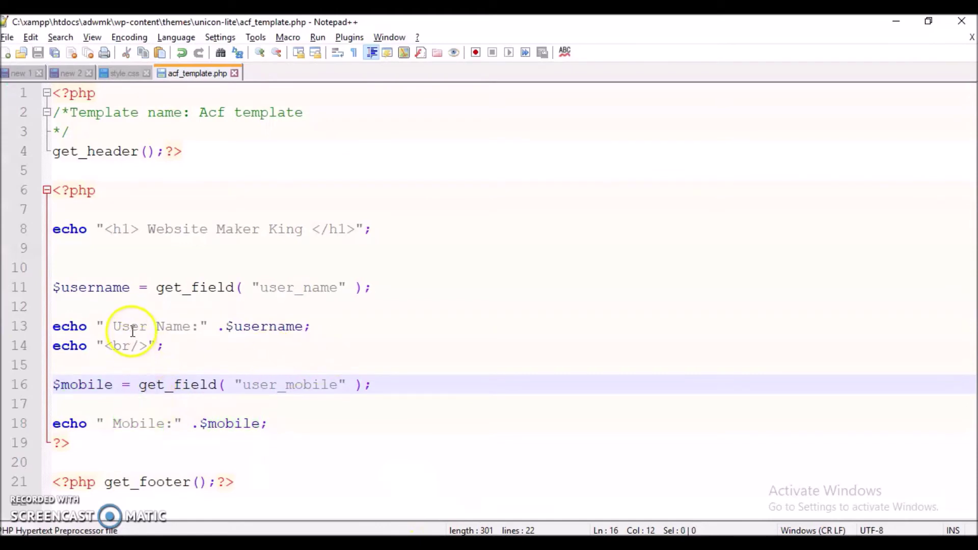
{"action": "left_click", "coordinate": [201, 326]}
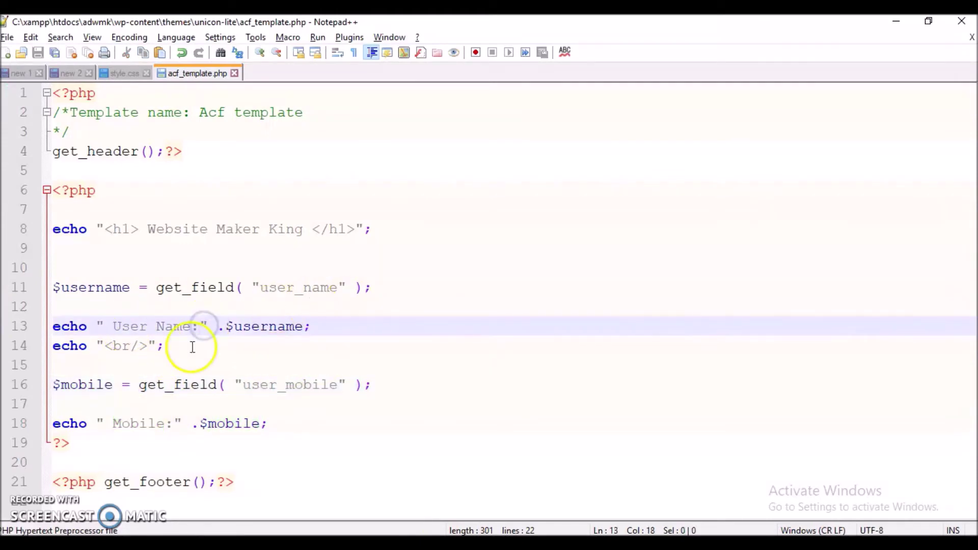
{"action": "left_click", "coordinate": [207, 326]}
{"action": "type", "text": "."}
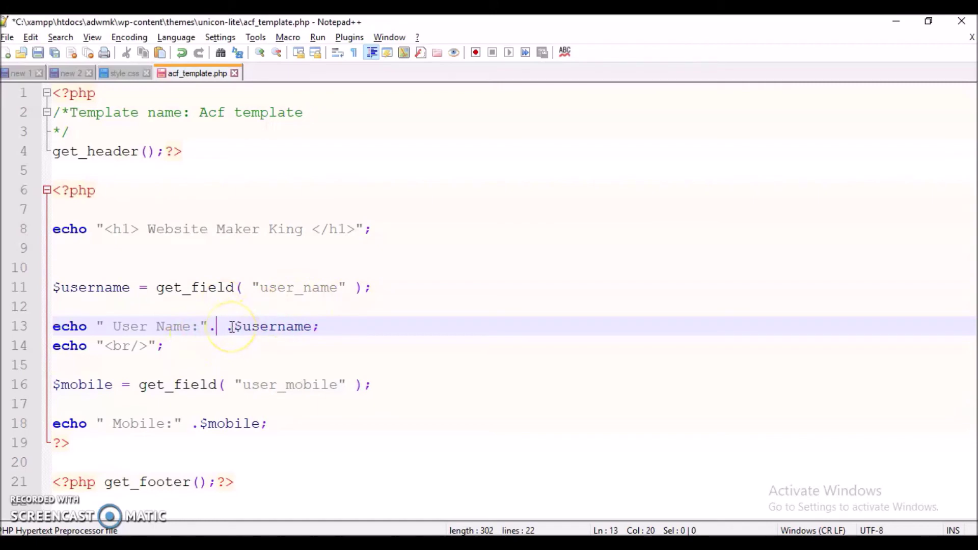
{"action": "type", "text": "\" \""}
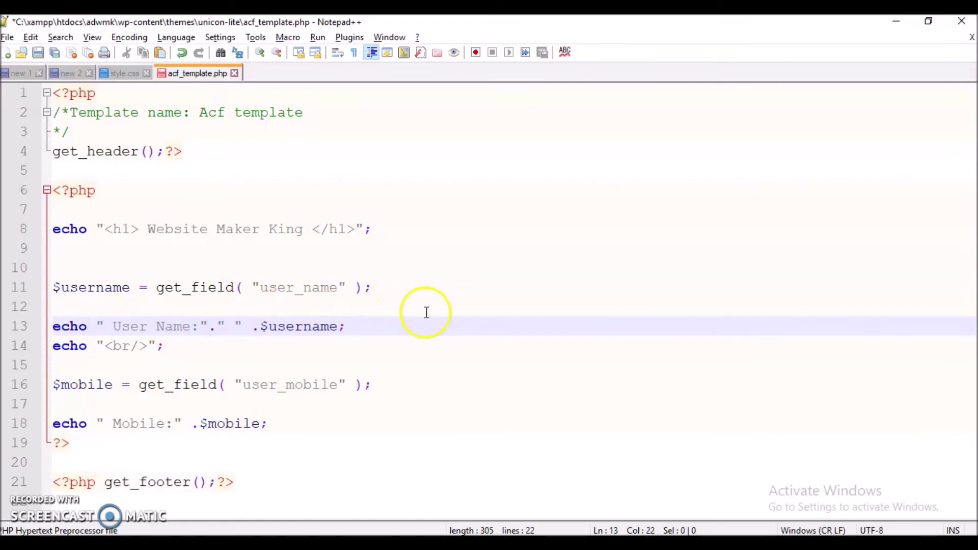
Step: Save the file and insert an opening <h2> tag before the User Name label in the echo statement
{"action": "key", "text": "ctrl+s"}
{"action": "left_click", "coordinate": [112, 326]}
{"action": "type", "text": "<h2?>"}
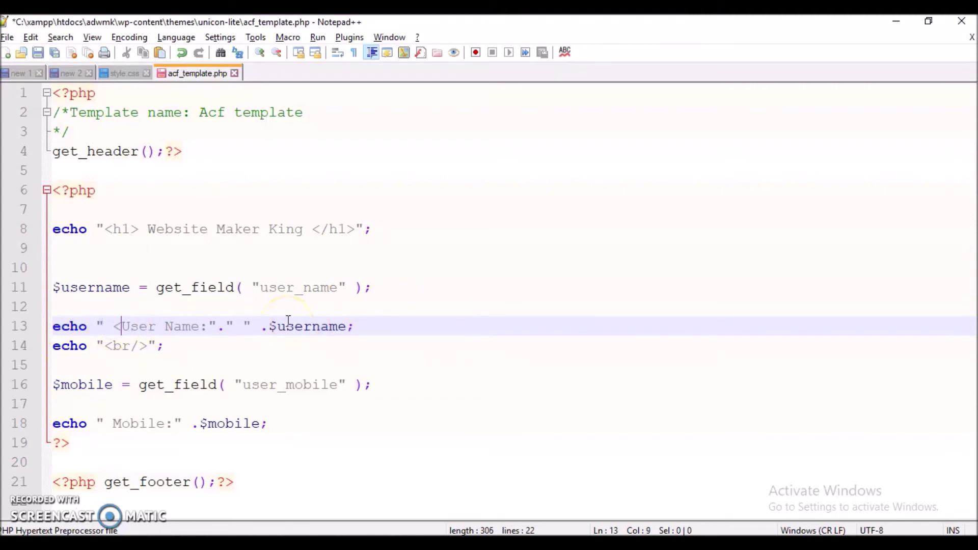
{"action": "key", "text": "BackSpace"}
{"action": "key", "text": "BackSpace"}
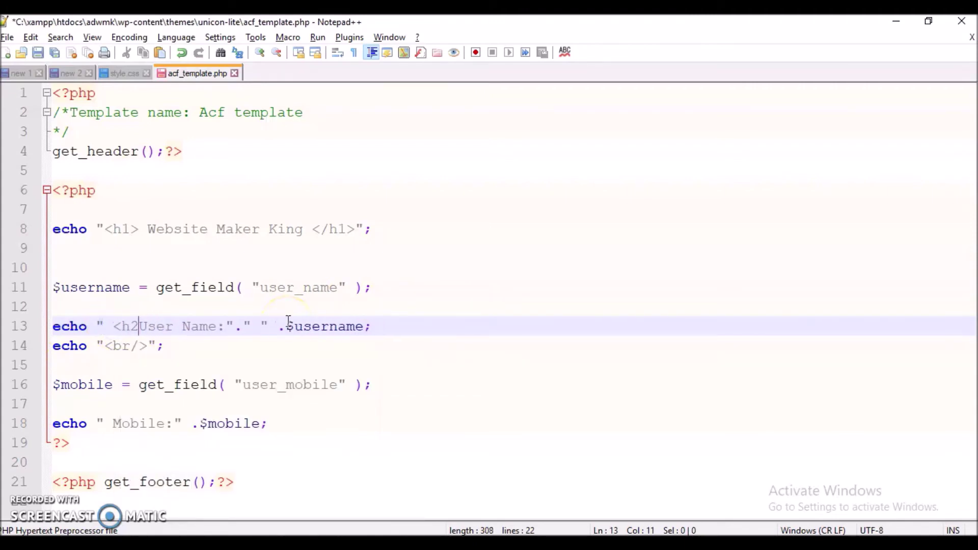
{"action": "type", "text": ">"}
Step: Add a space and a closing </h2> tag right after the User Name label, save, and reload the ACF Field Example page in Chrome
{"action": "left_click", "coordinate": [240, 326]}
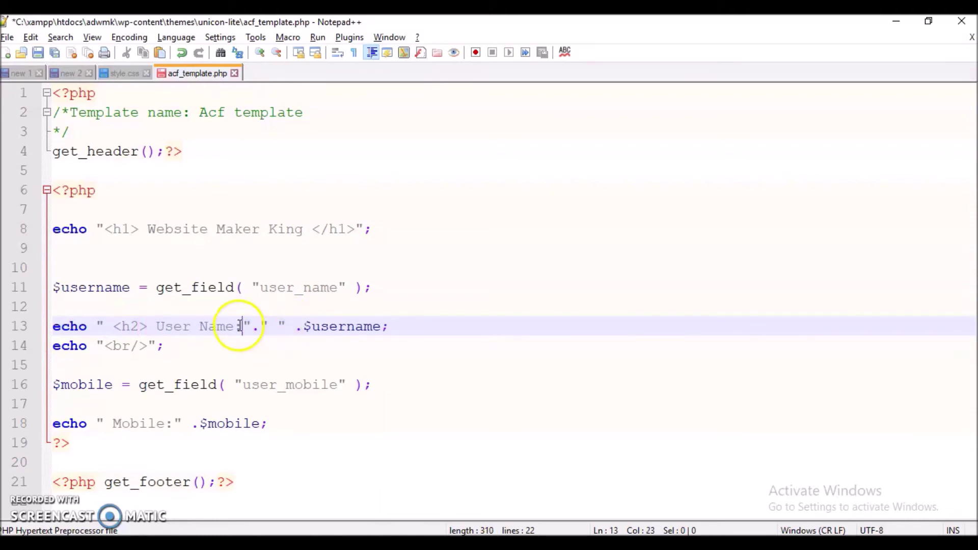
{"action": "type", "text": "</"}
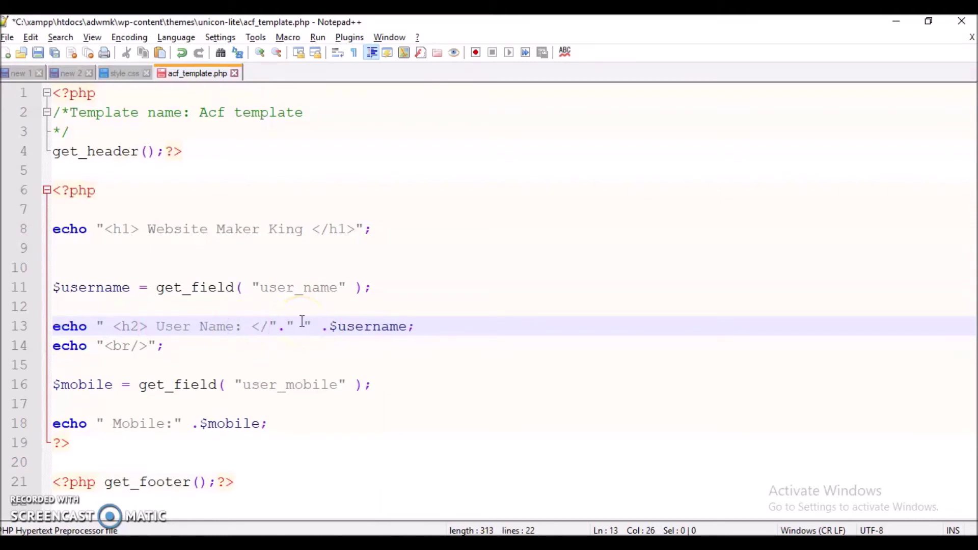
{"action": "type", "text": "h2>"}
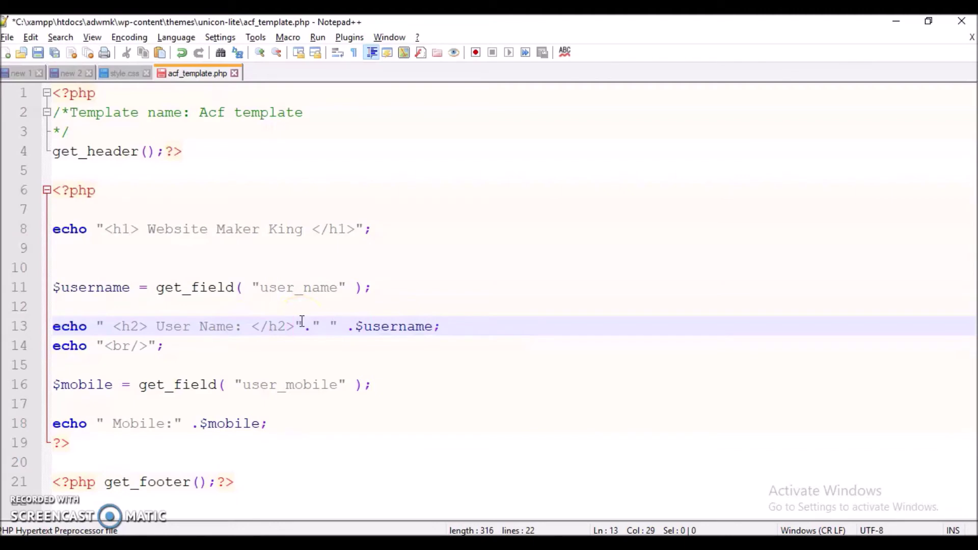
{"action": "key", "text": "ctrl+s"}
{"action": "key", "text": "alt+Tab"}
{"action": "left_click", "coordinate": [57, 51]}
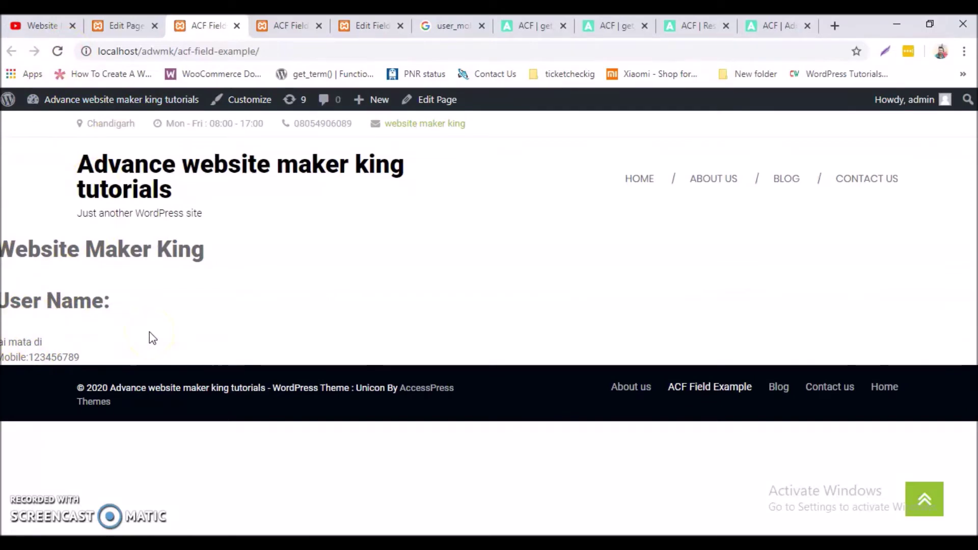
Step: In Notepad++, move the closing </h2> tag into a string concatenated after $username, save, and check the page in Chrome
{"action": "key", "text": "alt+Tab"}
{"action": "left_click_drag", "start_coordinate": [292, 326], "coordinate": [267, 328]}
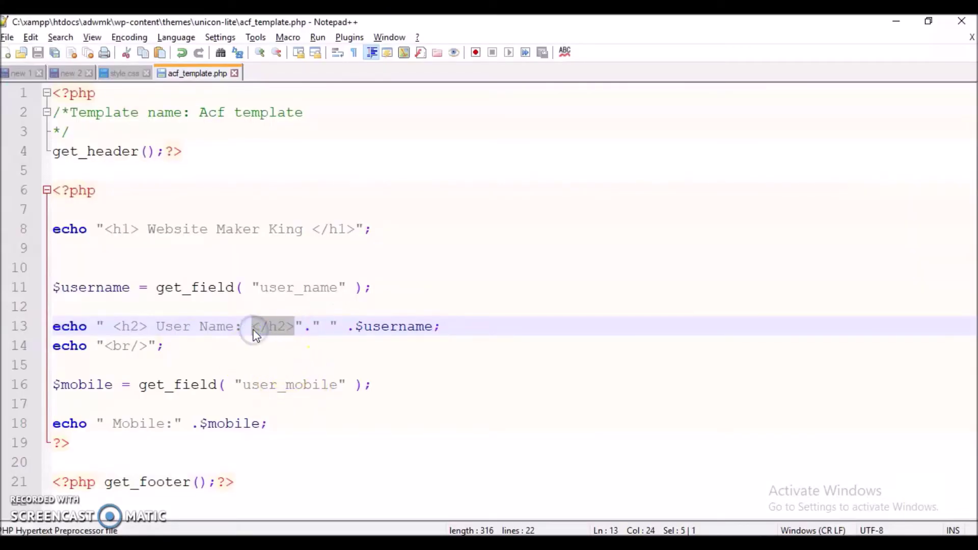
{"action": "key", "text": "Delete"}
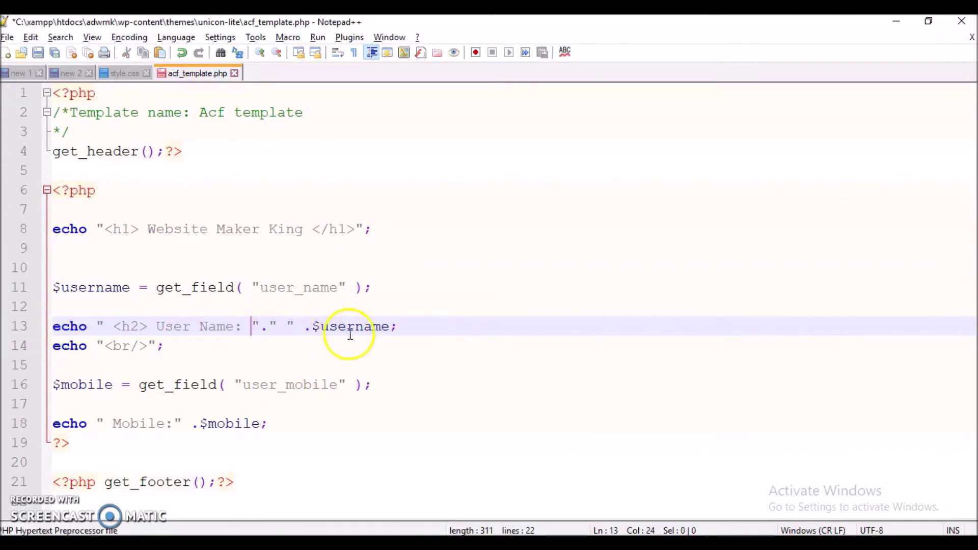
{"action": "left_click", "coordinate": [389, 325]}
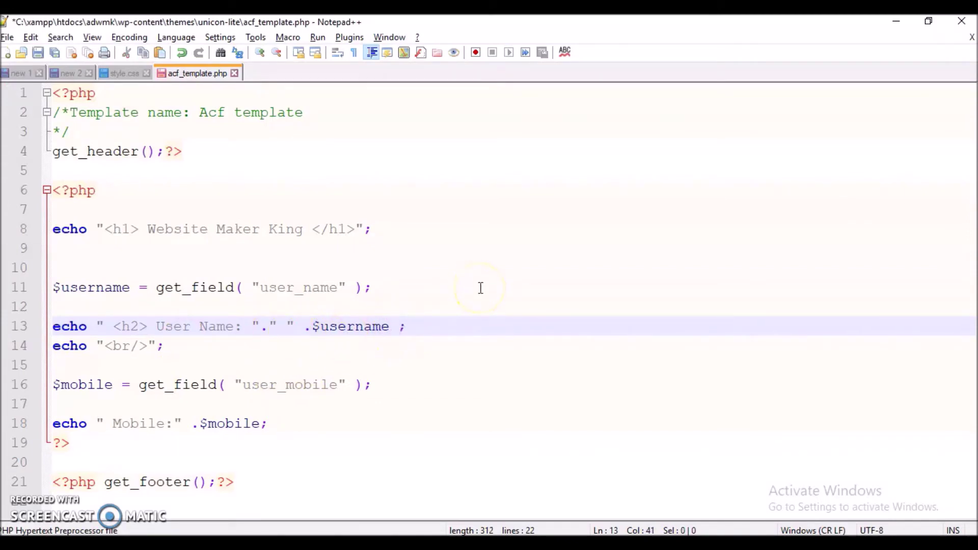
{"action": "type", "text": ".\"\""}
{"action": "key", "text": "ctrl+s"}
{"action": "key", "text": "alt+Tab"}
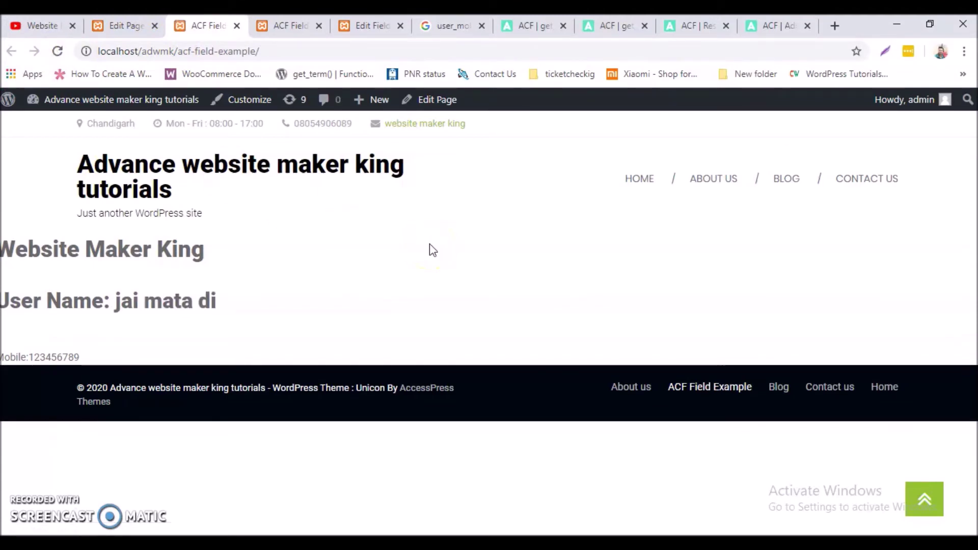
Step: Return to Notepad++, wrap the Mobile label and $mobile in <h2> and </h2> tags in their echo statement, and save the file
{"action": "key", "text": "alt+Tab"}
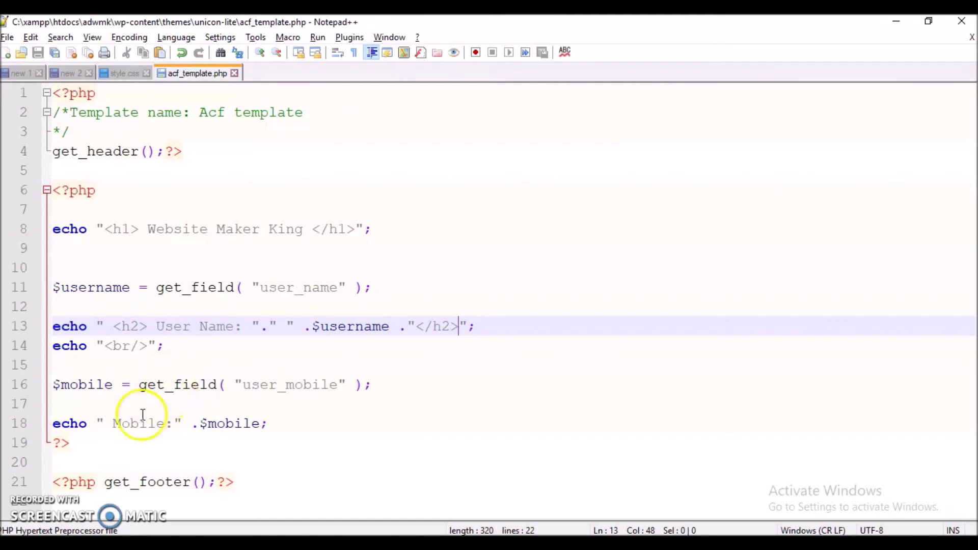
{"action": "left_click", "coordinate": [111, 424]}
{"action": "type", "text": "</h2>"}
{"action": "left_click", "coordinate": [131, 423]}
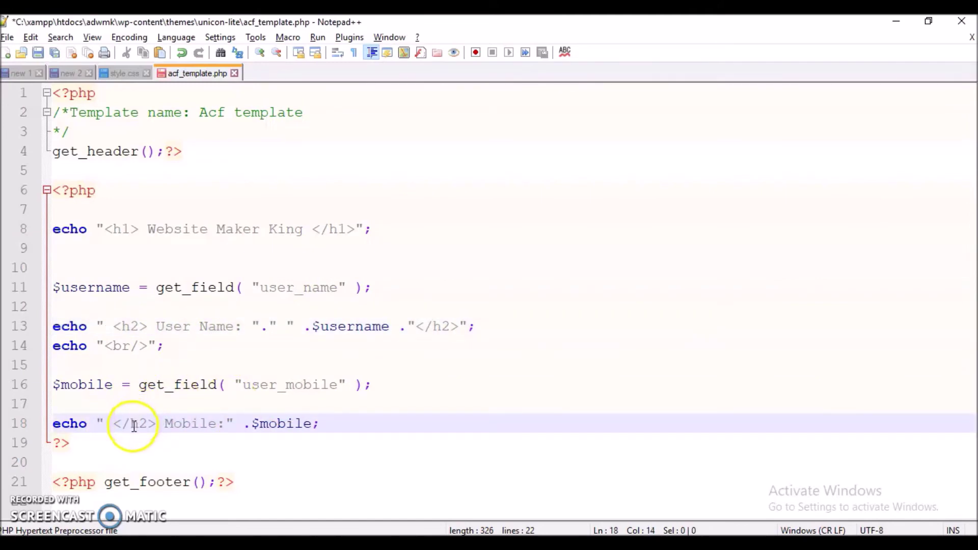
{"action": "key", "text": "BackSpace"}
{"action": "left_click", "coordinate": [312, 425]}
{"action": "left_click", "coordinate": [301, 423]}
{"action": "type", "text": ".\""}
{"action": "type", "text": "\""}
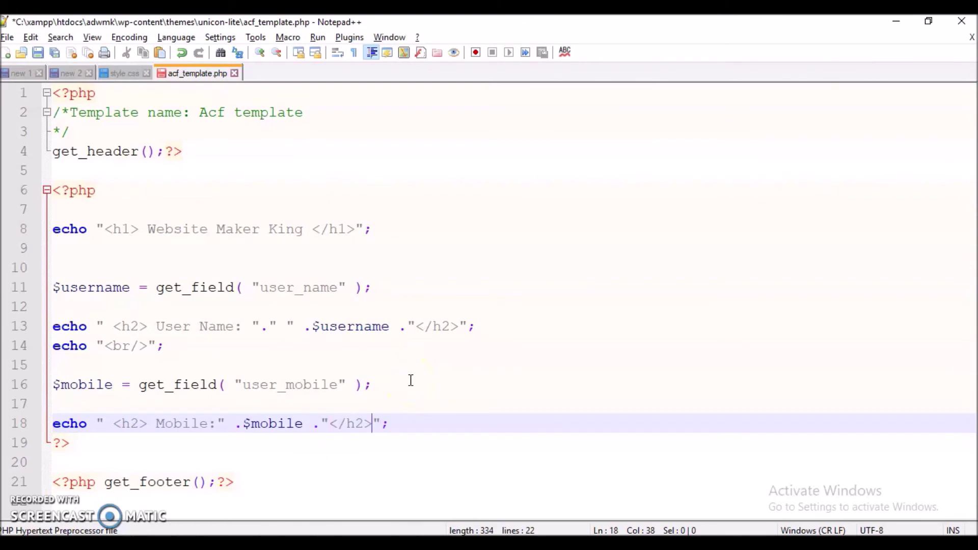
{"action": "key", "text": "ctrl+s"}
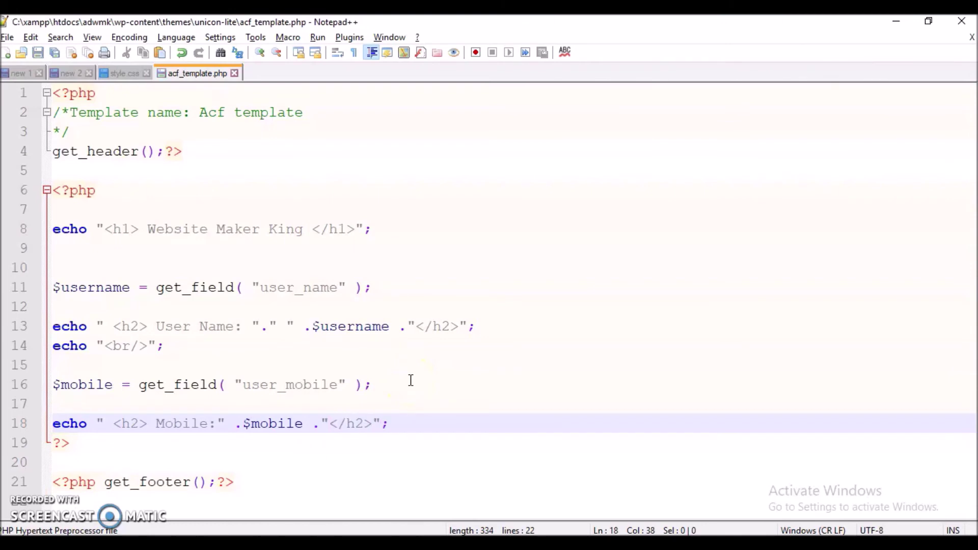
Step: Remove the concatenated " " string between the User Name label and $username in the echo statement
{"action": "left_click", "coordinate": [280, 326]}
{"action": "key", "text": "BackSpace"}
{"action": "key", "text": "BackSpace"}
{"action": "key", "text": "BackSpace"}
{"action": "key", "text": "BackSpace"}
{"action": "key", "text": "BackSpace"}
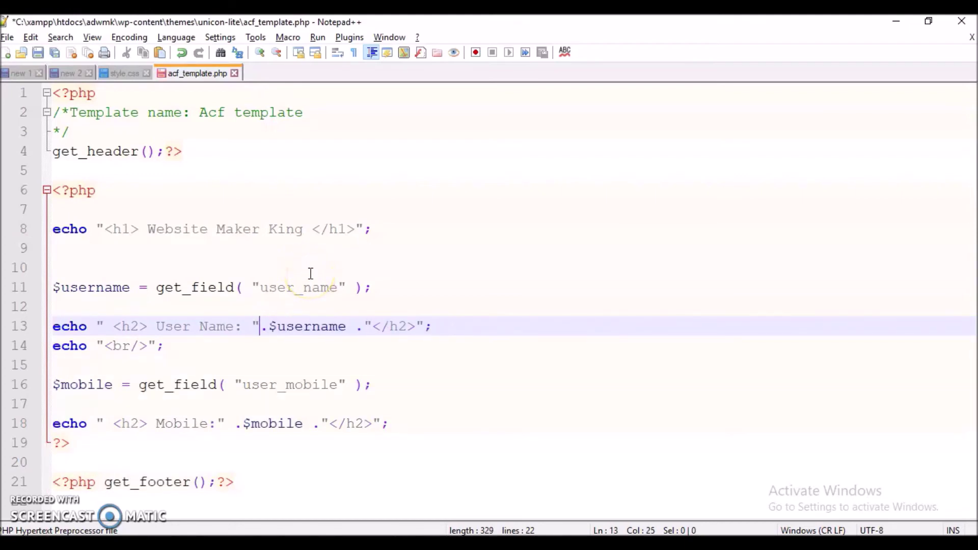
{"action": "left_click", "coordinate": [474, 401]}
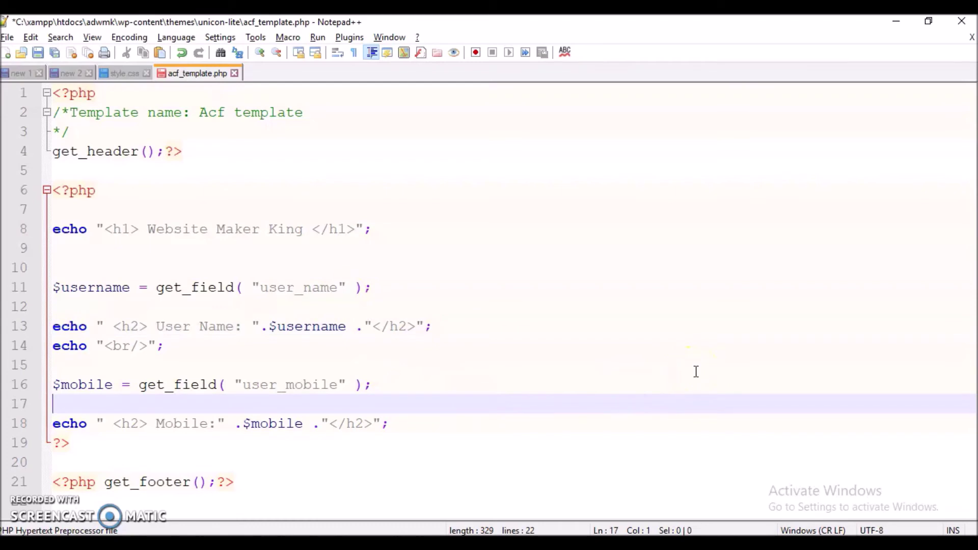